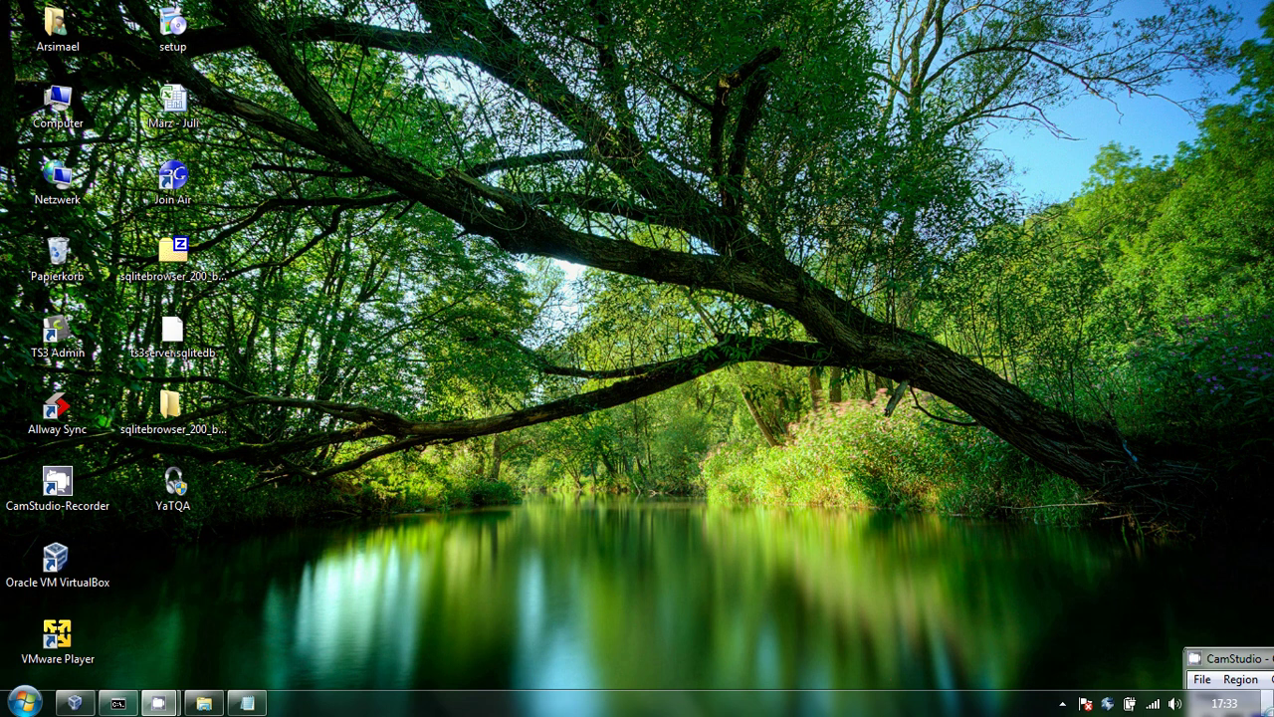
Step: Open the saved KiTTY session for 192.168.166.75 and display the help text of the useradd command
{"action": "mouse_move", "coordinate": [569, 12]}
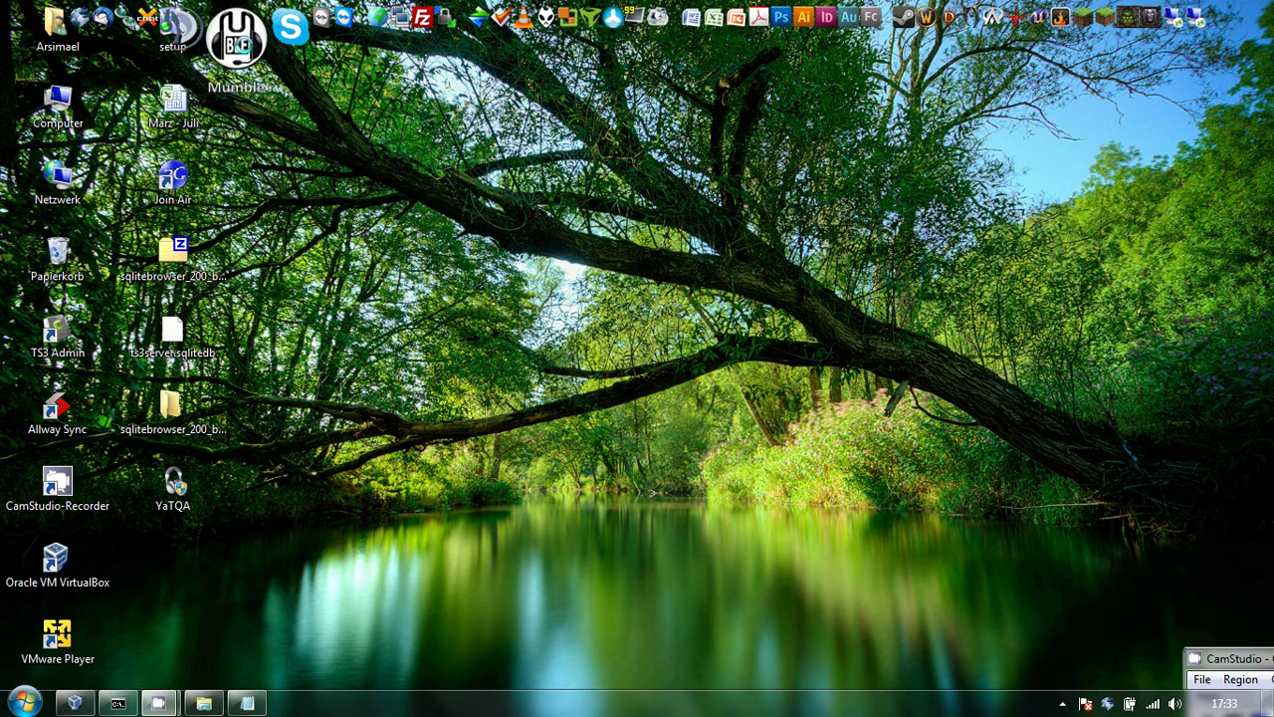
{"action": "left_click", "coordinate": [348, 35]}
{"action": "double_click", "coordinate": [609, 387]}
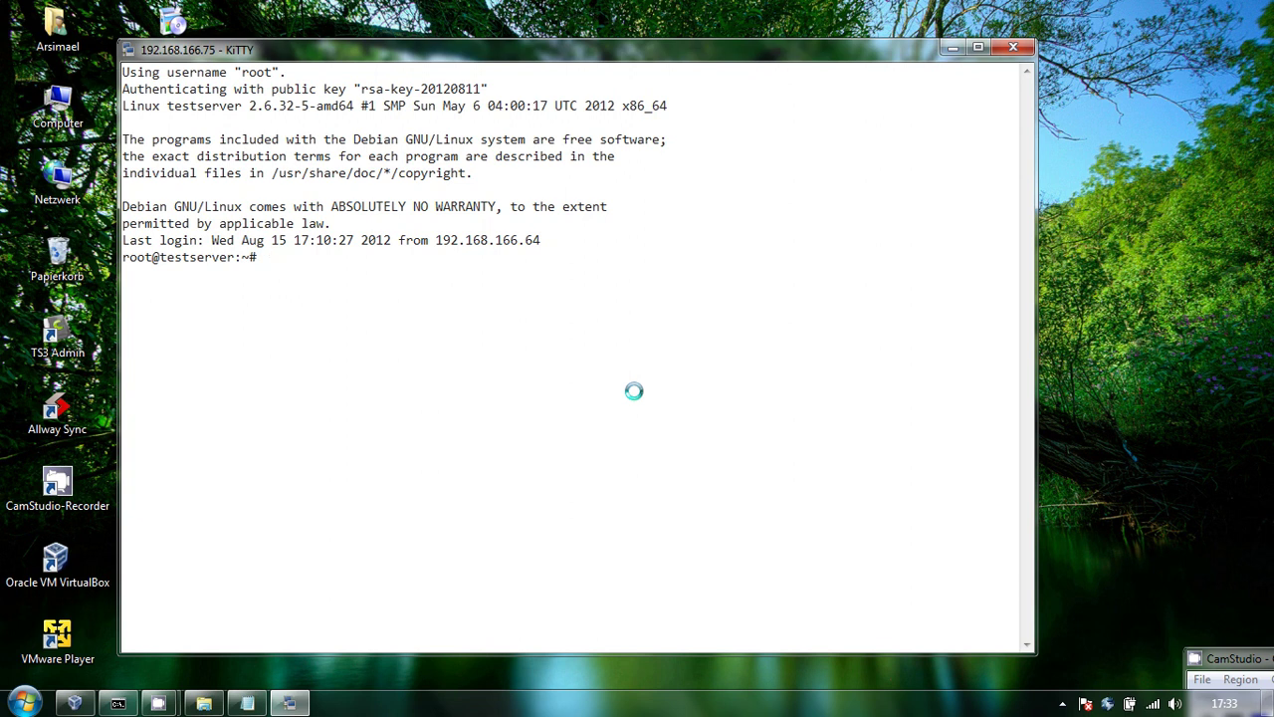
{"action": "type", "text": "useradd --help"}
{"action": "key", "text": "Return"}
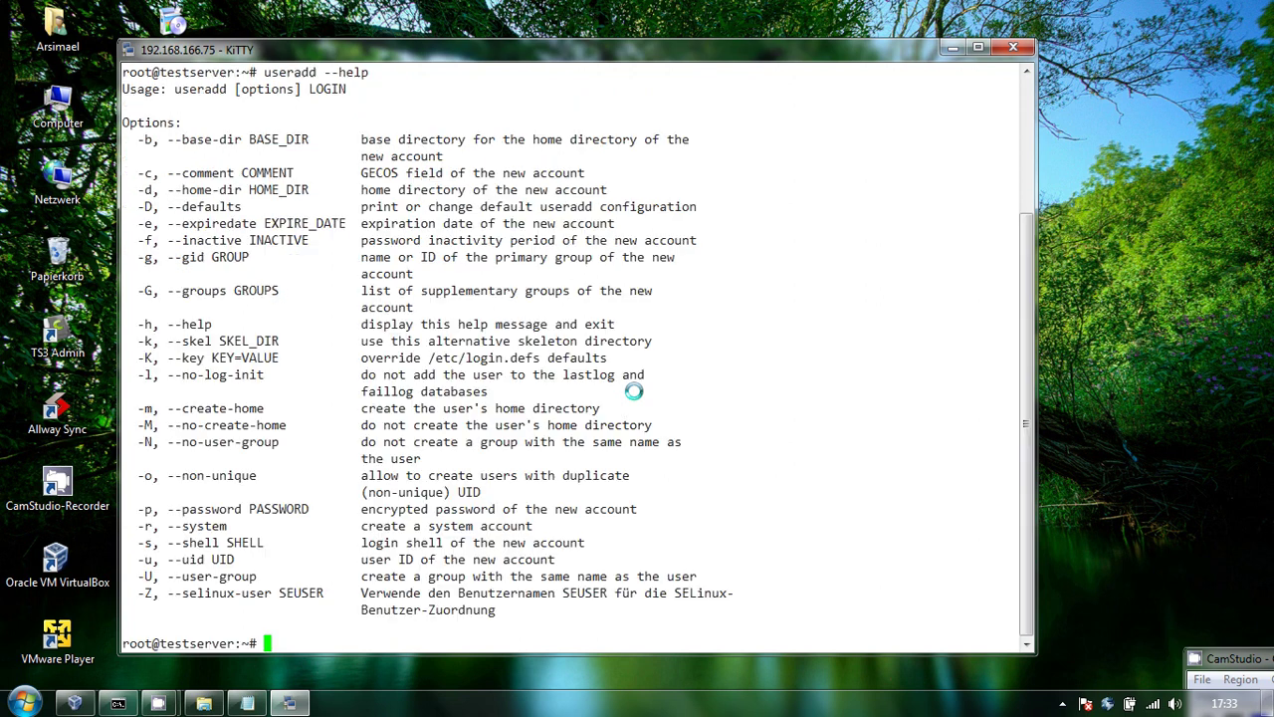
Step: Create the Linux user harry with useradd, including home directory /home/harry, supplementary group users and login shell /bin/bash
{"action": "key", "text": "Up"}
{"action": "key", "text": "BackSpace"}
{"action": "key", "text": "BackSpace"}
{"action": "key", "text": "BackSpace"}
{"action": "key", "text": "BackSpace"}
{"action": "key", "text": "BackSpace"}
{"action": "key", "text": "BackSpace"}
{"action": "type", "text": "harry"}
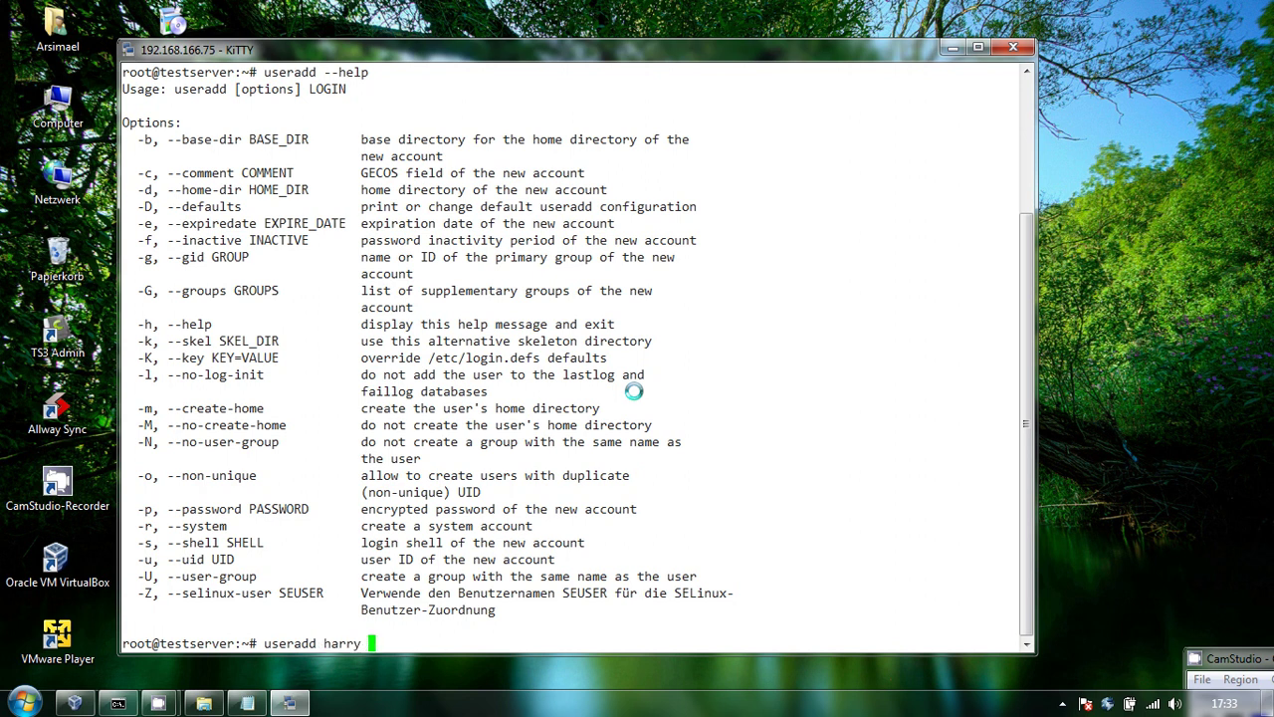
{"action": "type", "text": " -m -d /home/harry"}
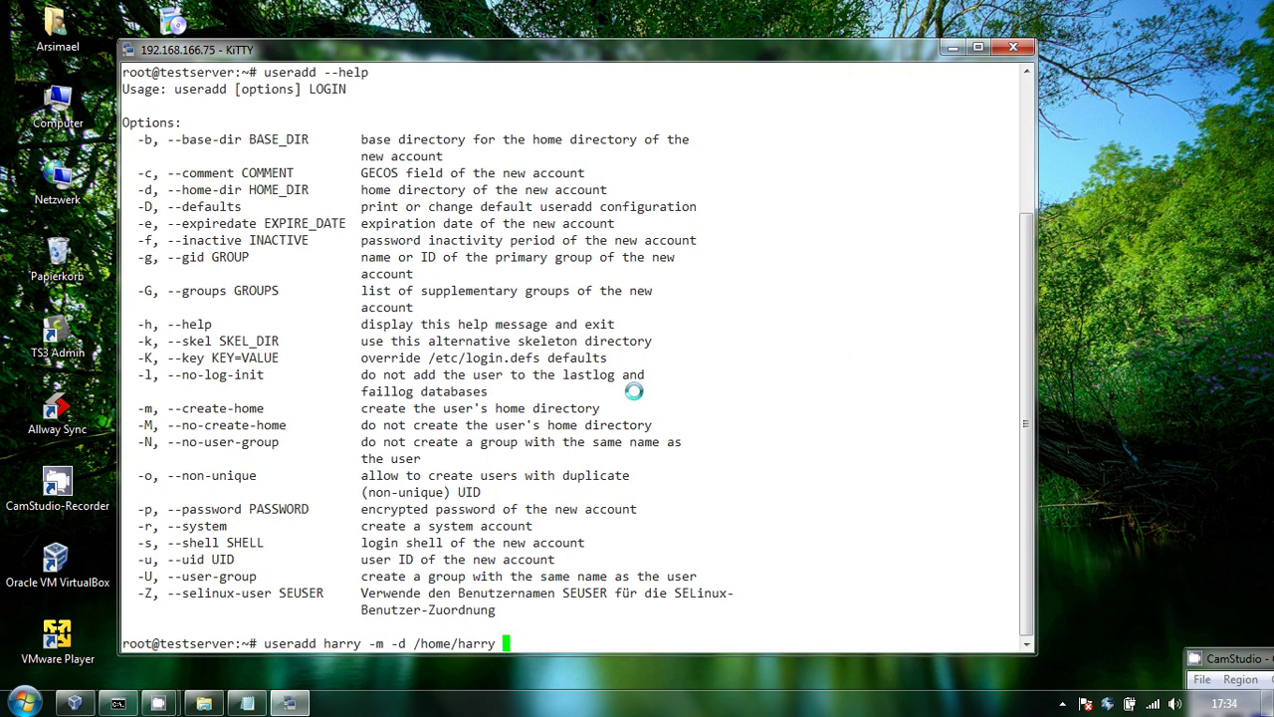
{"action": "type", "text": "-G users -s"}
{"action": "type", "text": "/bin/bash"}
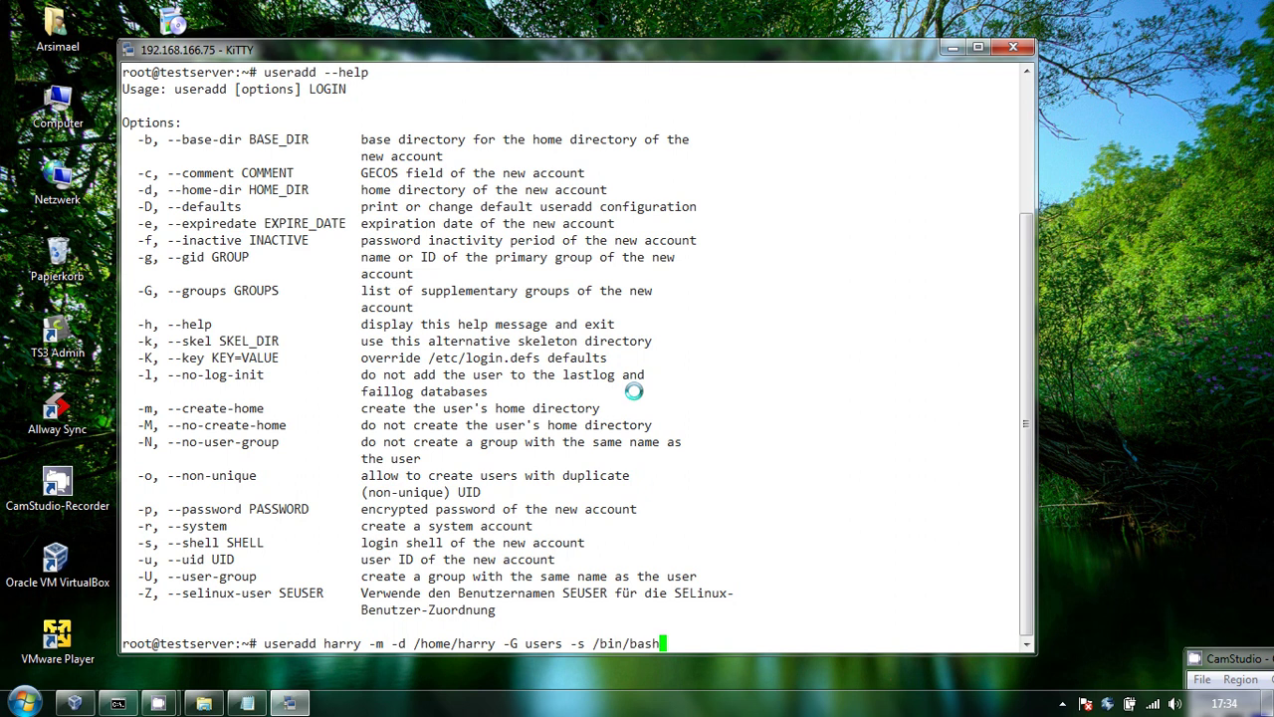
{"action": "key", "text": "Return"}
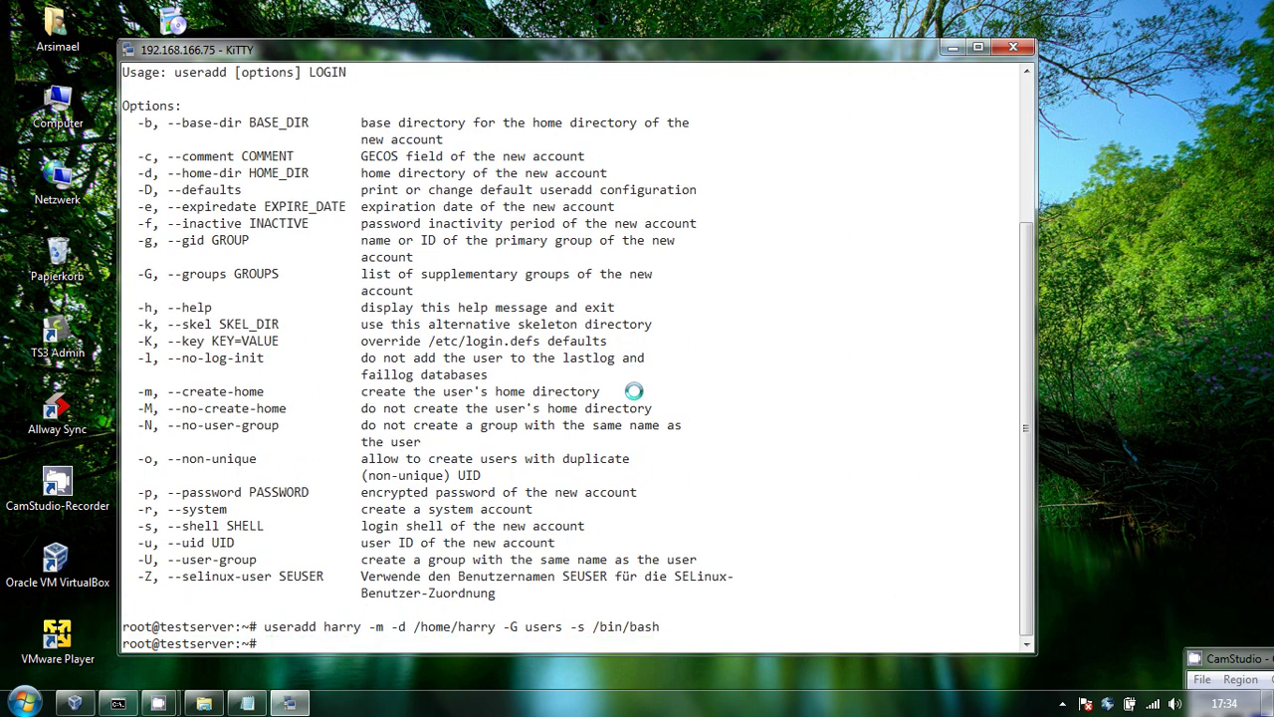
Step: Reuse the previous useradd command to create the user joe with home directory /home/joe, group users and shell /bin/bash
{"action": "key", "text": "Up"}
{"action": "key", "text": "Left"}
{"action": "key", "text": "Left"}
{"action": "key", "text": "Left"}
{"action": "key", "text": "Left"}
{"action": "key", "text": "Left"}
{"action": "key", "text": "Left"}
{"action": "key", "text": "Left"}
{"action": "key", "text": "Left"}
{"action": "key", "text": "Left"}
{"action": "key", "text": "Left"}
{"action": "key", "text": "Left"}
{"action": "key", "text": "Left"}
{"action": "key", "text": "Left"}
{"action": "key", "text": "Left"}
{"action": "key", "text": "Left"}
{"action": "key", "text": "Left"}
{"action": "key", "text": "Left"}
{"action": "key", "text": "Left"}
{"action": "key", "text": "Left"}
{"action": "key", "text": "Left"}
{"action": "key", "text": "Left"}
{"action": "key", "text": "Left"}
{"action": "key", "text": "Left"}
{"action": "key", "text": "Left"}
{"action": "key", "text": "Left"}
{"action": "key", "text": "Left"}
{"action": "key", "text": "Left"}
{"action": "key", "text": "Left"}
{"action": "key", "text": "Left"}
{"action": "key", "text": "Left"}
{"action": "key", "text": "Left"}
{"action": "key", "text": "Left"}
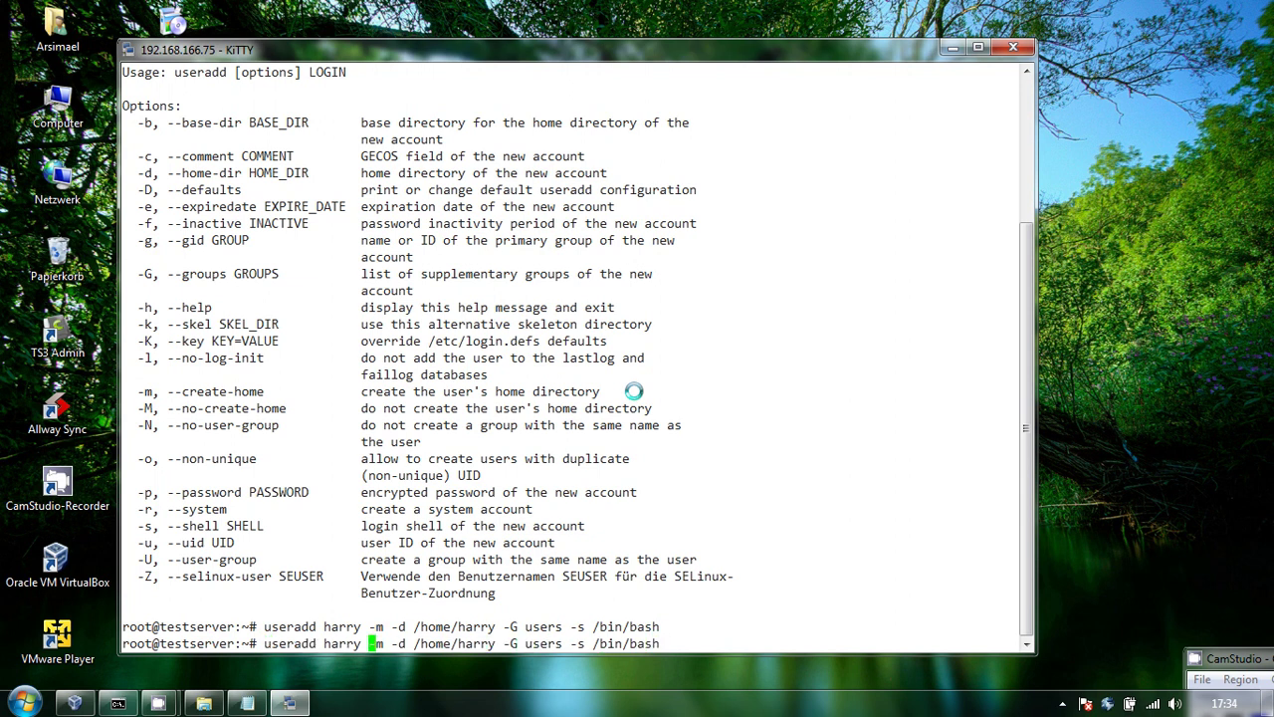
{"action": "key", "text": "BackSpace"}
{"action": "key", "text": "BackSpace"}
{"action": "key", "text": "BackSpace"}
{"action": "key", "text": "BackSpace"}
{"action": "key", "text": "BackSpace"}
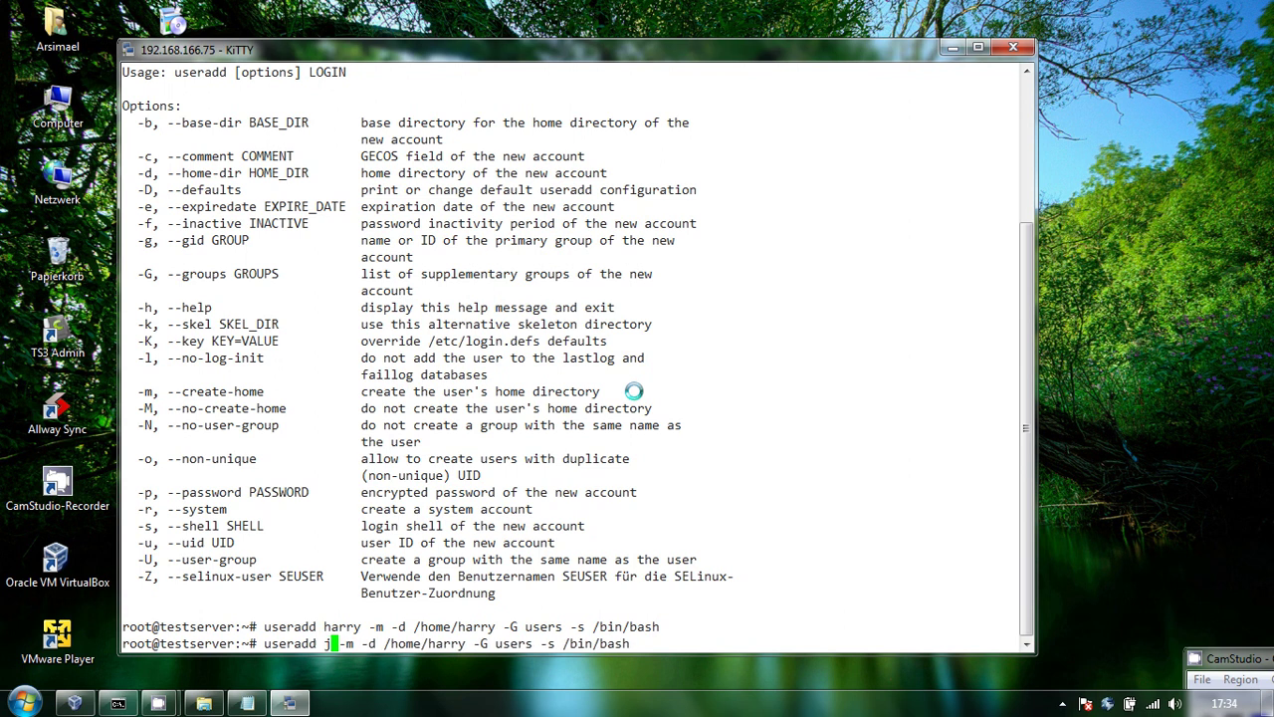
{"action": "type", "text": "joe"}
{"action": "key", "text": "Right"}
{"action": "key", "text": "Right"}
{"action": "key", "text": "Right"}
{"action": "key", "text": "Right"}
{"action": "key", "text": "Right"}
{"action": "key", "text": "Right"}
{"action": "key", "text": "Right"}
{"action": "key", "text": "Right"}
{"action": "key", "text": "Right"}
{"action": "key", "text": "Right"}
{"action": "key", "text": "Right"}
{"action": "key", "text": "Right"}
{"action": "key", "text": "Right"}
{"action": "key", "text": "Right"}
{"action": "key", "text": "Right"}
{"action": "key", "text": "Right"}
{"action": "key", "text": "Right"}
{"action": "key", "text": "Right"}
{"action": "key", "text": "Right"}
{"action": "key", "text": "Left"}
{"action": "key", "text": "BackSpace"}
{"action": "key", "text": "BackSpace"}
{"action": "key", "text": "BackSpace"}
{"action": "key", "text": "BackSpace"}
{"action": "key", "text": "BackSpace"}
{"action": "type", "text": "joe"}
{"action": "key", "text": "Return"}
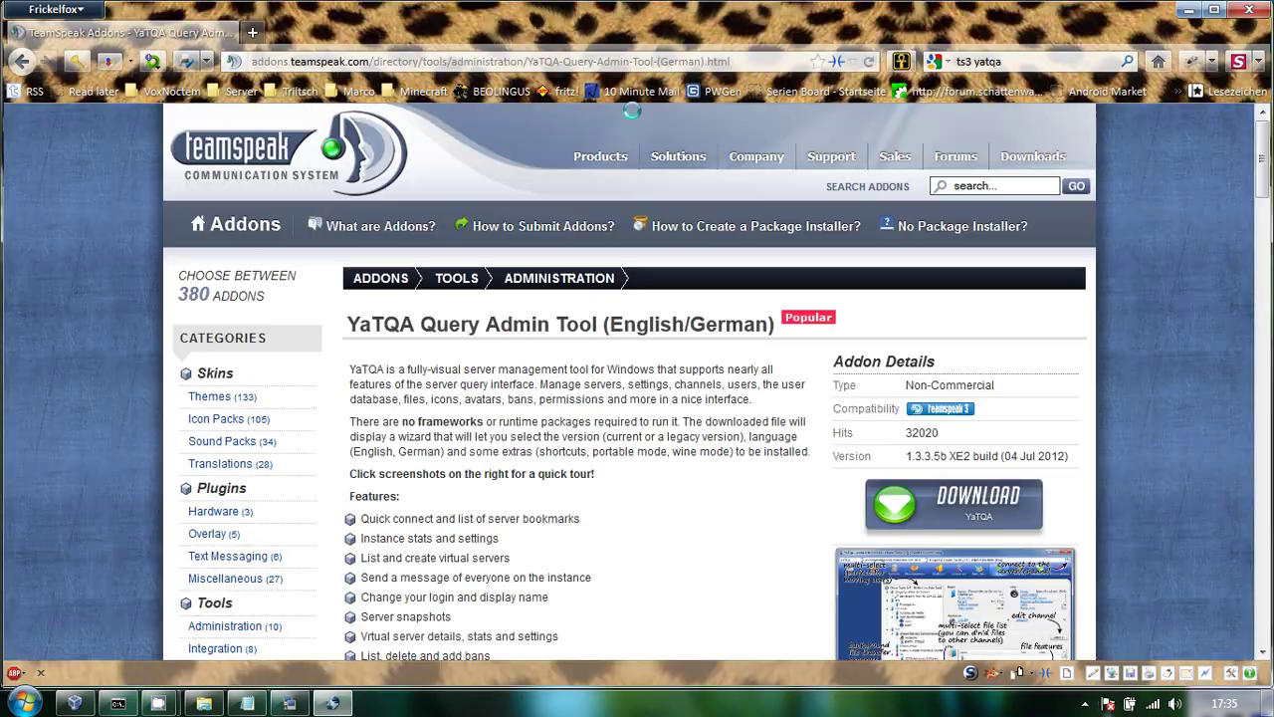
Step: Open the bookmarked PWGen password generator page in a new tab of the web browser
{"action": "left_click", "coordinate": [252, 31]}
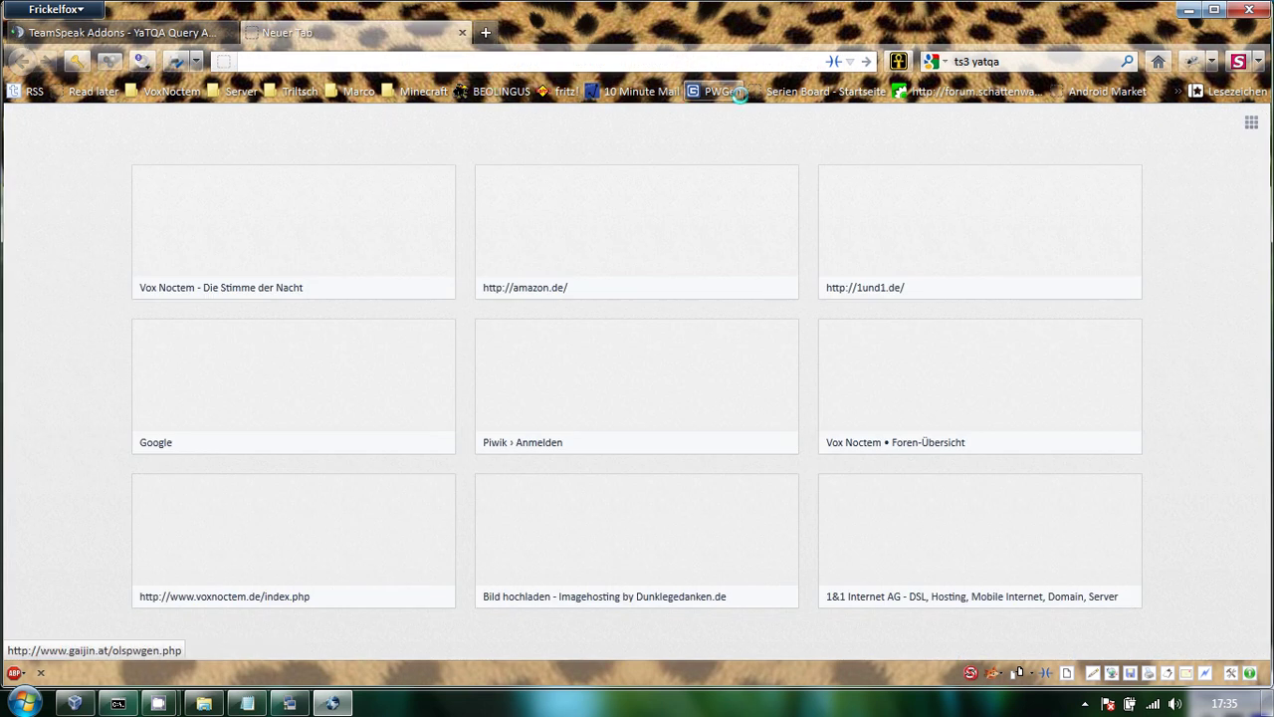
{"action": "left_click", "coordinate": [722, 91]}
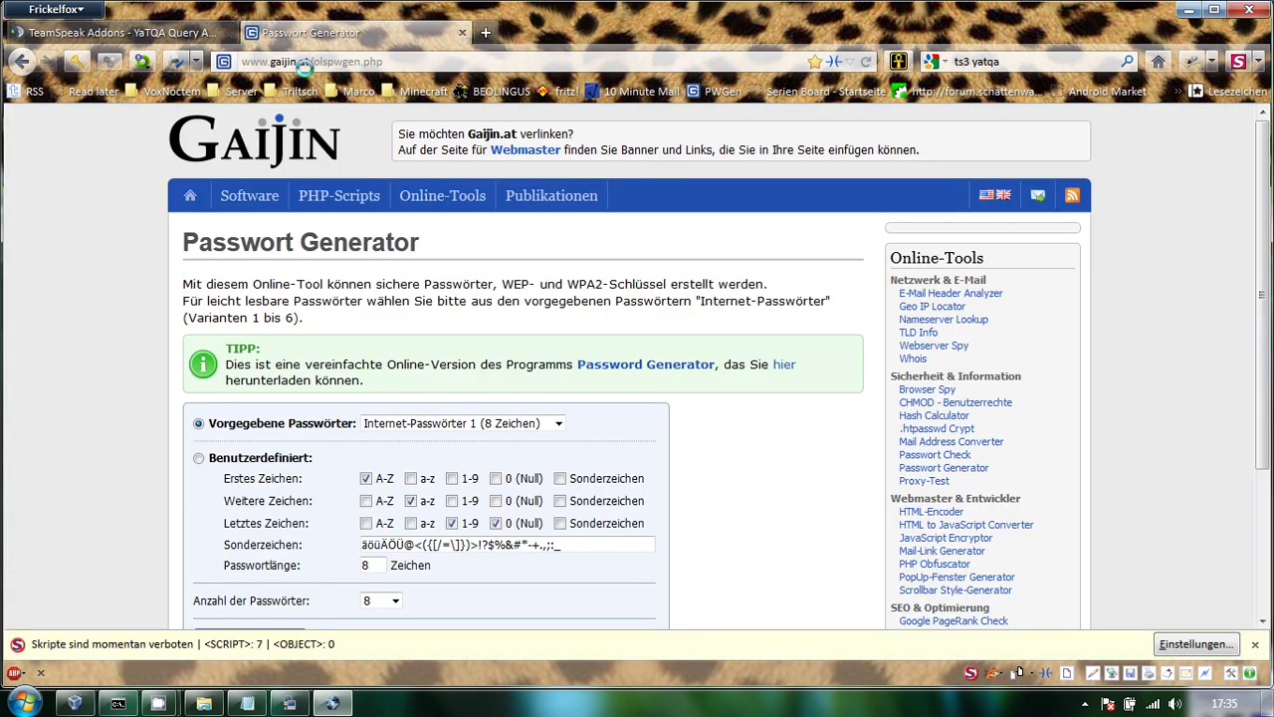
{"action": "left_click", "coordinate": [396, 61]}
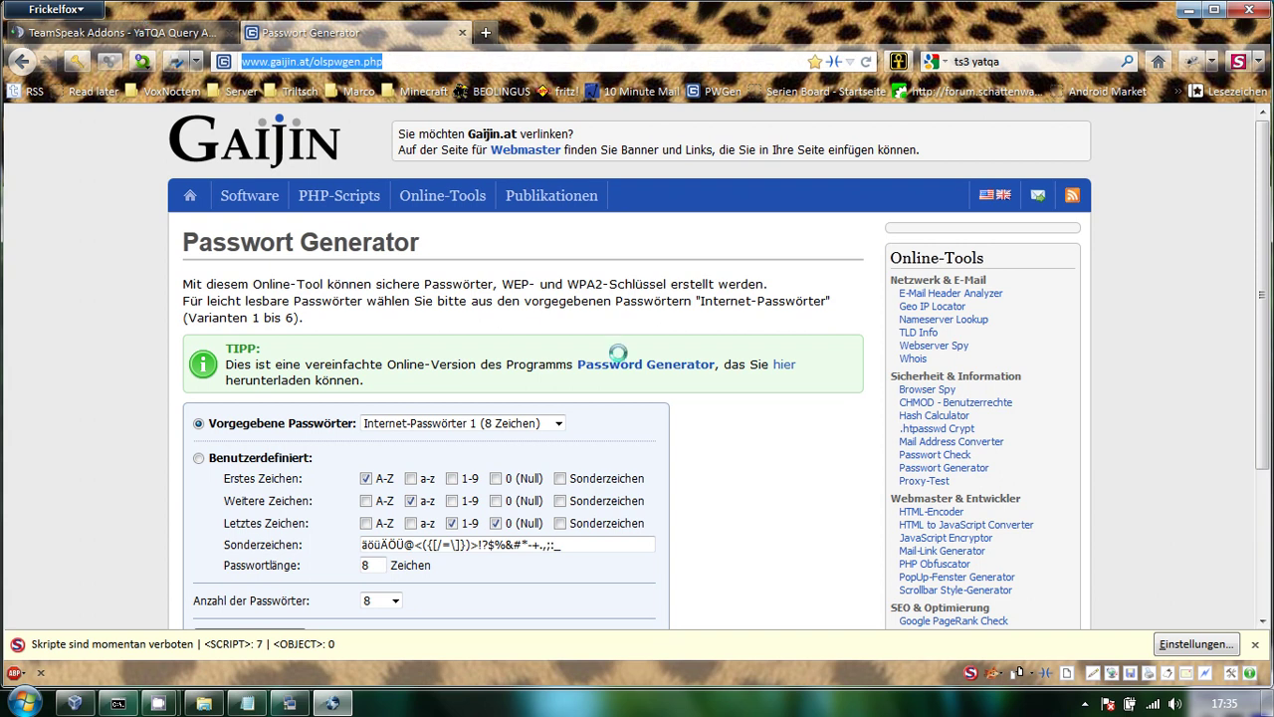
Step: Generate a list of passwords using the preset Internet-Passwörter 6 (12 Zeichen)
{"action": "left_click", "coordinate": [555, 422]}
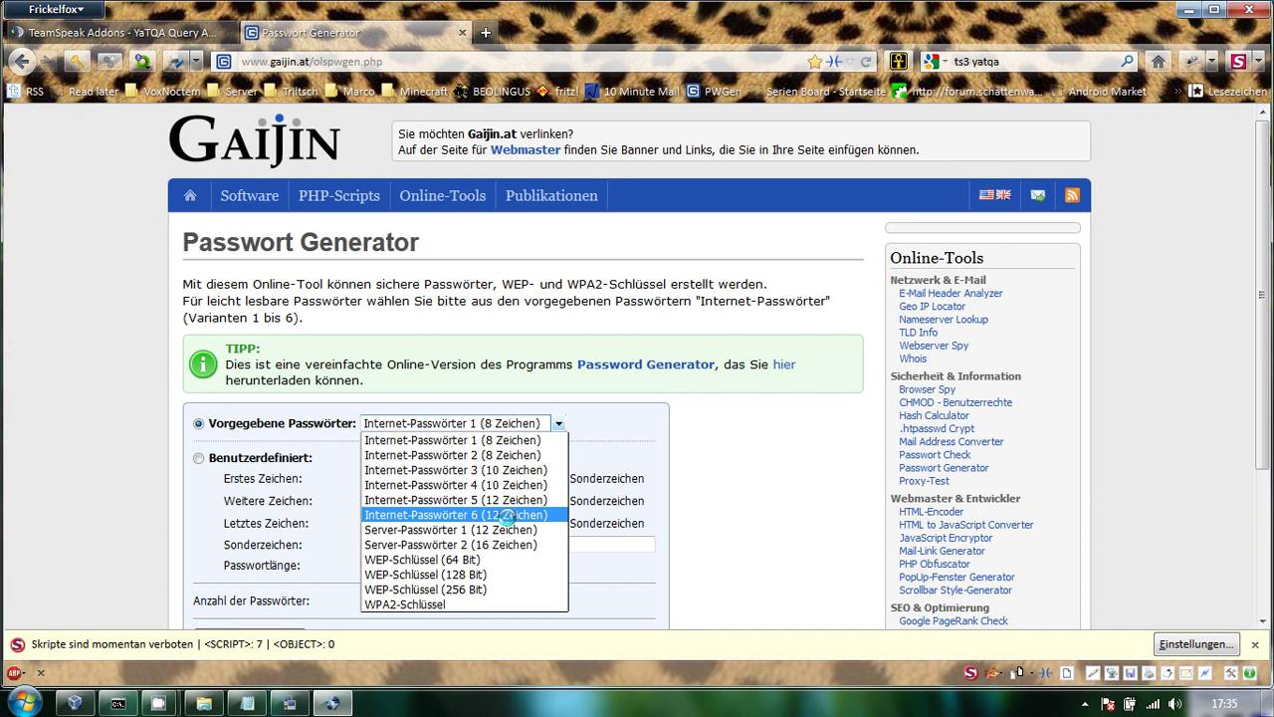
{"action": "left_click", "coordinate": [508, 515]}
{"action": "scroll", "coordinate": [256, 572], "scroll_direction": "down", "scroll_amount": 1}
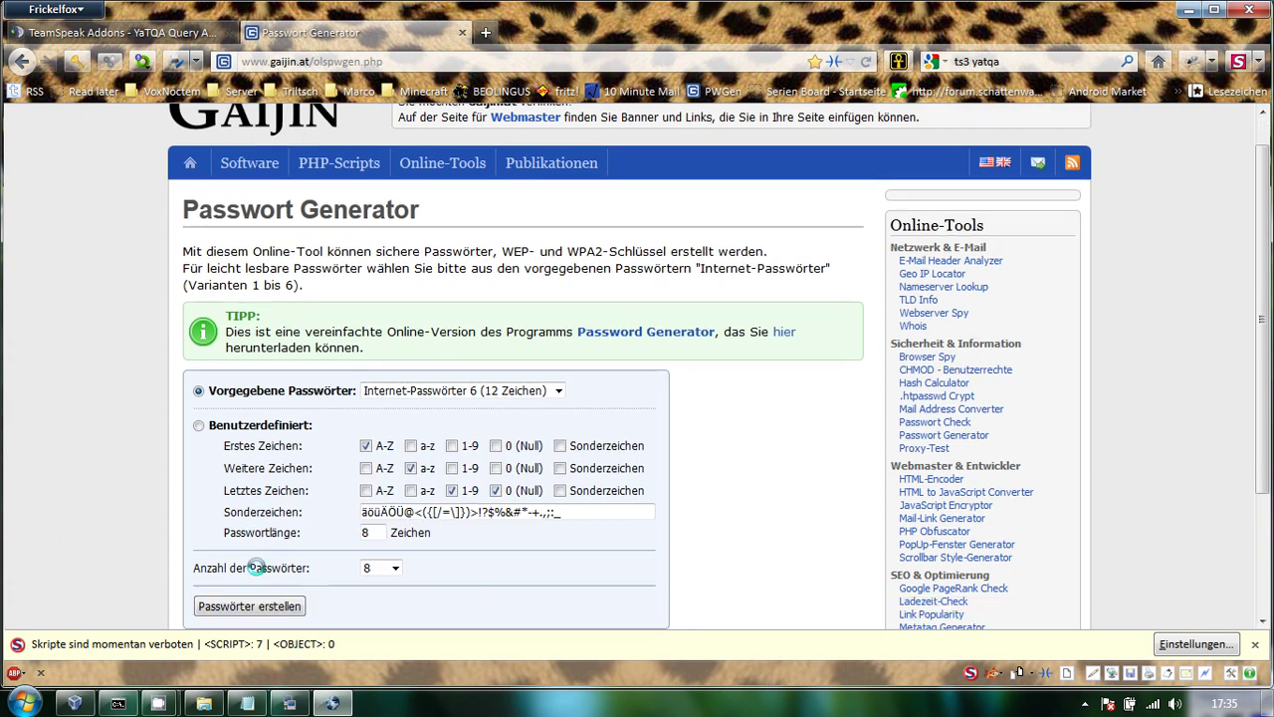
{"action": "scroll", "coordinate": [256, 567], "scroll_direction": "down", "scroll_amount": 1}
{"action": "left_click", "coordinate": [256, 564]}
{"action": "scroll", "coordinate": [367, 545], "scroll_direction": "down", "scroll_amount": 3}
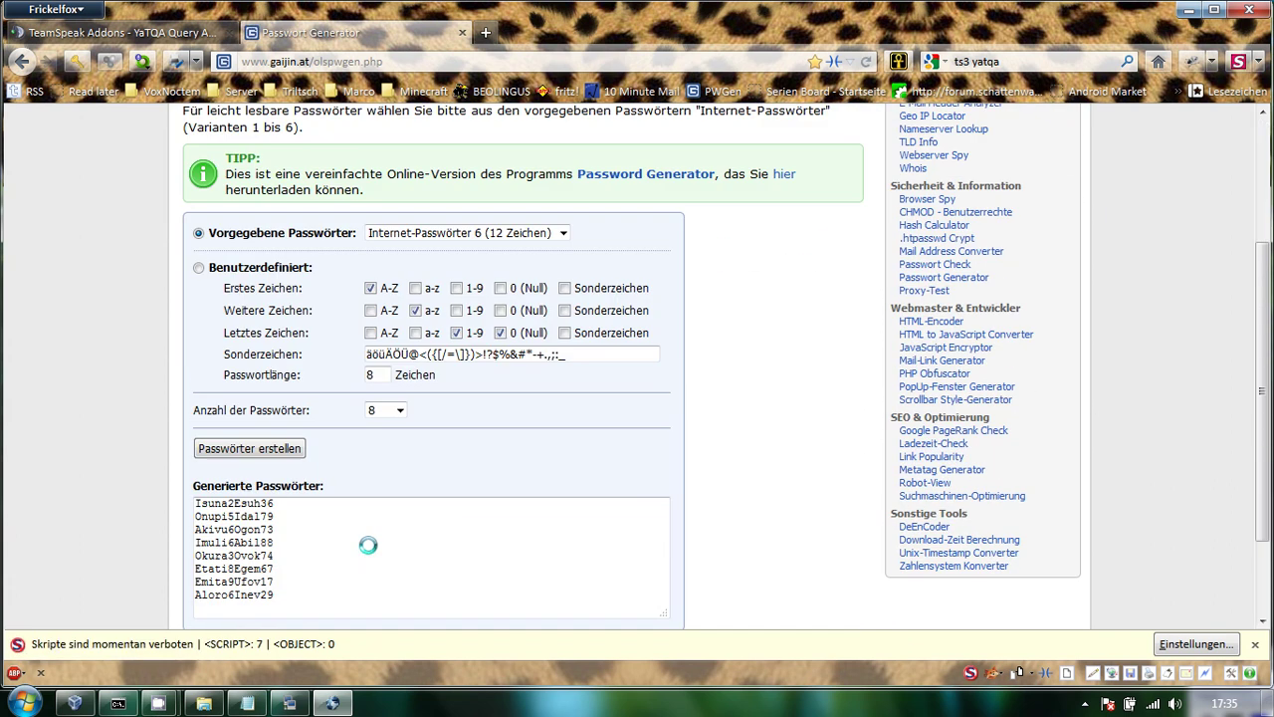
Step: Copy the fourth generated password from the list
{"action": "scroll", "coordinate": [367, 546], "scroll_direction": "down", "scroll_amount": 3}
{"action": "double_click", "coordinate": [276, 430]}
{"action": "key", "text": "ctrl+c"}
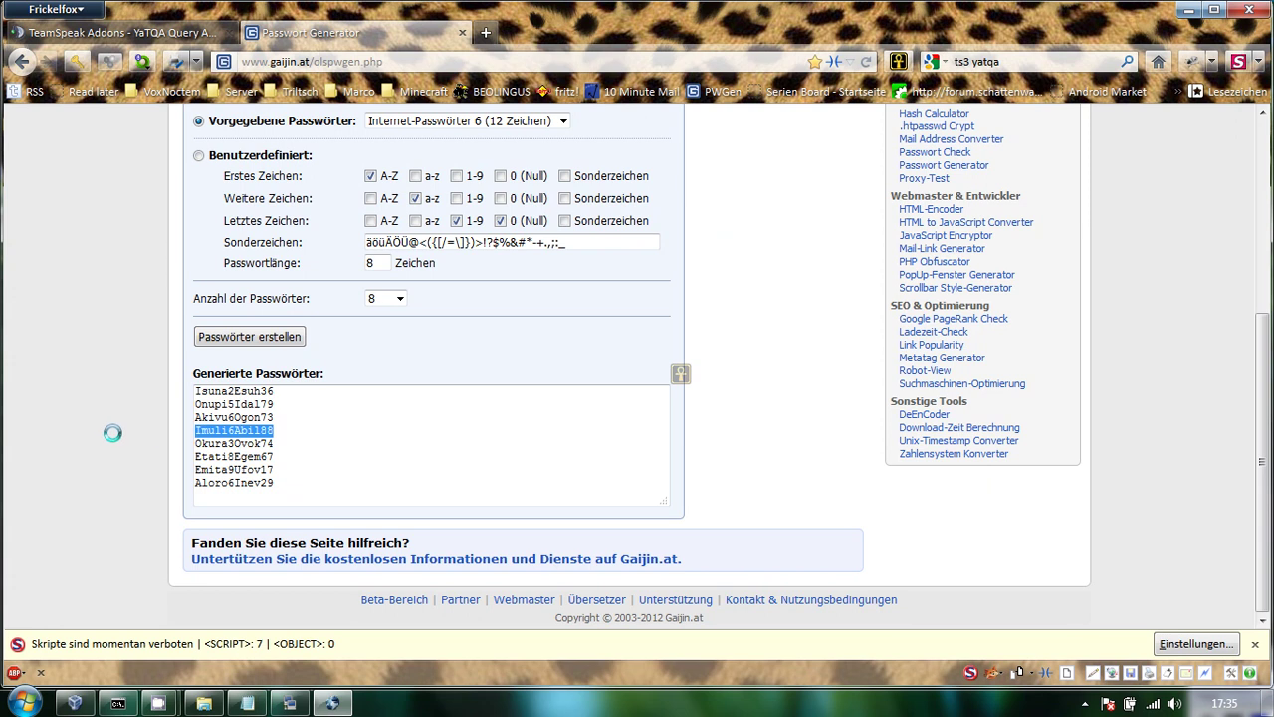
{"action": "right_click", "coordinate": [211, 427]}
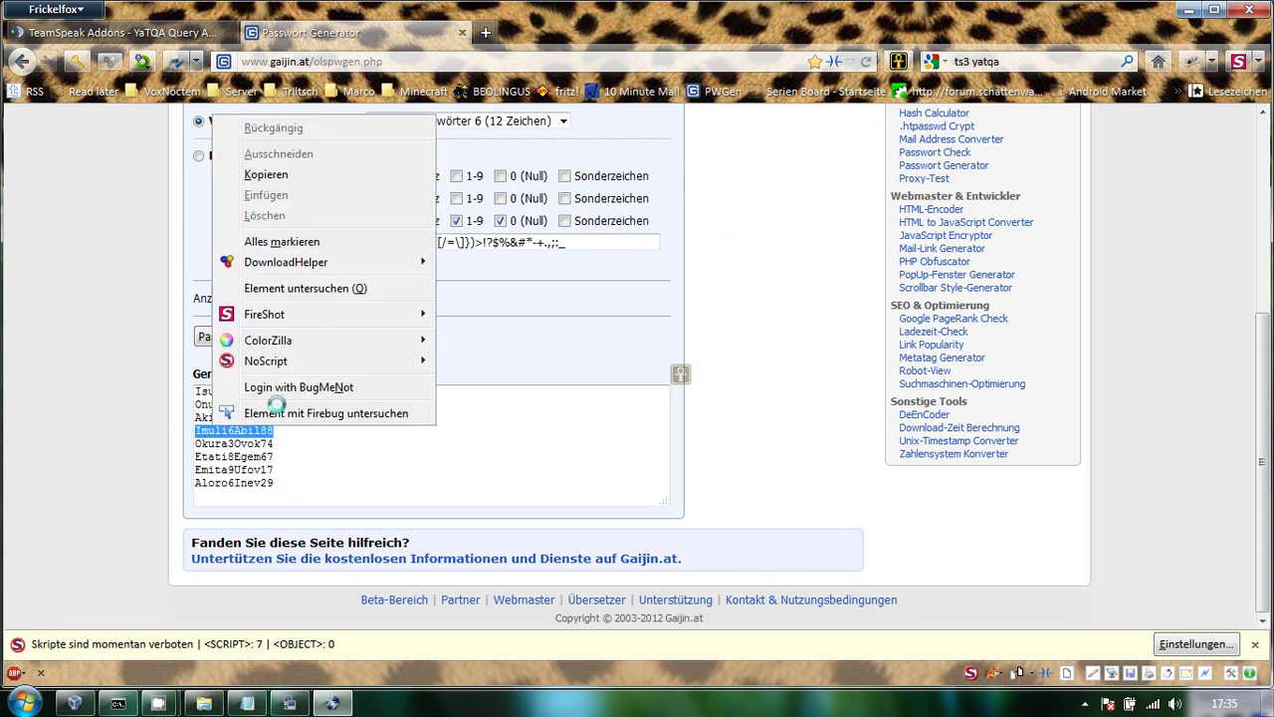
{"action": "left_click", "coordinate": [266, 175]}
Step: Switch back to KiTTY and run passwd harry, entering and repeating the copied account password
{"action": "left_click", "coordinate": [1189, 9]}
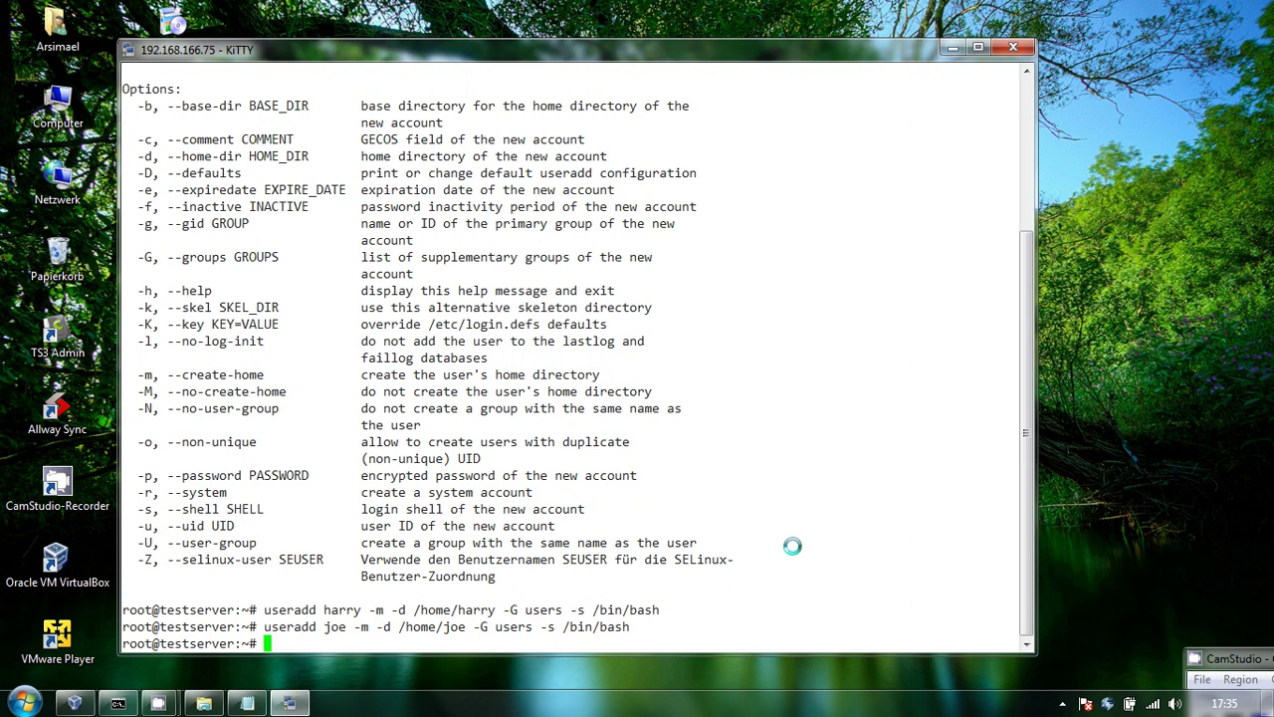
{"action": "type", "text": "passwd harry"}
{"action": "key", "text": "Return"}
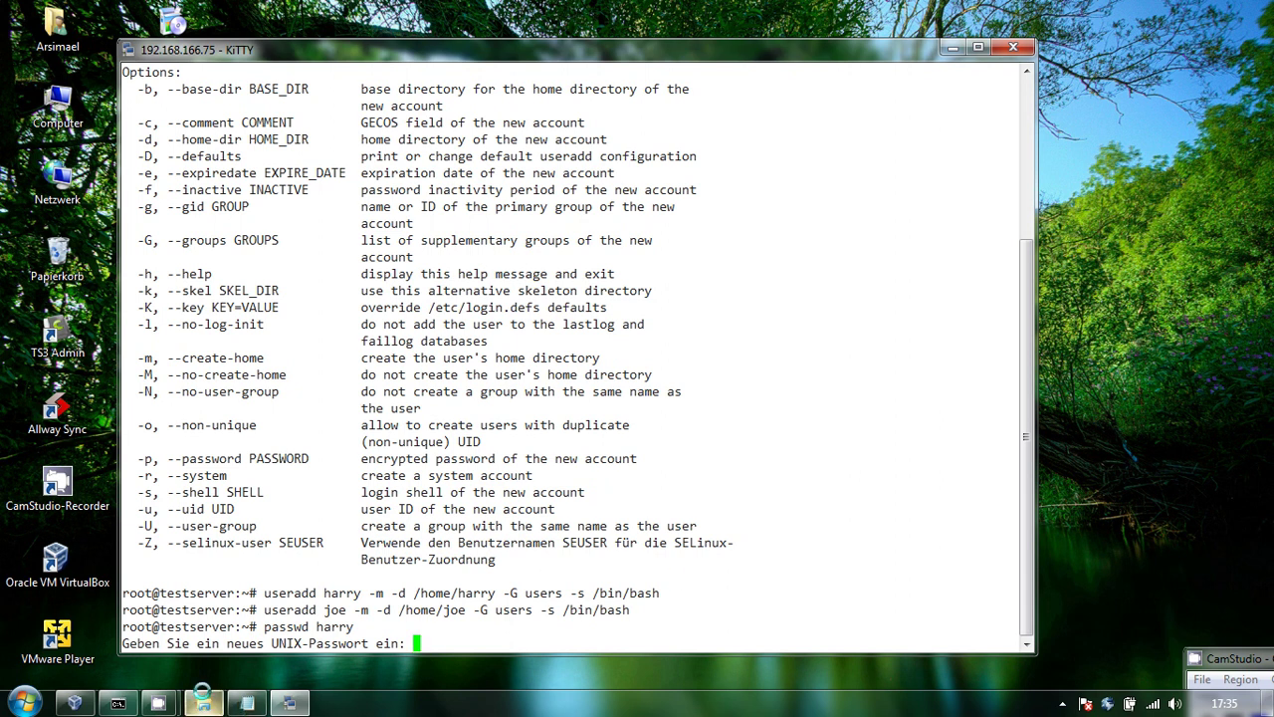
{"action": "mouse_move", "coordinate": [202, 694]}
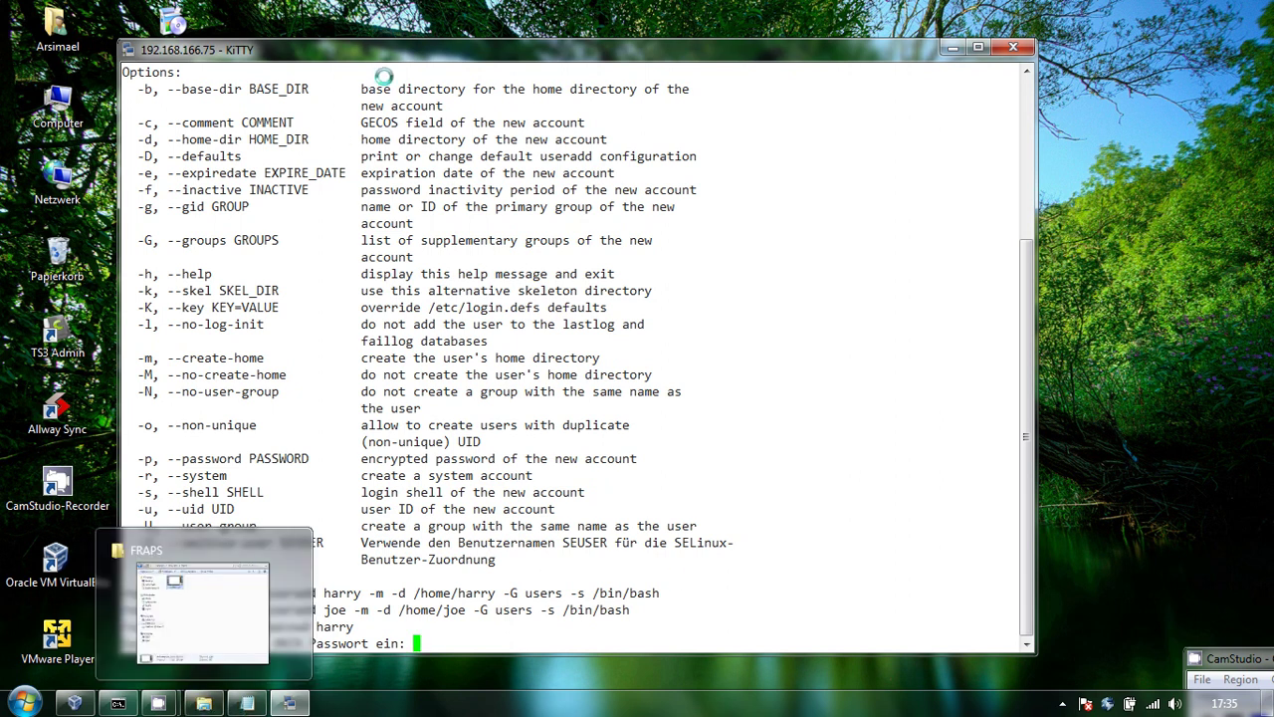
{"action": "left_click_drag", "start_coordinate": [397, 54], "coordinate": [488, 29]}
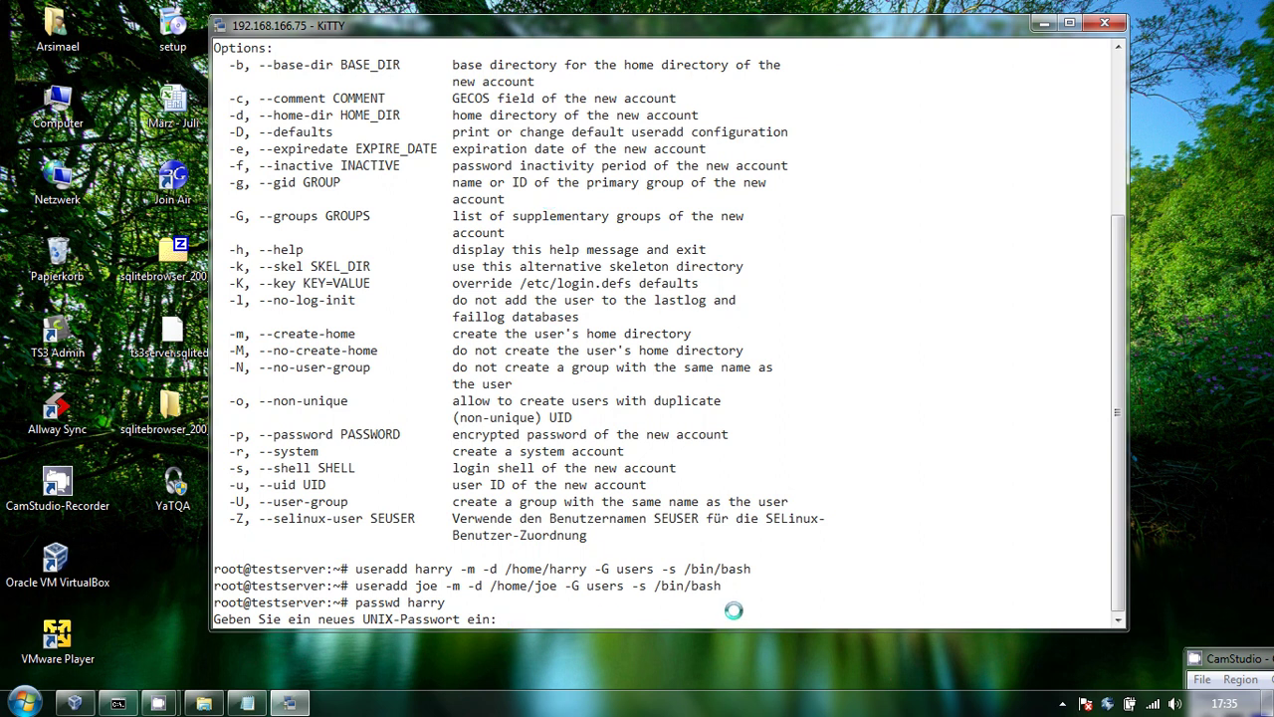
{"action": "key", "text": "Return"}
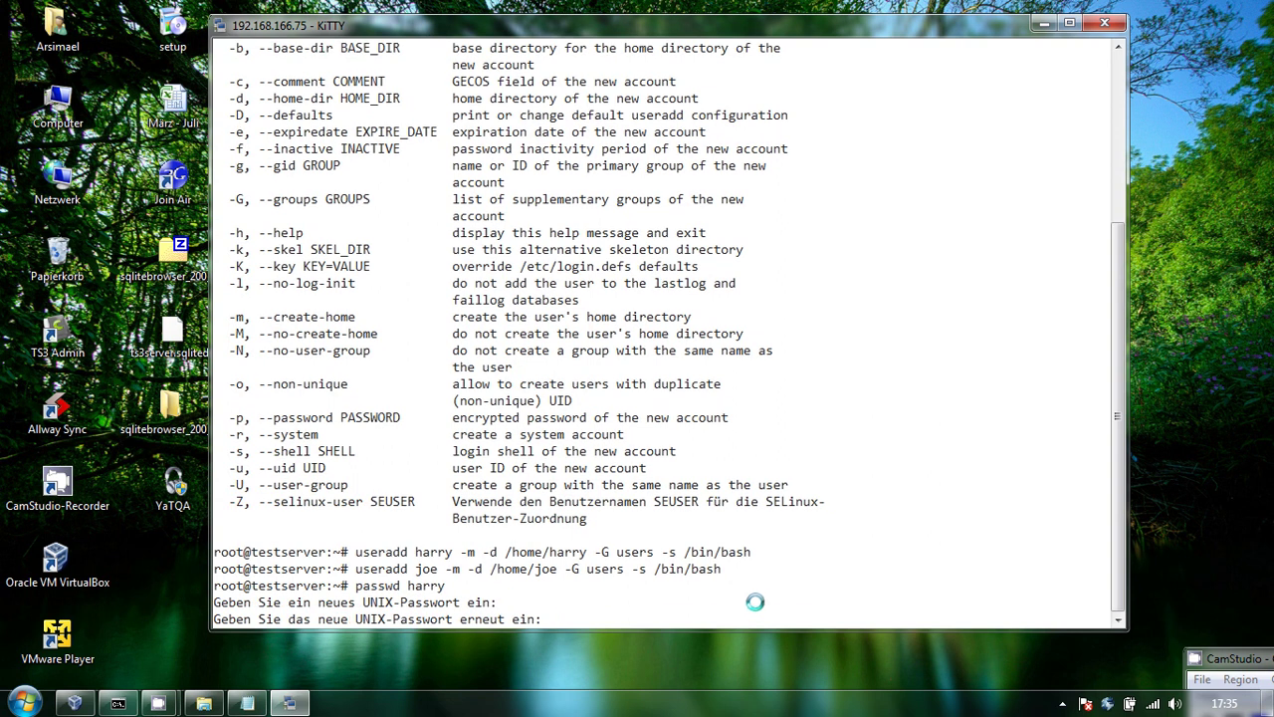
{"action": "right_click", "coordinate": [758, 599]}
{"action": "key", "text": "Return"}
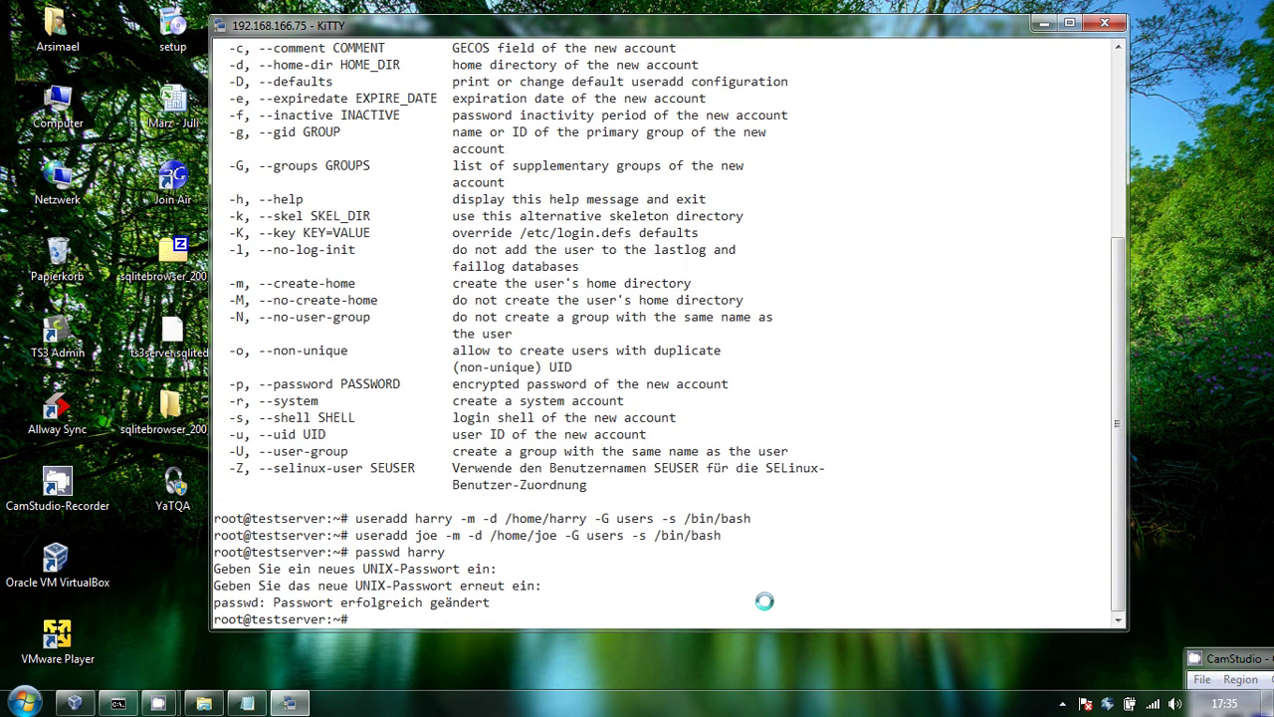
Step: Paste the copied account password at the shell prompt and erase it again
{"action": "right_click", "coordinate": [766, 577]}
{"action": "key", "text": "BackSpace"}
{"action": "key", "text": "BackSpace"}
{"action": "key", "text": "BackSpace"}
{"action": "key", "text": "BackSpace"}
{"action": "key", "text": "BackSpace"}
{"action": "key", "text": "BackSpace"}
{"action": "key", "text": "BackSpace"}
{"action": "key", "text": "BackSpace"}
{"action": "key", "text": "BackSpace"}
{"action": "key", "text": "BackSpace"}
{"action": "key", "text": "BackSpace"}
{"action": "key", "text": "BackSpace"}
Step: Return to the password generator in the browser and copy the sixth generated password
{"action": "left_click", "coordinate": [332, 703]}
{"action": "left_click_drag", "start_coordinate": [275, 456], "coordinate": [195, 459]}
{"action": "right_click", "coordinate": [199, 460]}
{"action": "left_click", "coordinate": [298, 199]}
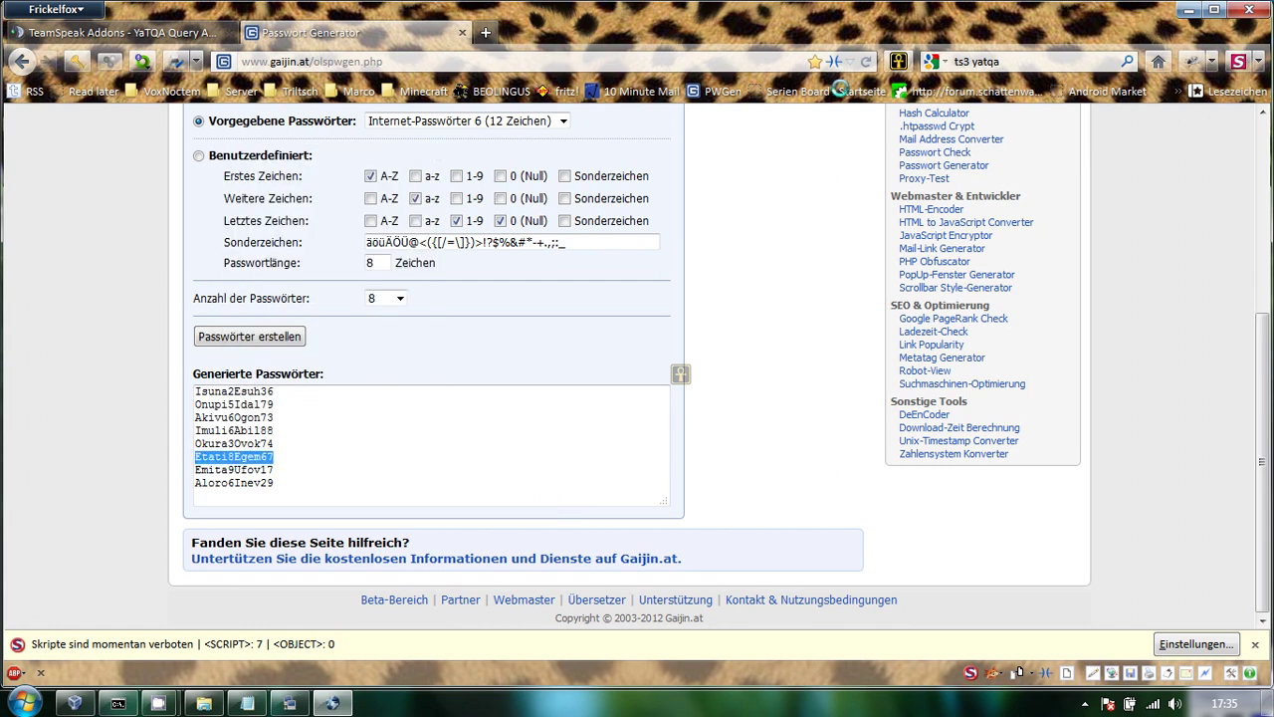
Step: Switch back to KiTTY and run passwd joe, entering and repeating the newly copied account password
{"action": "left_click", "coordinate": [1188, 9]}
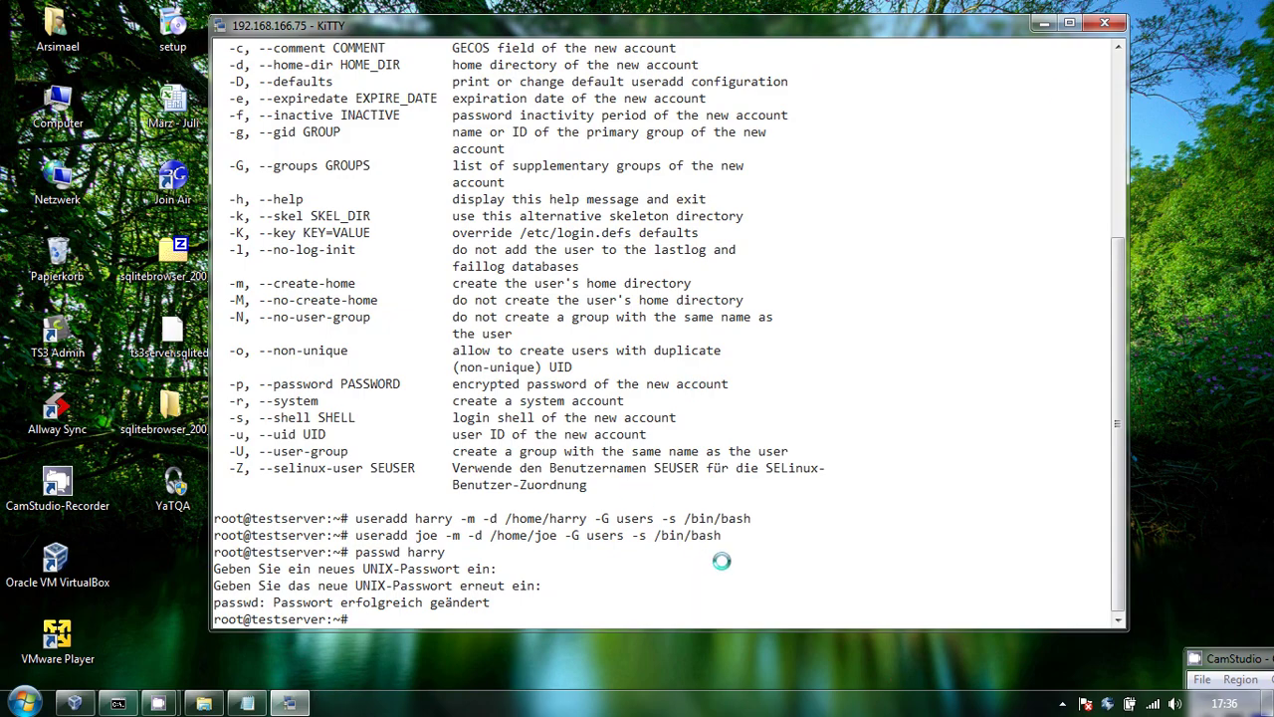
{"action": "type", "text": "passwd joe"}
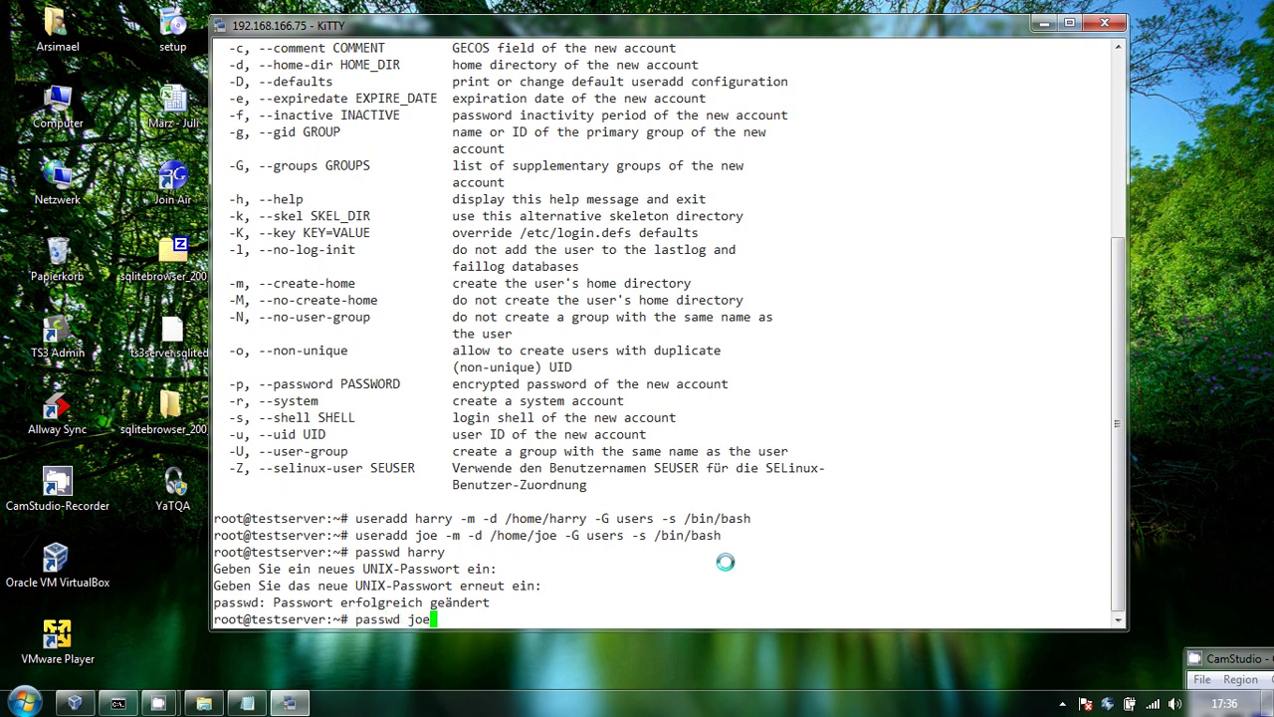
{"action": "key", "text": "Return"}
{"action": "key", "text": "Return"}
Step: Paste the second account's password at the empty shell prompt and delete it again
{"action": "right_click", "coordinate": [737, 531]}
{"action": "key", "text": "BackSpace"}
{"action": "key", "text": "BackSpace"}
{"action": "key", "text": "BackSpace"}
{"action": "key", "text": "BackSpace"}
{"action": "key", "text": "BackSpace"}
{"action": "key", "text": "BackSpace"}
{"action": "key", "text": "BackSpace"}
{"action": "key", "text": "BackSpace"}
{"action": "key", "text": "BackSpace"}
{"action": "key", "text": "BackSpace"}
{"action": "key", "text": "BackSpace"}
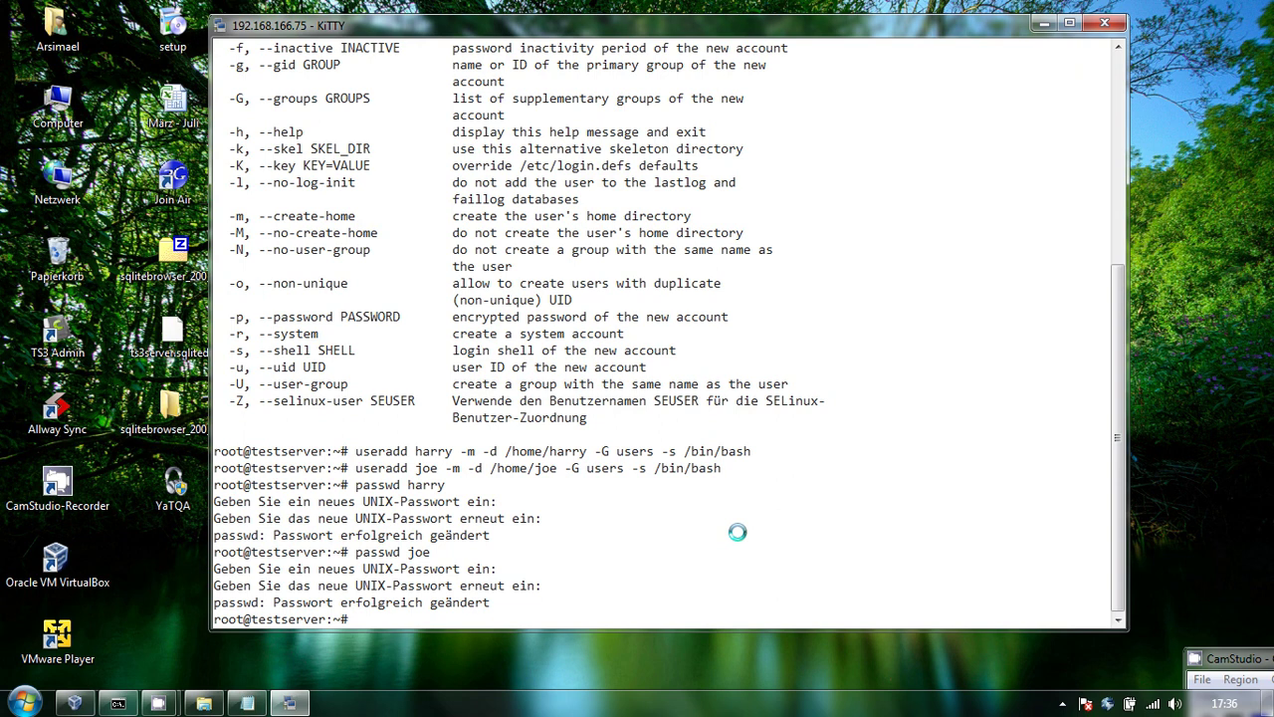
Step: Open teamspeak.com in a new browser tab and find the Linux server versions on its downloads page
{"action": "left_click", "coordinate": [1125, 702]}
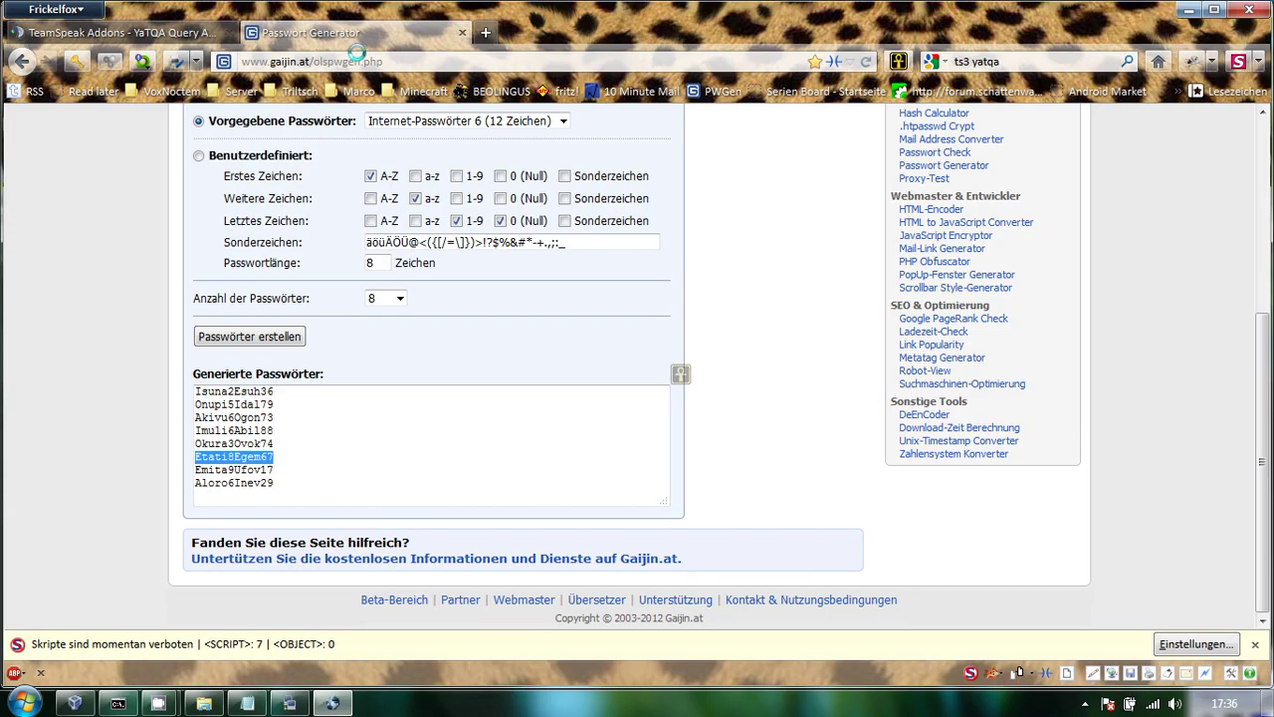
{"action": "left_click", "coordinate": [486, 32]}
{"action": "type", "text": "teamspeak"}
{"action": "key", "text": "Return"}
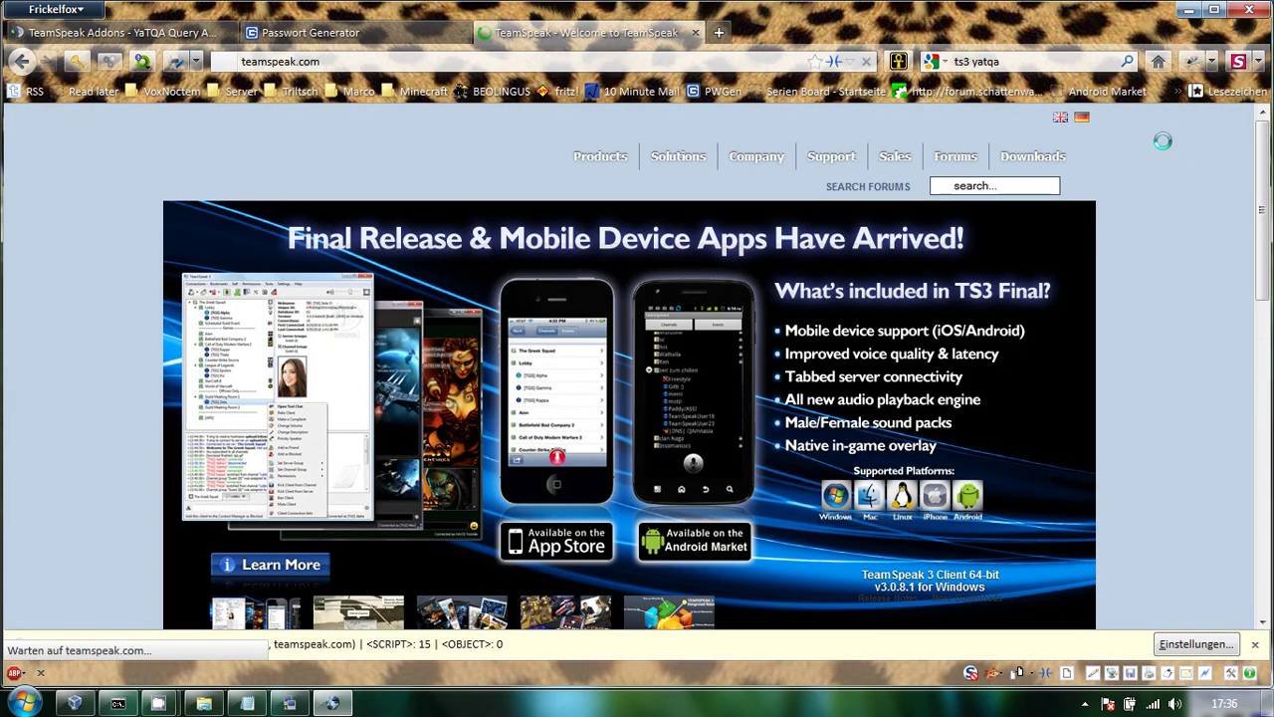
{"action": "mouse_move", "coordinate": [1033, 154]}
{"action": "left_click", "coordinate": [1036, 180]}
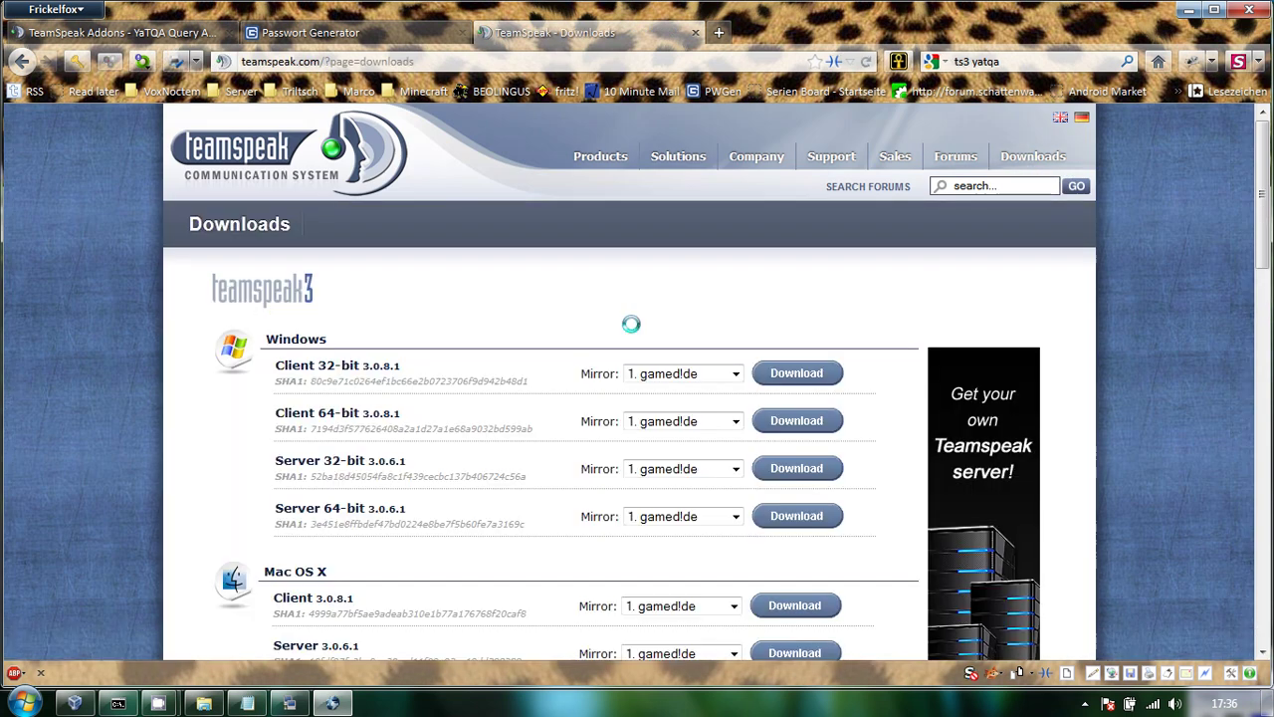
{"action": "scroll", "coordinate": [622, 329], "scroll_direction": "down", "scroll_amount": 10}
{"action": "scroll", "coordinate": [622, 329], "scroll_direction": "down", "scroll_amount": 4}
{"action": "scroll", "coordinate": [584, 335], "scroll_direction": "up", "scroll_amount": 9}
{"action": "scroll", "coordinate": [1015, 527], "scroll_direction": "down", "scroll_amount": 2}
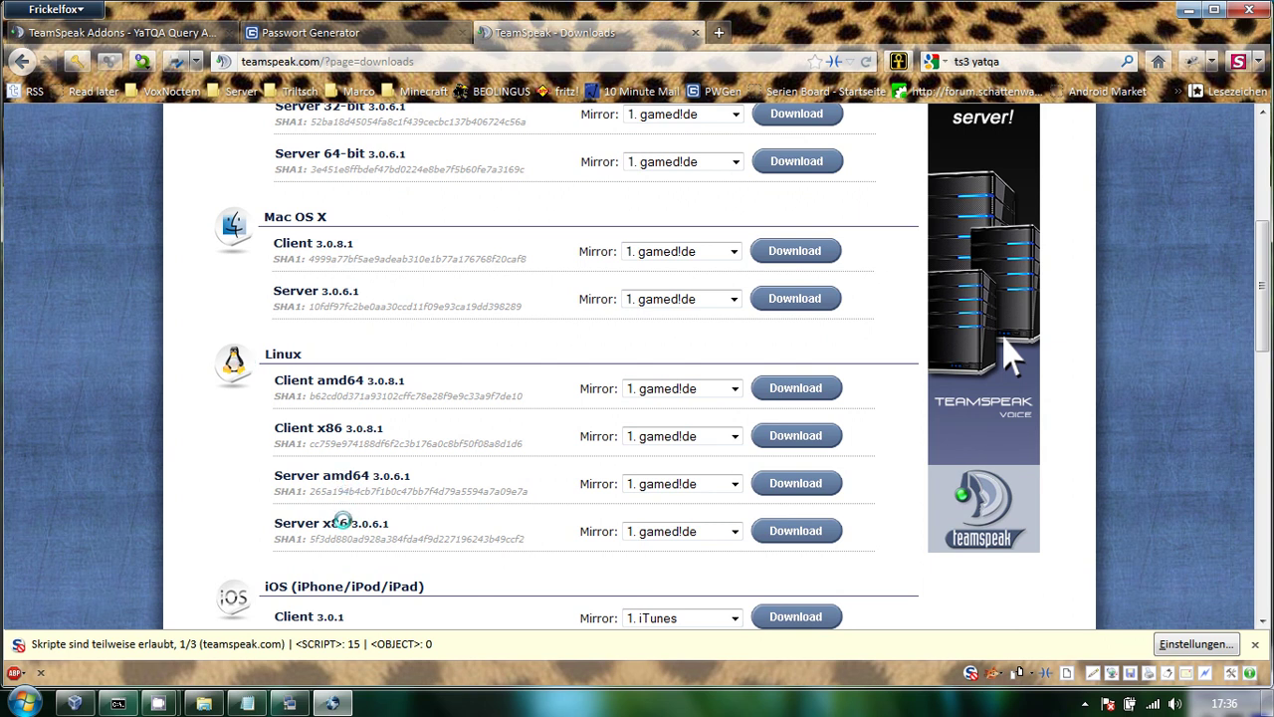
Step: Check the server's kernel release with uname -r in KiTTY and return to the TeamSpeak downloads page in the browser
{"action": "left_click", "coordinate": [289, 704]}
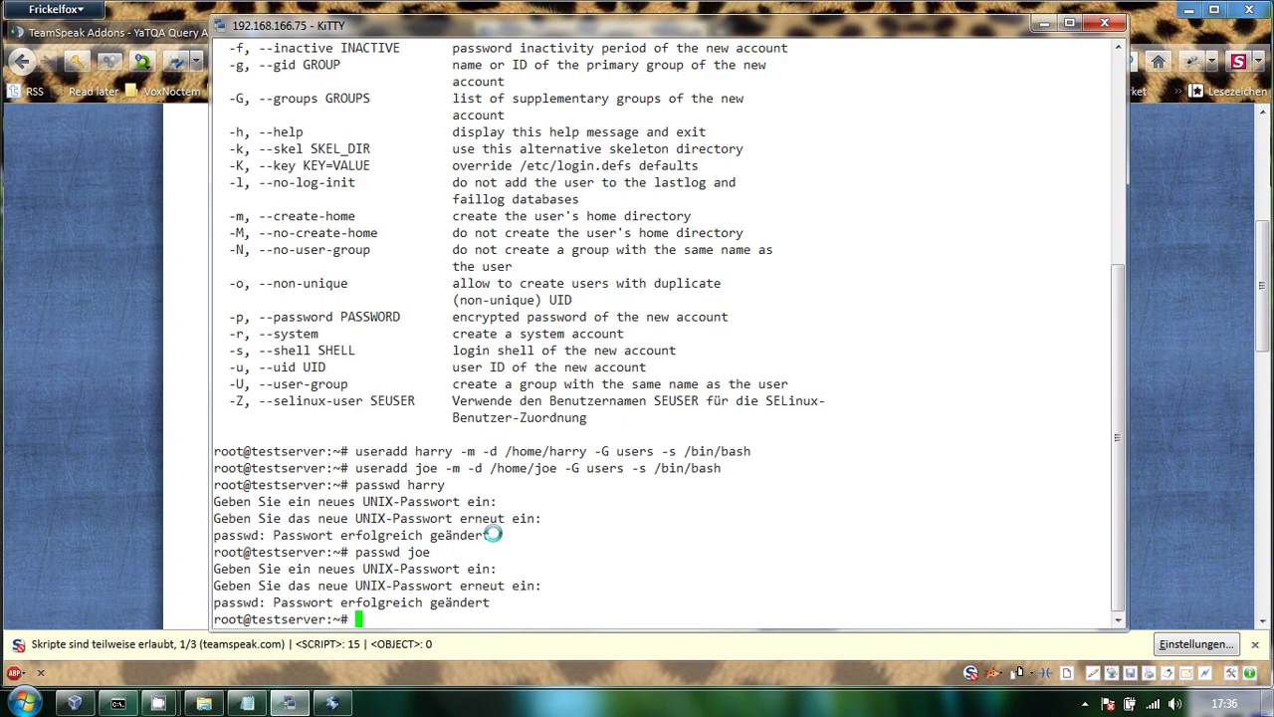
{"action": "type", "text": "uname -"}
{"action": "type", "text": "r"}
{"action": "key", "text": "Return"}
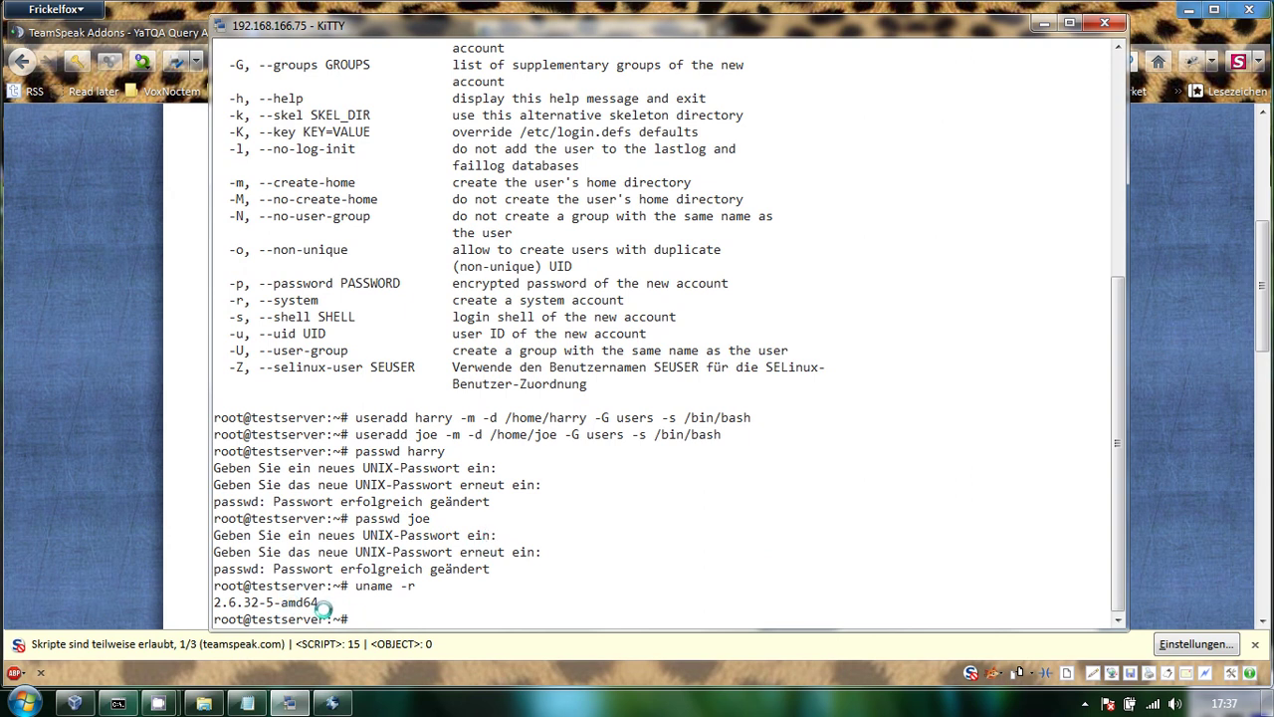
{"action": "left_click", "coordinate": [180, 543]}
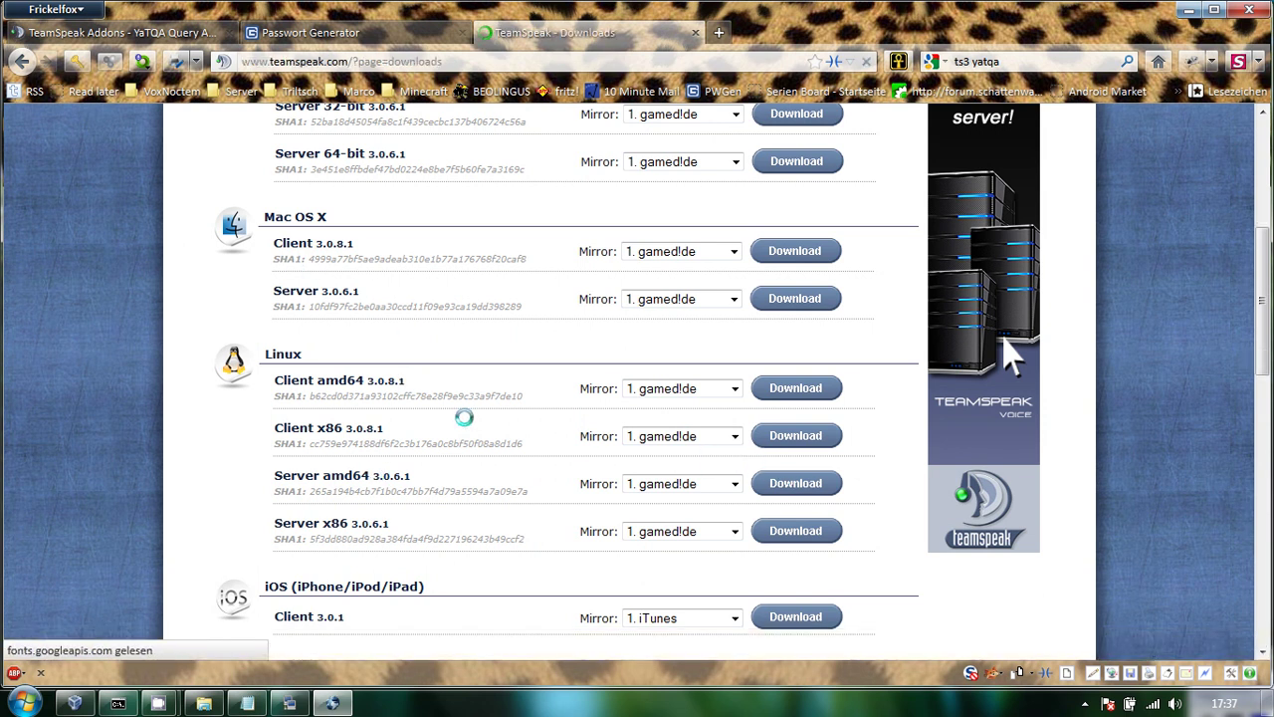
Step: Accept the TeamSpeak license agreement for the Linux amd64 server 3.0.6.1 and skip the survey to reach its download link
{"action": "scroll", "coordinate": [493, 543], "scroll_direction": "down", "scroll_amount": 15}
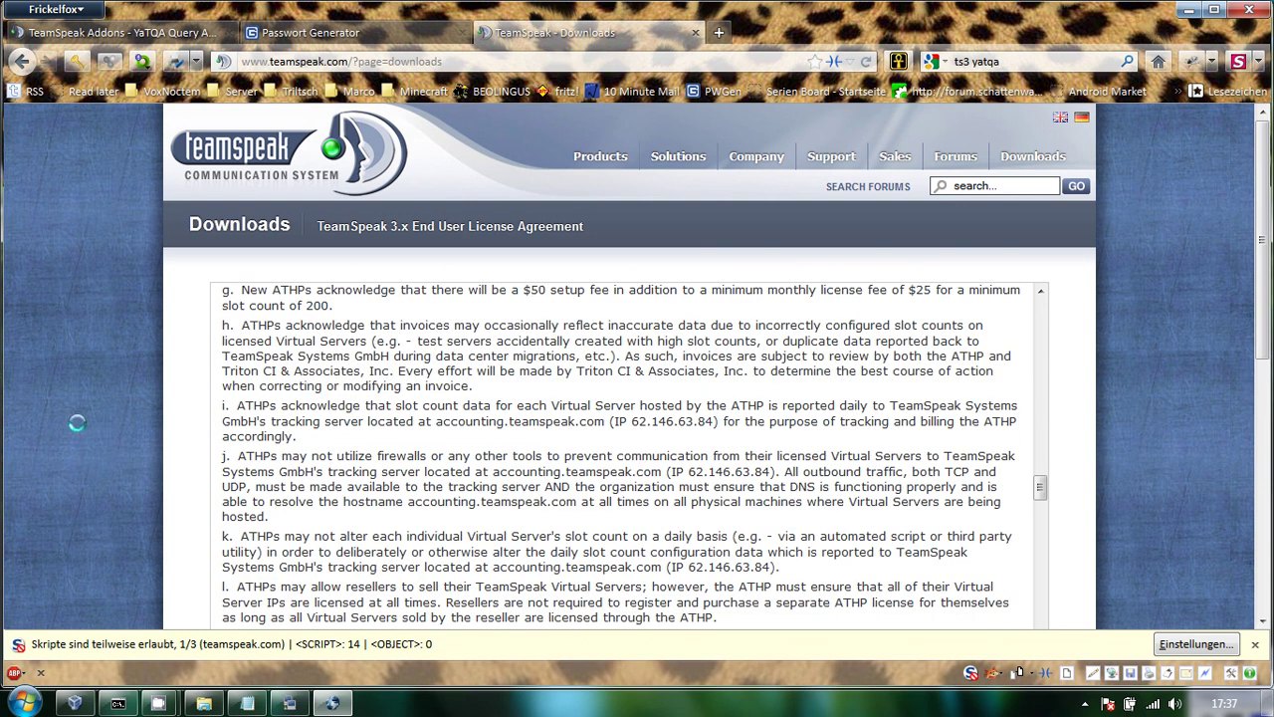
{"action": "scroll", "coordinate": [80, 423], "scroll_direction": "down", "scroll_amount": 10}
{"action": "left_click", "coordinate": [601, 219]}
{"action": "left_click", "coordinate": [663, 268]}
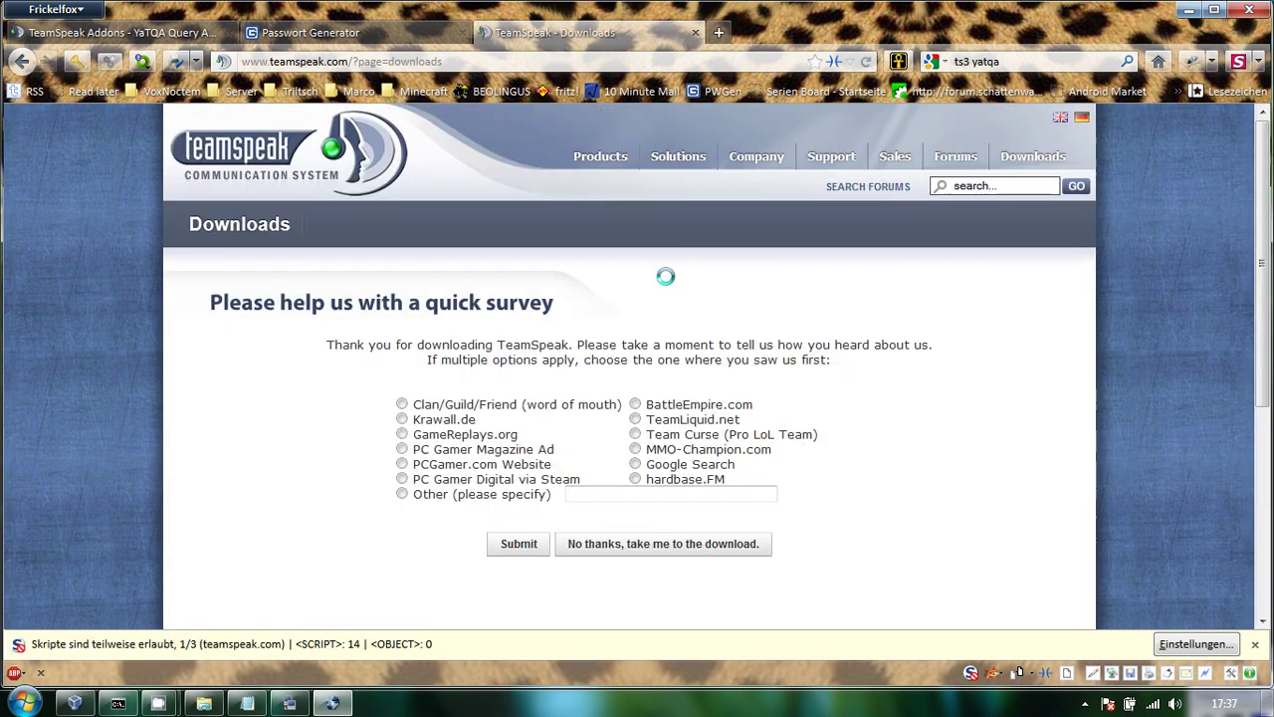
{"action": "left_click", "coordinate": [625, 543]}
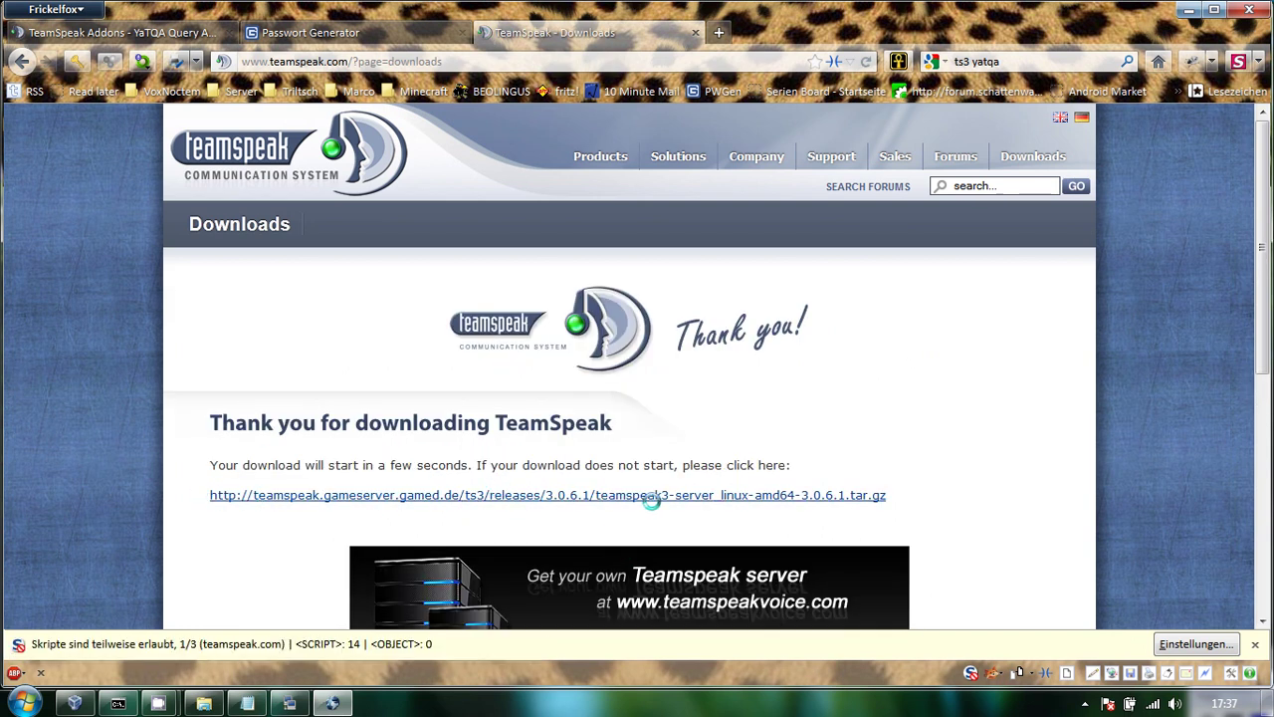
Step: Cancel the browser's file download and copy the teamspeak3-server_linux-amd64-3.0.6.1.tar.gz download address
{"action": "left_click_drag", "start_coordinate": [901, 491], "coordinate": [207, 495]}
{"action": "key", "text": "ctrl+c"}
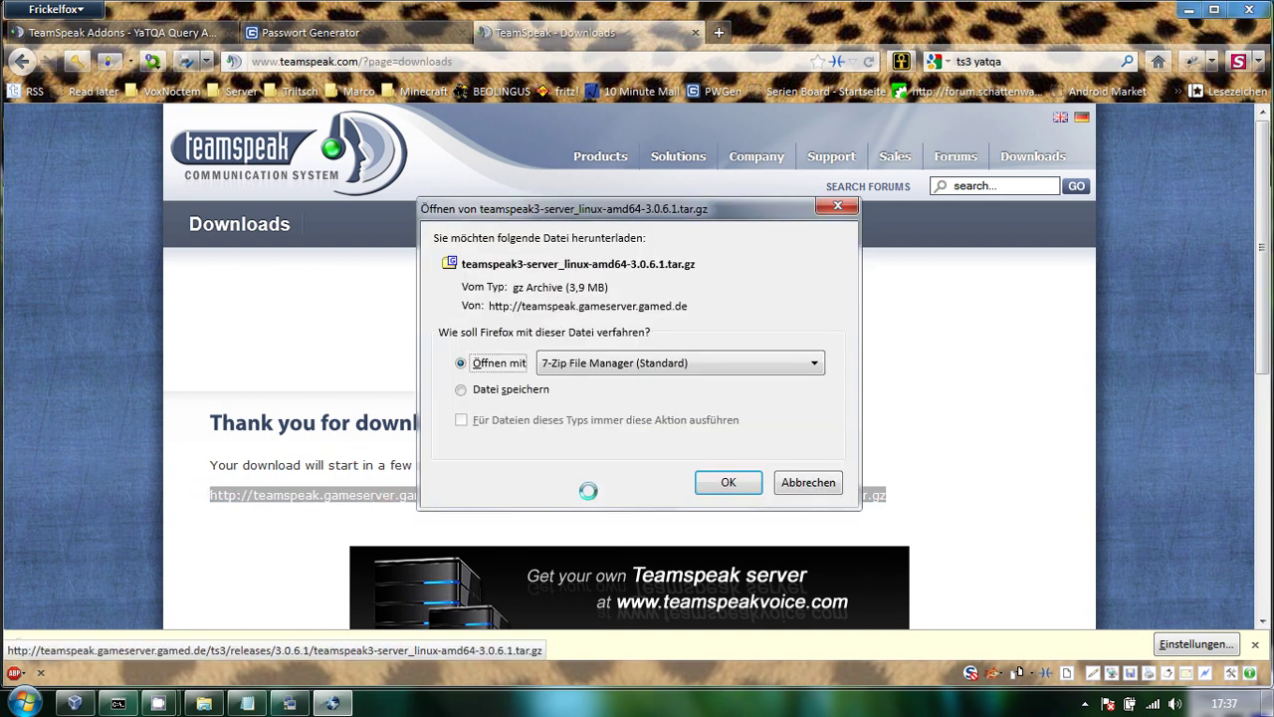
{"action": "left_click", "coordinate": [808, 482]}
{"action": "right_click", "coordinate": [654, 490]}
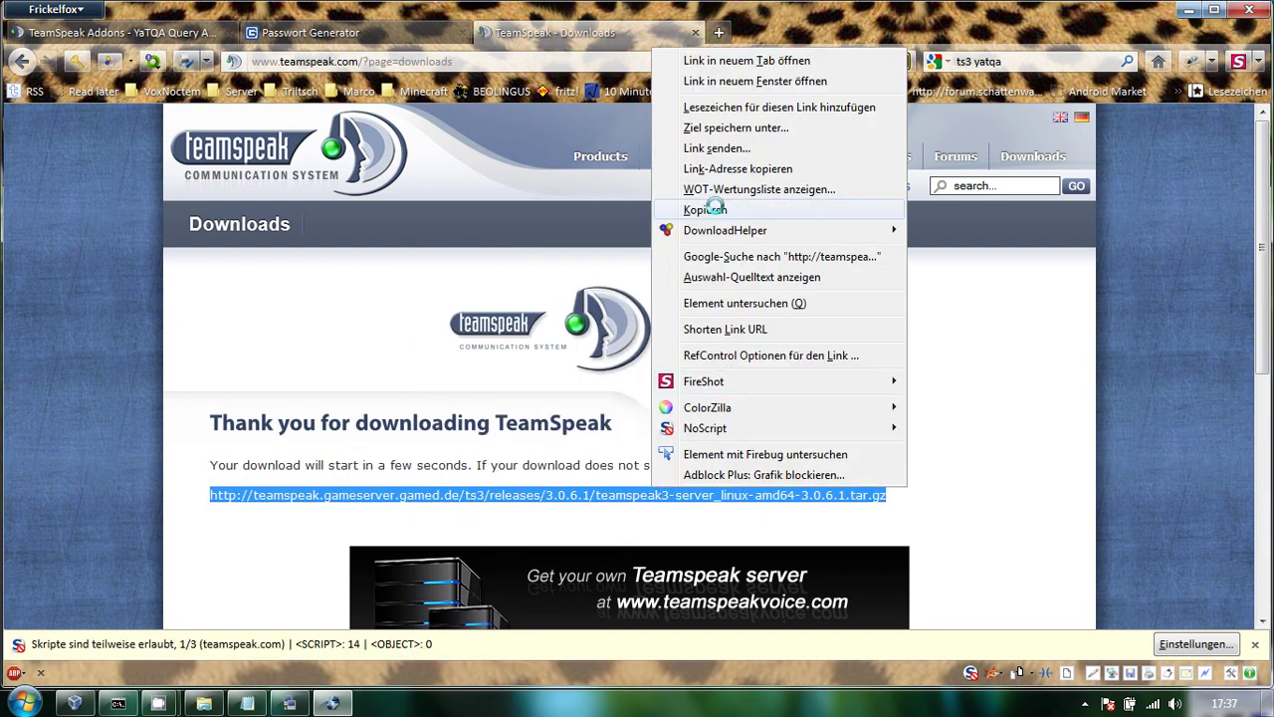
{"action": "left_click", "coordinate": [708, 208]}
Step: Switch to KiTTY and download the server archive by running wget with the copied address
{"action": "left_click", "coordinate": [289, 703]}
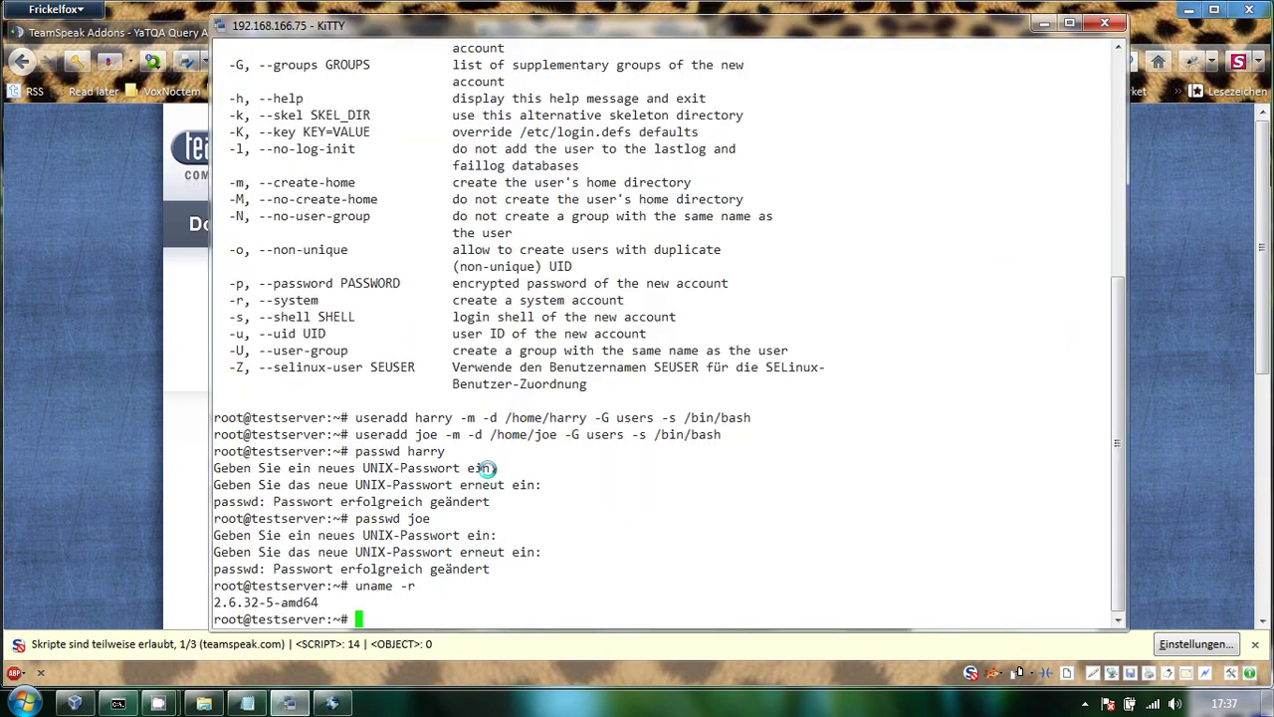
{"action": "type", "text": "wget"}
{"action": "right_click", "coordinate": [663, 595]}
{"action": "key", "text": "Return"}
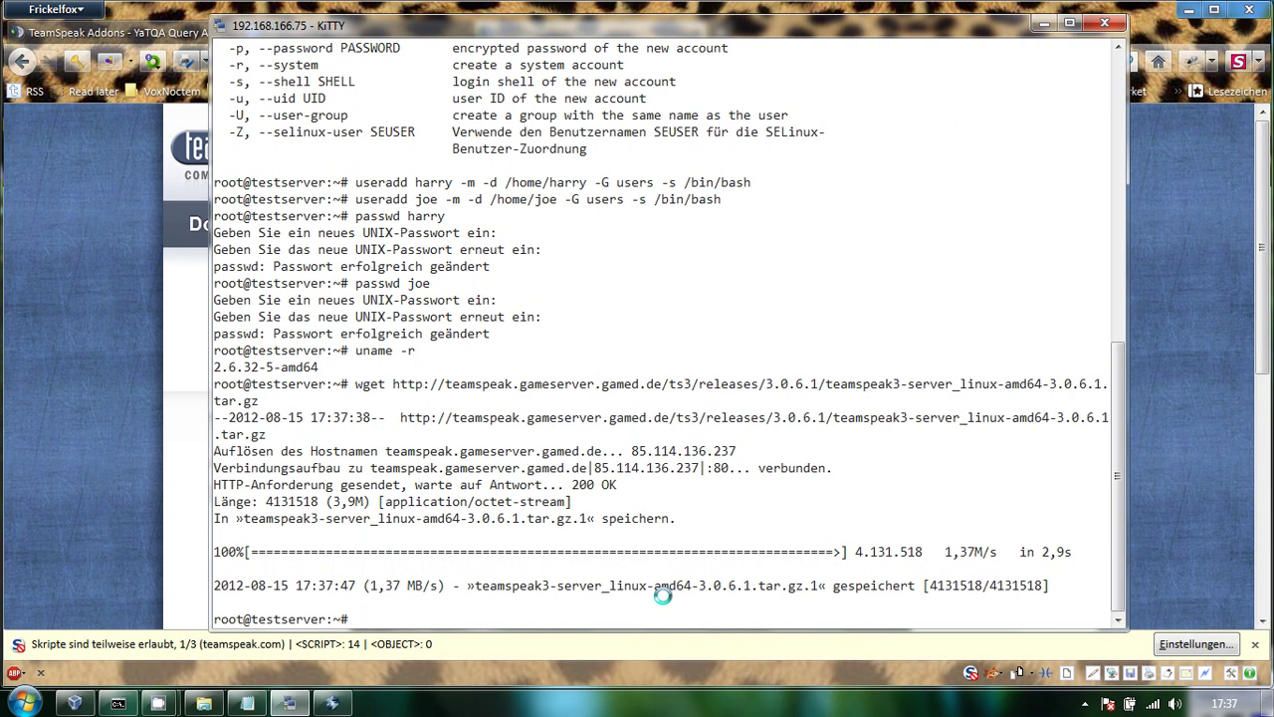
Step: Start Midnight Commander with mc and highlight the archive teamspeak3-server_linux-amd64-3.0.6.1.tar.gz
{"action": "type", "text": "mc"}
{"action": "key", "text": "Return"}
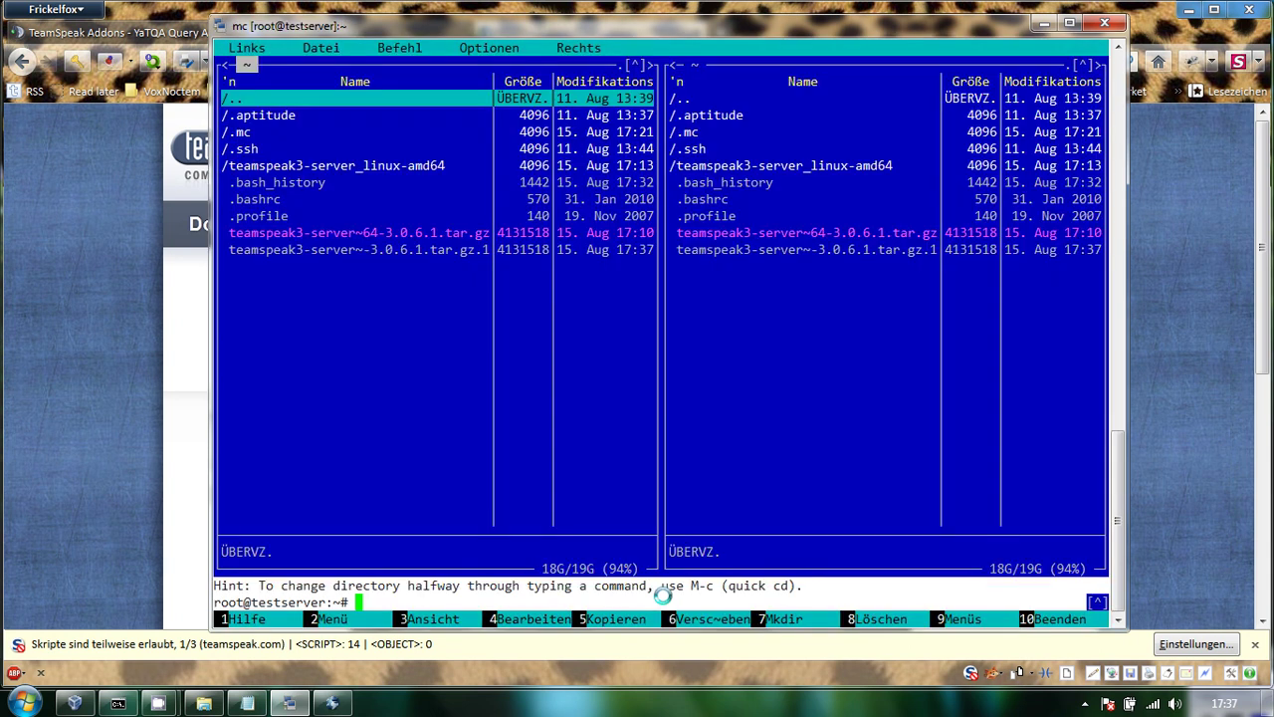
{"action": "key", "text": "Down"}
{"action": "key", "text": "Down"}
{"action": "key", "text": "Down"}
{"action": "key", "text": "Down"}
{"action": "key", "text": "Down"}
{"action": "key", "text": "Down"}
{"action": "key", "text": "Down"}
{"action": "key", "text": "Down"}
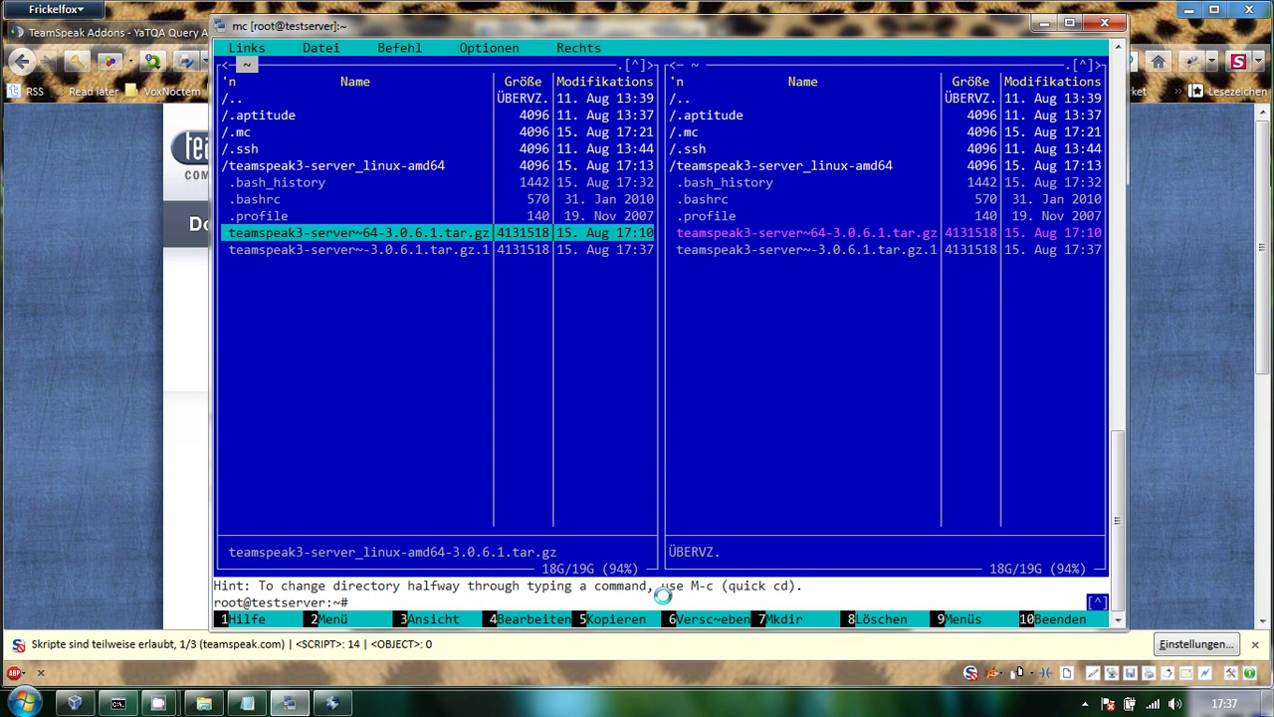
{"action": "key", "text": "Return"}
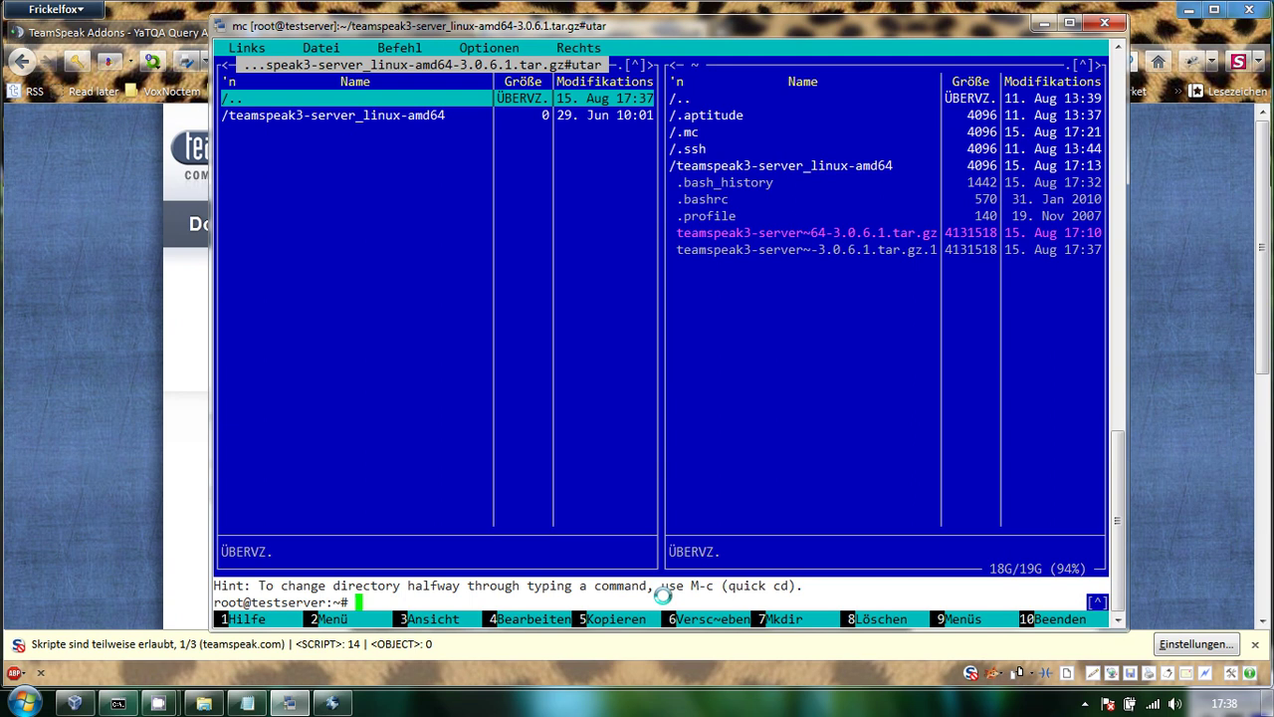
{"action": "key", "text": "Down"}
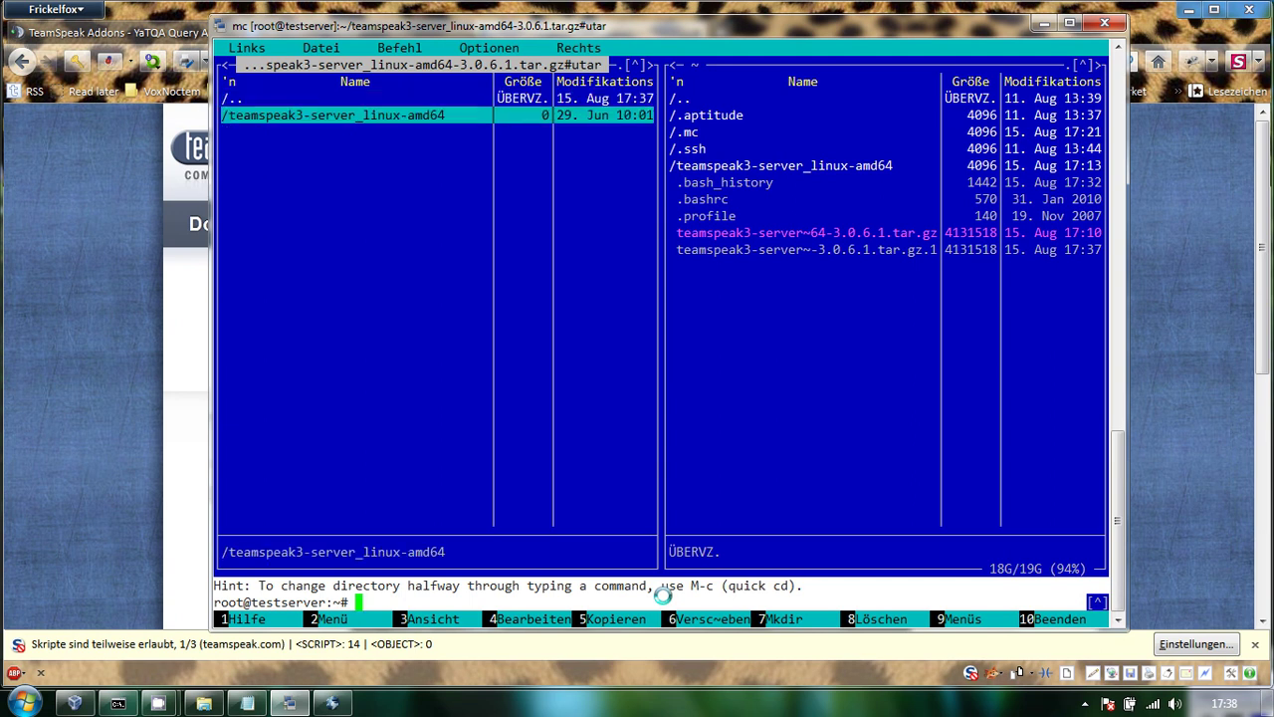
{"action": "key", "text": "Up"}
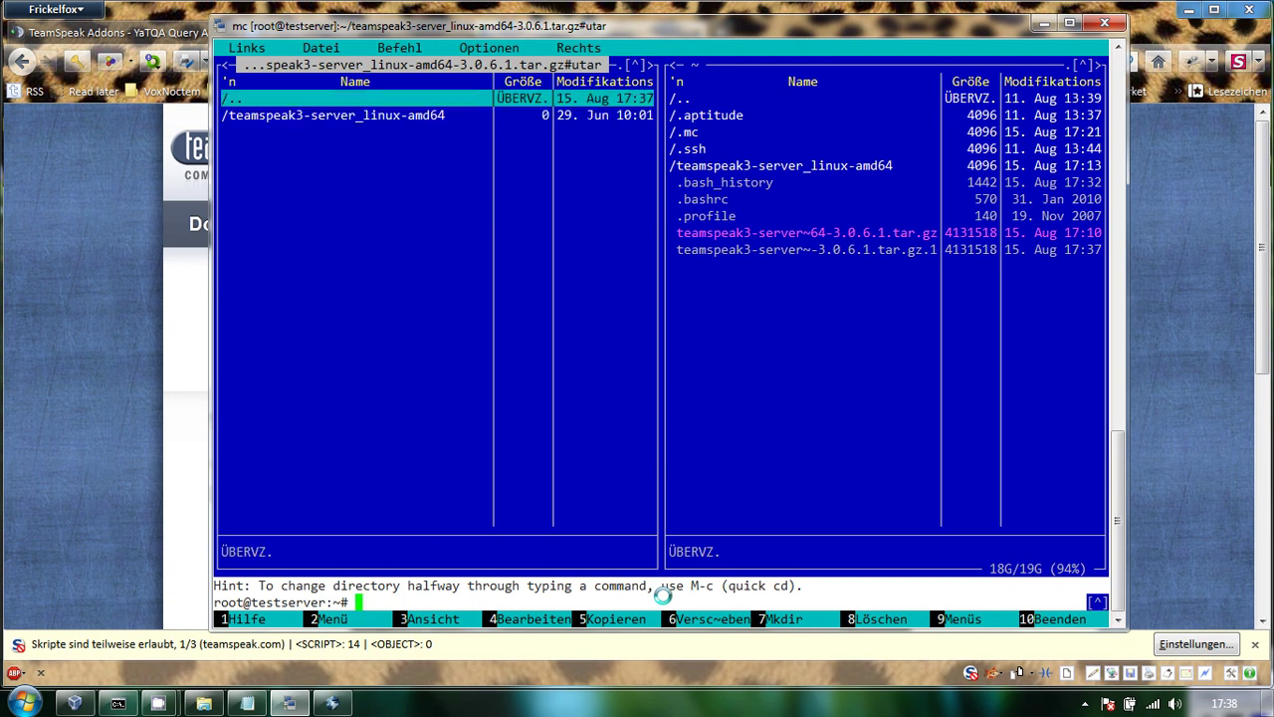
{"action": "key", "text": "Return"}
{"action": "key", "text": "Up"}
{"action": "key", "text": "Down"}
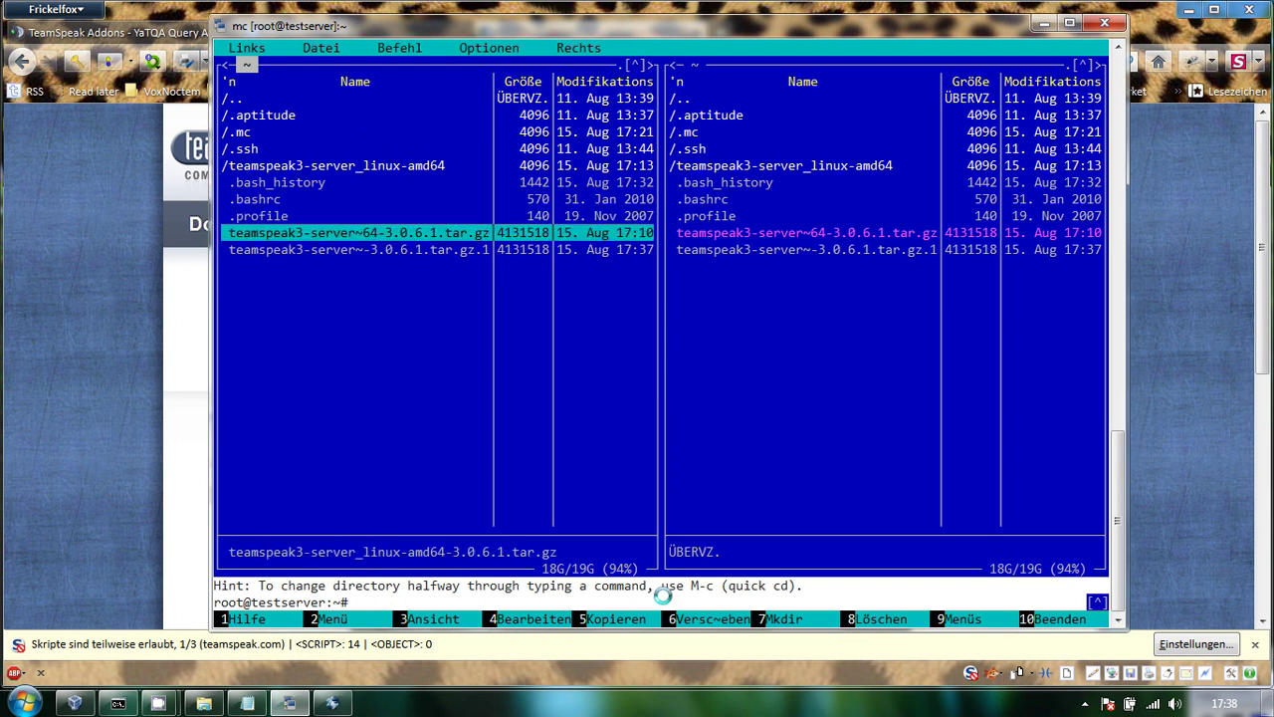
Step: Open the highlighted tar.gz archive and enter its teamspeak3-server_linux-amd64 folder
{"action": "key", "text": "Return"}
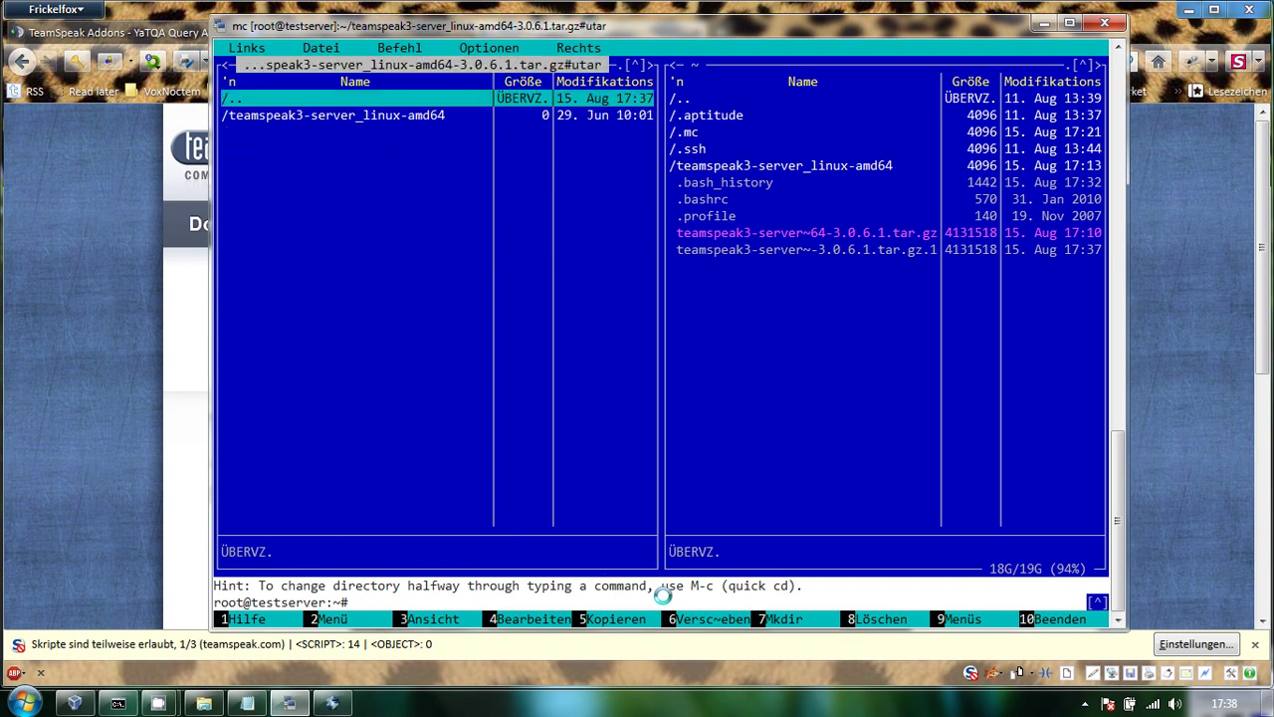
{"action": "key", "text": "Down"}
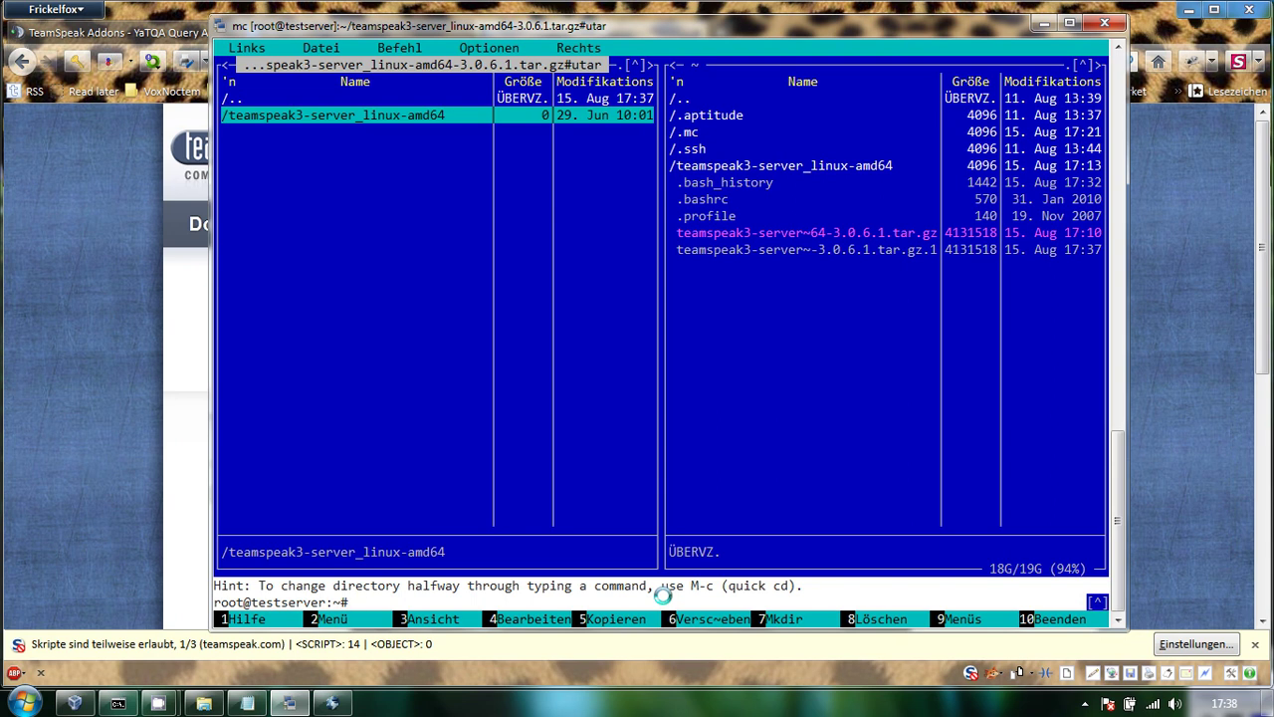
{"action": "key", "text": "Return"}
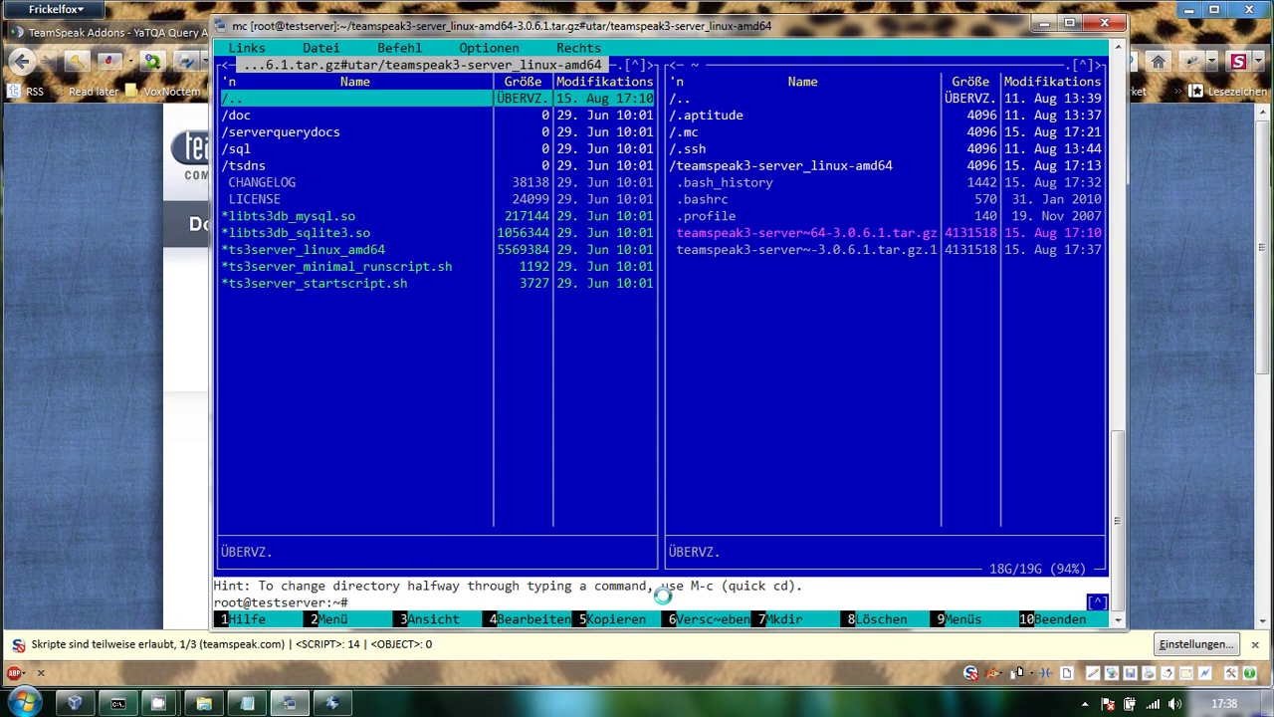
Step: Open the directory /home/harry in the other file panel as the copy target
{"action": "key", "text": "Tab"}
{"action": "key", "text": "Return"}
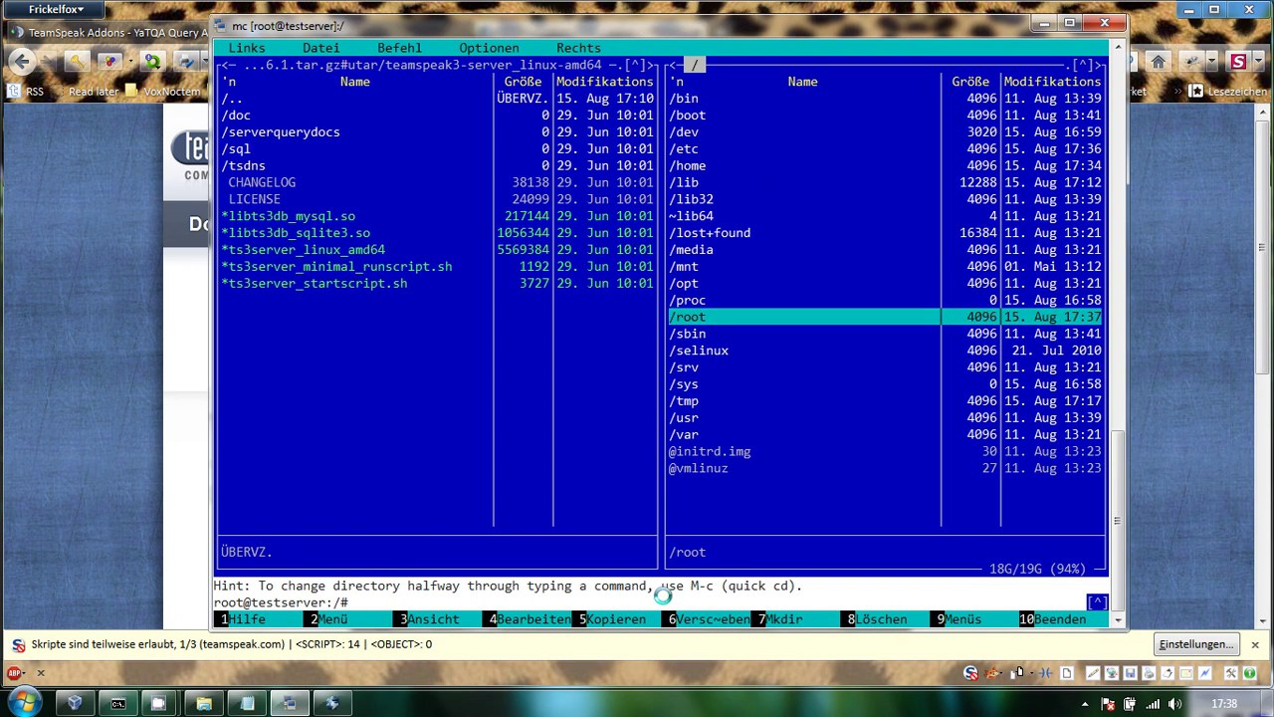
{"action": "key", "text": "Up"}
{"action": "key", "text": "Up"}
{"action": "key", "text": "Up"}
{"action": "key", "text": "Up"}
{"action": "key", "text": "Up"}
{"action": "key", "text": "Up"}
{"action": "key", "text": "Up"}
{"action": "key", "text": "Up"}
{"action": "key", "text": "Up"}
{"action": "key", "text": "Up"}
{"action": "key", "text": "Up"}
{"action": "key", "text": "Down"}
{"action": "key", "text": "Down"}
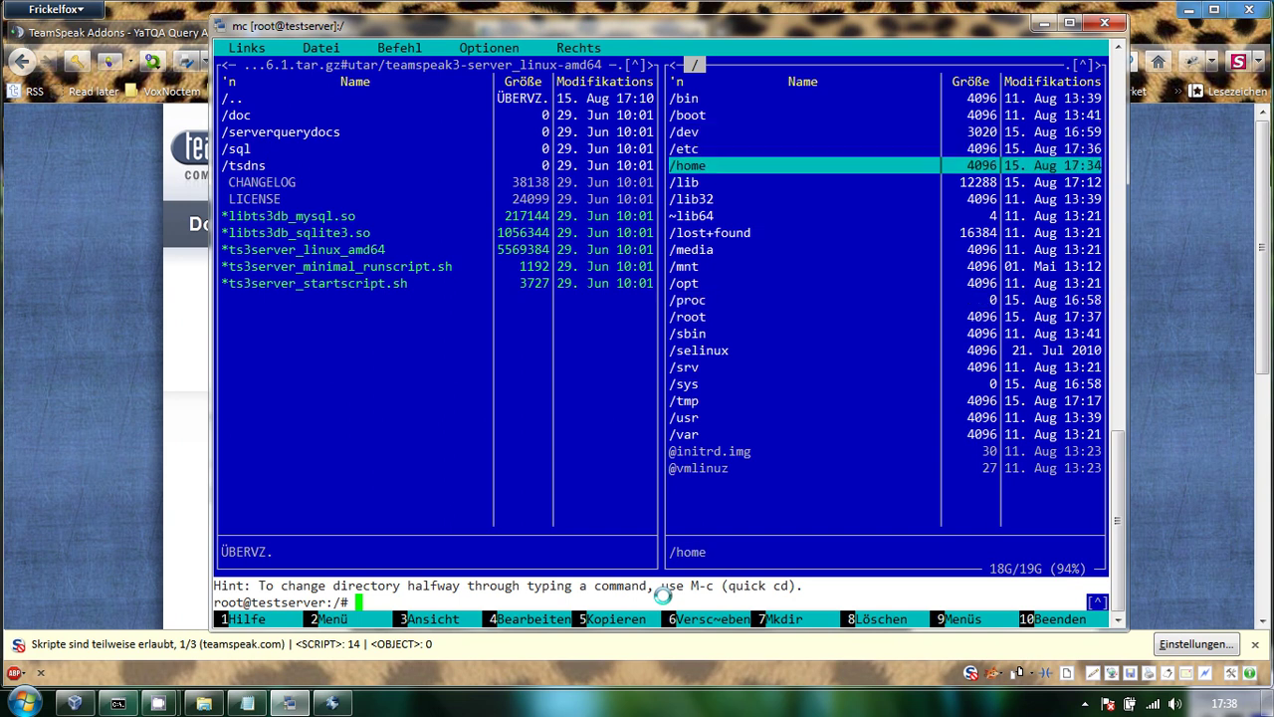
{"action": "key", "text": "Return"}
{"action": "key", "text": "Down"}
{"action": "key", "text": "Down"}
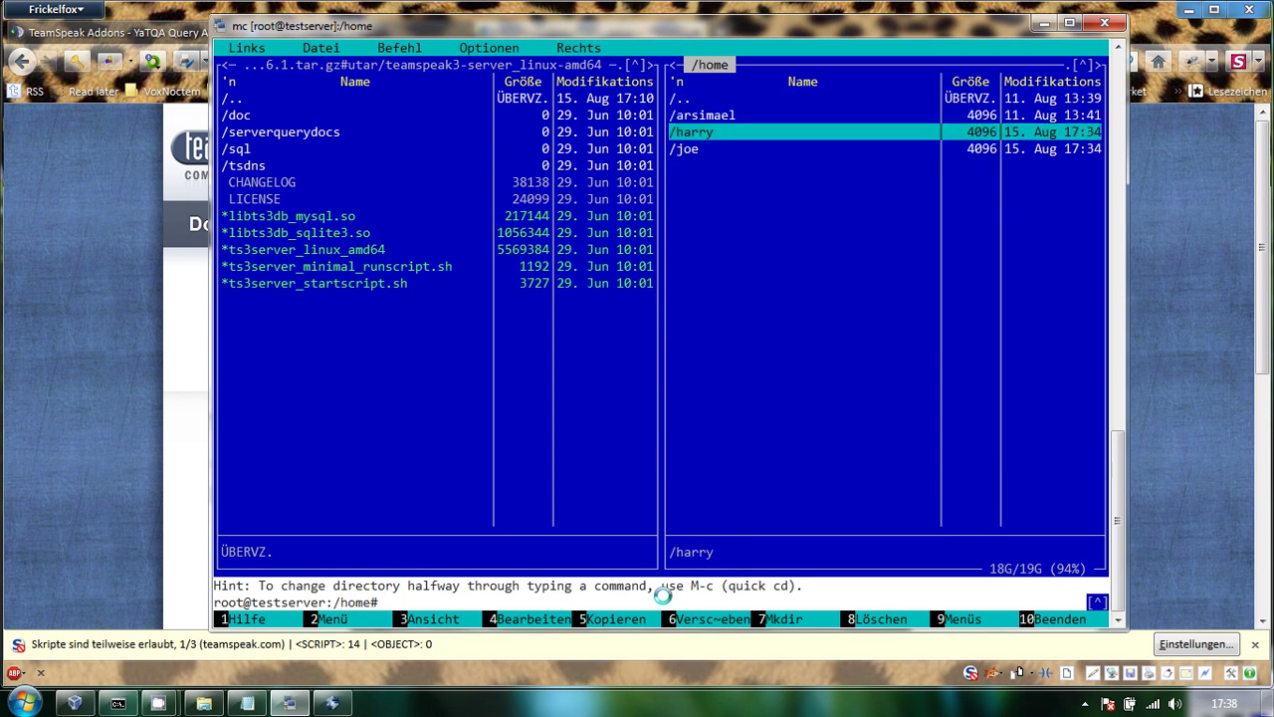
{"action": "key", "text": "Return"}
Step: Mark everything in the archive folder from doc to ts3server_startscript.sh and copy it to /home/harry/
{"action": "key", "text": "Tab"}
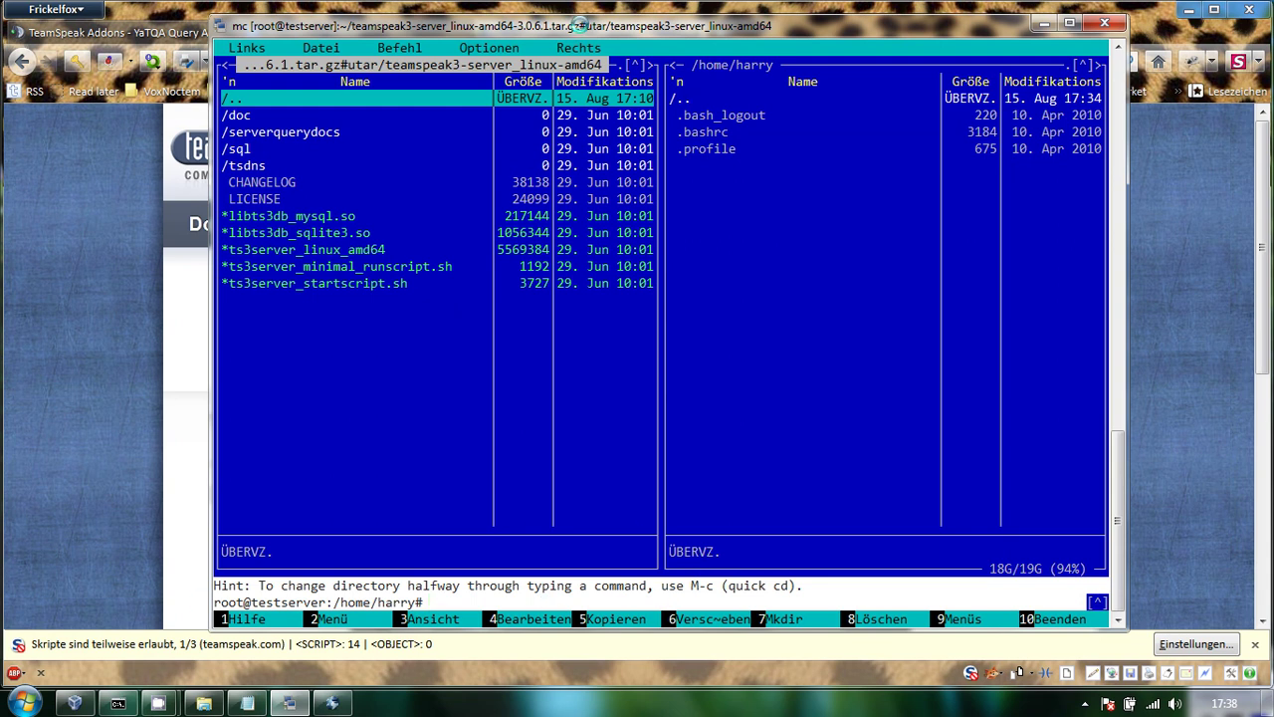
{"action": "left_click_drag", "start_coordinate": [579, 25], "coordinate": [586, 41]}
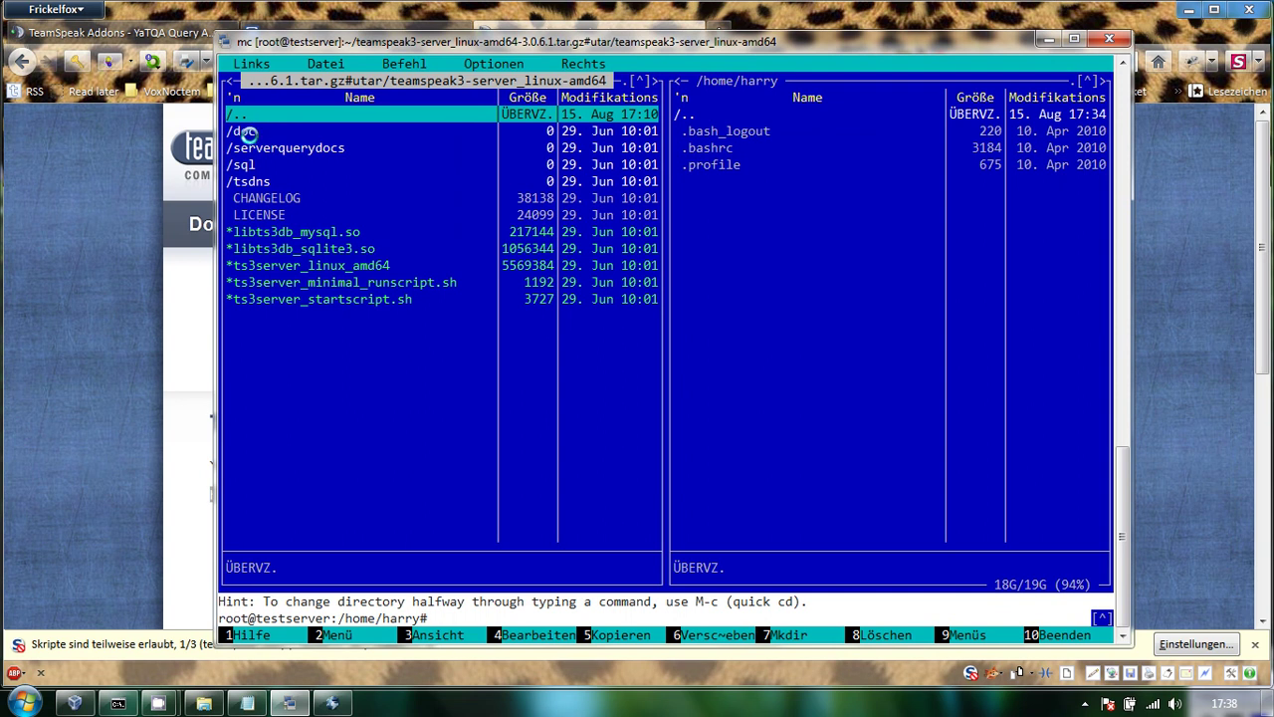
{"action": "left_click_drag", "start_coordinate": [245, 130], "coordinate": [274, 302]}
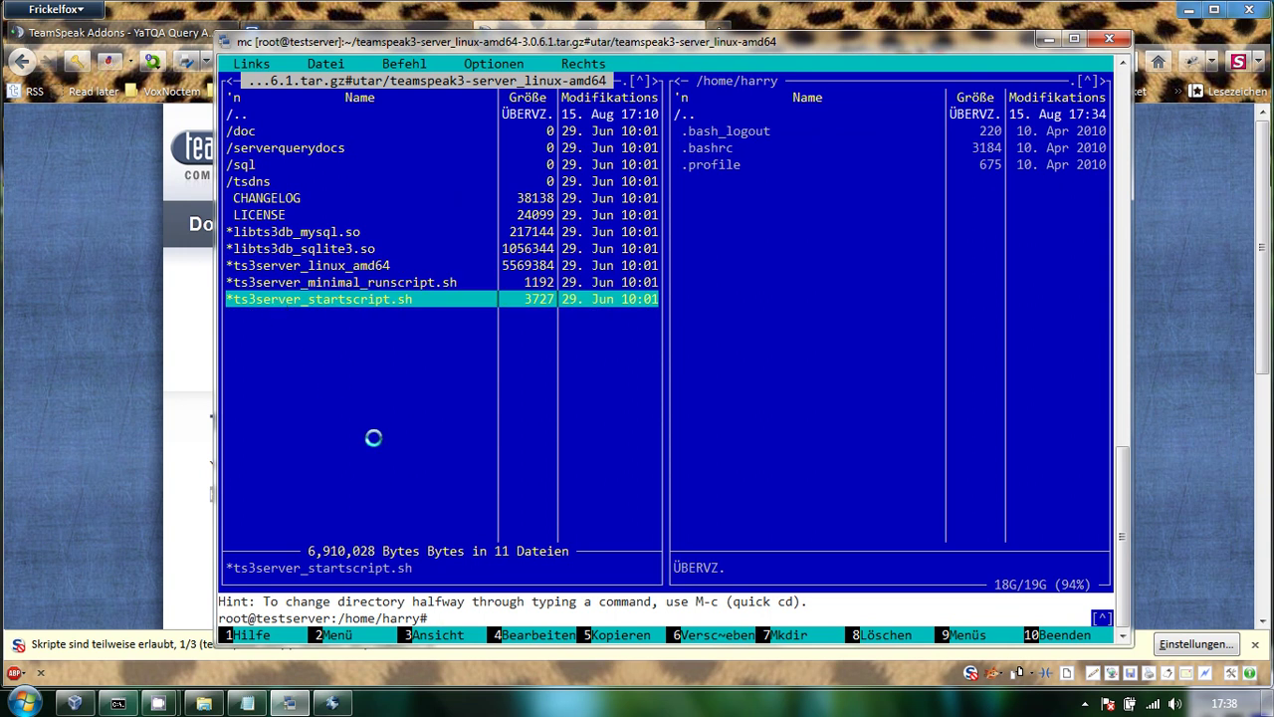
{"action": "key", "text": "F5"}
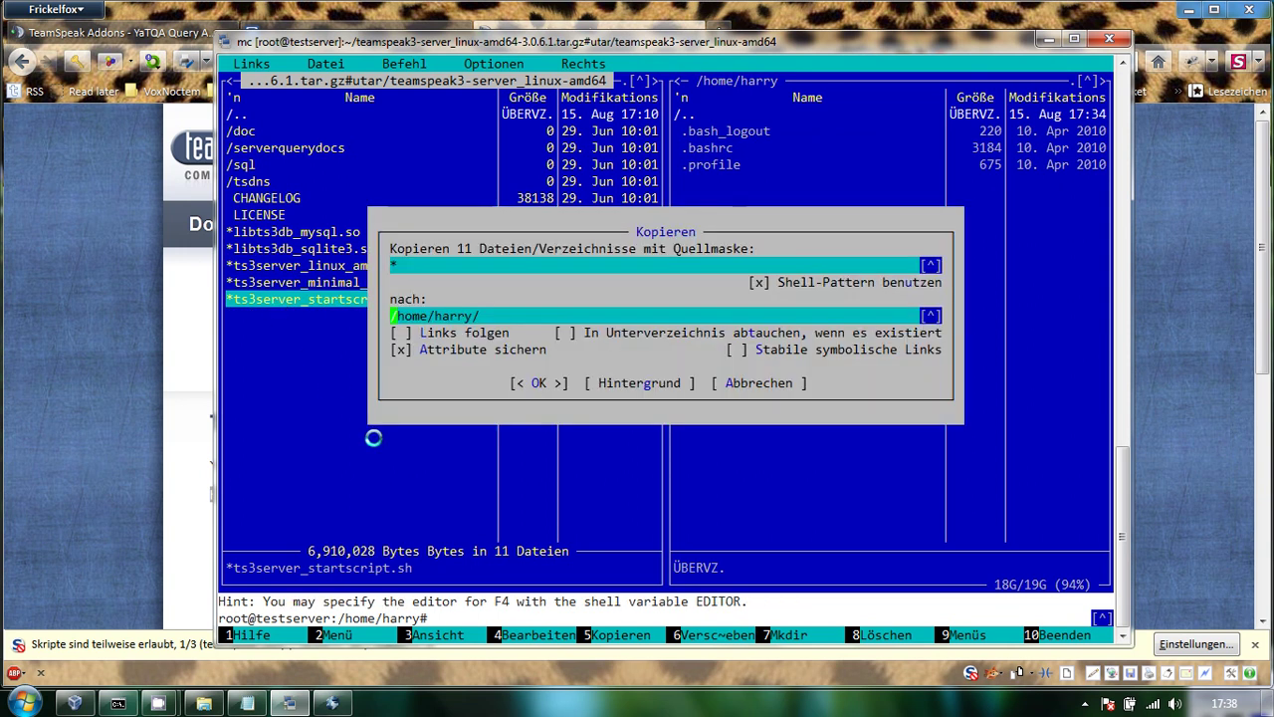
{"action": "key", "text": "Return"}
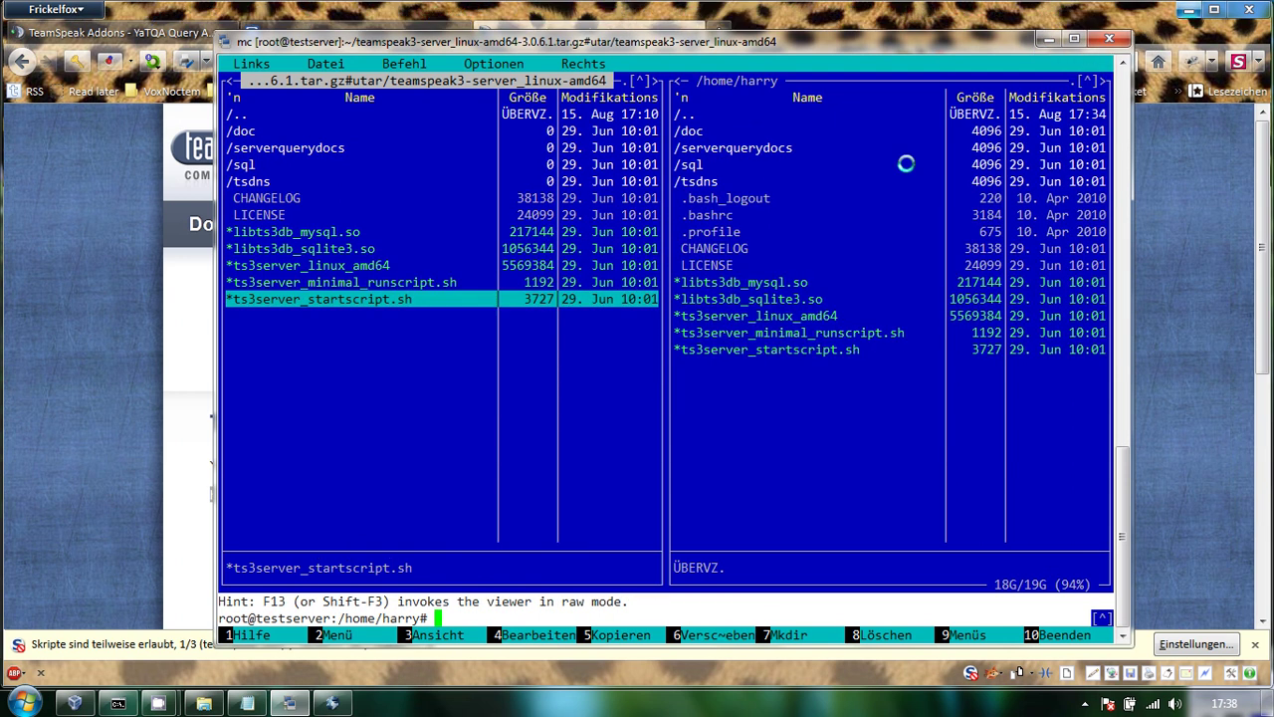
Step: Change the target panel from /home/harry to the directory /home/joe
{"action": "key", "text": "Tab"}
{"action": "key", "text": "Return"}
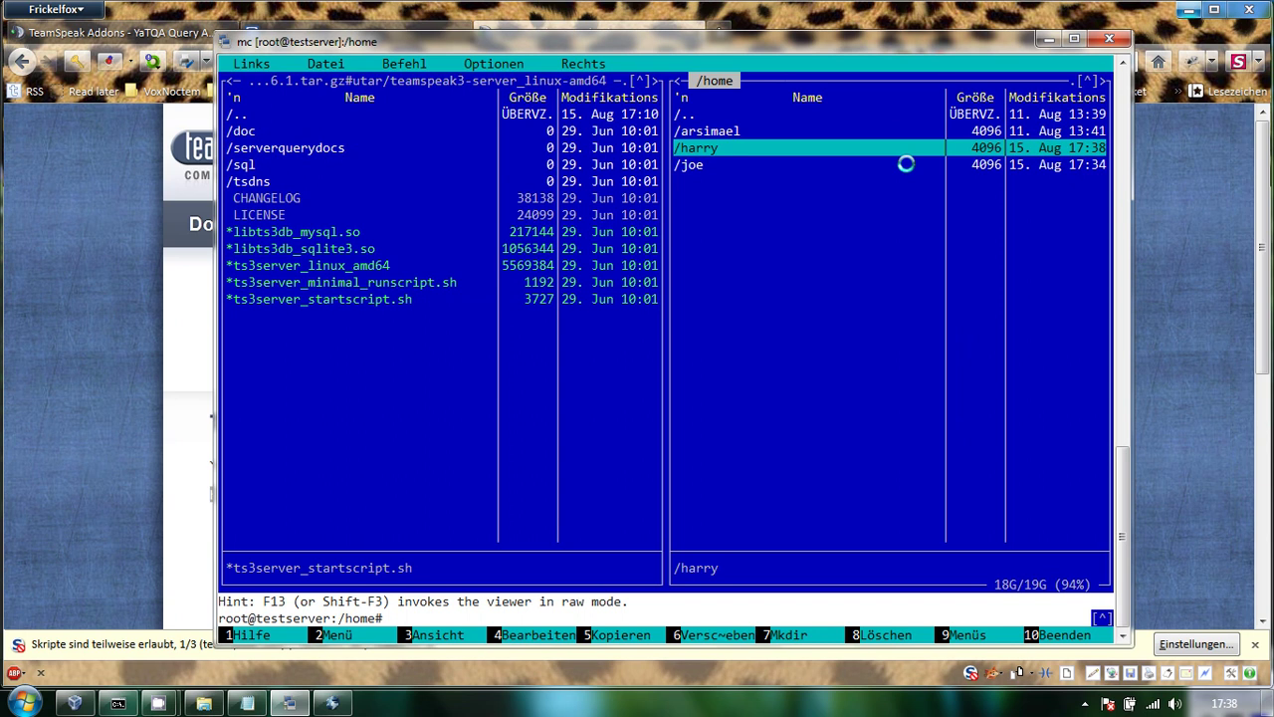
{"action": "key", "text": "Down"}
{"action": "key", "text": "Return"}
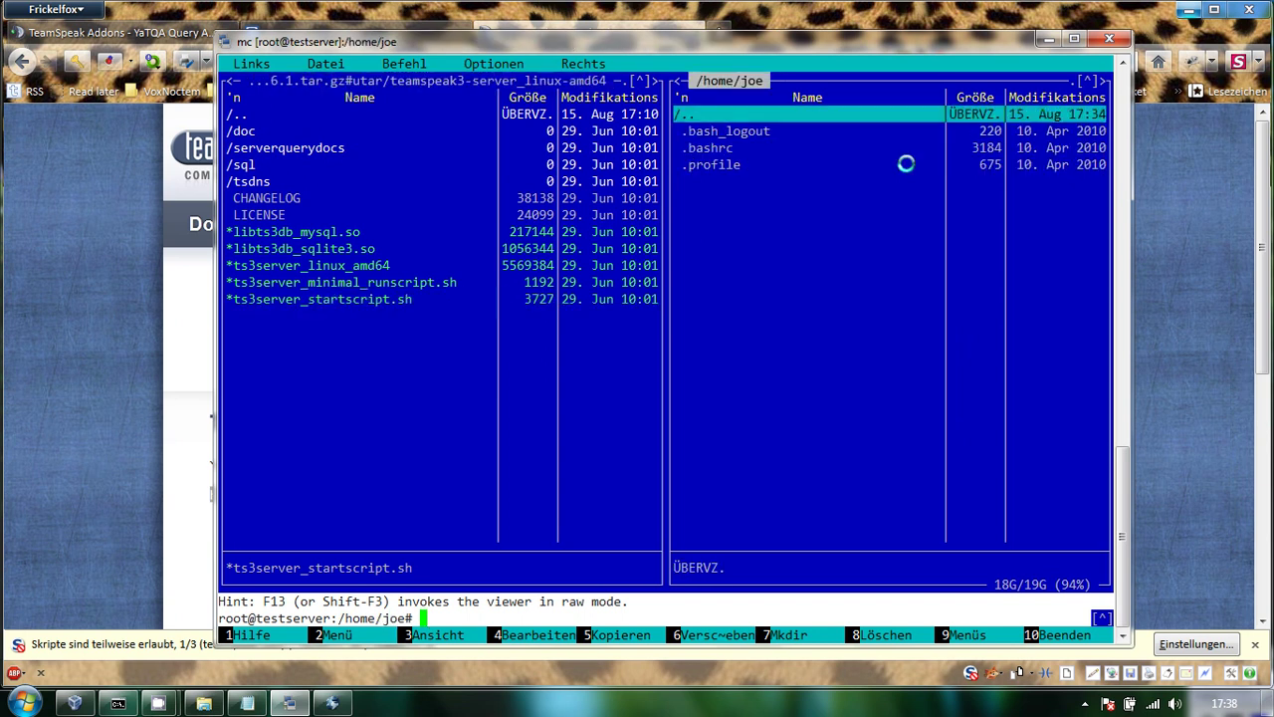
Step: Mark all files and folders in the archive again, copy them to /home/joe/, and quit Midnight Commander
{"action": "key", "text": "Tab"}
{"action": "key", "text": "Tab"}
{"action": "key", "text": "Tab"}
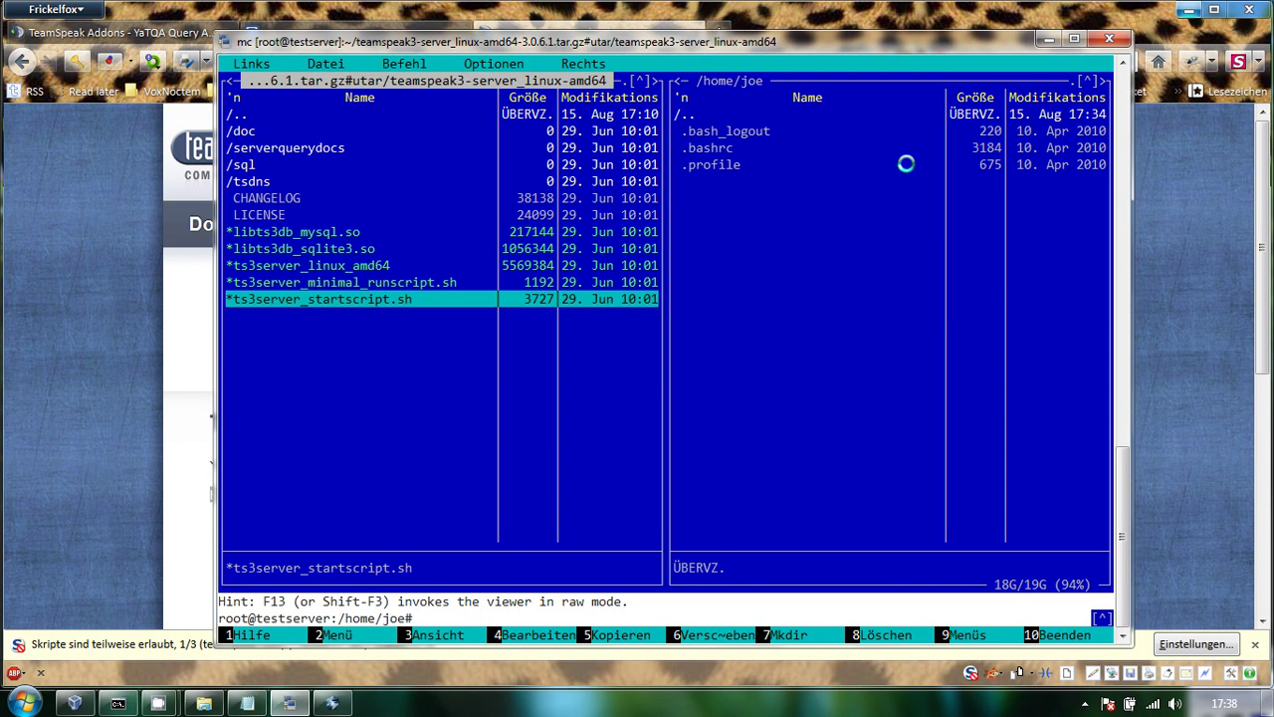
{"action": "left_click_drag", "start_coordinate": [243, 130], "coordinate": [259, 350]}
{"action": "key", "text": "F5"}
{"action": "key", "text": "Return"}
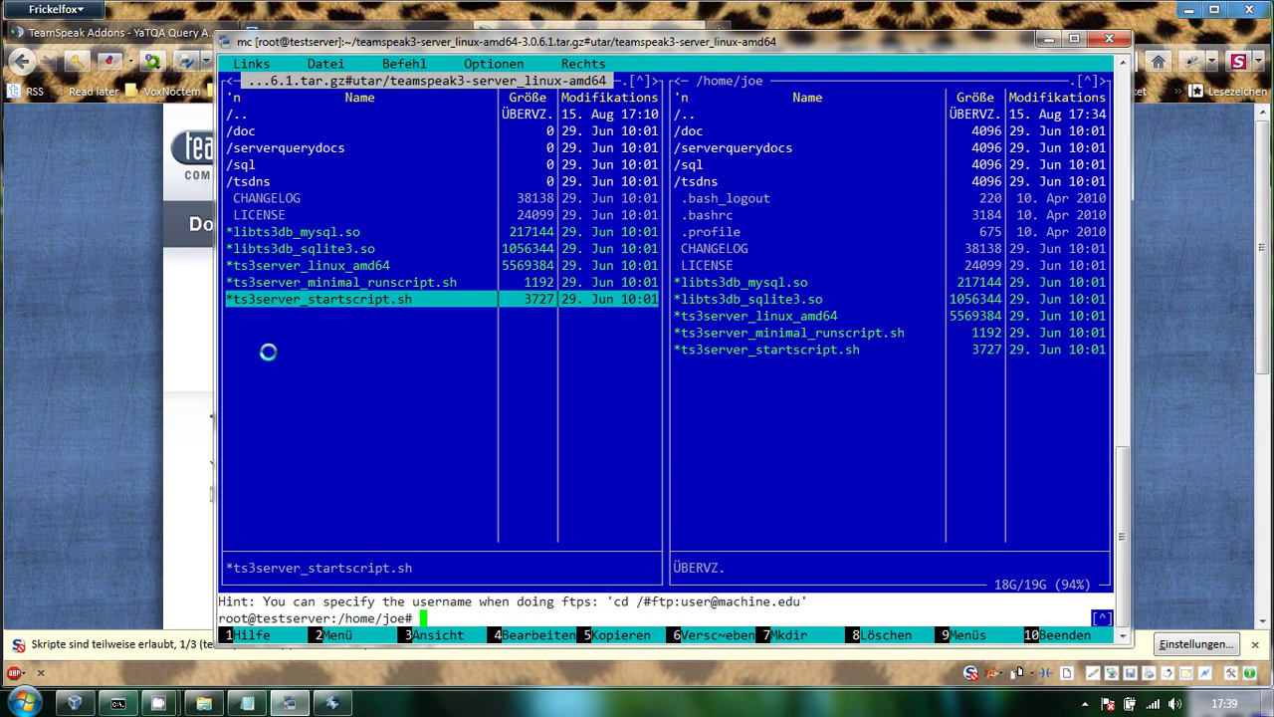
{"action": "key", "text": "F10"}
{"action": "key", "text": "Return"}
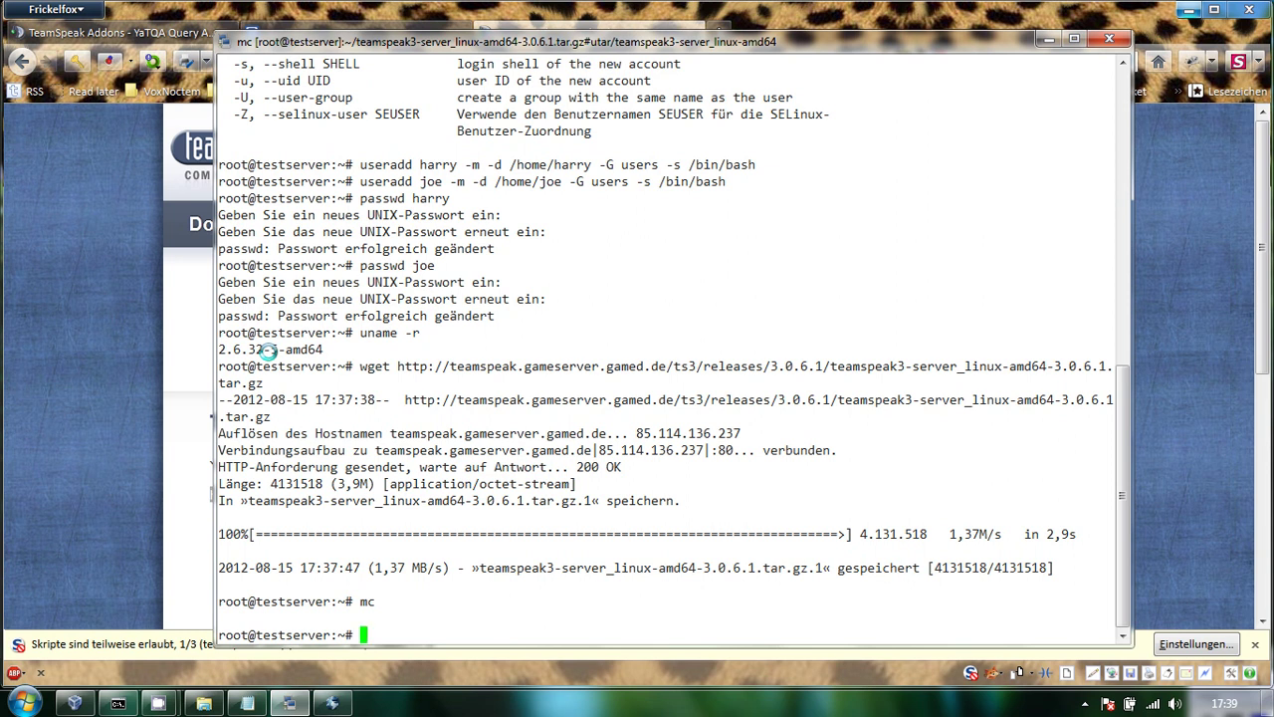
Step: Give harry and the group users recursive ownership by running chown harry:users /home/harry/ -R
{"action": "type", "text": "chown h"}
{"action": "type", "text": "arry:users "}
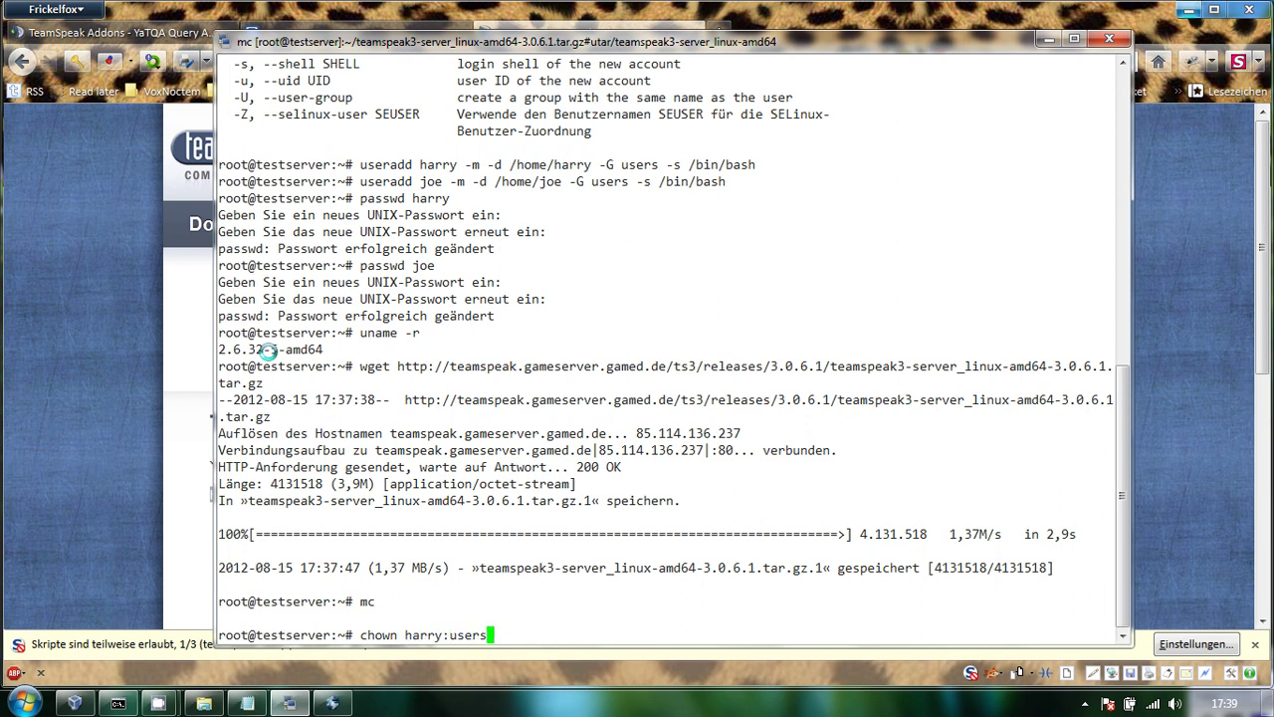
{"action": "type", "text": "/home/h"}
{"action": "key", "text": "Tab"}
{"action": "type", "text": "R"}
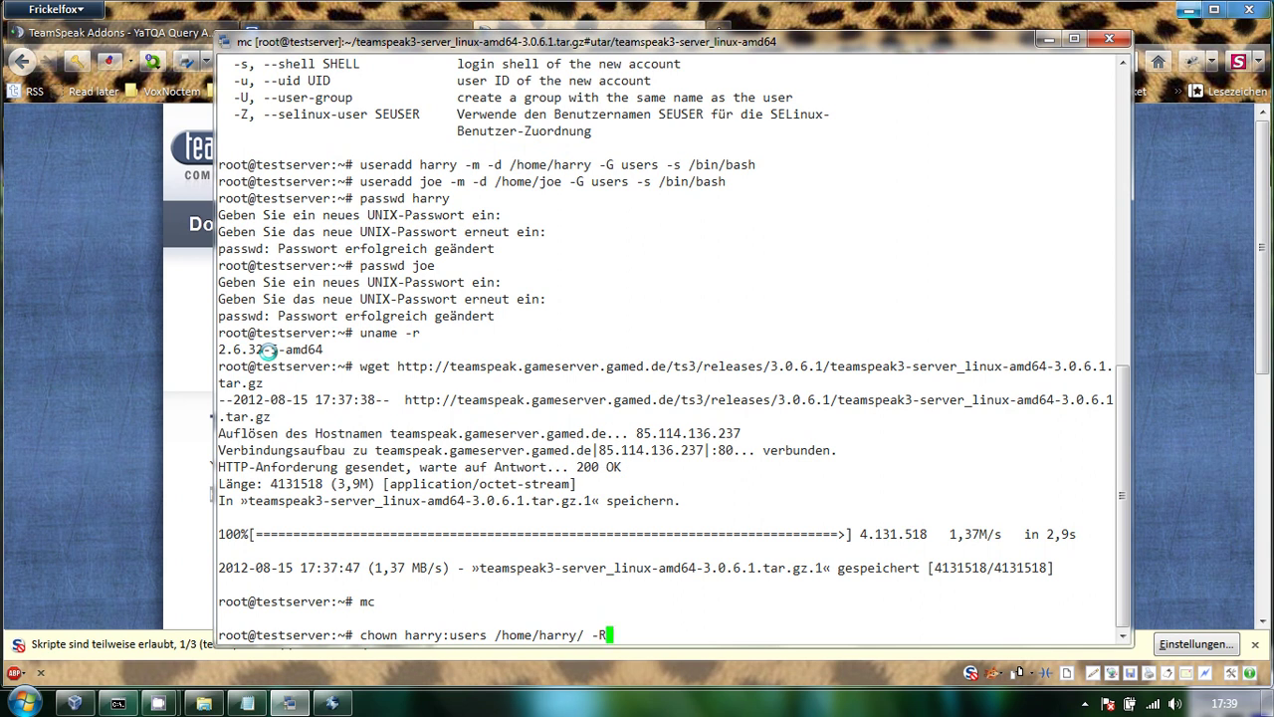
{"action": "key", "text": "Return"}
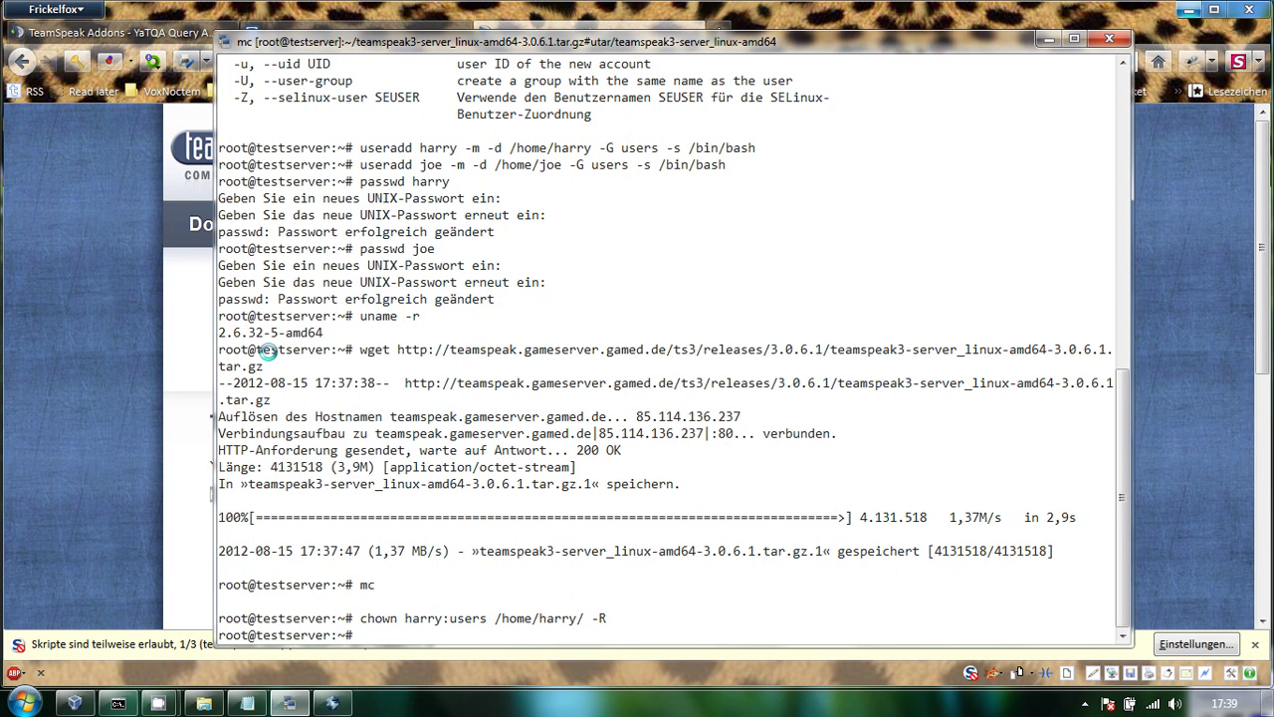
Step: Rework the previous command into chown joe:users /home/joe/ -R and run it to set that home directory's ownership
{"action": "key", "text": "Up"}
{"action": "key", "text": "BackSpace"}
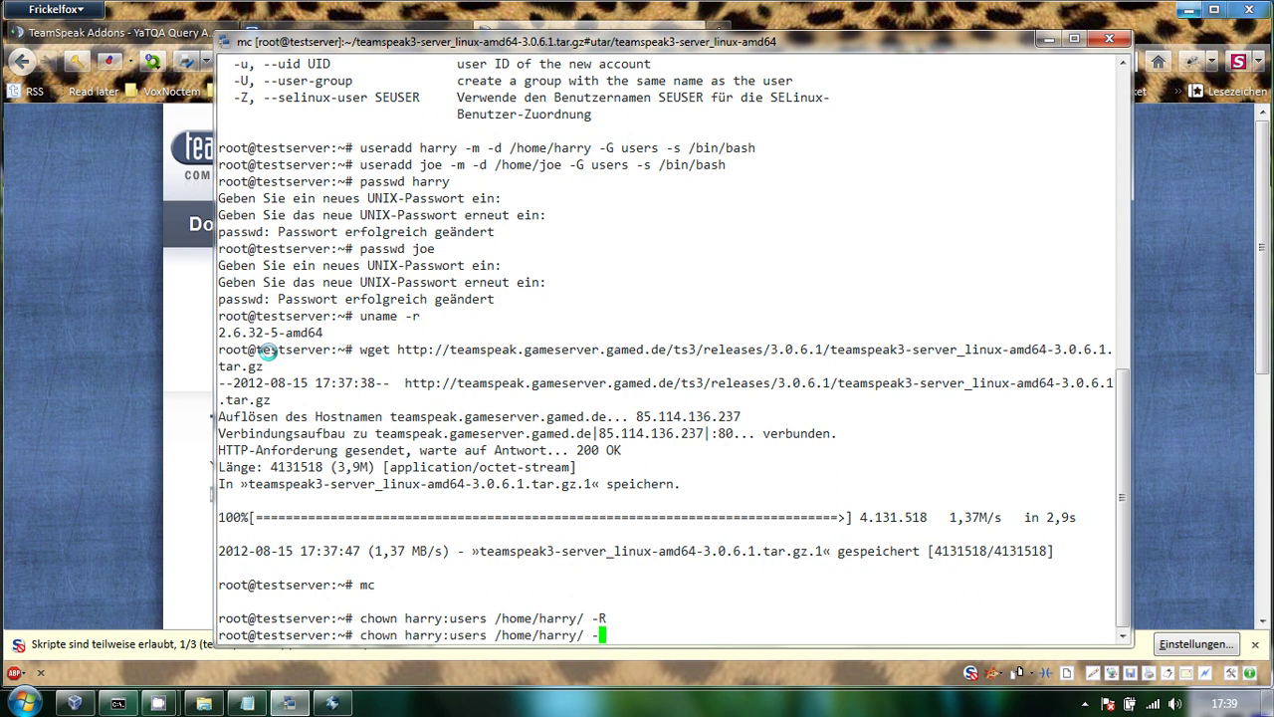
{"action": "key", "text": "BackSpace"}
{"action": "key", "text": "BackSpace"}
{"action": "key", "text": "BackSpace"}
{"action": "key", "text": "BackSpace"}
{"action": "key", "text": "BackSpace"}
{"action": "key", "text": "BackSpace"}
{"action": "key", "text": "BackSpace"}
{"action": "key", "text": "BackSpace"}
{"action": "key", "text": "BackSpace"}
{"action": "key", "text": "BackSpace"}
{"action": "key", "text": "BackSpace"}
{"action": "key", "text": "BackSpace"}
{"action": "key", "text": "BackSpace"}
{"action": "key", "text": "BackSpace"}
{"action": "key", "text": "BackSpace"}
{"action": "key", "text": "BackSpace"}
{"action": "key", "text": "BackSpace"}
{"action": "key", "text": "BackSpace"}
{"action": "key", "text": "BackSpace"}
{"action": "key", "text": "BackSpace"}
{"action": "type", "text": "joe:users"}
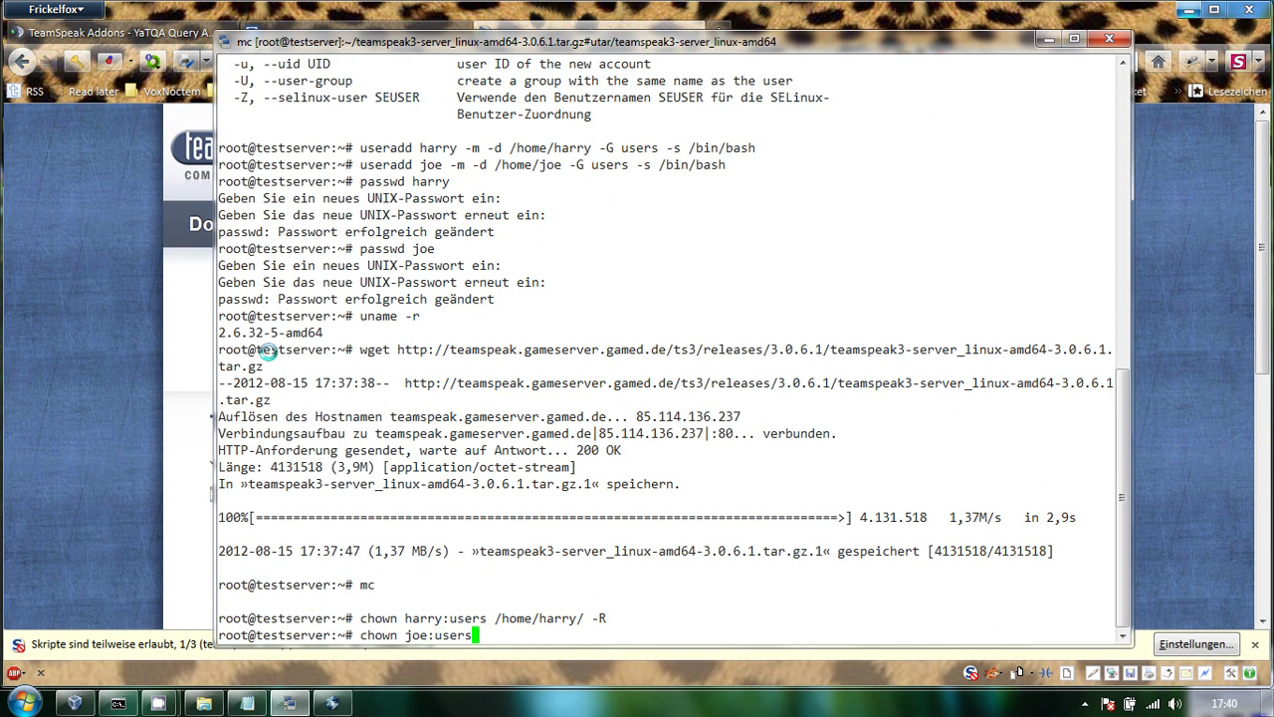
{"action": "type", "text": " /home/joe/ -R"}
{"action": "key", "text": "Return"}
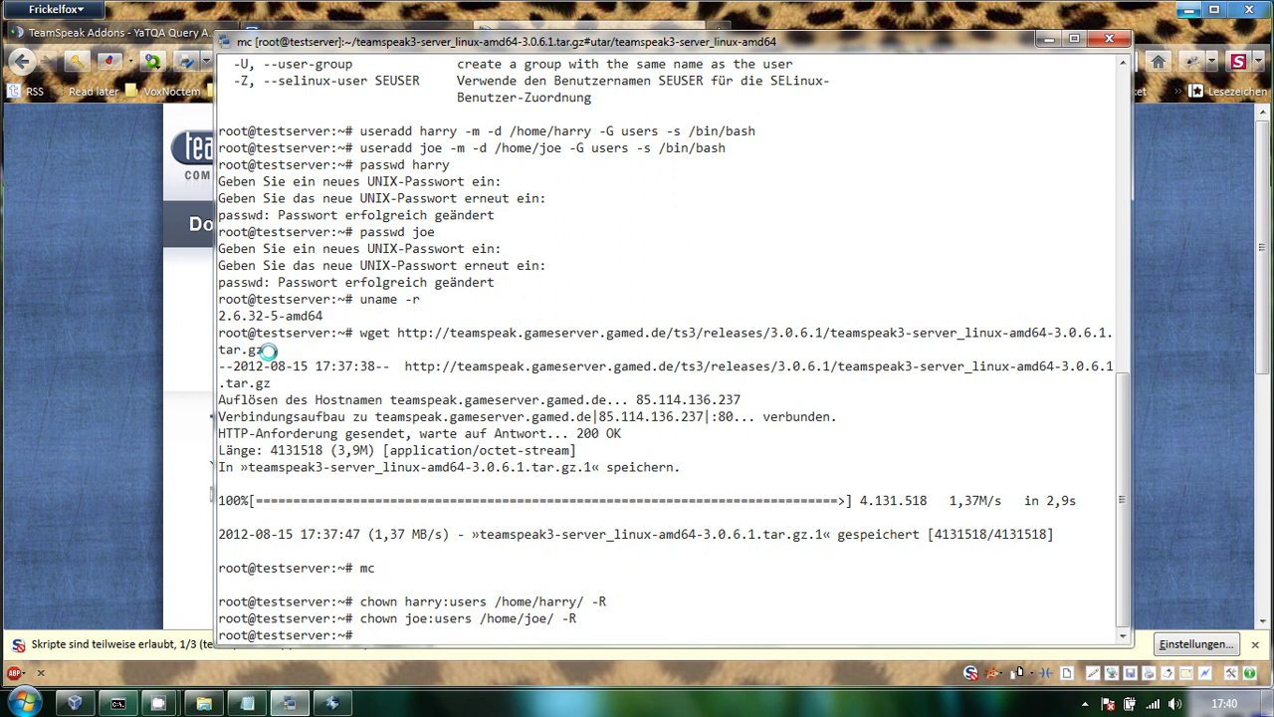
Step: Switch to the user harry with su, change to that home directory, and list its contents with ls -lah
{"action": "type", "text": "su harry"}
{"action": "key", "text": "Return"}
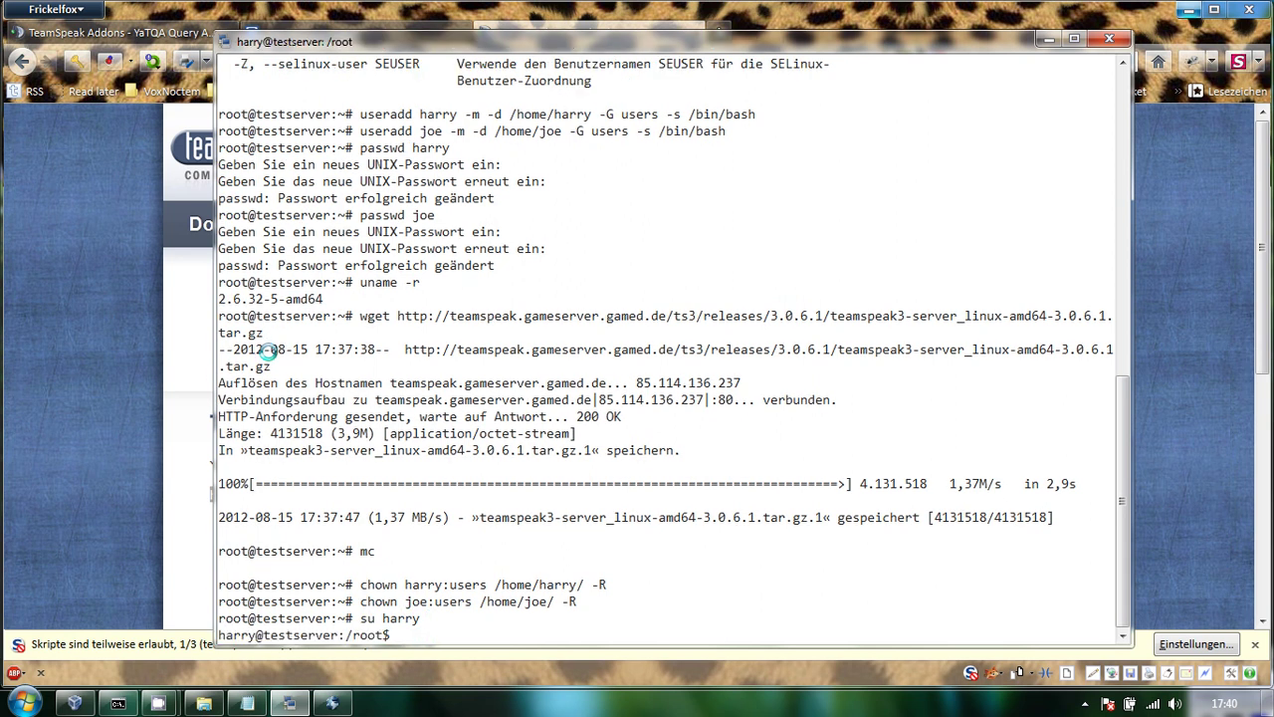
{"action": "type", "text": "cd"}
{"action": "key", "text": "Return"}
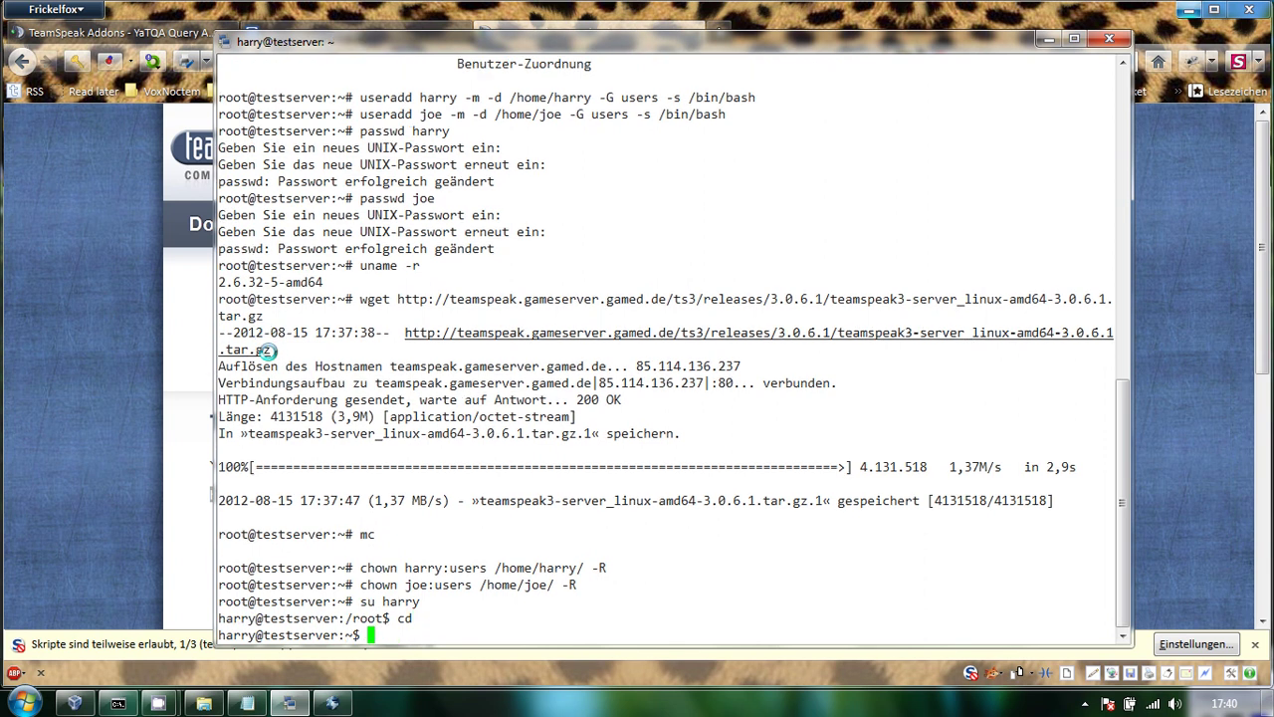
{"action": "type", "text": "ls -lah"}
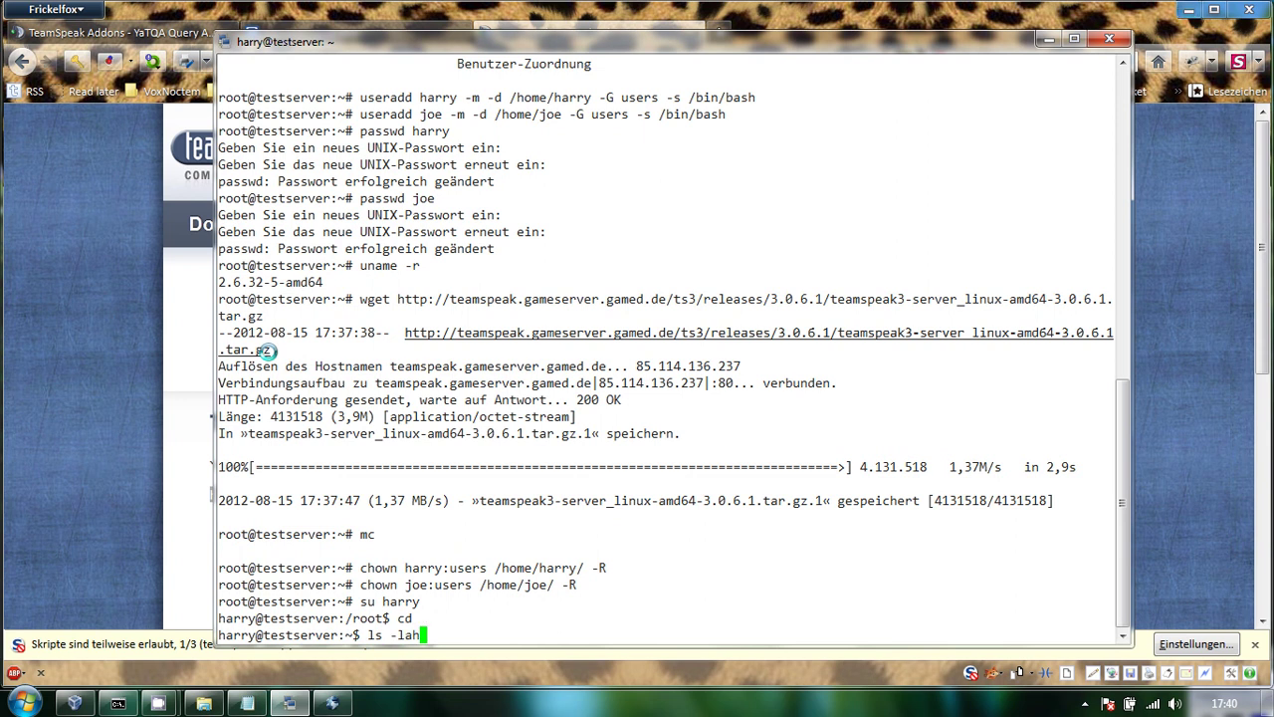
{"action": "key", "text": "Return"}
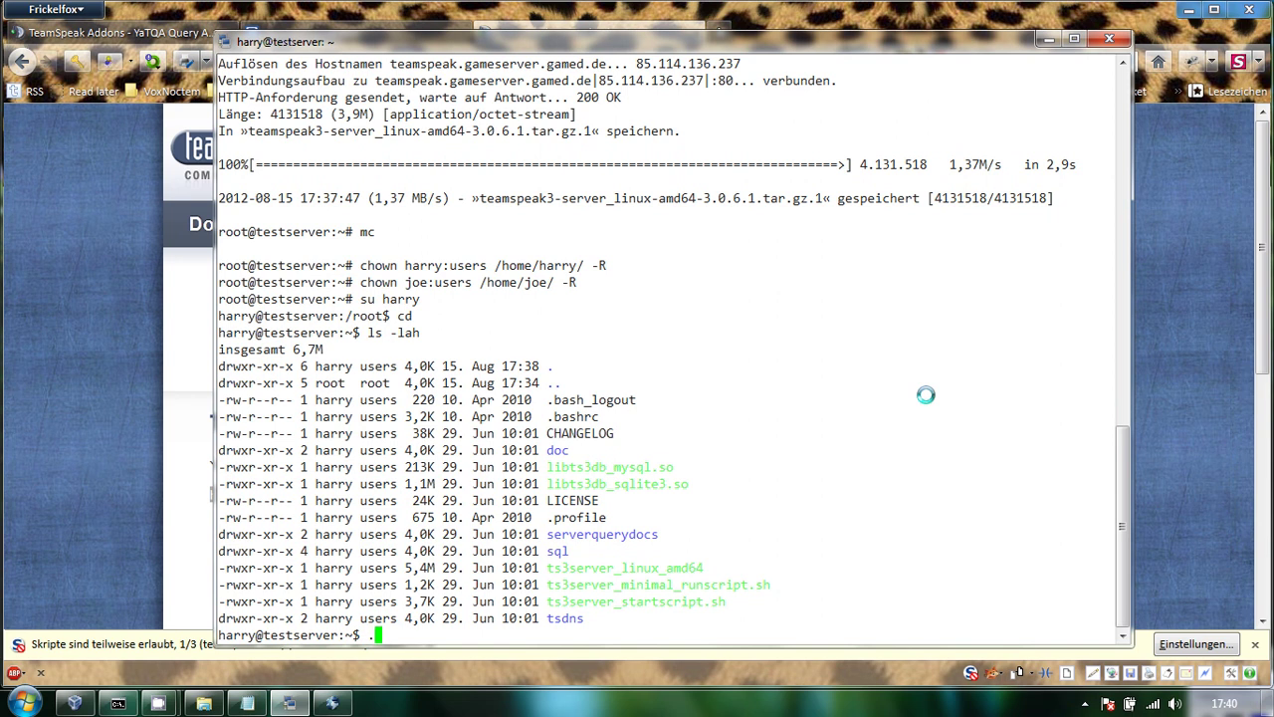
Step: Start harry's TeamSpeak 3 server by running sh ts3server_startscript.sh start
{"action": "type", "text": "sh ts3server_st"}
{"action": "key", "text": "Tab"}
{"action": "type", "text": "start"}
{"action": "key", "text": "Return"}
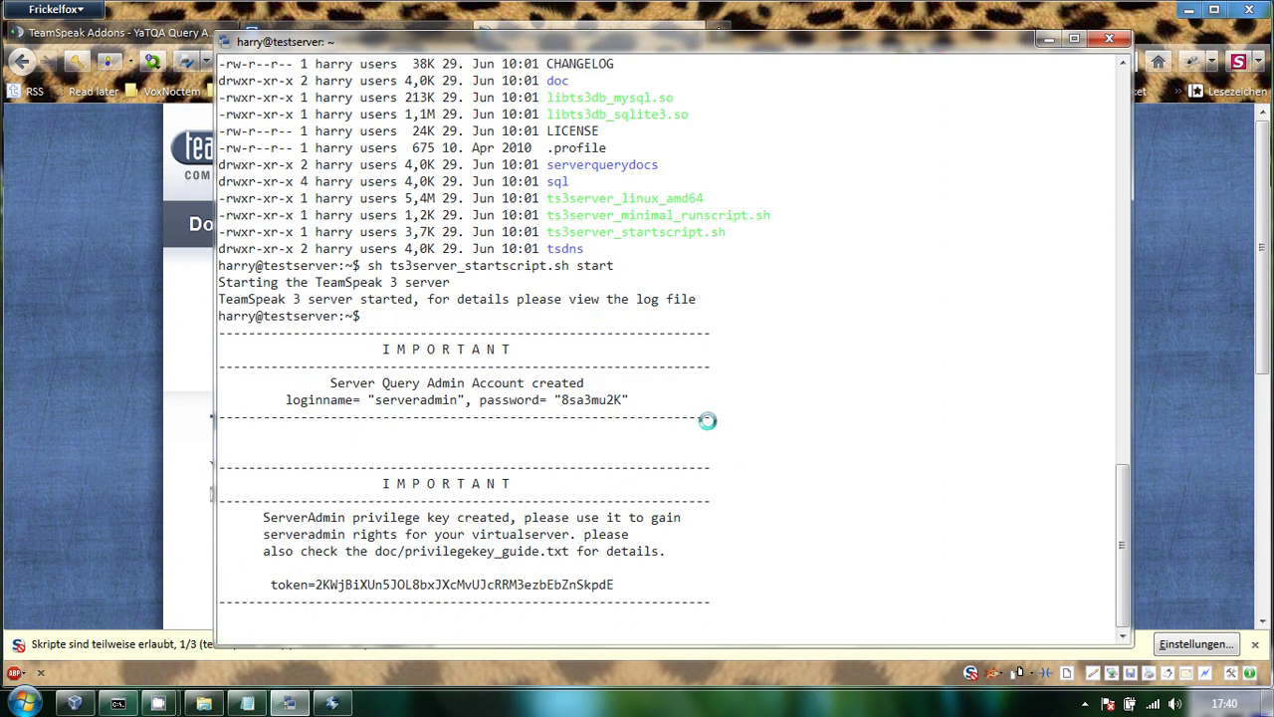
Step: Copy the server query admin password and ServerAdmin token output from the terminal into a new Notepad document
{"action": "left_click_drag", "start_coordinate": [316, 382], "coordinate": [620, 395]}
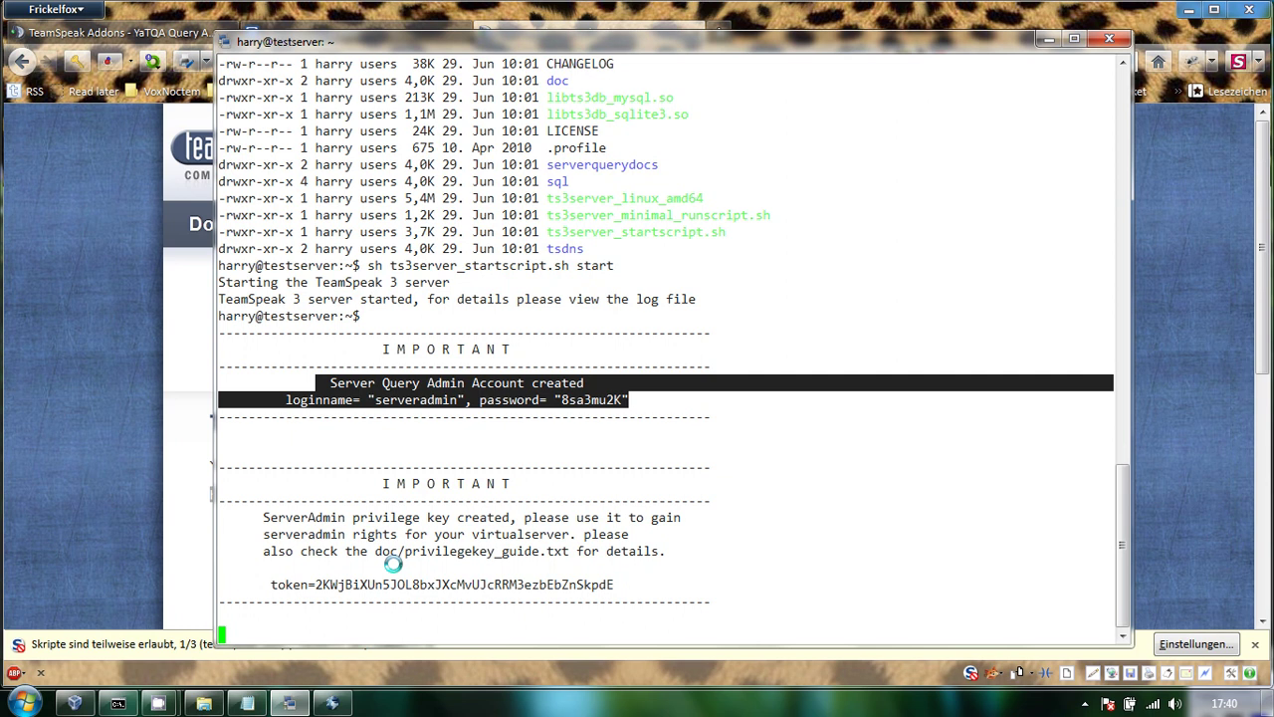
{"action": "left_click_drag", "start_coordinate": [220, 331], "coordinate": [714, 594]}
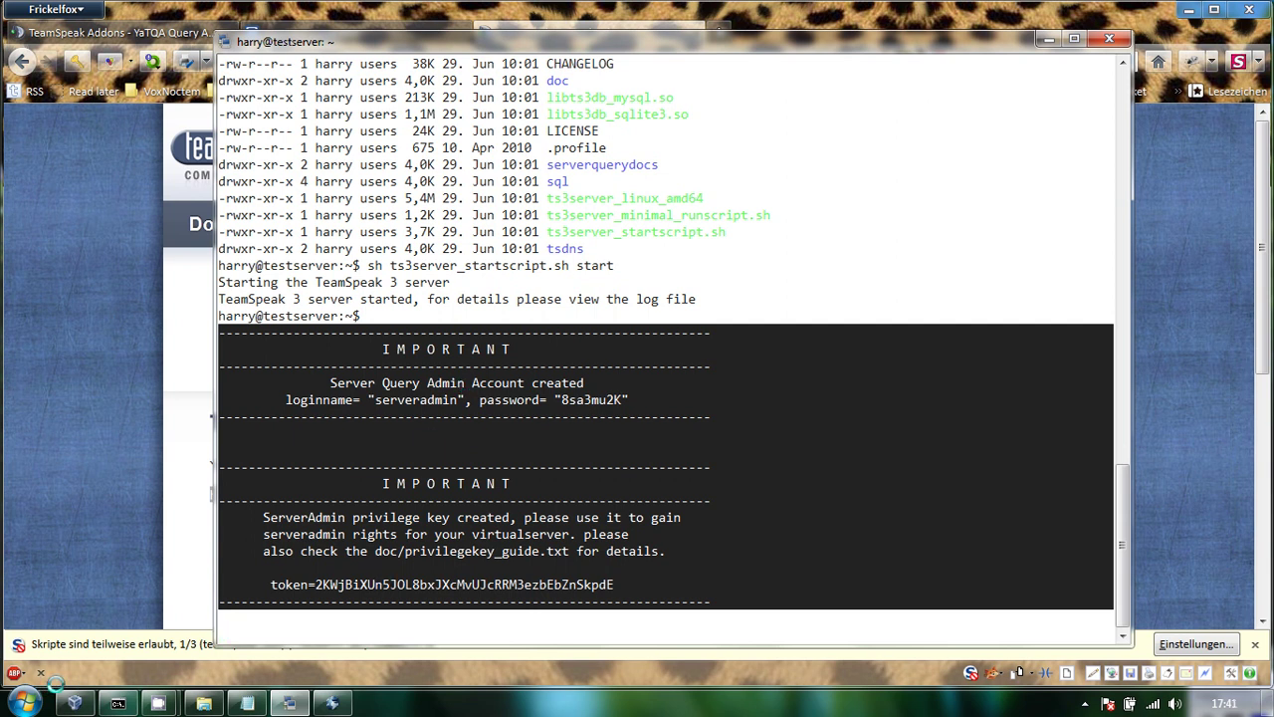
{"action": "left_click", "coordinate": [24, 701]}
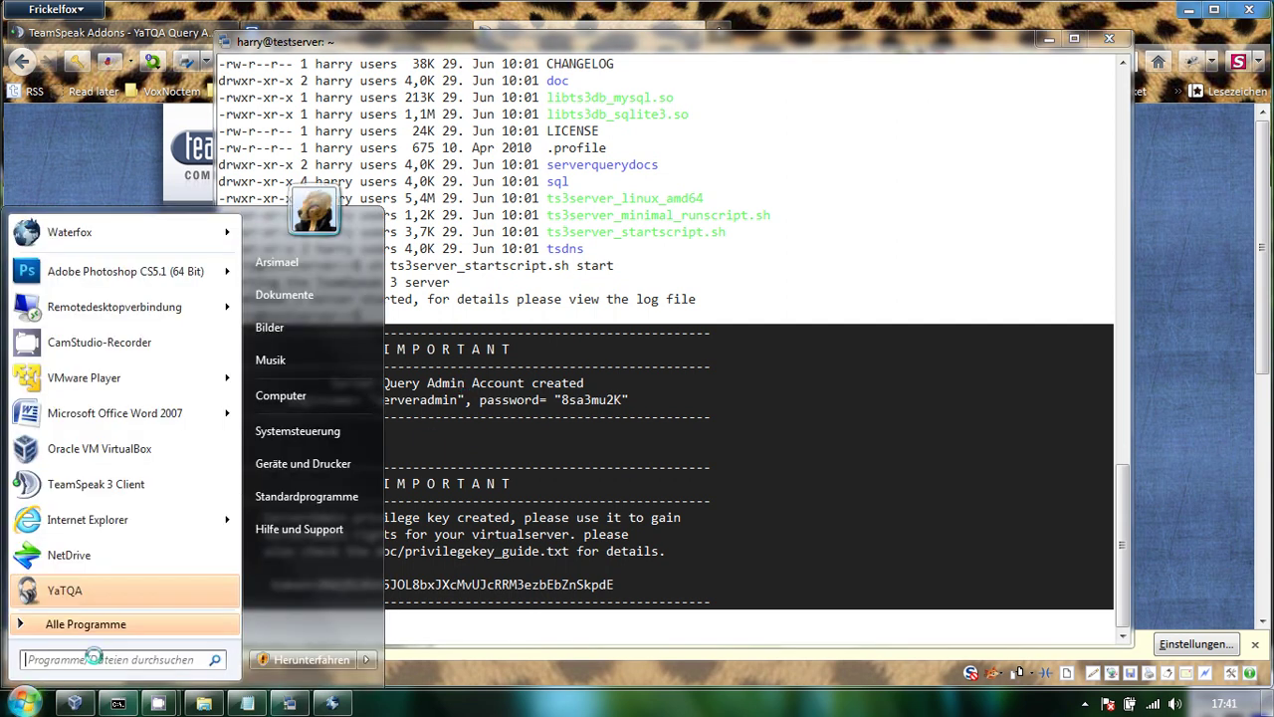
{"action": "type", "text": "notepad"}
{"action": "key", "text": "Return"}
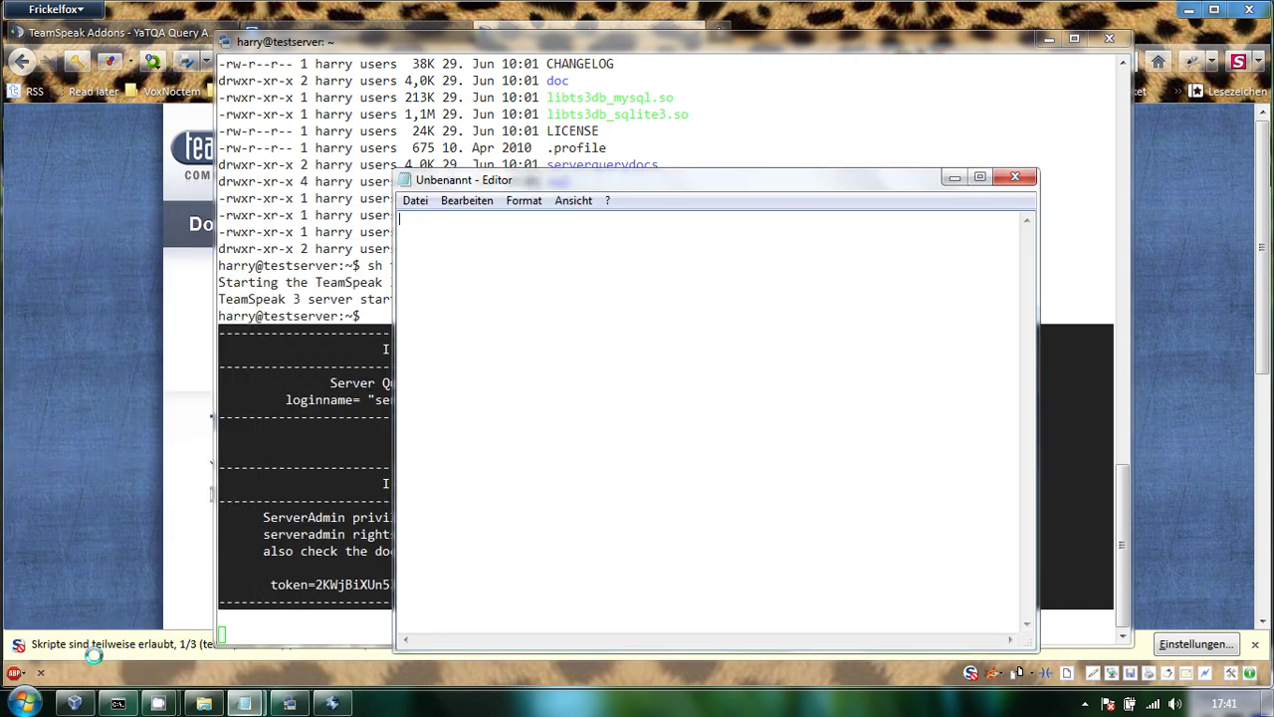
{"action": "key", "text": "ctrl+v"}
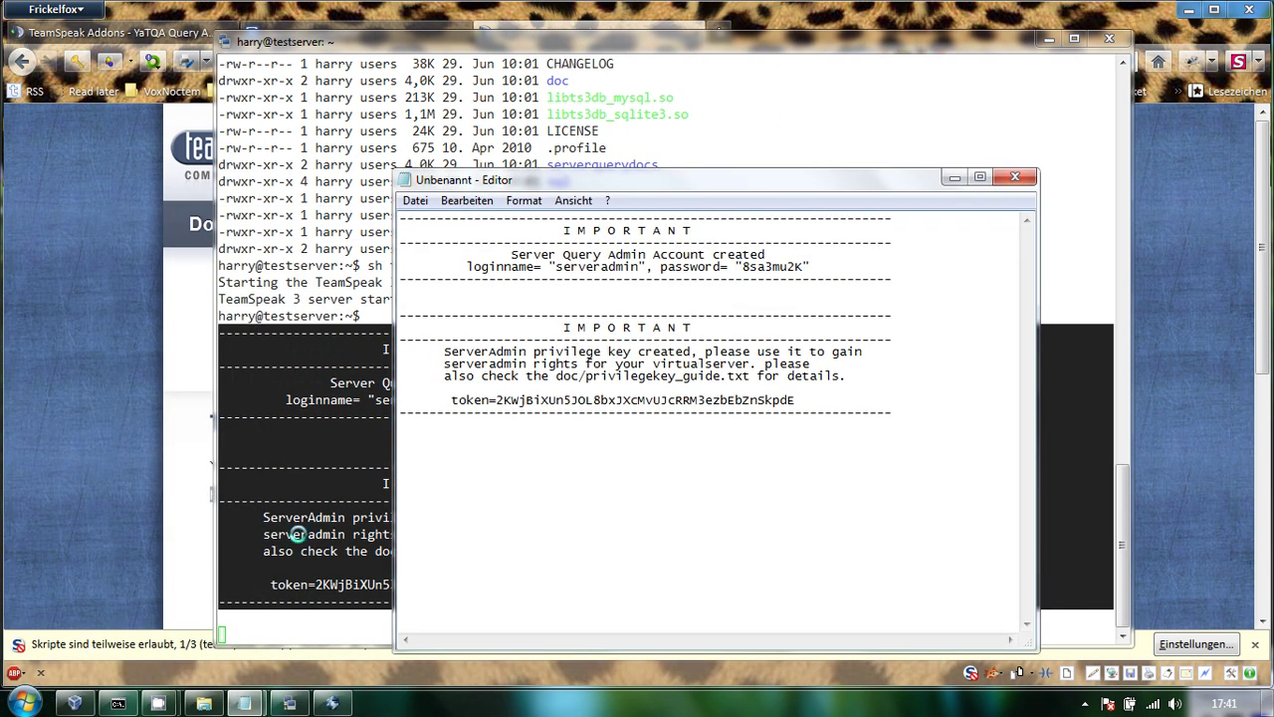
Step: Close the older Notepad document holding the previous server's credentials without saving, keeping the new one open over the terminal
{"action": "mouse_move", "coordinate": [256, 703]}
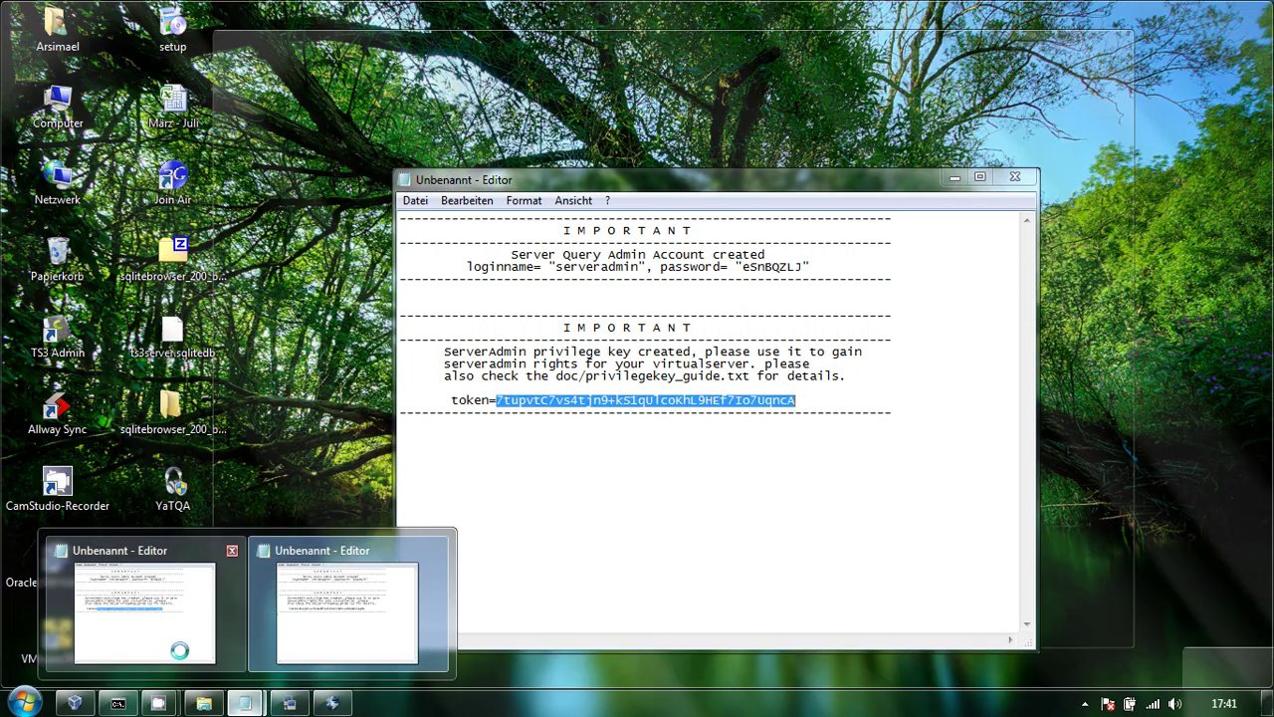
{"action": "mouse_move", "coordinate": [310, 639]}
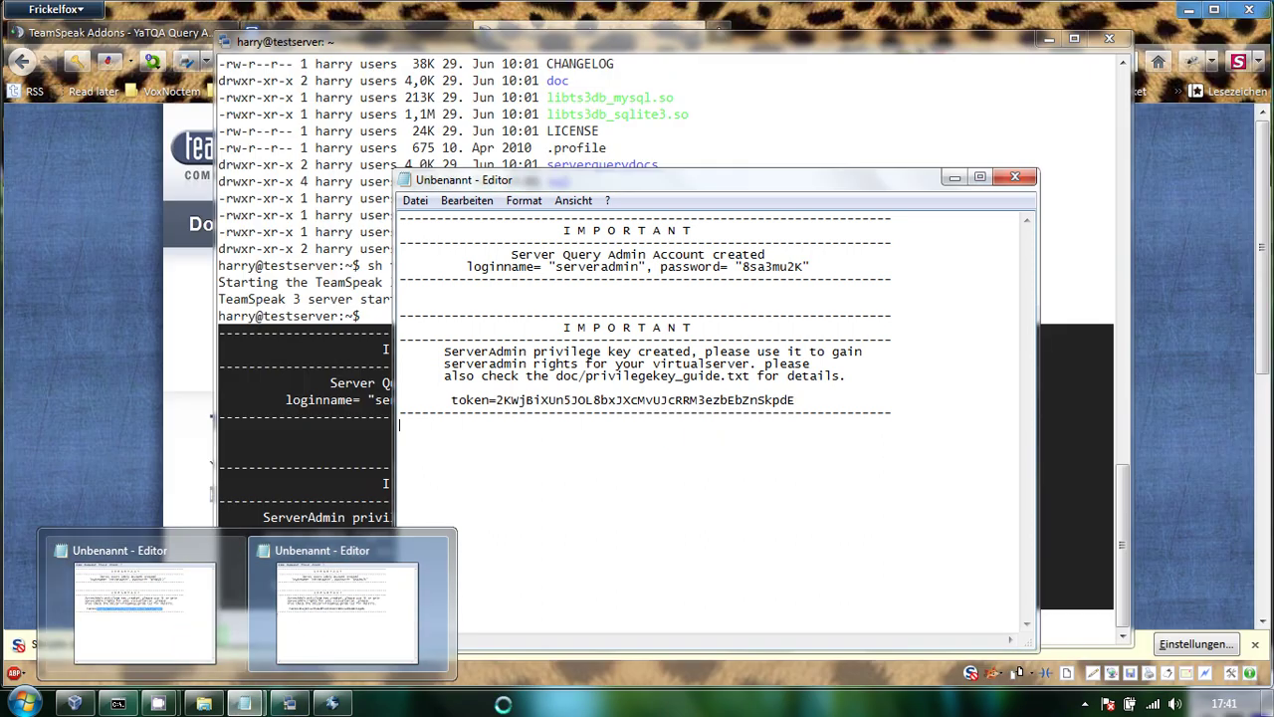
{"action": "left_click_drag", "start_coordinate": [560, 177], "coordinate": [903, 72]}
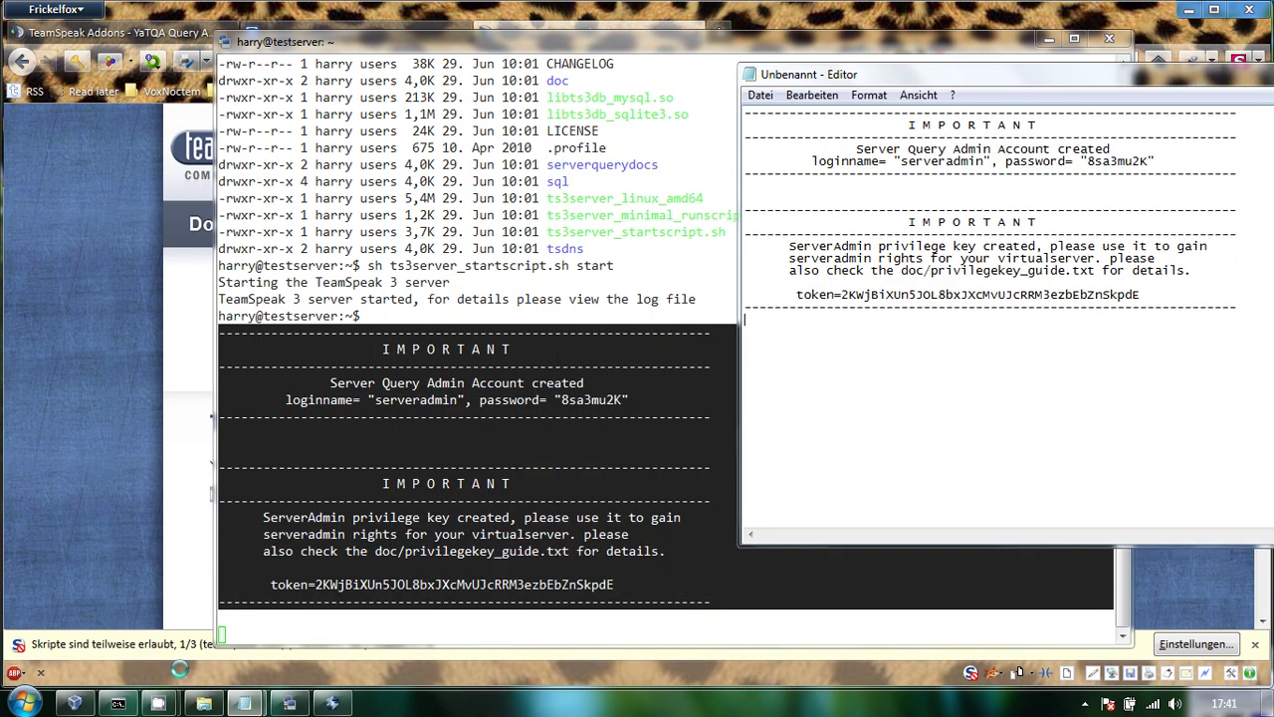
{"action": "mouse_move", "coordinate": [244, 702]}
{"action": "left_click", "coordinate": [198, 648]}
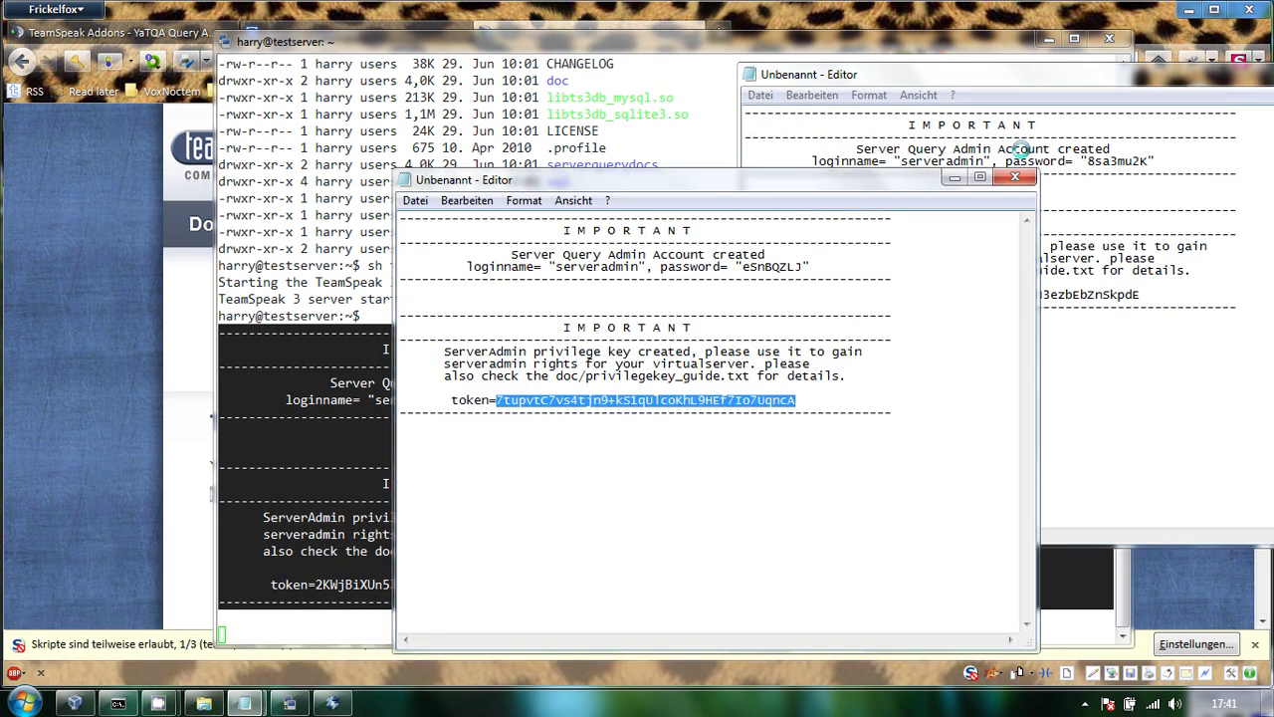
{"action": "left_click", "coordinate": [1014, 176]}
{"action": "left_click", "coordinate": [686, 365]}
{"action": "left_click_drag", "start_coordinate": [953, 74], "coordinate": [630, 141]}
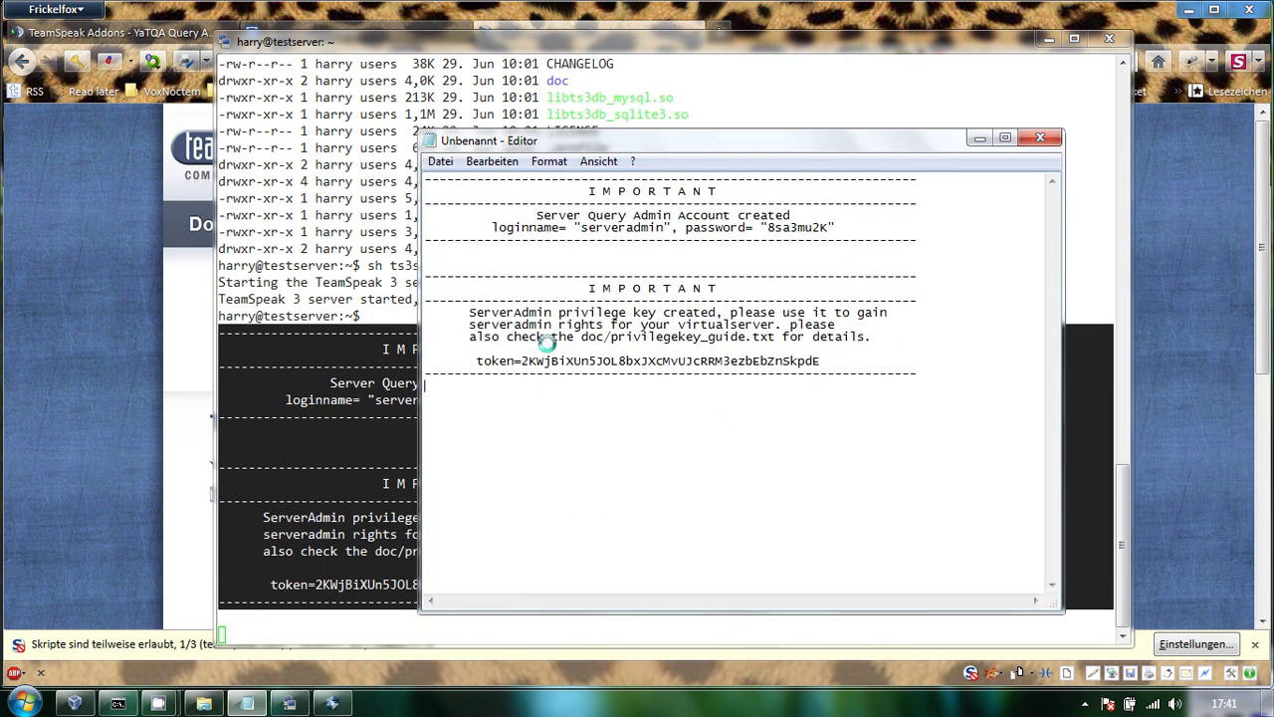
Step: Copy the ServerAdmin privilege key from the Notepad document and minimize the document
{"action": "left_click_drag", "start_coordinate": [520, 361], "coordinate": [811, 364]}
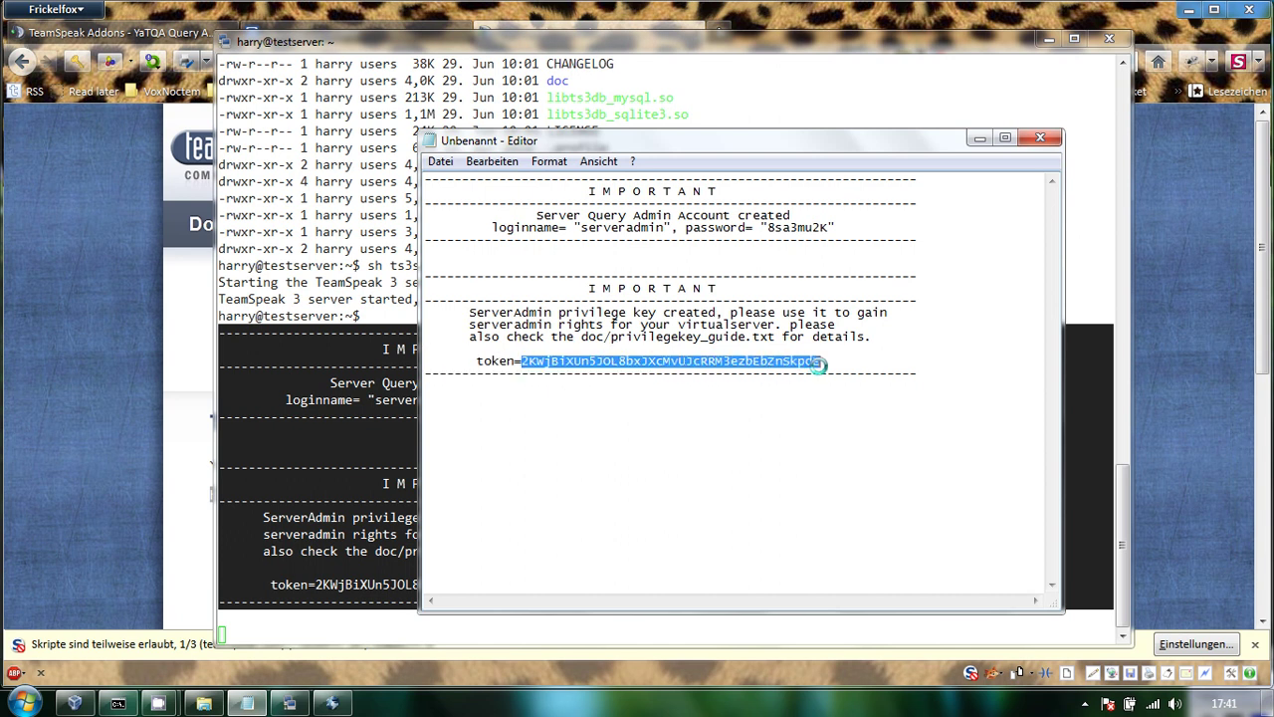
{"action": "right_click", "coordinate": [806, 362]}
{"action": "left_click", "coordinate": [859, 421]}
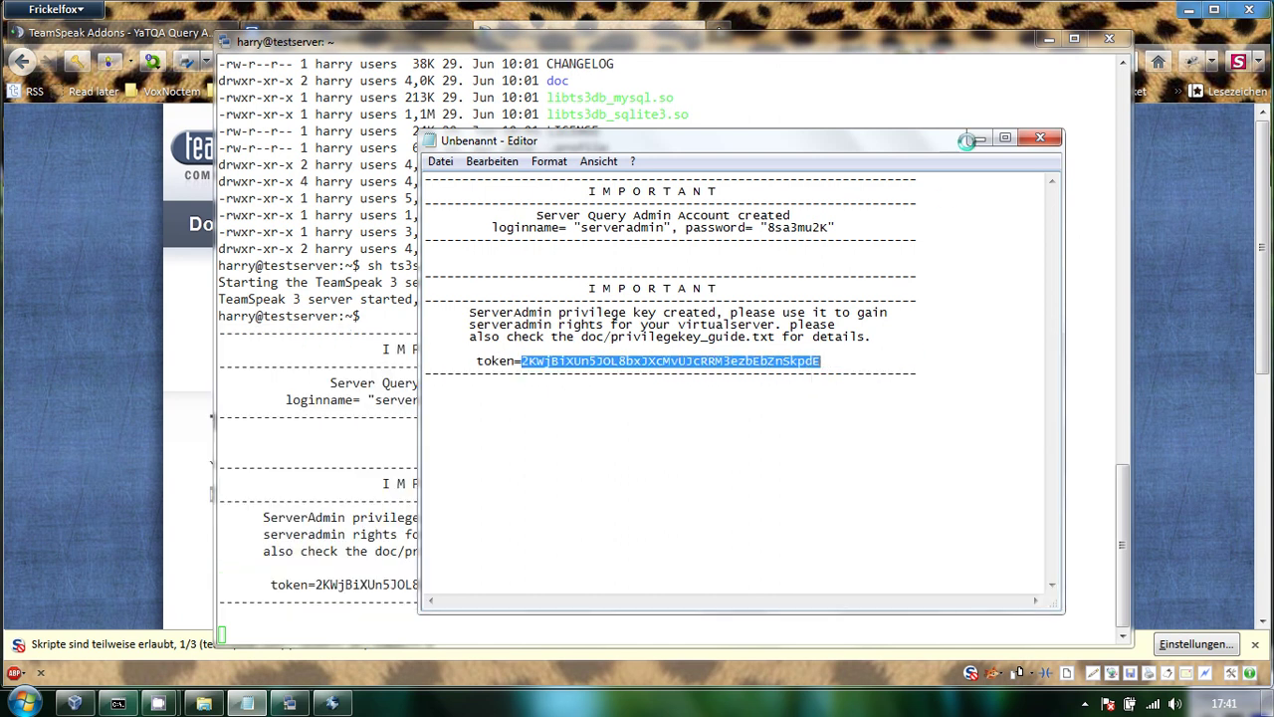
{"action": "left_click", "coordinate": [980, 138]}
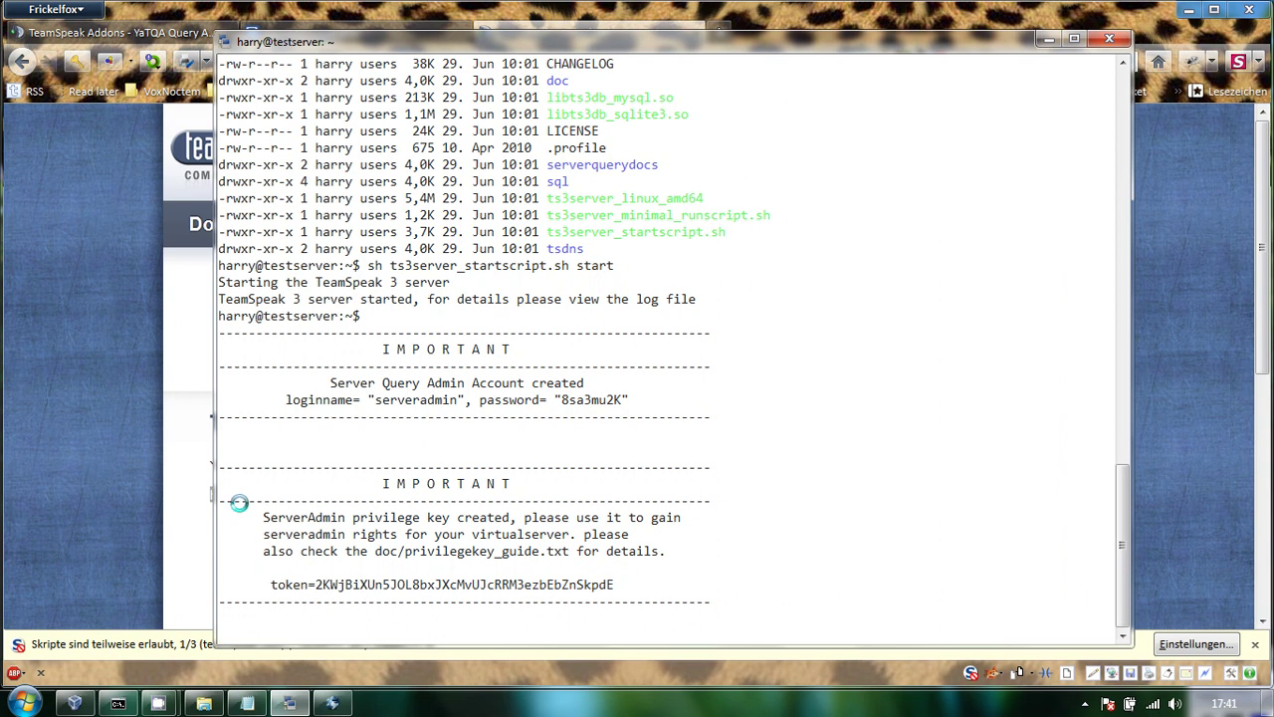
Step: Open the TeamSpeak 3 client, connect to the server address 192.168.166.30, and dismiss the privilege key request
{"action": "mouse_move", "coordinate": [380, 22]}
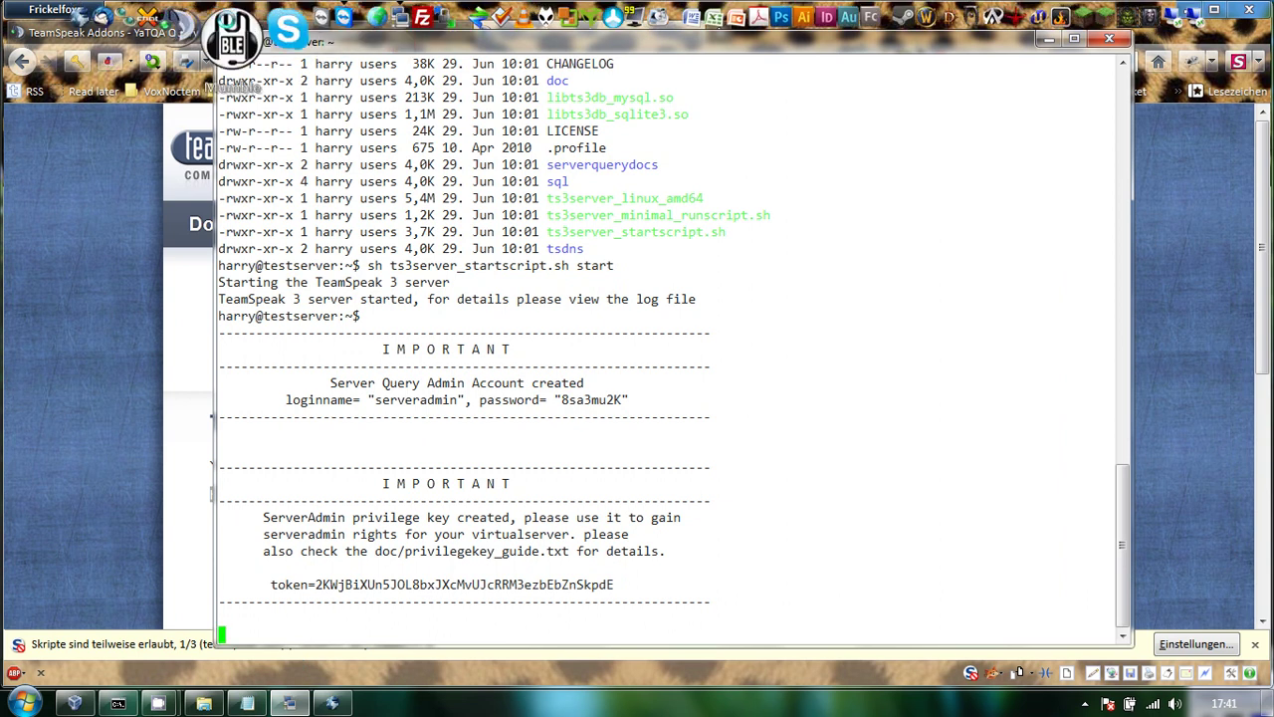
{"action": "left_click", "coordinate": [213, 28]}
{"action": "left_click", "coordinate": [87, 76]}
{"action": "left_click", "coordinate": [91, 97]}
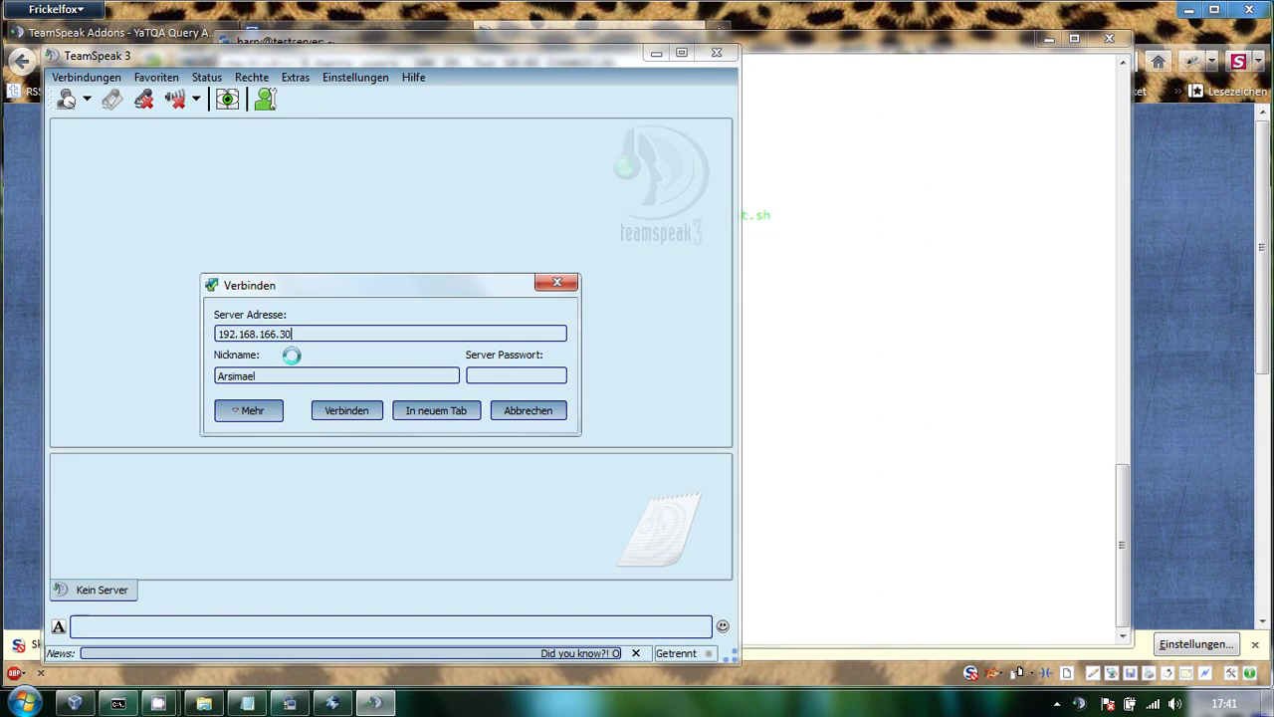
{"action": "left_click", "coordinate": [341, 411]}
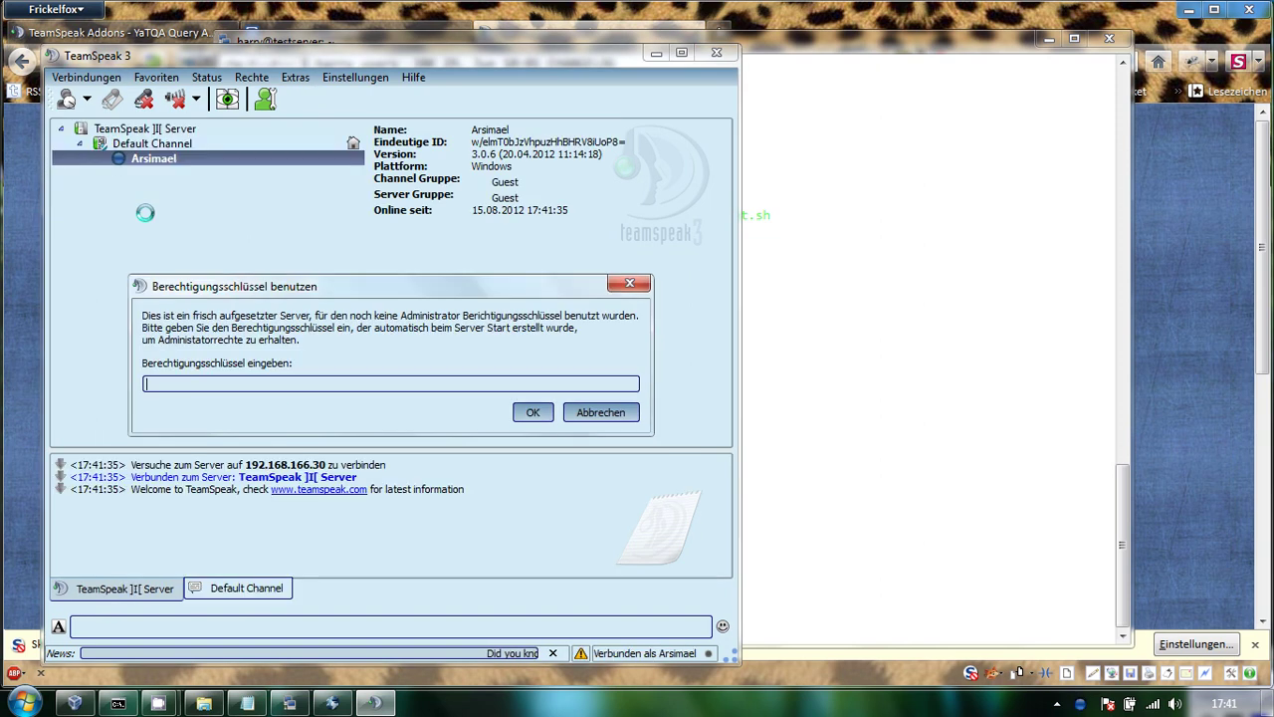
{"action": "left_click", "coordinate": [622, 414]}
Step: Connect the client to the server address 192.168.166.75 instead
{"action": "left_click", "coordinate": [75, 79]}
{"action": "left_click", "coordinate": [80, 97]}
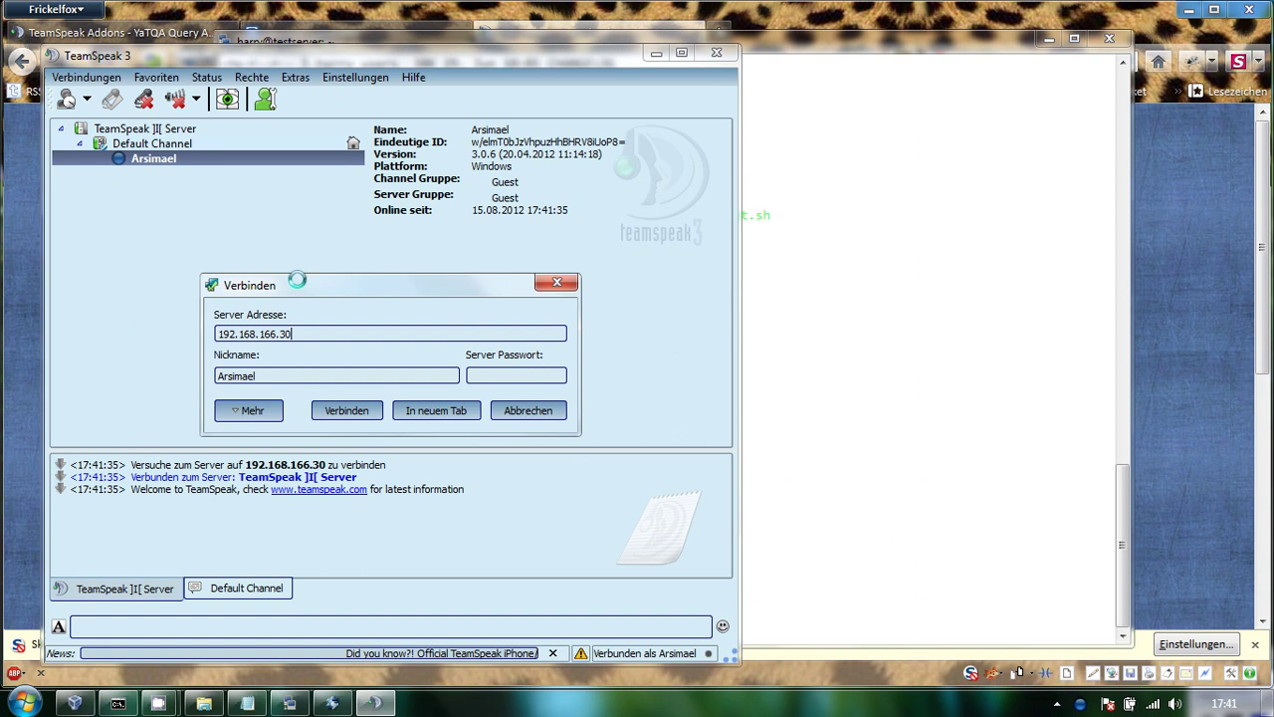
{"action": "key", "text": "BackSpace"}
{"action": "key", "text": "BackSpace"}
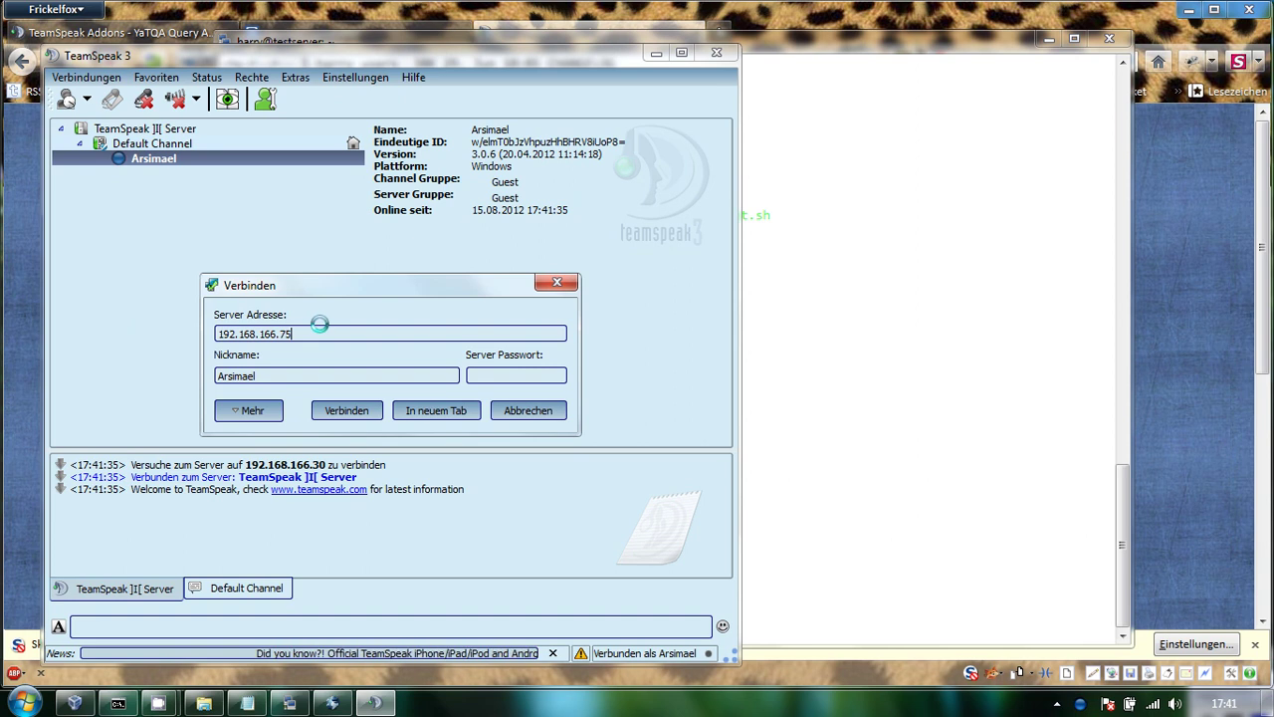
{"action": "key", "text": "Return"}
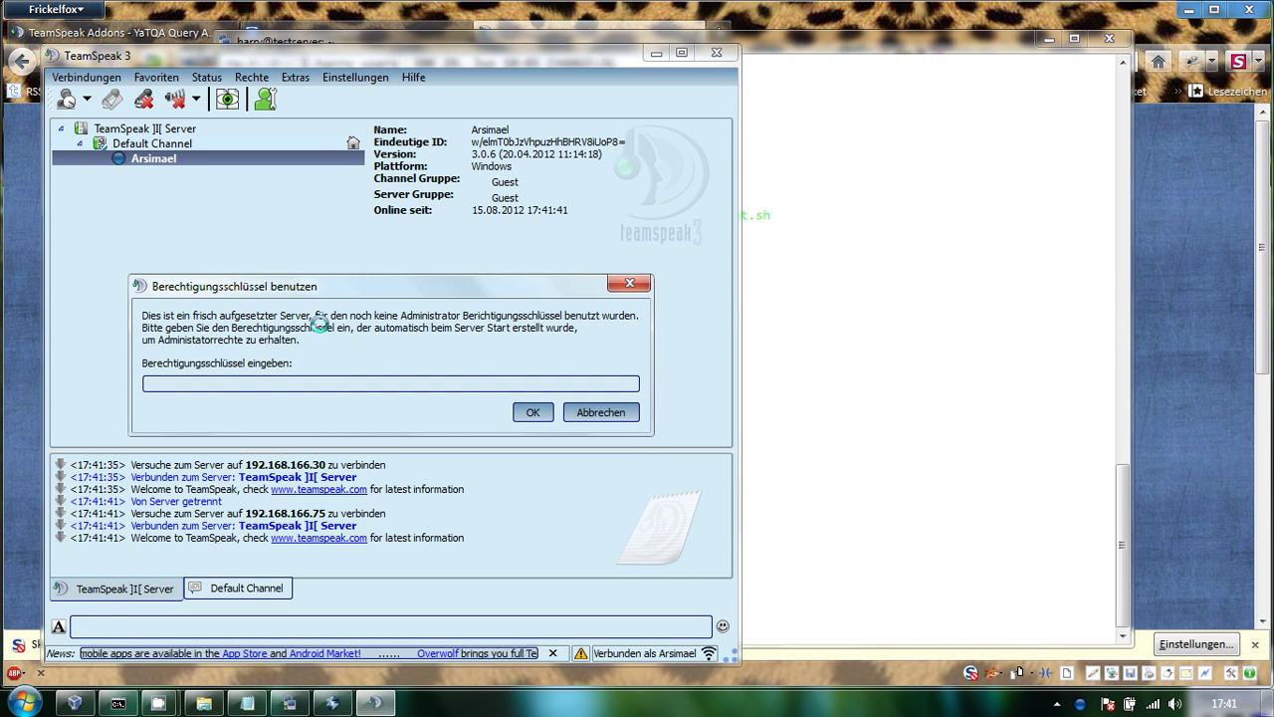
Step: Paste the copied token into the privilege key field, redeem it for server admin rights, and close the info message
{"action": "key", "text": "ctrl+v"}
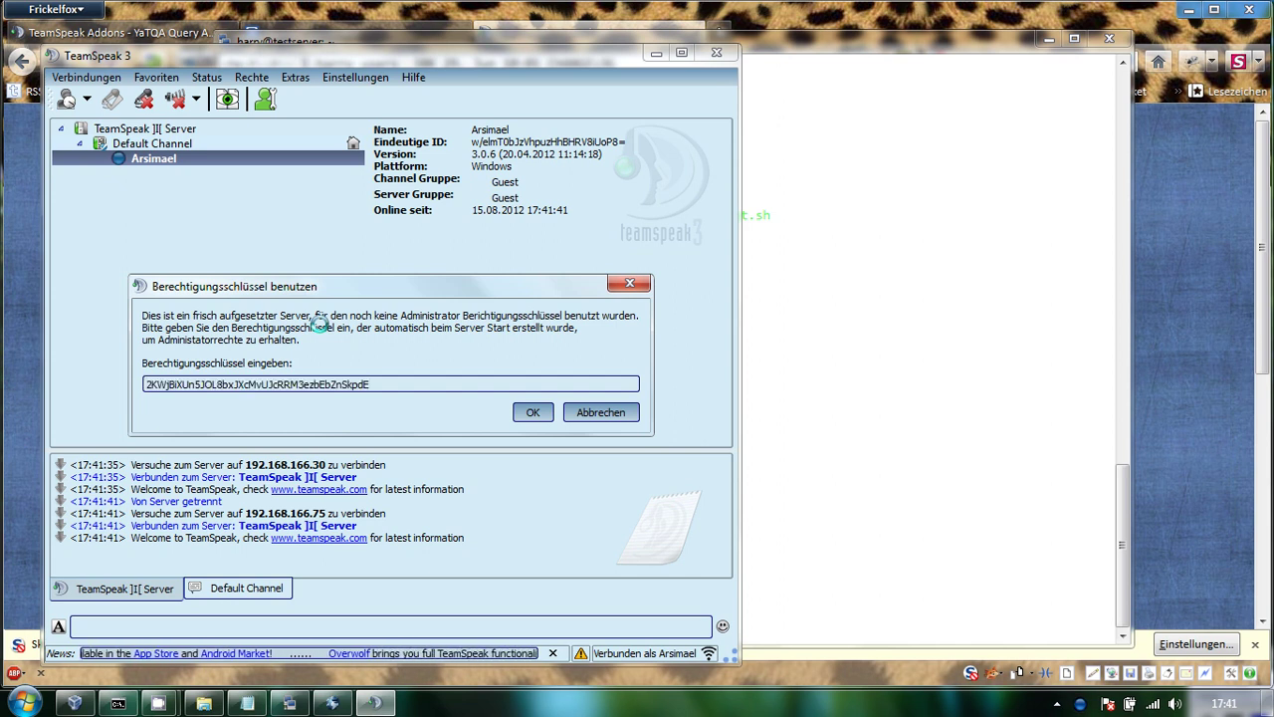
{"action": "left_click", "coordinate": [532, 413]}
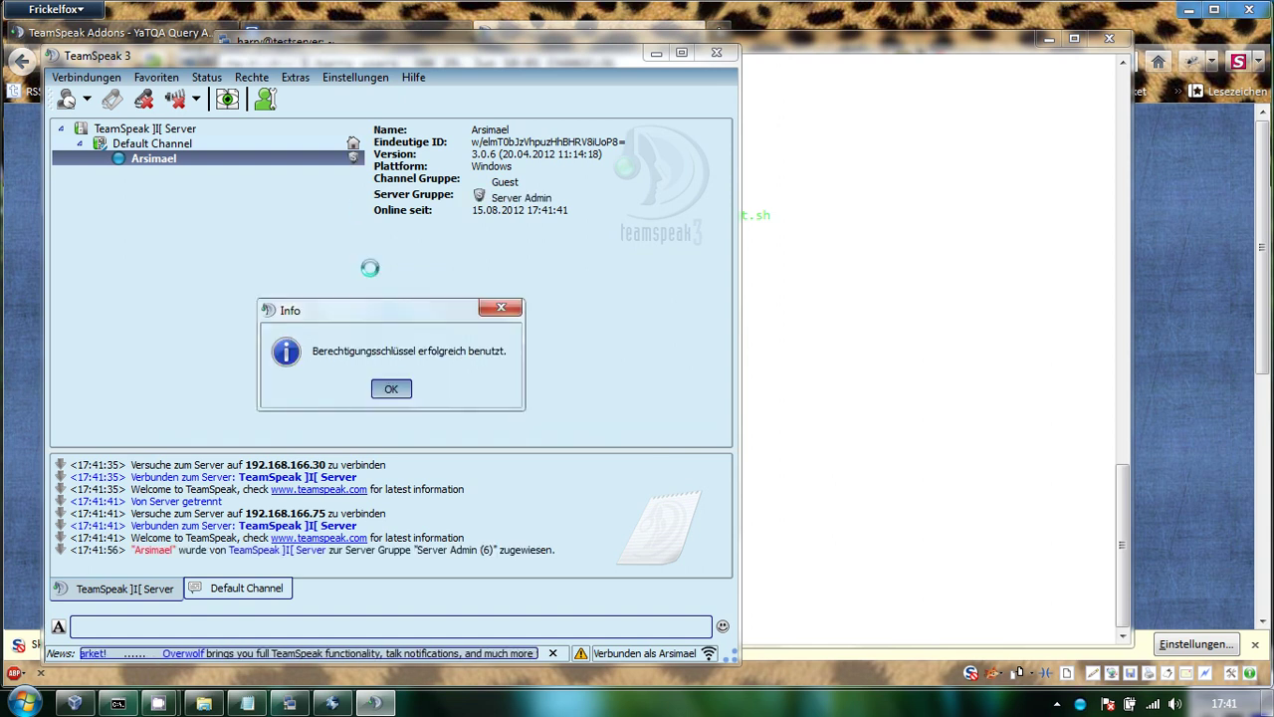
{"action": "left_click", "coordinate": [391, 387]}
Step: Rename the virtual server as Harrys Teamspeak, apply the change, and close the TeamSpeak client
{"action": "right_click", "coordinate": [194, 128]}
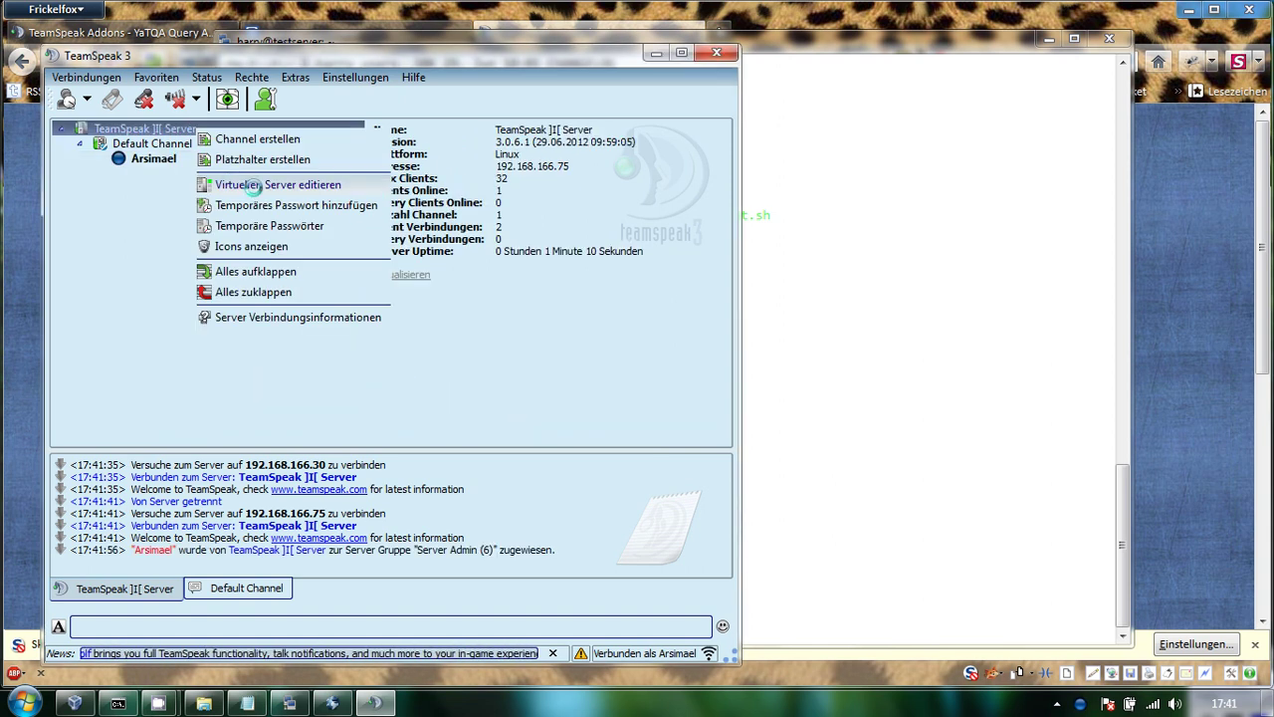
{"action": "left_click", "coordinate": [250, 185]}
{"action": "left_click_drag", "start_coordinate": [363, 118], "coordinate": [212, 110]}
{"action": "type", "text": "Harrys Teamspeak"}
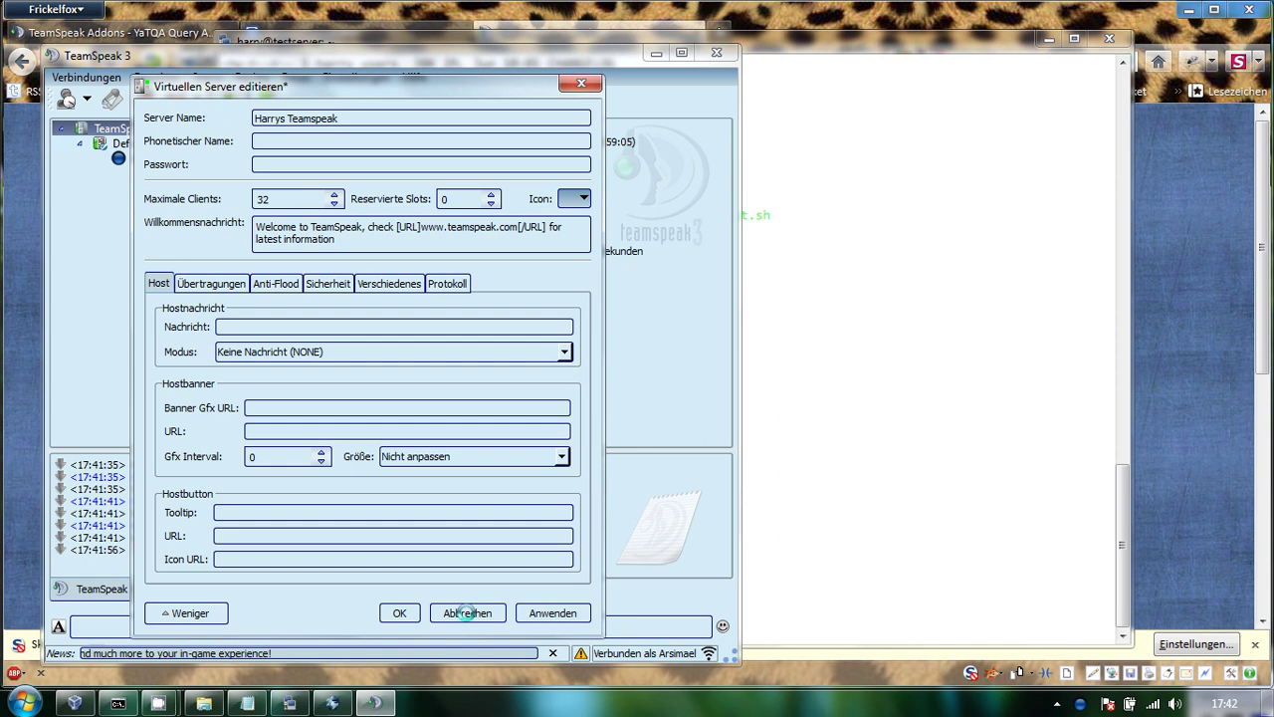
{"action": "left_click", "coordinate": [404, 613]}
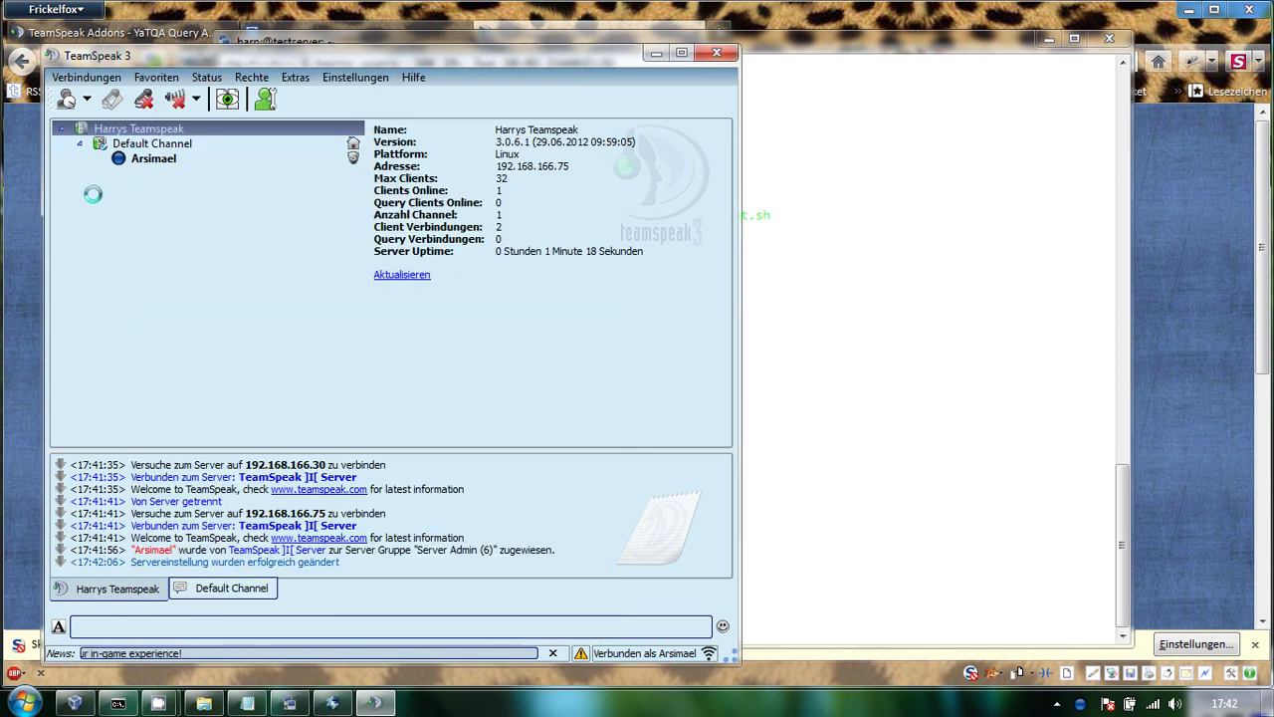
{"action": "left_click", "coordinate": [716, 52]}
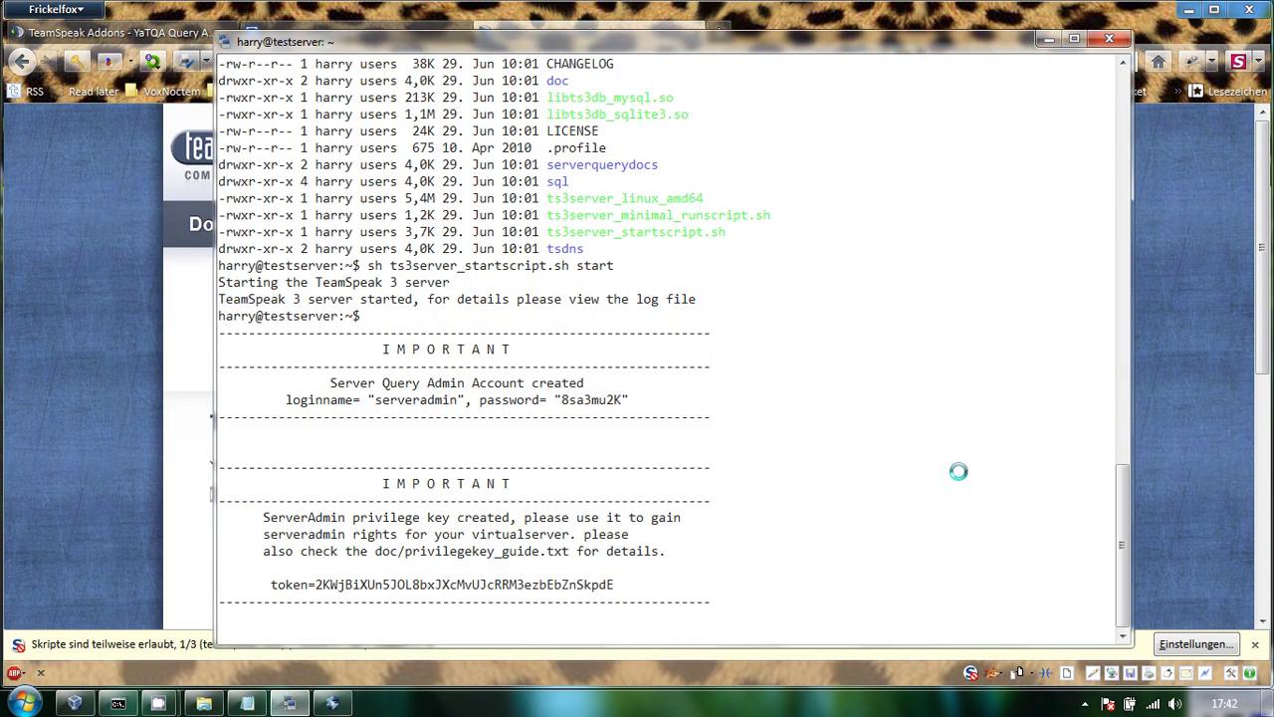
Step: Switch back to the terminal and stop harry's server by running sh ts3server_startscript.sh stop
{"action": "key", "text": "Return"}
{"action": "key", "text": "Up"}
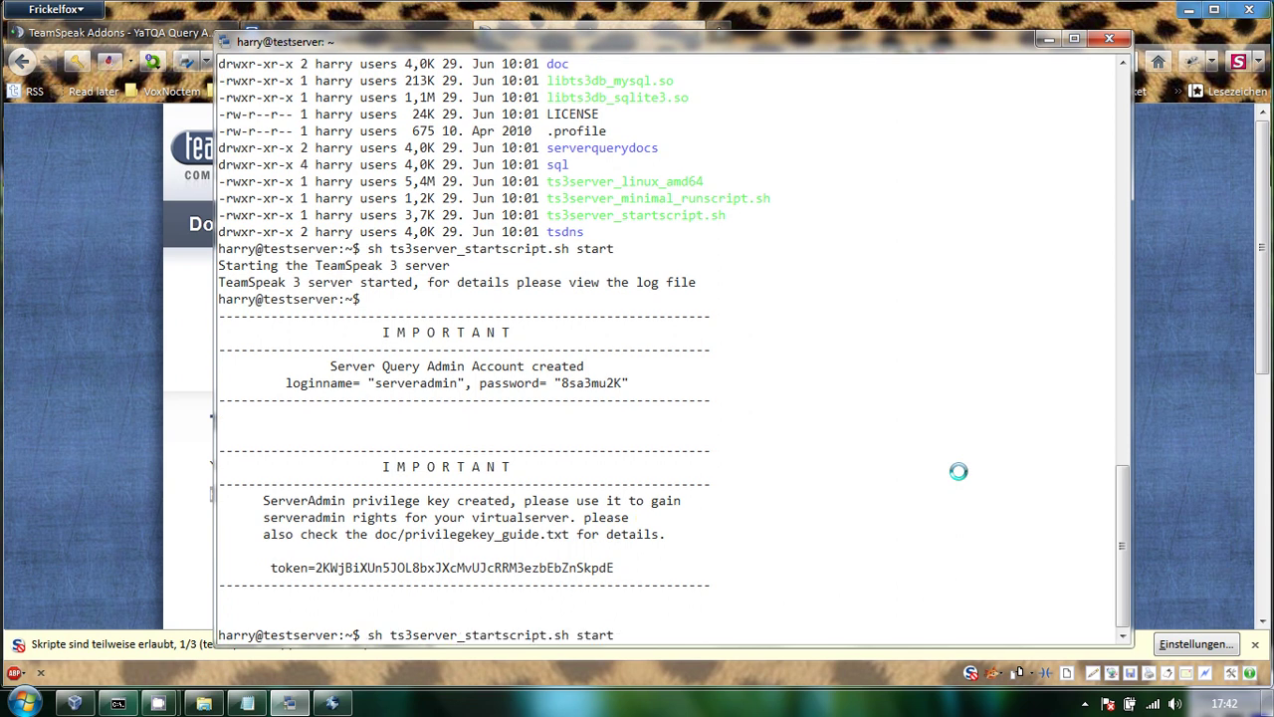
{"action": "key", "text": "BackSpace"}
{"action": "key", "text": "BackSpace"}
{"action": "type", "text": "op"}
{"action": "key", "text": "Return"}
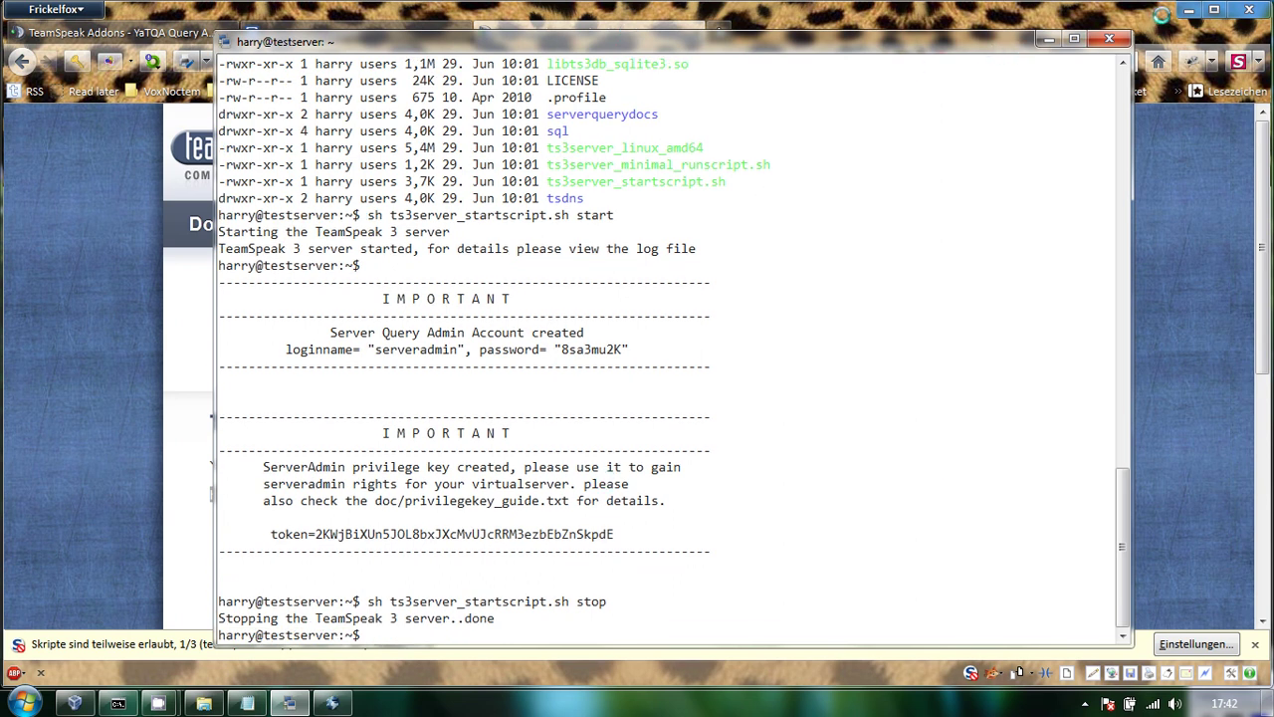
Step: Minimize the browser and terminal windows and open WinSCP at its login dialog
{"action": "left_click", "coordinate": [1188, 9]}
{"action": "left_click", "coordinate": [1047, 39]}
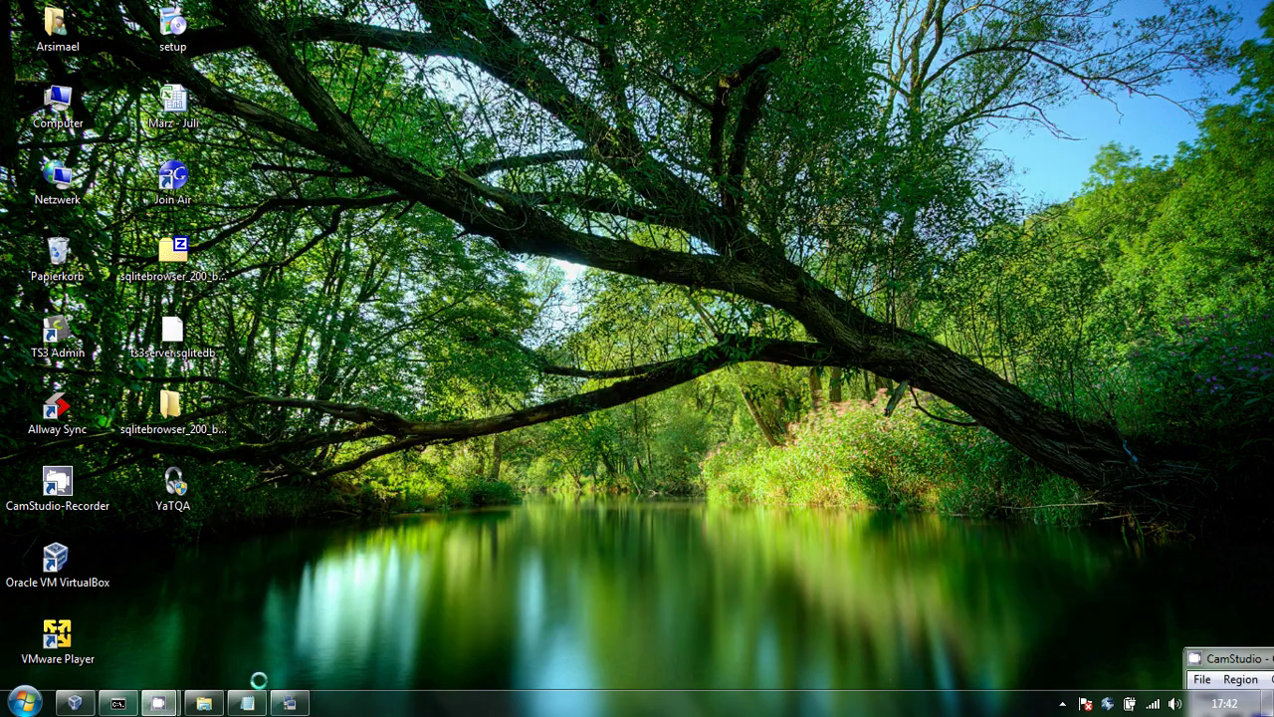
{"action": "mouse_move", "coordinate": [176, 704]}
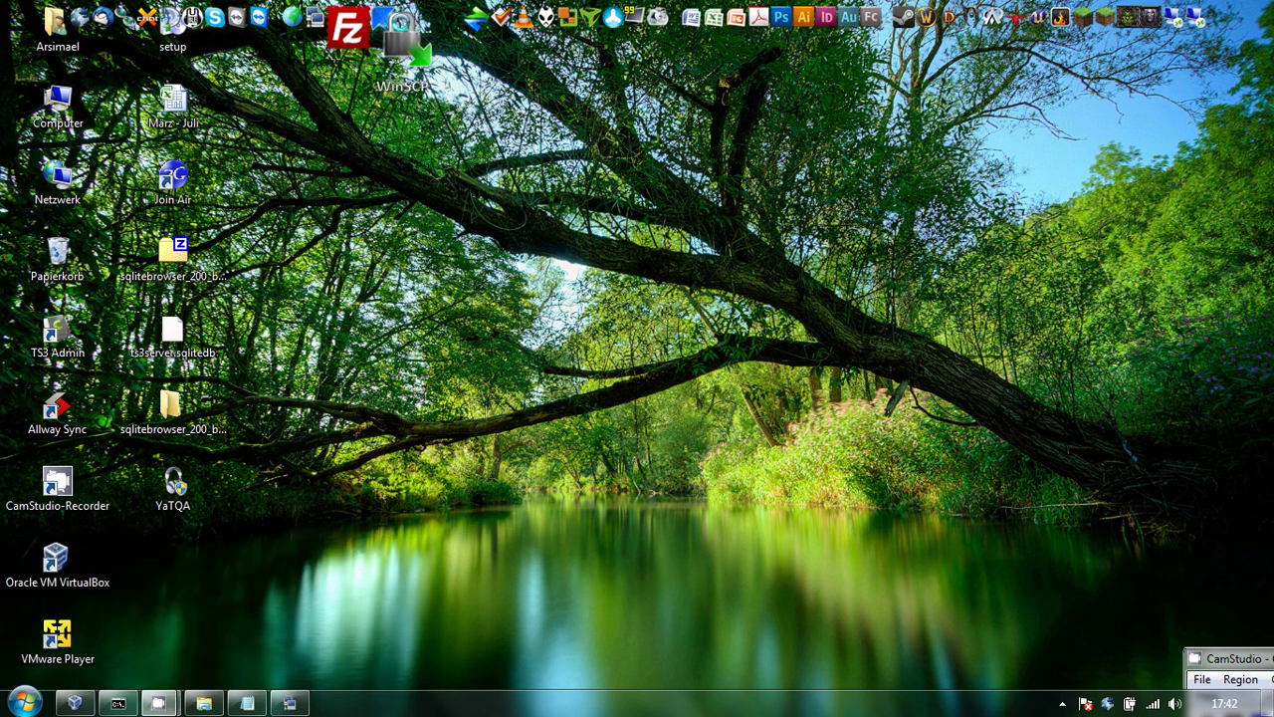
{"action": "left_click", "coordinate": [400, 33]}
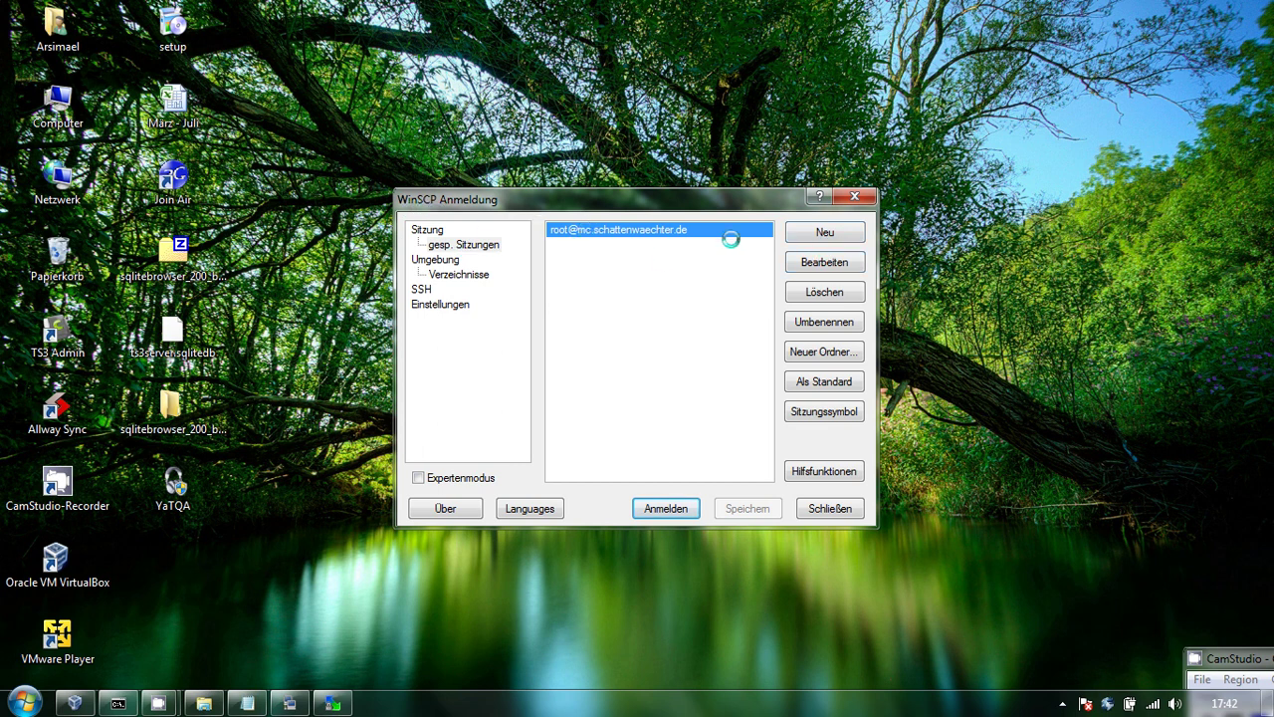
Step: Create a new session to 192.168.166.75 on port 122 as root with the account password, and log in
{"action": "left_click", "coordinate": [828, 234]}
{"action": "type", "text": "192.168.166.75"}
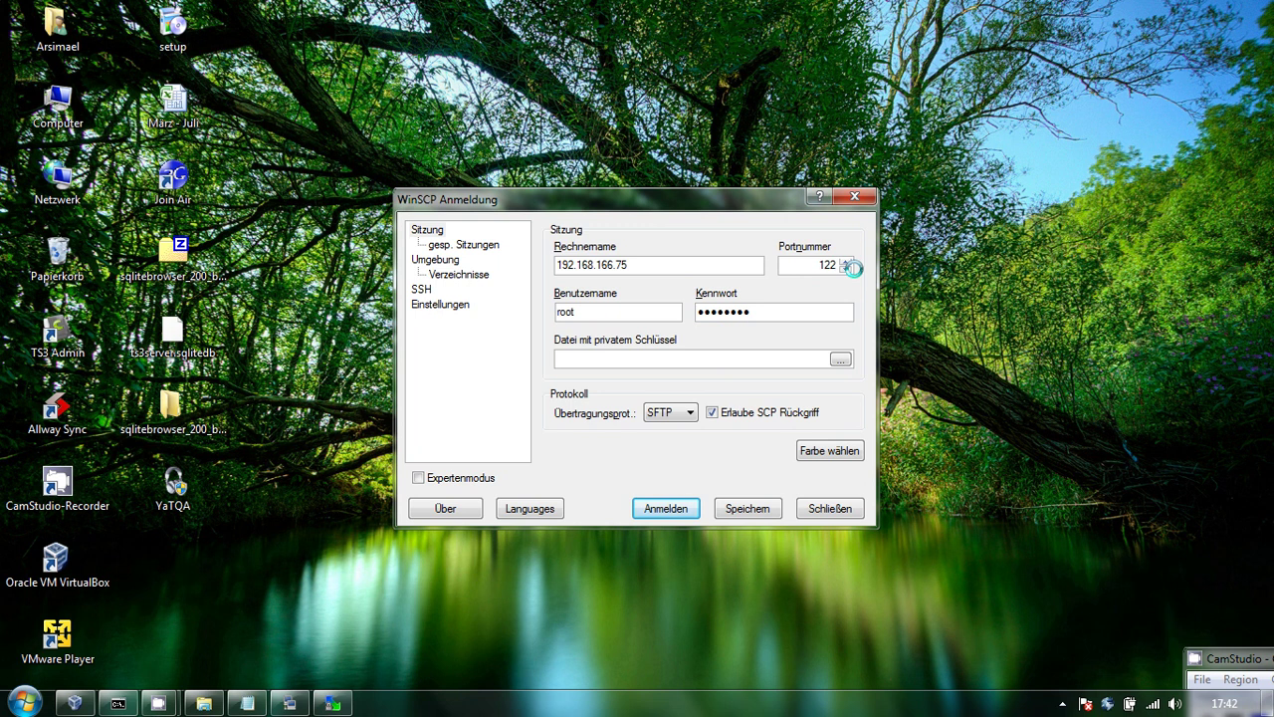
{"action": "left_click", "coordinate": [665, 507]}
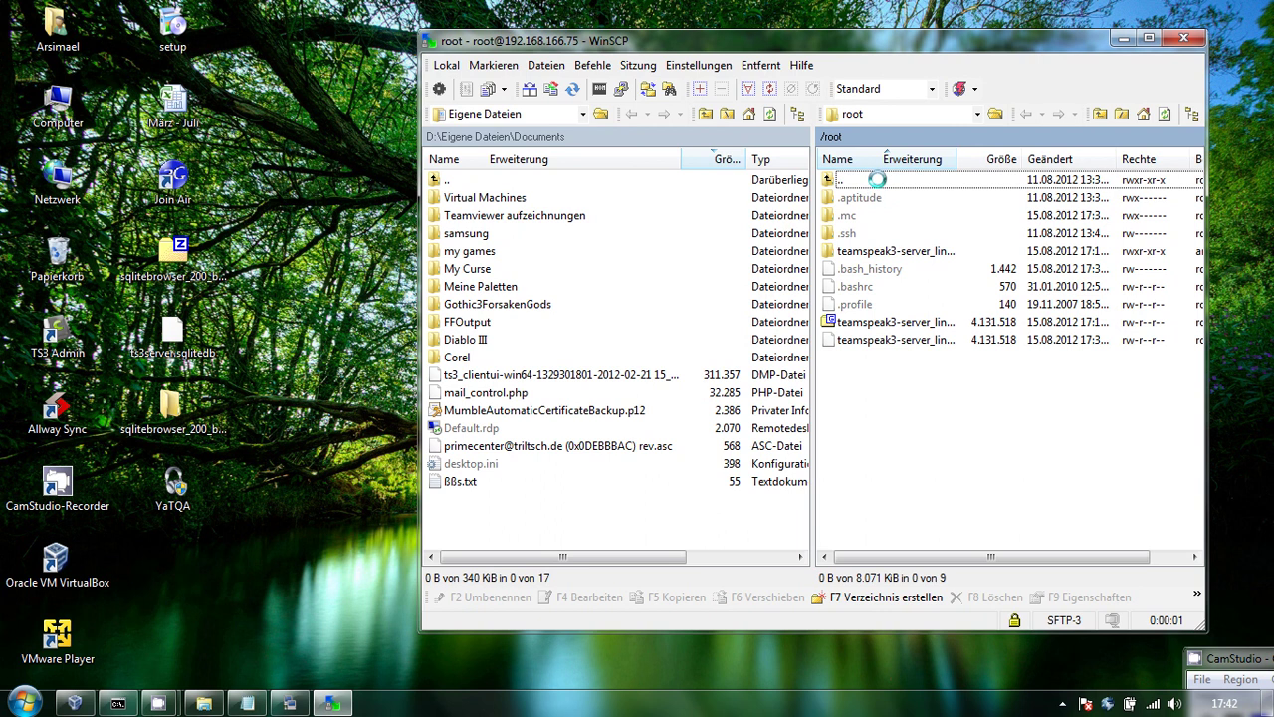
Step: Open /home/harry on the server and copy ts3server.sqlitedb to the local desktop, overwriting the existing copy
{"action": "double_click", "coordinate": [876, 179]}
{"action": "double_click", "coordinate": [853, 269]}
{"action": "left_click", "coordinate": [851, 214]}
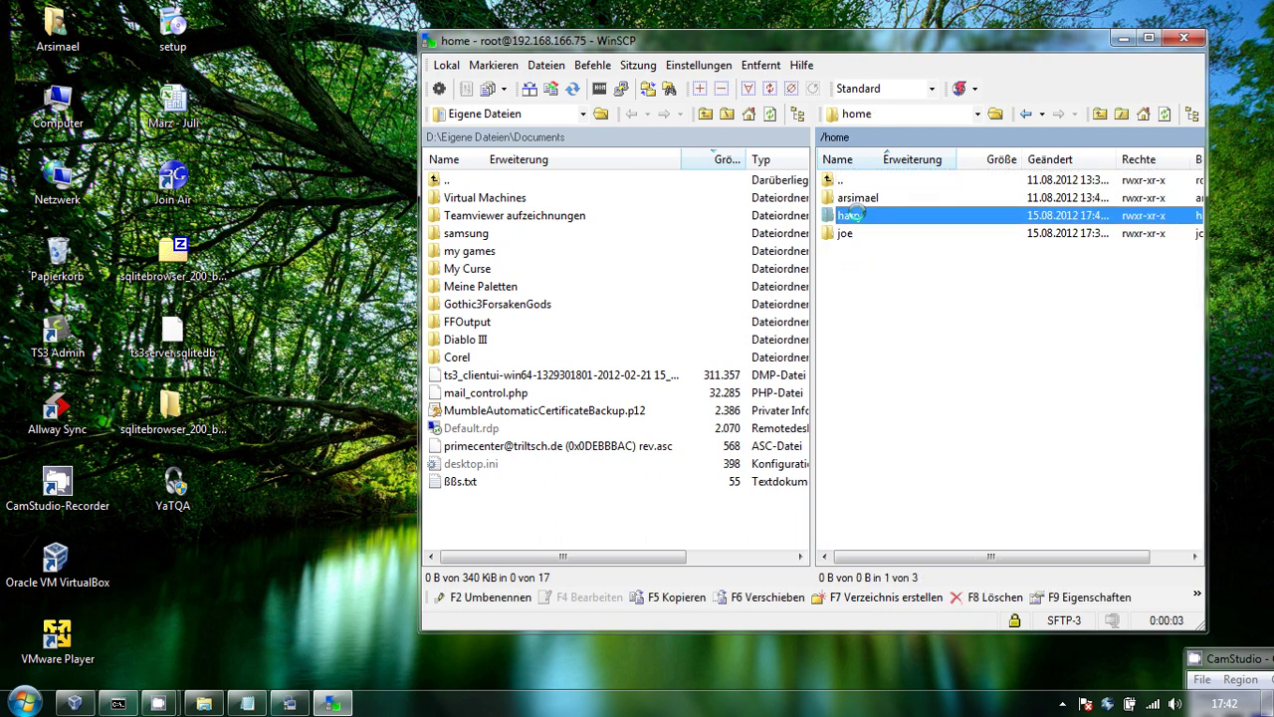
{"action": "double_click", "coordinate": [851, 215]}
{"action": "left_click_drag", "start_coordinate": [893, 465], "coordinate": [367, 383]}
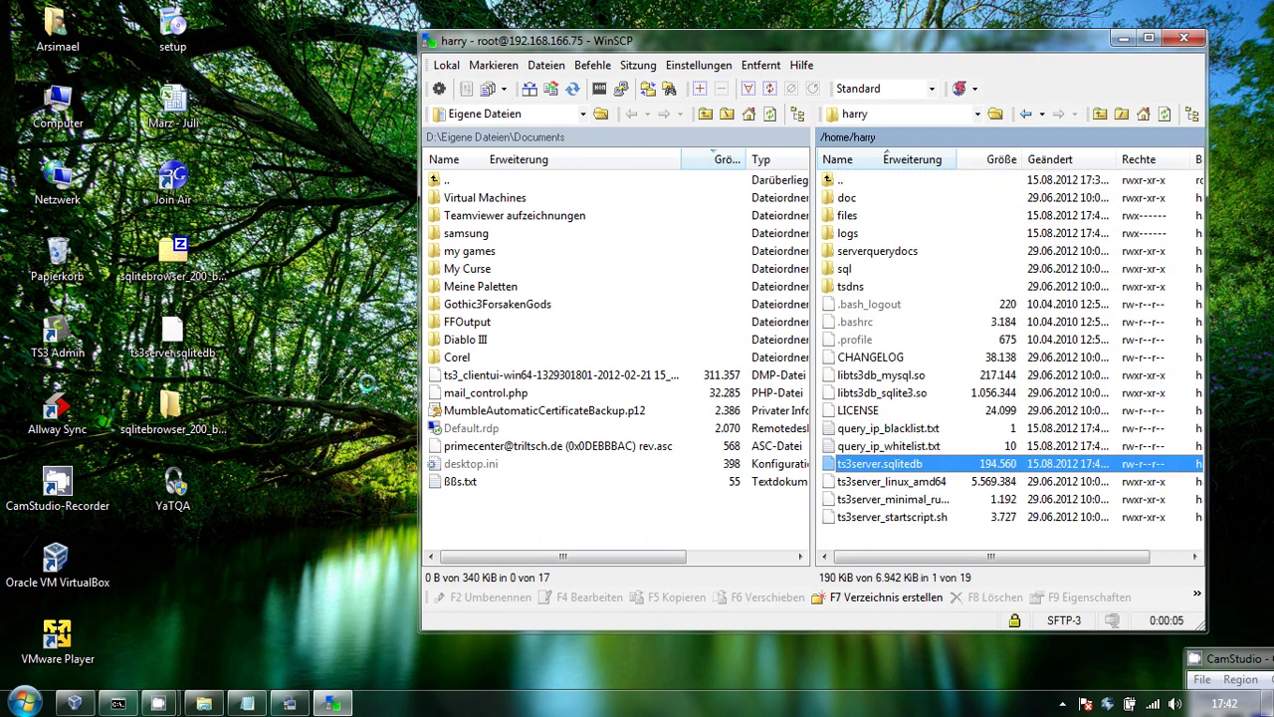
{"action": "left_click", "coordinate": [858, 410]}
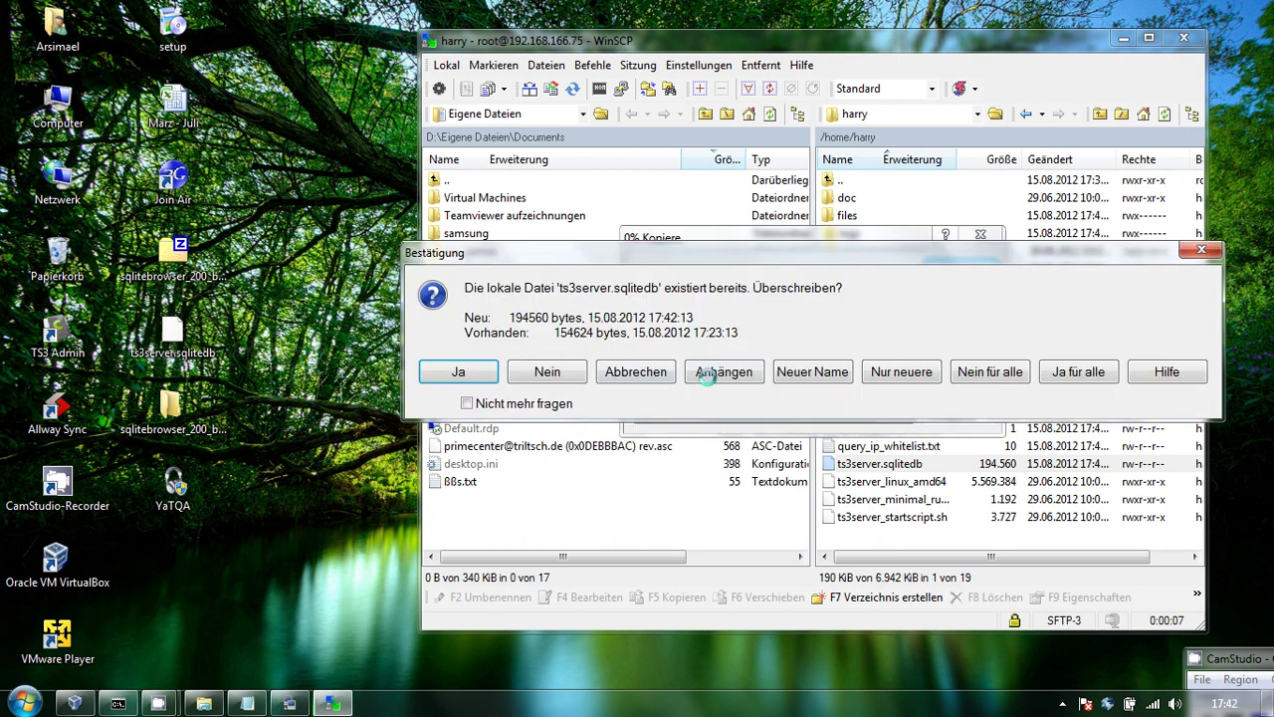
{"action": "left_click", "coordinate": [476, 372]}
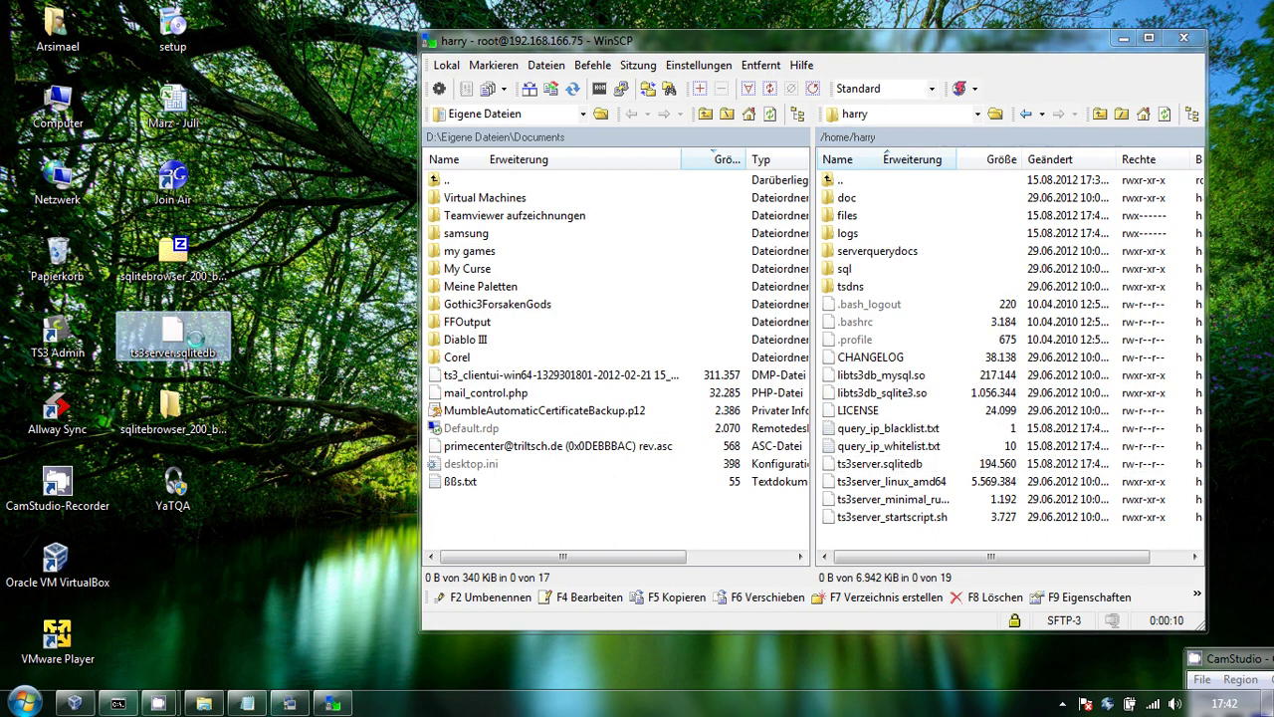
Step: Switch to the browser and search the web for "sqlite brower" in a new tab
{"action": "mouse_move", "coordinate": [178, 339]}
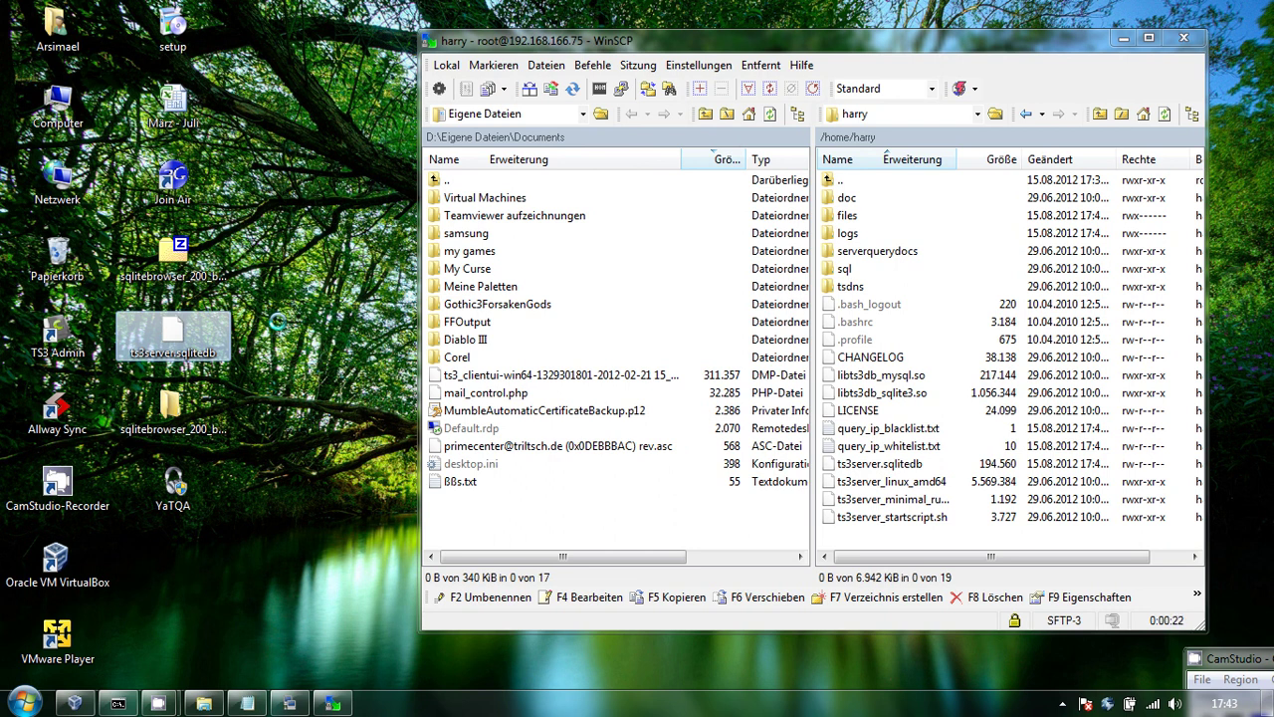
{"action": "left_click", "coordinate": [177, 257]}
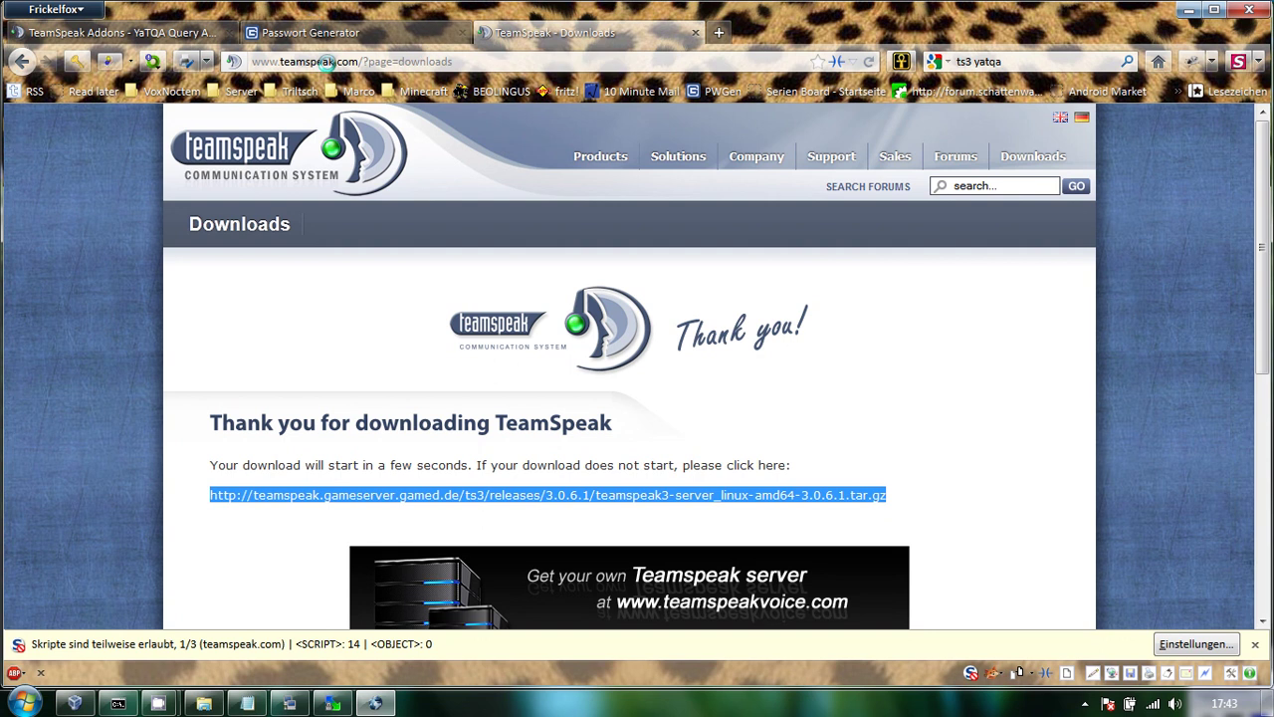
{"action": "left_click", "coordinate": [719, 32]}
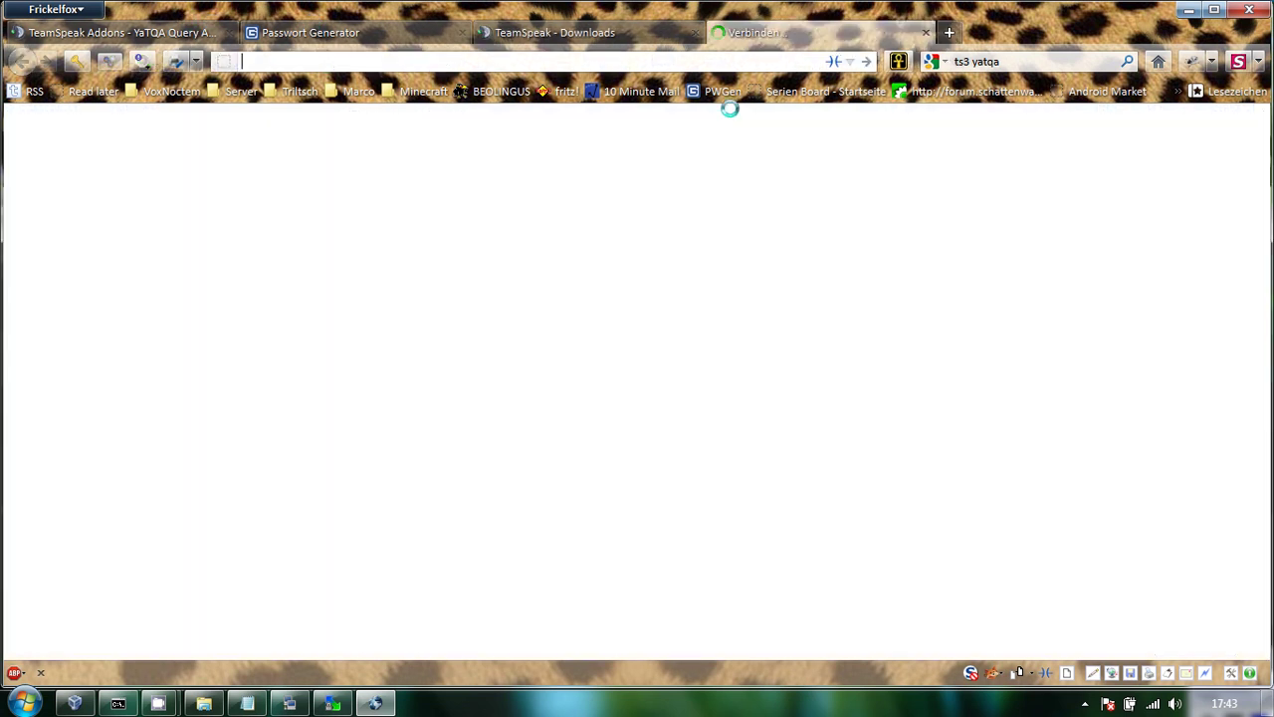
{"action": "left_click", "coordinate": [1028, 66]}
{"action": "type", "text": "sqlite br"}
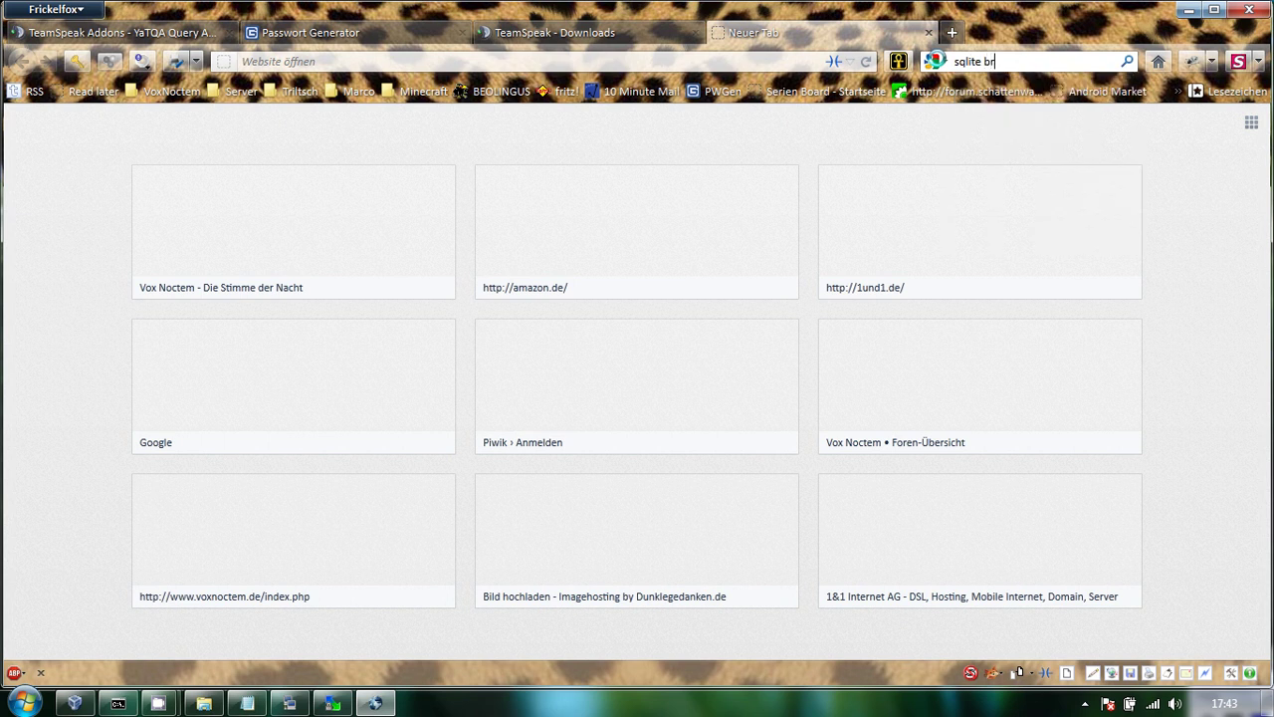
{"action": "type", "text": "ower"}
{"action": "key", "text": "Return"}
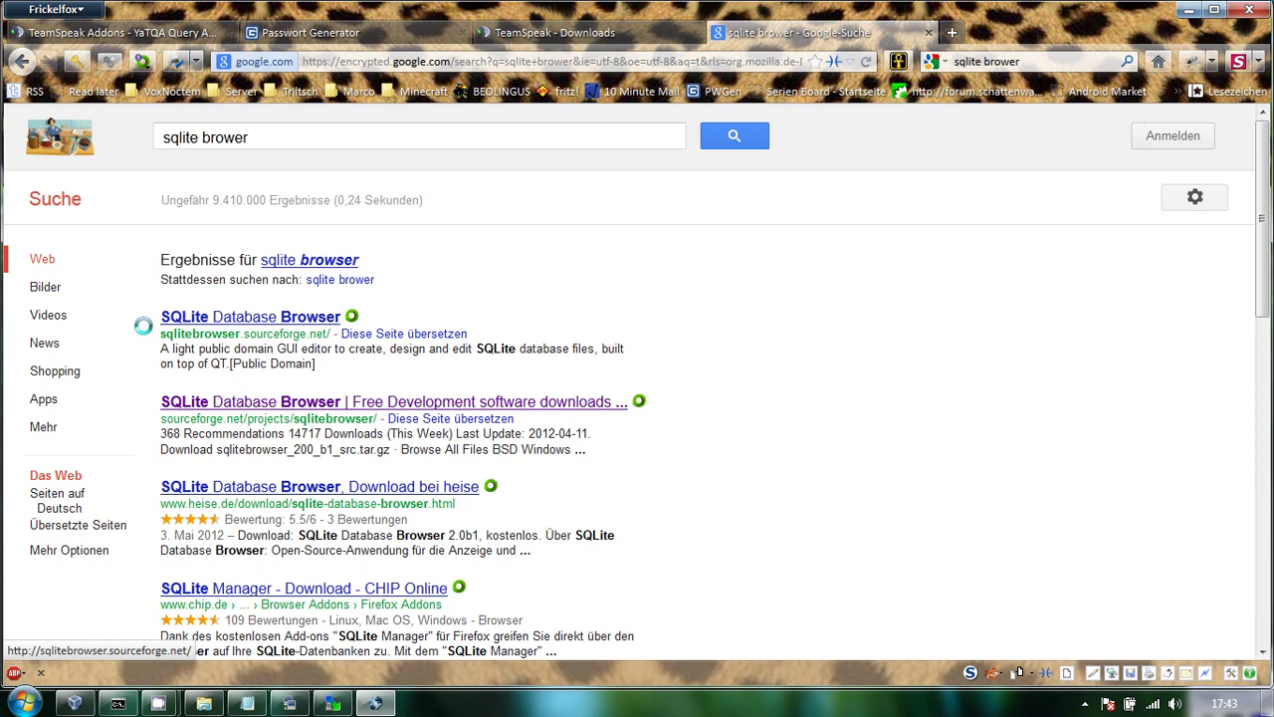
Step: Look through the SQLite Database Browser website and its SourceForge download page, and minimize the browser
{"action": "left_click", "coordinate": [296, 314]}
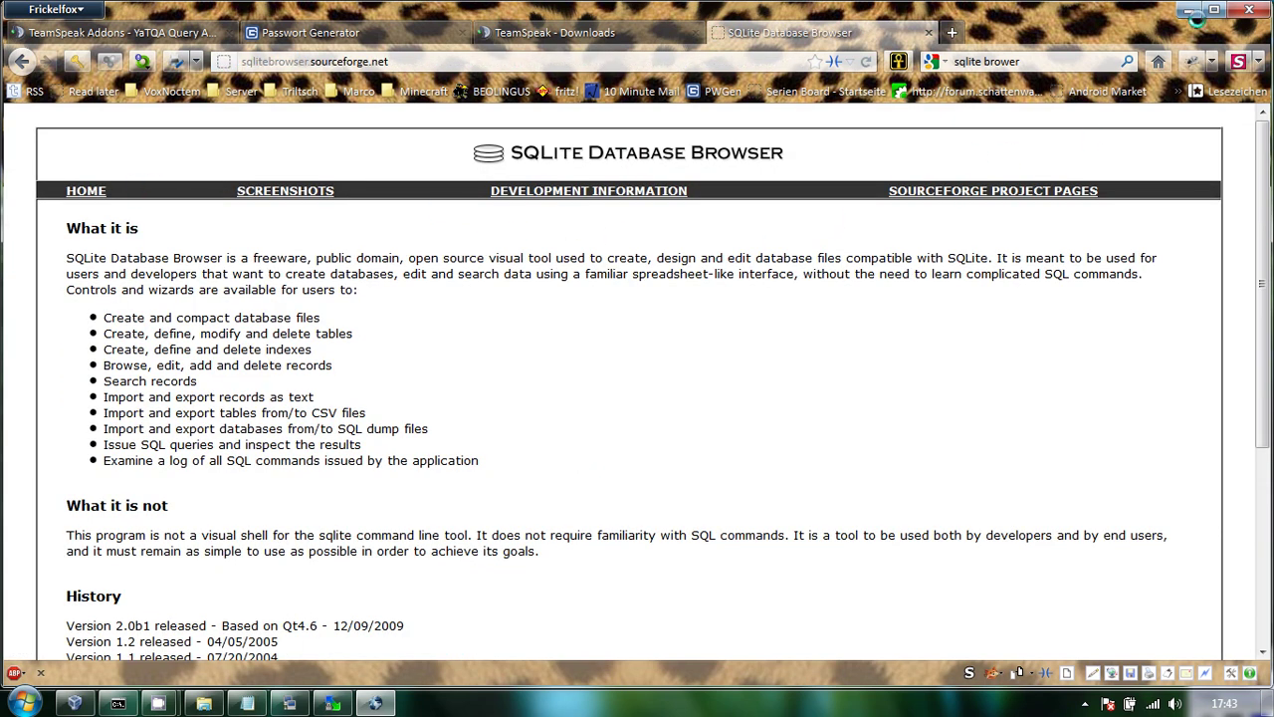
{"action": "scroll", "coordinate": [966, 364], "scroll_direction": "down", "scroll_amount": 5}
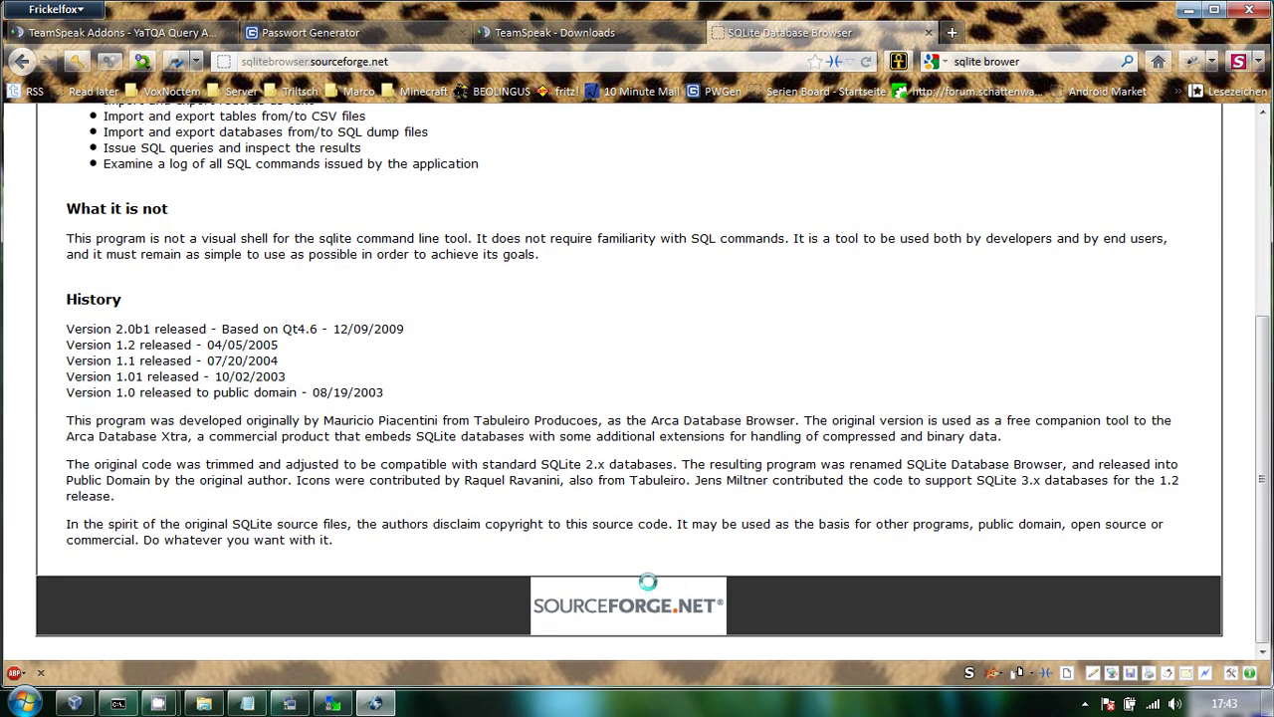
{"action": "scroll", "coordinate": [648, 581], "scroll_direction": "up", "scroll_amount": 5}
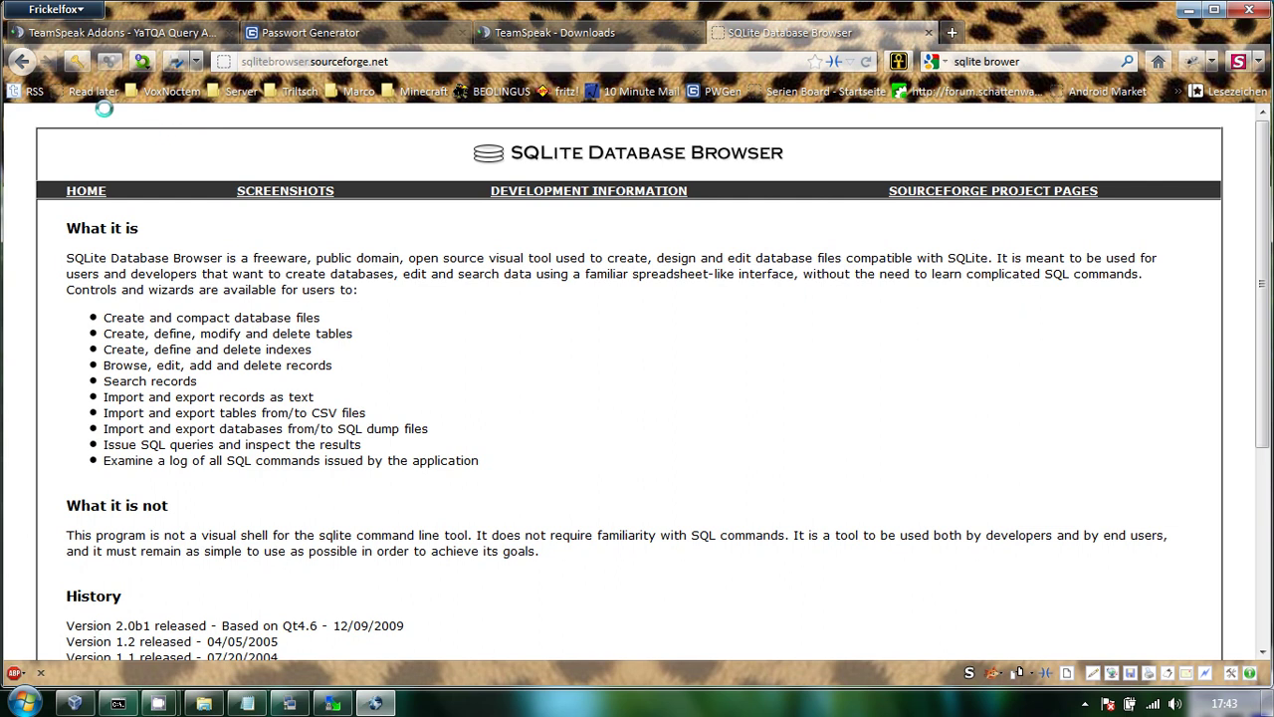
{"action": "left_click", "coordinate": [21, 61]}
{"action": "left_click", "coordinate": [208, 401]}
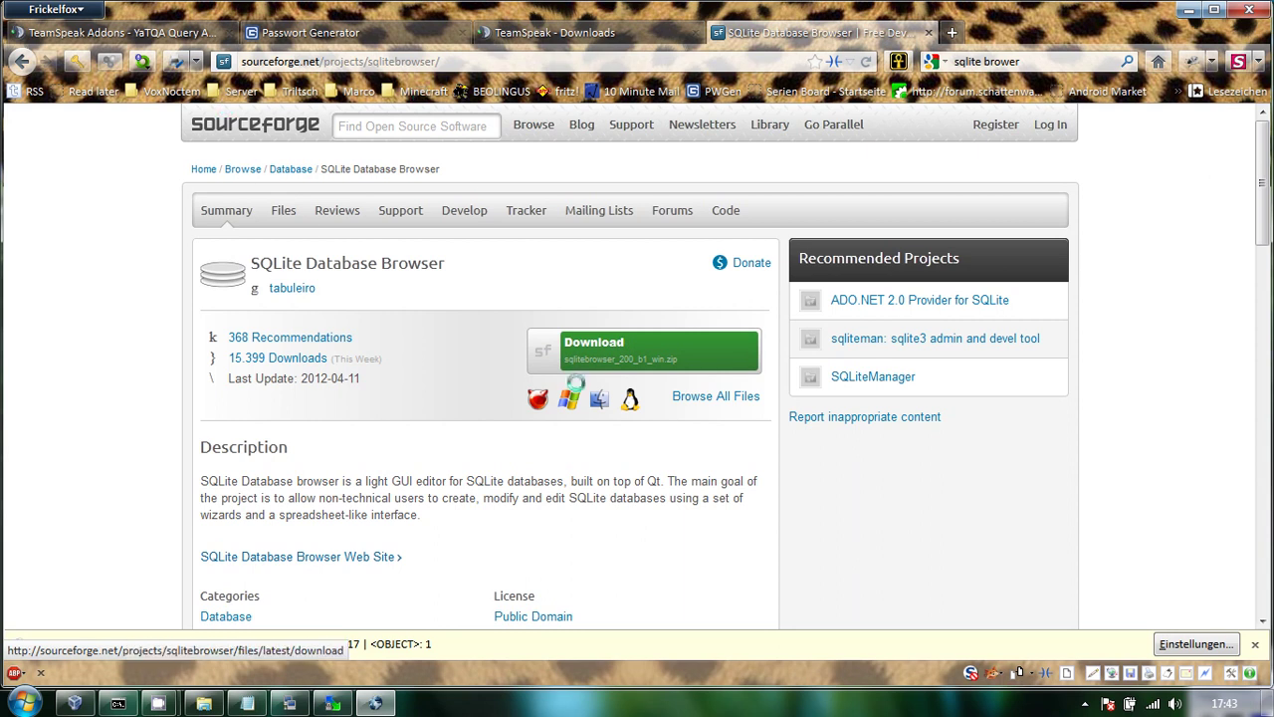
{"action": "left_click", "coordinate": [1183, 10]}
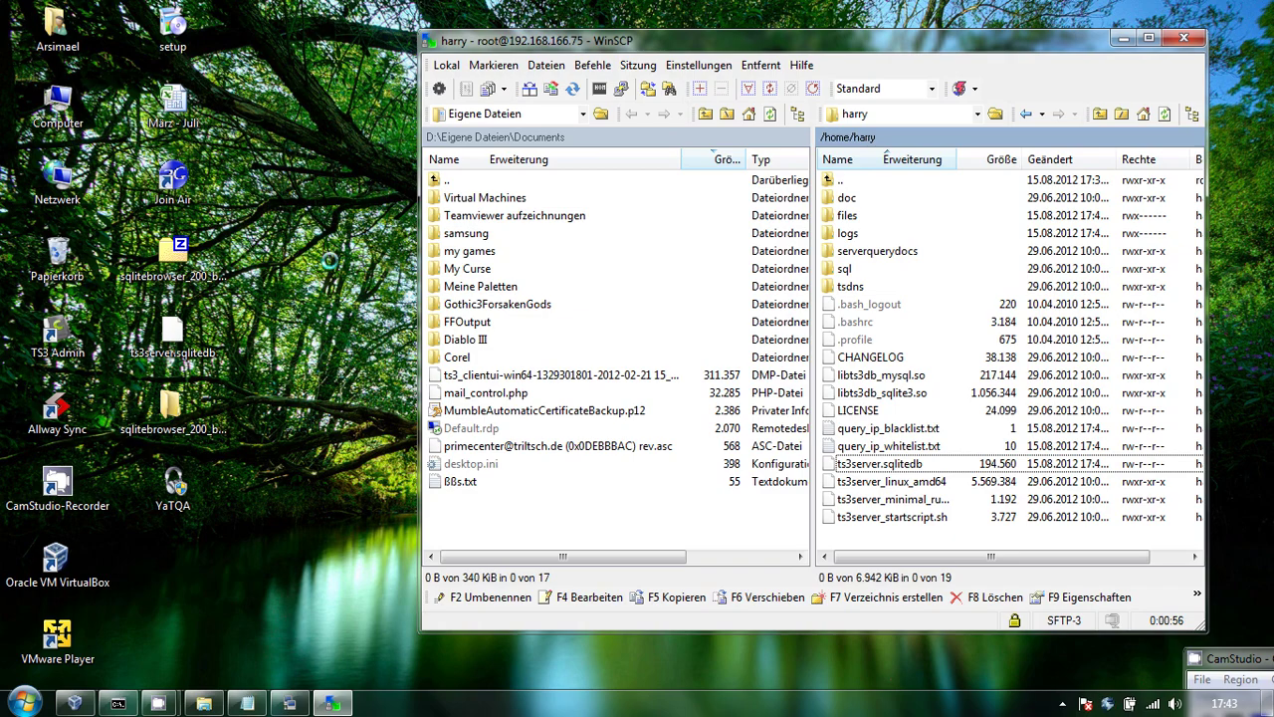
Step: Launch SQLite Database Browser 2.0 b1 from its desktop folder and load the desktop copy of ts3server.sqlitedb
{"action": "double_click", "coordinate": [171, 403]}
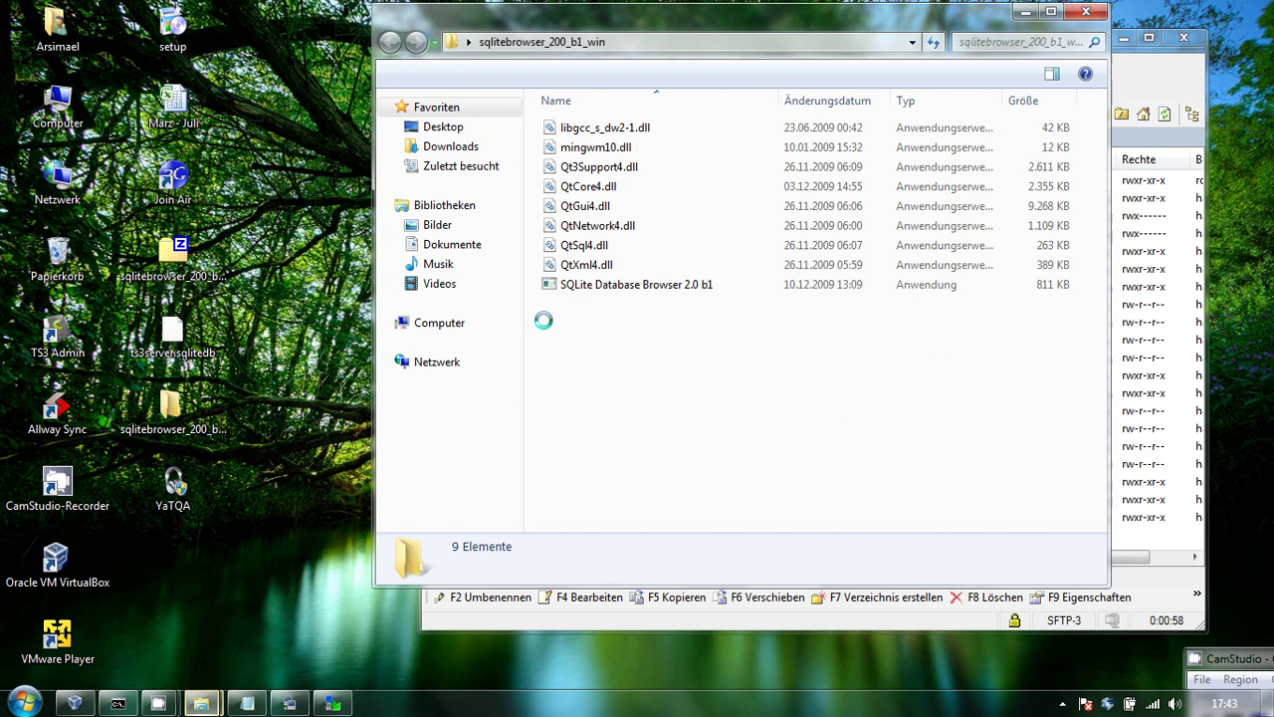
{"action": "double_click", "coordinate": [606, 284]}
{"action": "left_click_drag", "start_coordinate": [185, 88], "coordinate": [424, 99]}
{"action": "left_click_drag", "start_coordinate": [204, 348], "coordinate": [532, 315]}
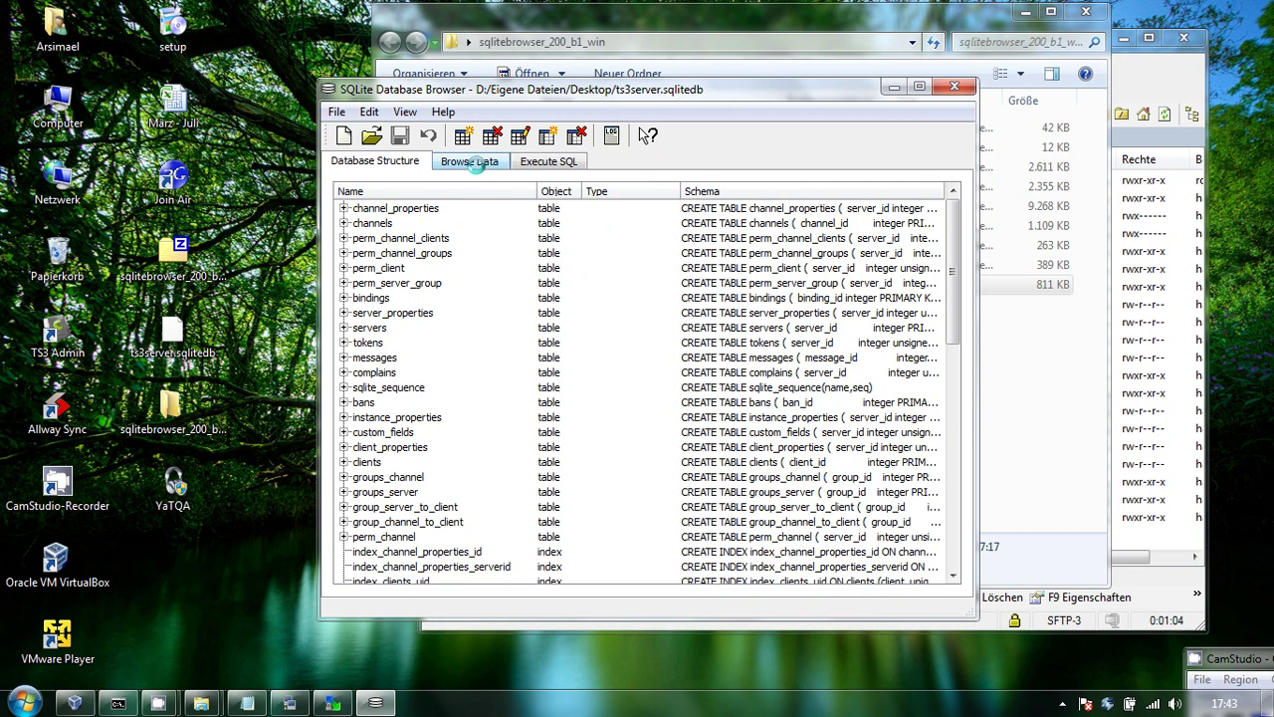
Step: Display the records of the bindings table
{"action": "left_click", "coordinate": [470, 161]}
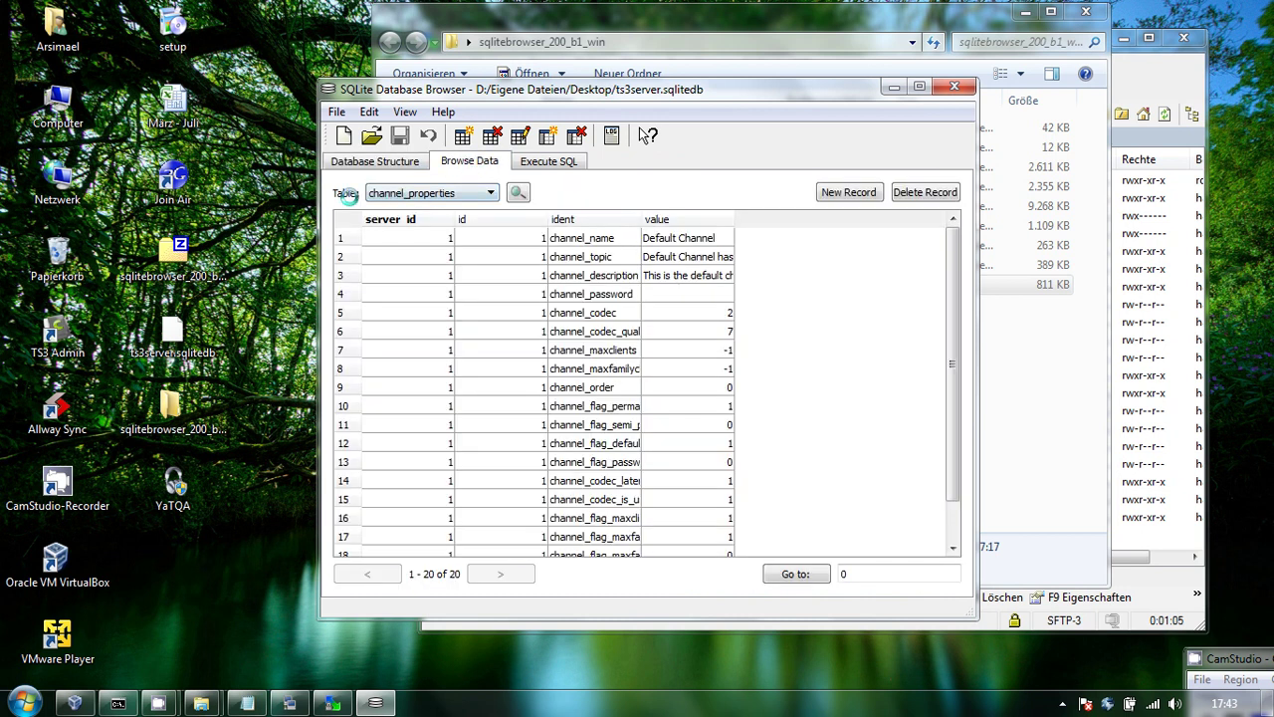
{"action": "left_click", "coordinate": [404, 192]}
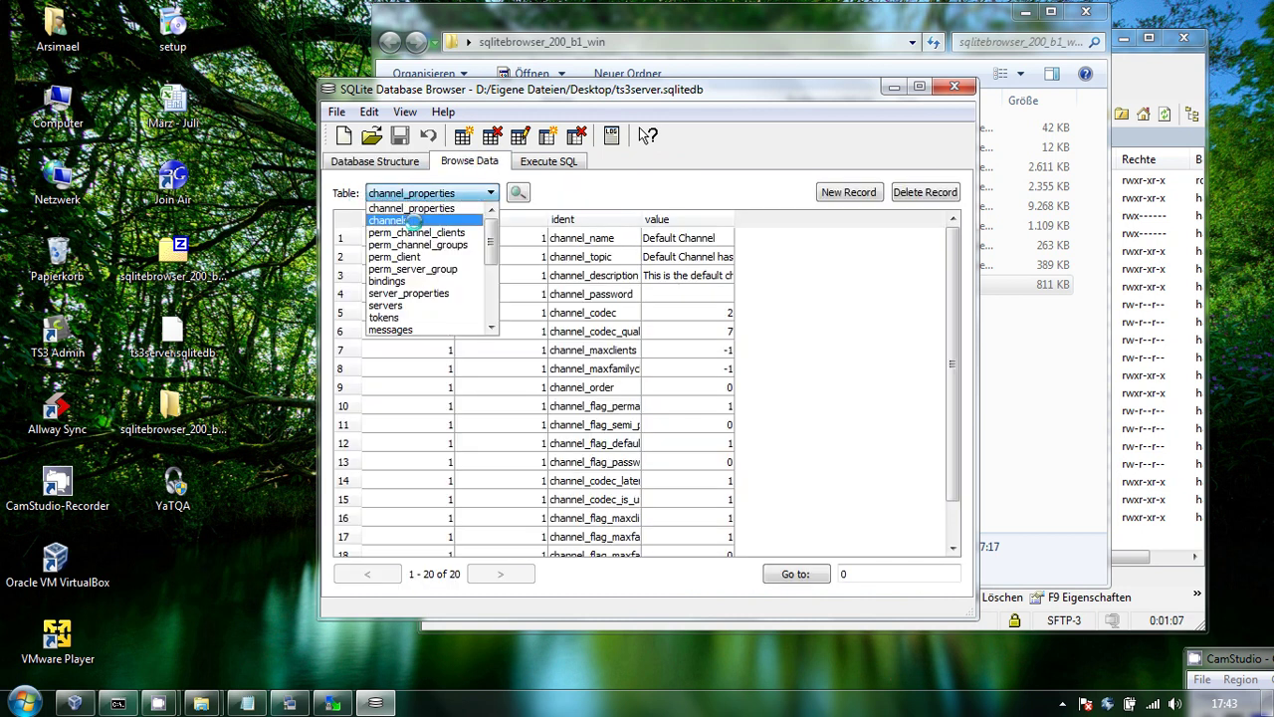
{"action": "left_click", "coordinate": [388, 282]}
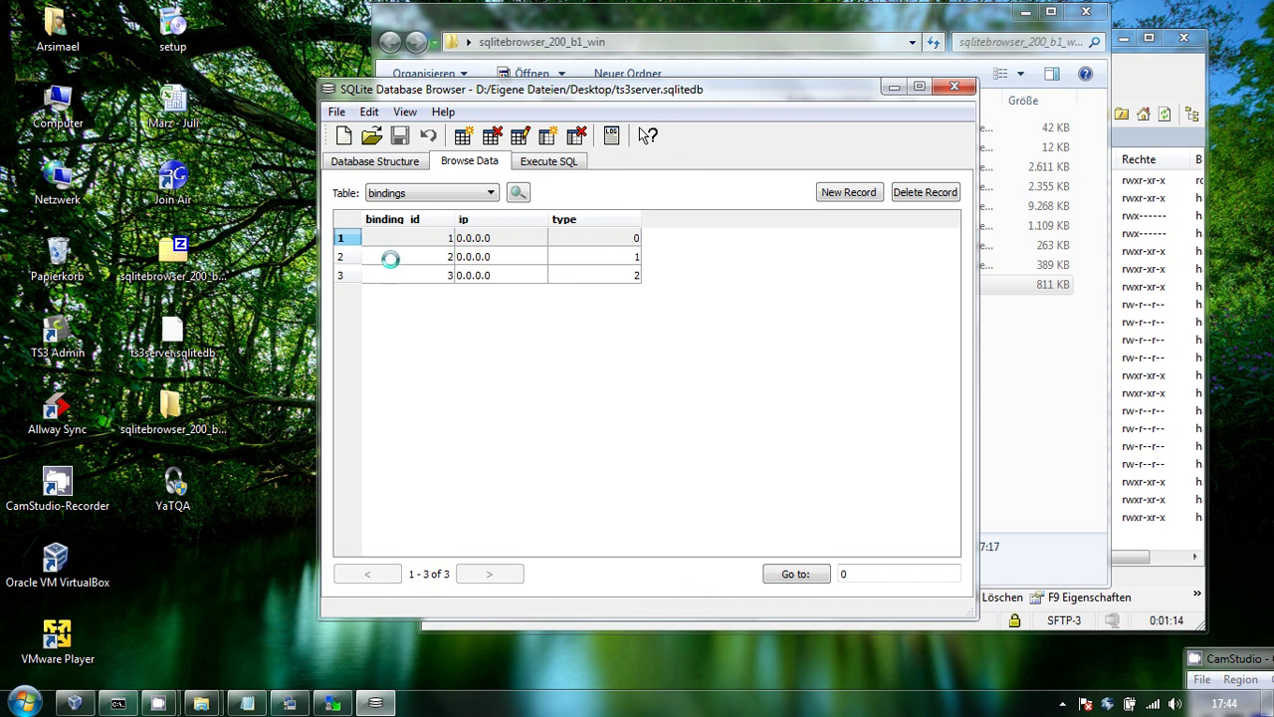
Step: Set the ip of the first bindings record to 192.168.166.75, copying the address before applying the change
{"action": "left_click", "coordinate": [494, 238]}
{"action": "double_click", "coordinate": [478, 238]}
{"action": "left_click_drag", "start_coordinate": [526, 204], "coordinate": [394, 196]}
{"action": "type", "text": "192.168.166.75"}
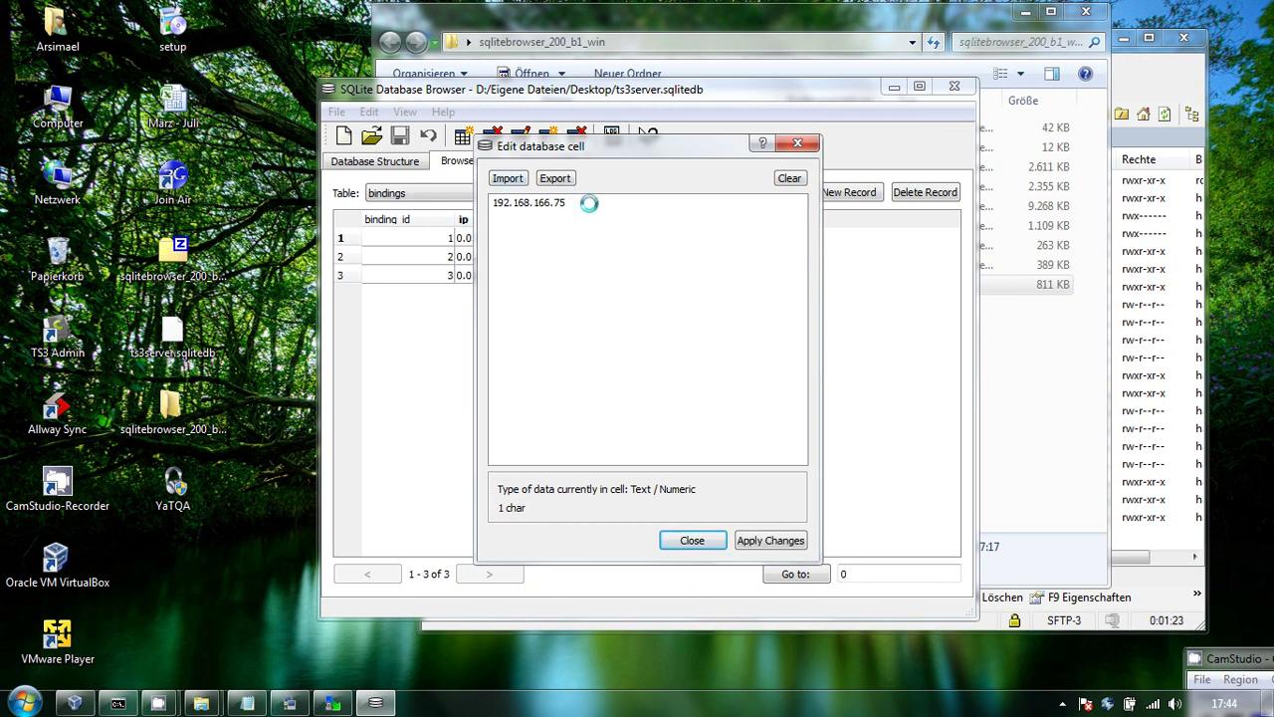
{"action": "left_click_drag", "start_coordinate": [588, 203], "coordinate": [341, 189]}
{"action": "key", "text": "ctrl+c"}
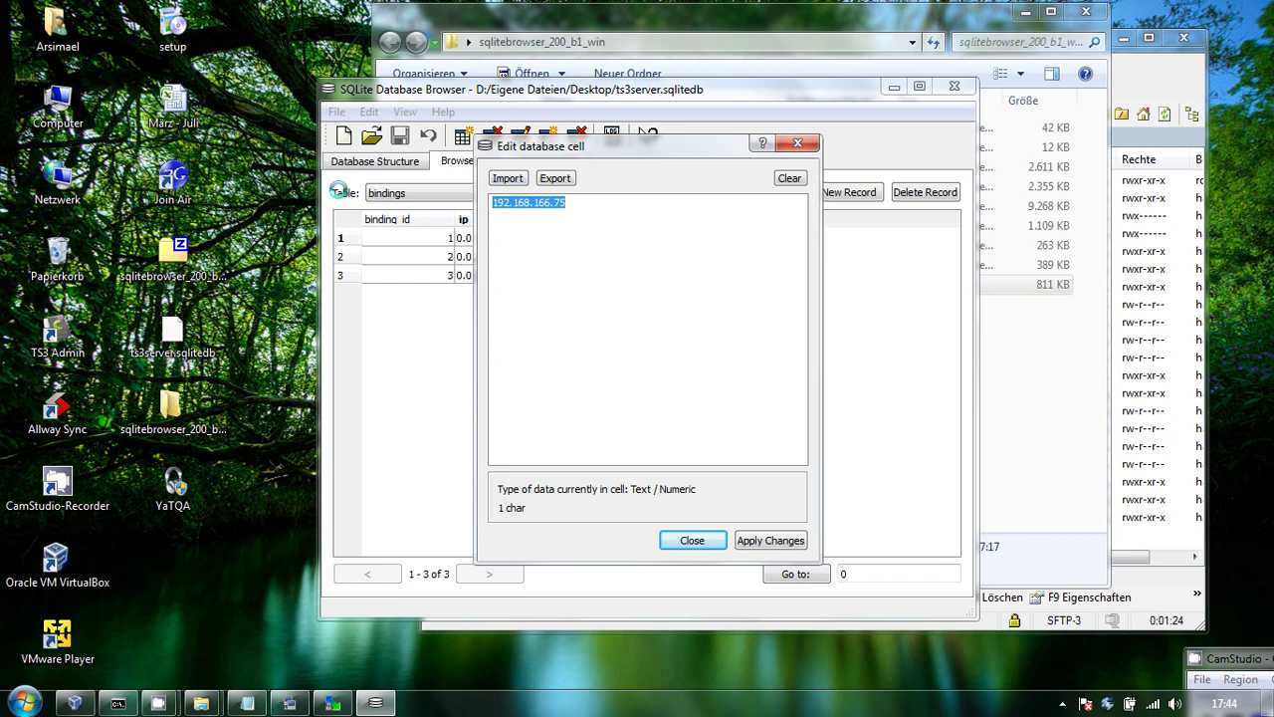
{"action": "left_click", "coordinate": [761, 539]}
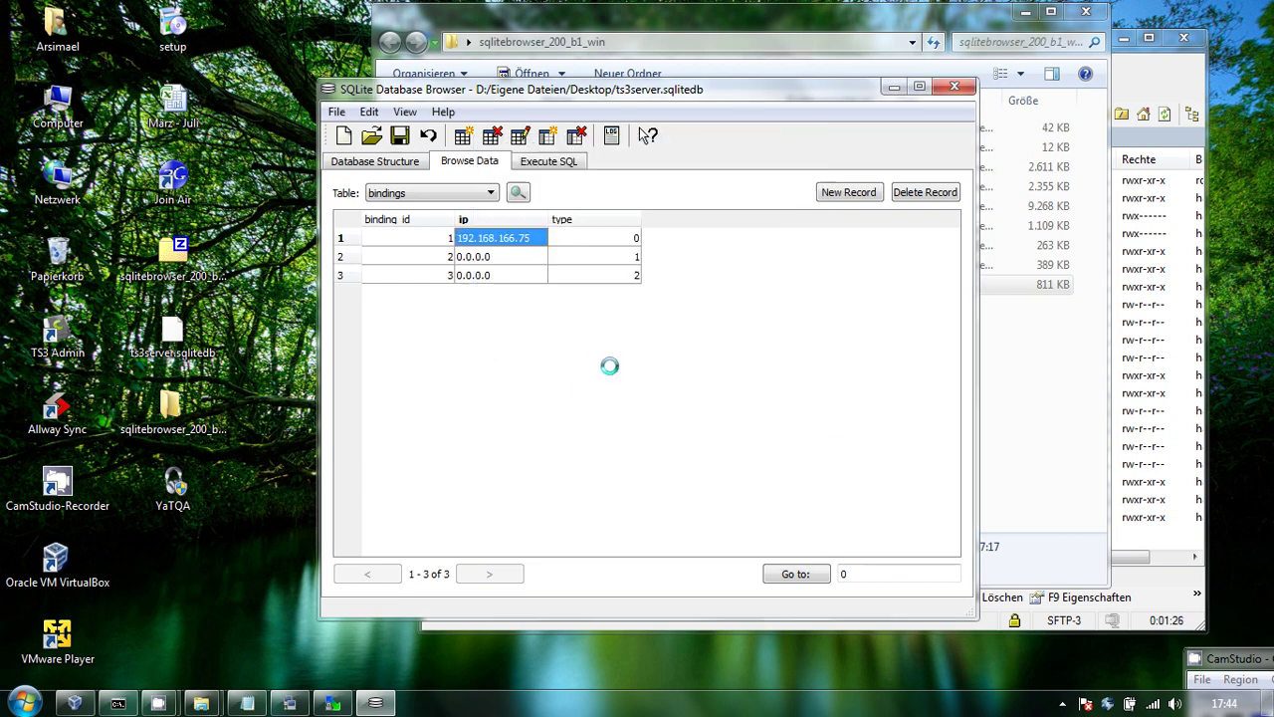
Step: Paste 192.168.166.75 as the ip of the second and third bindings records and apply each change
{"action": "double_click", "coordinate": [482, 256]}
{"action": "left_click_drag", "start_coordinate": [542, 213], "coordinate": [460, 194]}
{"action": "key", "text": "ctrl+v"}
{"action": "left_click", "coordinate": [792, 543]}
{"action": "left_click_drag", "start_coordinate": [512, 273], "coordinate": [428, 275]}
{"action": "double_click", "coordinate": [494, 274]}
{"action": "left_click_drag", "start_coordinate": [551, 213], "coordinate": [492, 201]}
{"action": "key", "text": "ctrl+v"}
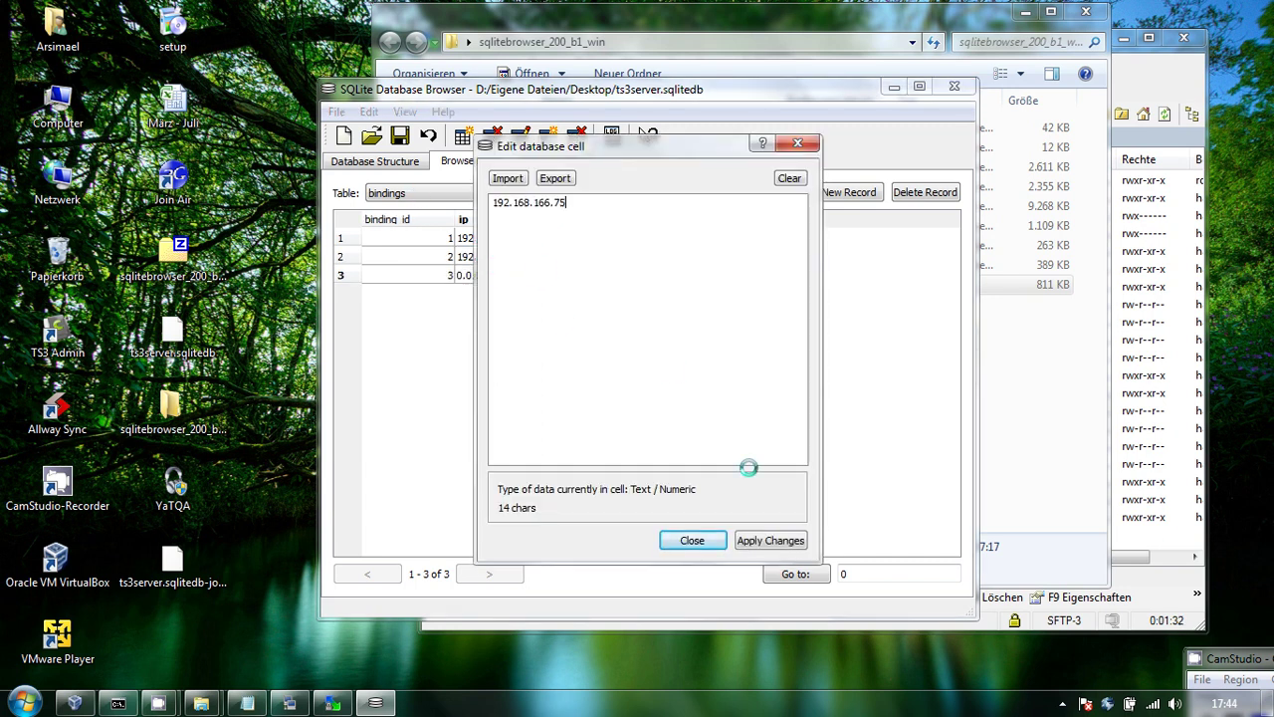
{"action": "left_click", "coordinate": [774, 539]}
{"action": "key", "text": "Tab"}
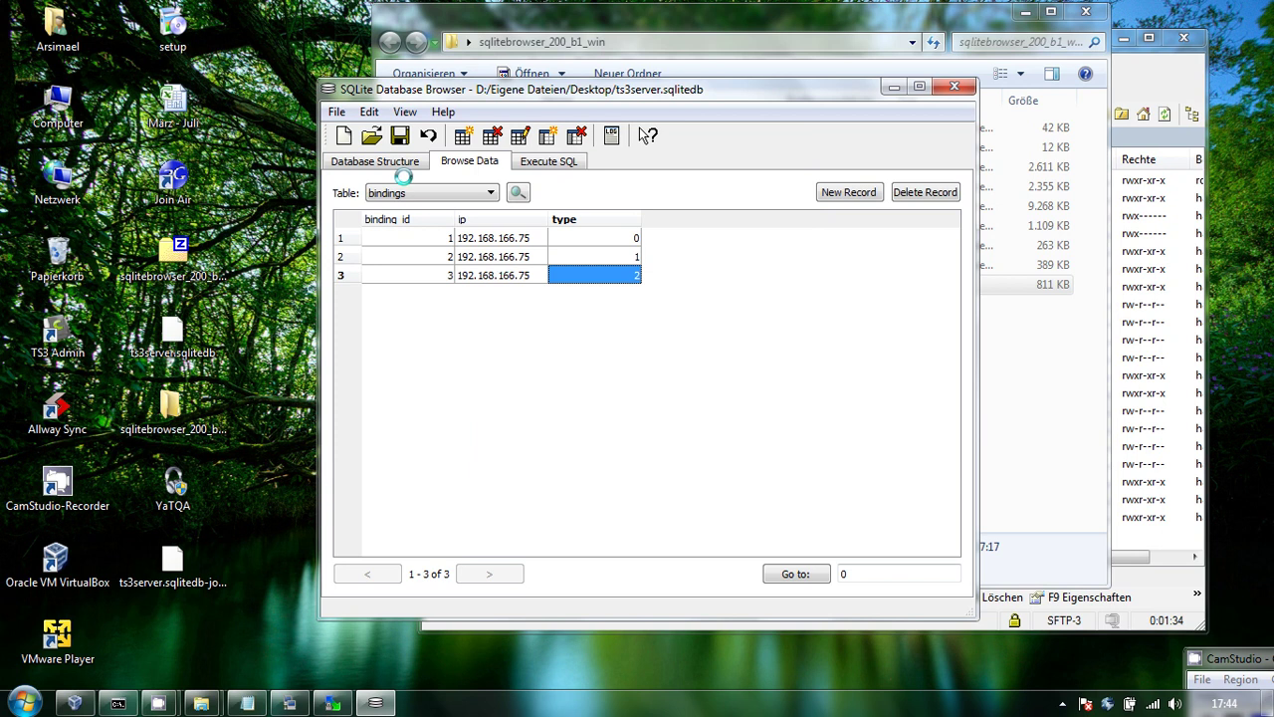
Step: Close the database browser and its folder, and upload the edited ts3server.sqlitedb to /home/harry, overwriting the remote file
{"action": "left_click", "coordinate": [960, 88]}
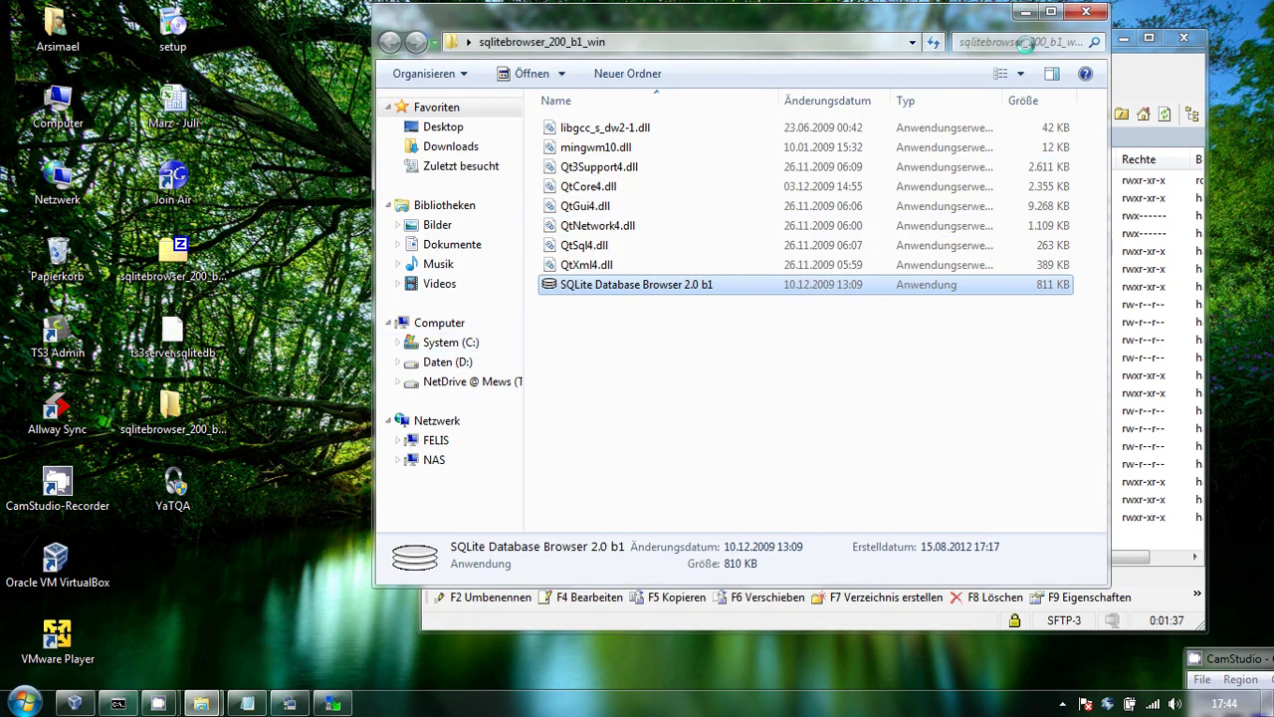
{"action": "left_click", "coordinate": [1085, 12]}
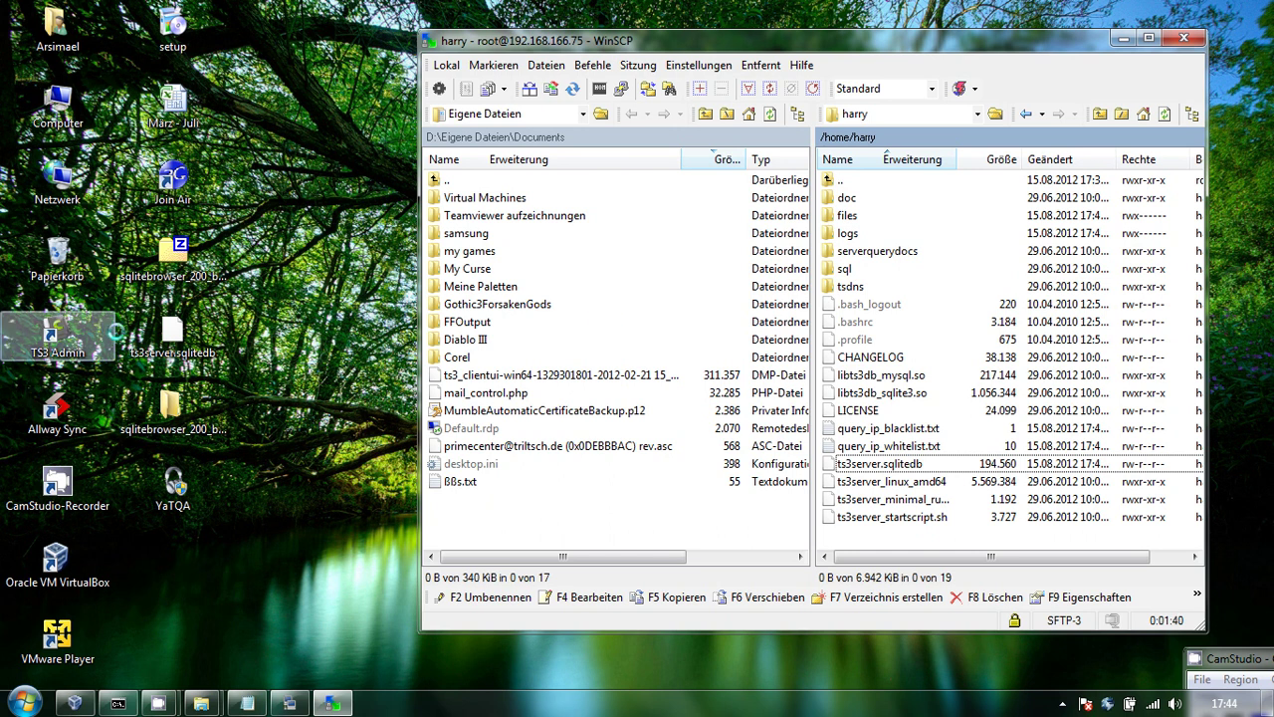
{"action": "left_click_drag", "start_coordinate": [145, 333], "coordinate": [980, 496]}
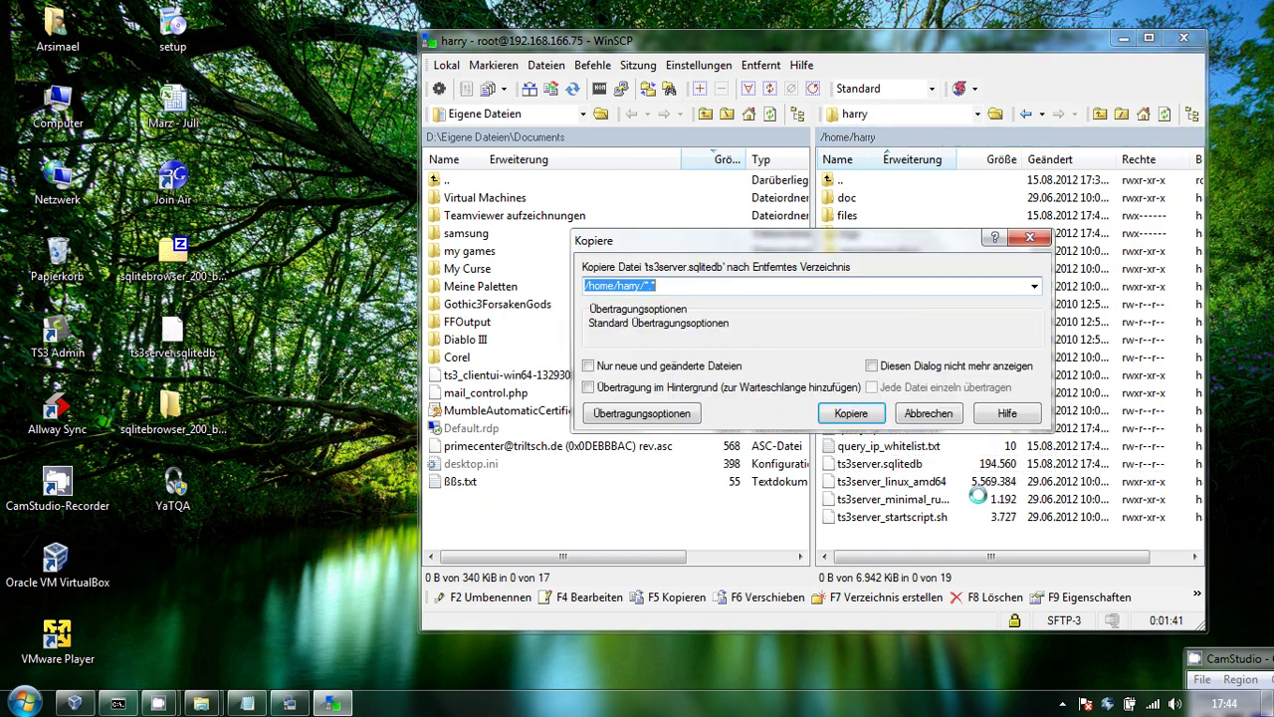
{"action": "left_click", "coordinate": [850, 413]}
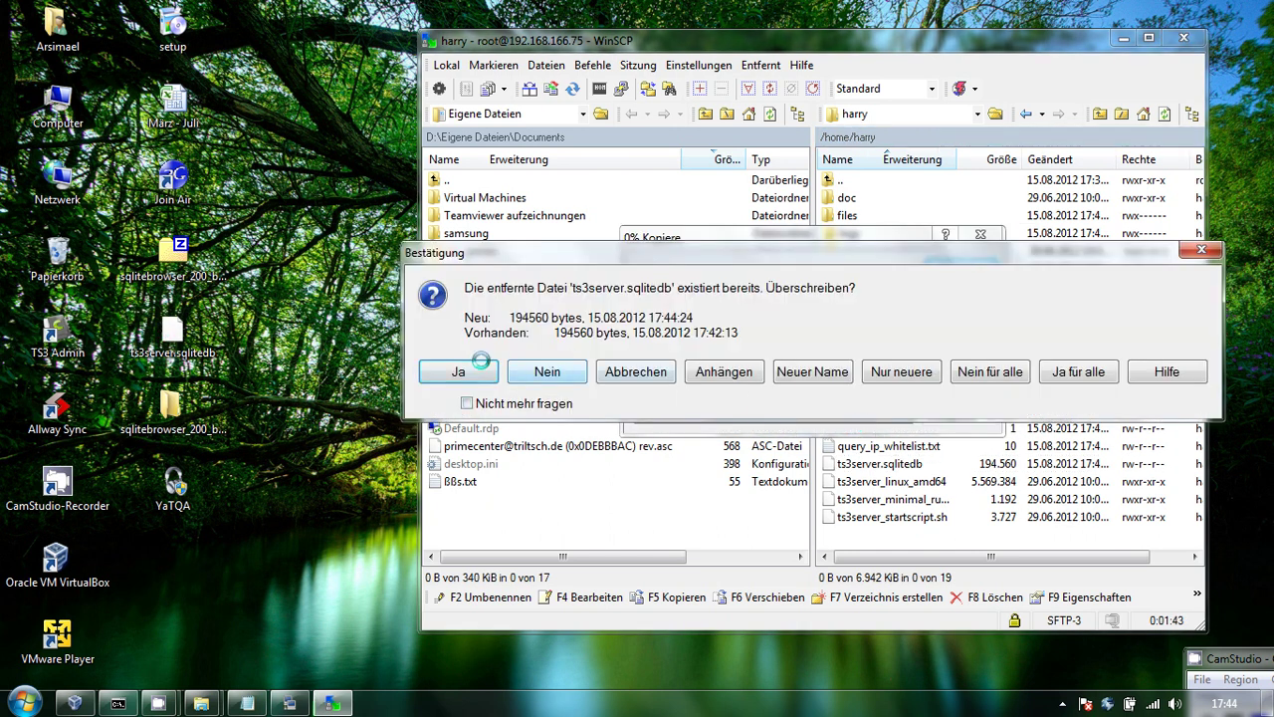
{"action": "left_click", "coordinate": [476, 366]}
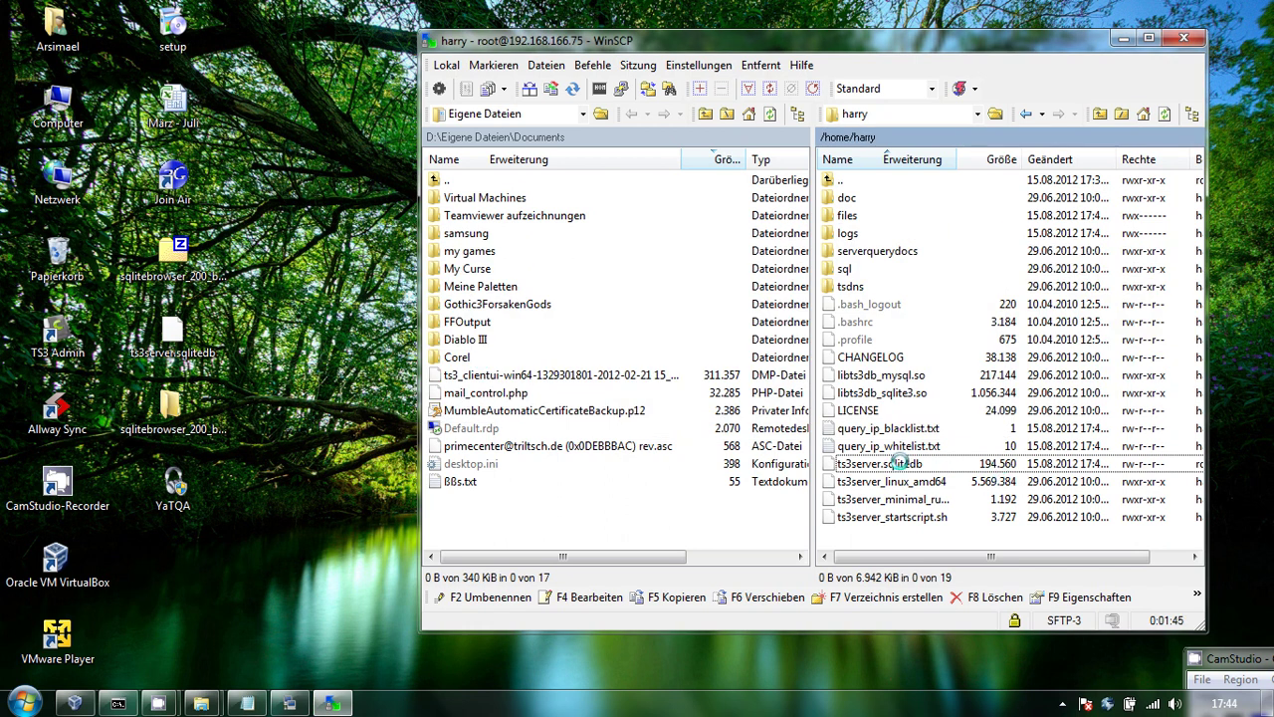
Step: Assign the remote ts3server.sqlitedb in /home/harry to owner harry [1001] and group users [100]
{"action": "right_click", "coordinate": [901, 463]}
{"action": "left_click", "coordinate": [967, 448]}
{"action": "left_click", "coordinate": [875, 309]}
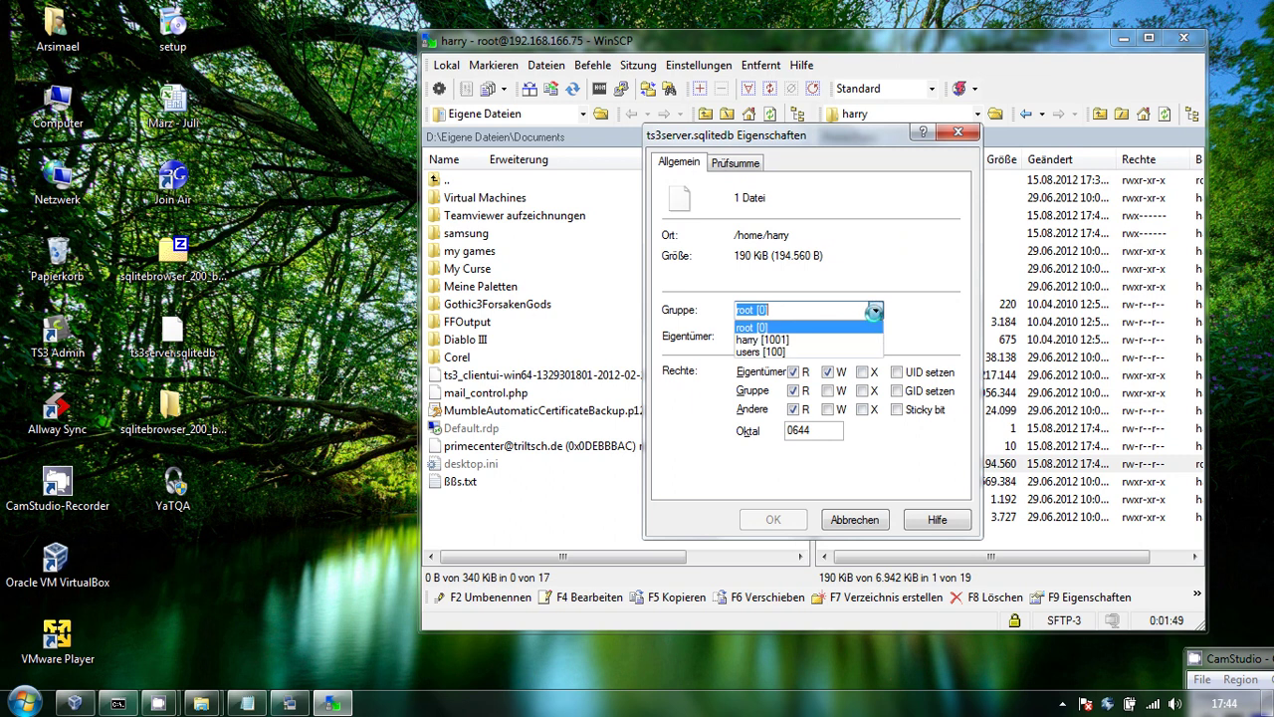
{"action": "left_click", "coordinate": [763, 339]}
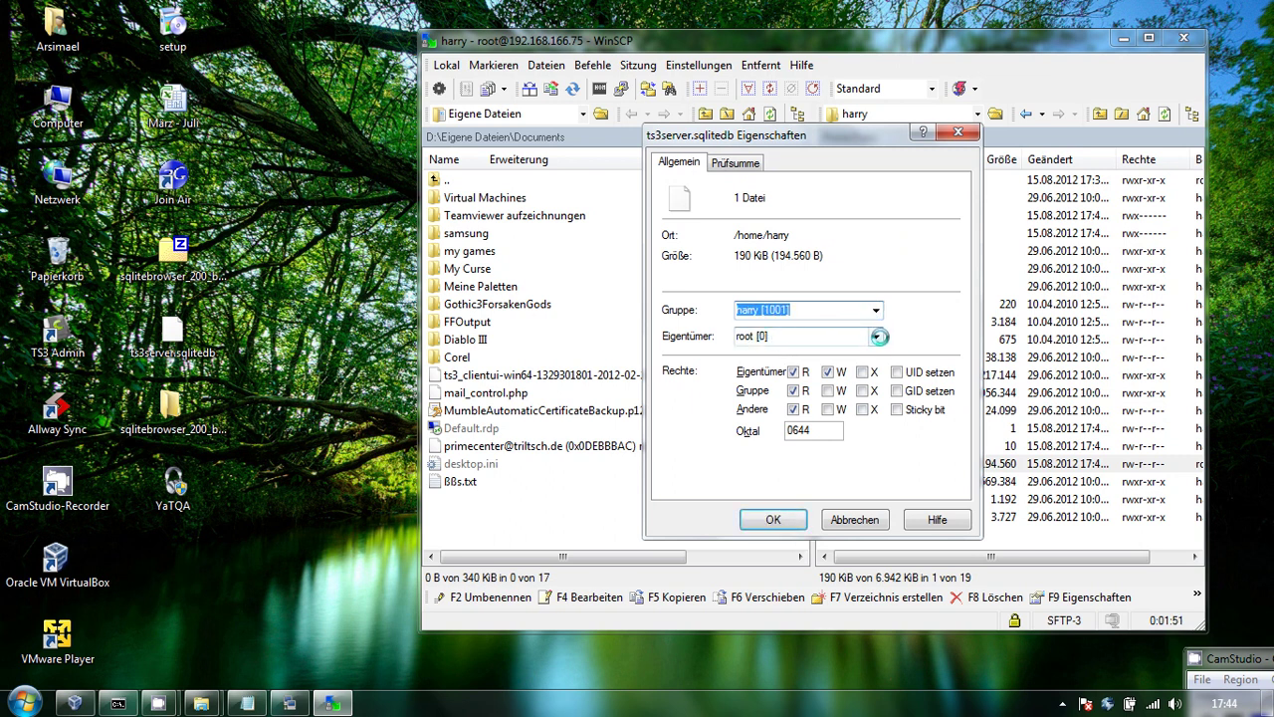
{"action": "left_click", "coordinate": [875, 337]}
{"action": "left_click", "coordinate": [824, 364]}
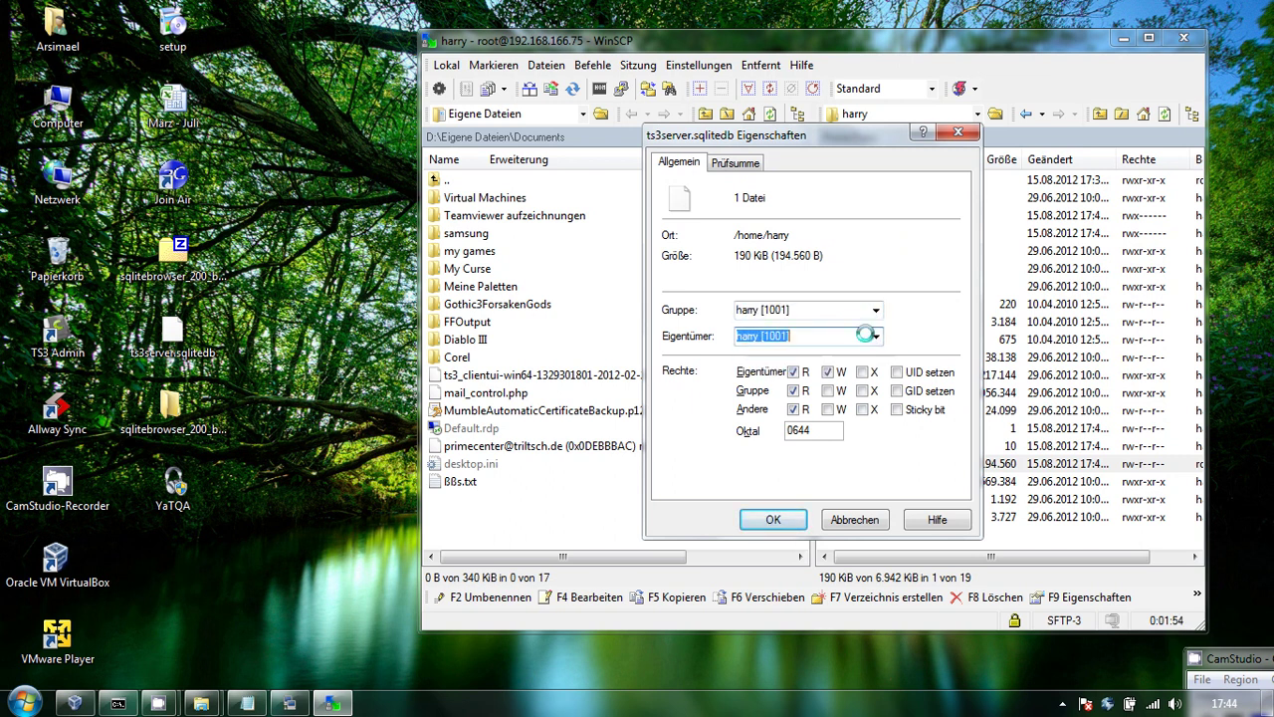
{"action": "left_click", "coordinate": [874, 310]}
{"action": "left_click", "coordinate": [825, 351]}
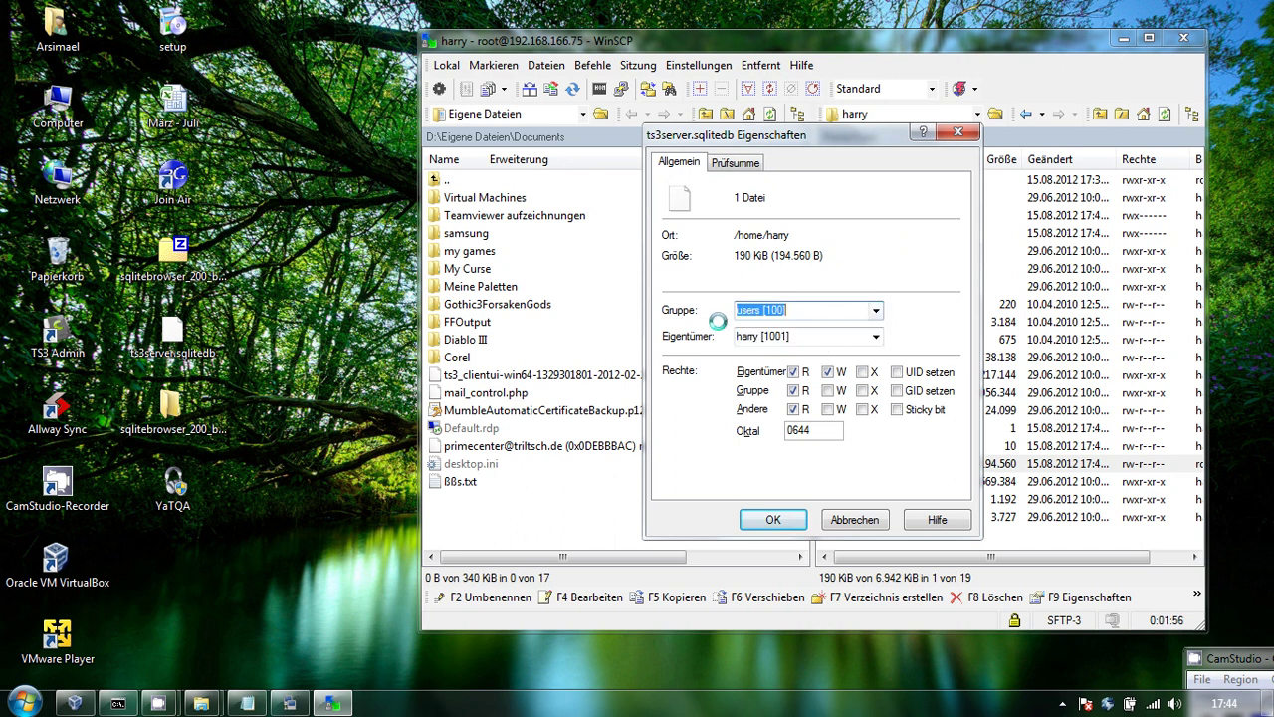
{"action": "left_click", "coordinate": [773, 520]}
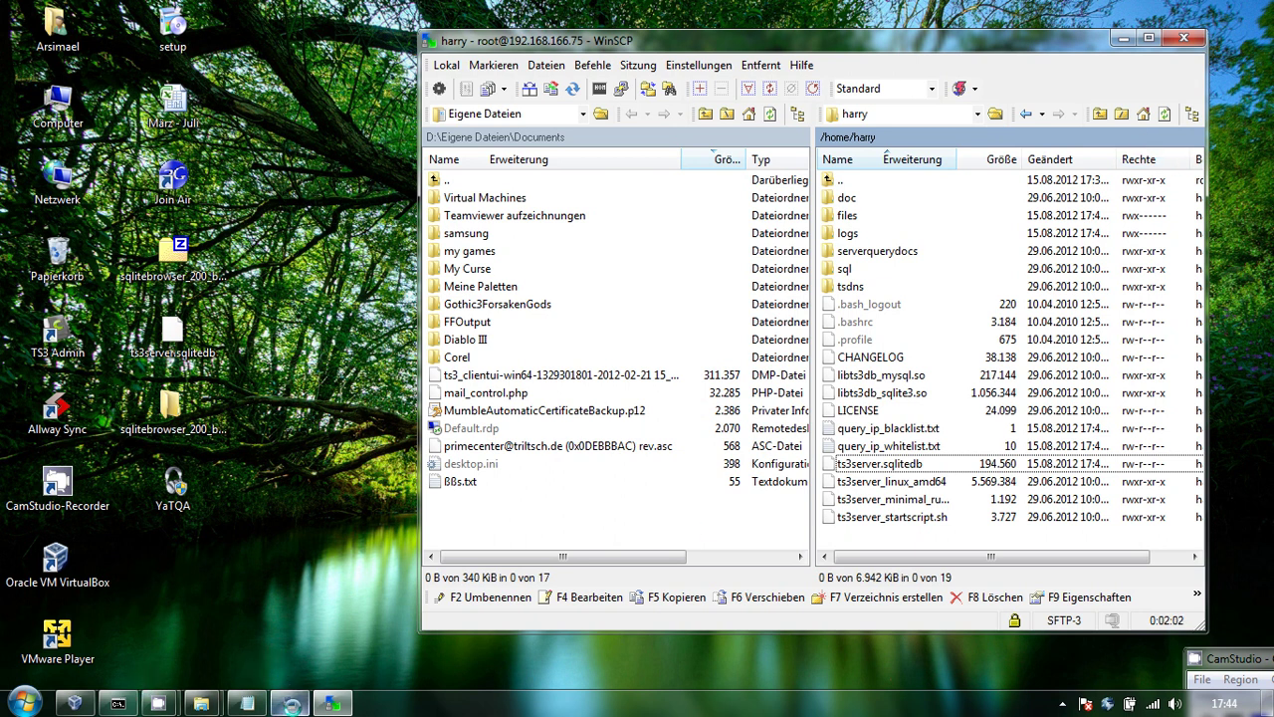
Step: Switch to the KiTTY terminal and start harry's server with sh ts3server_startscript.sh start
{"action": "left_click", "coordinate": [290, 703]}
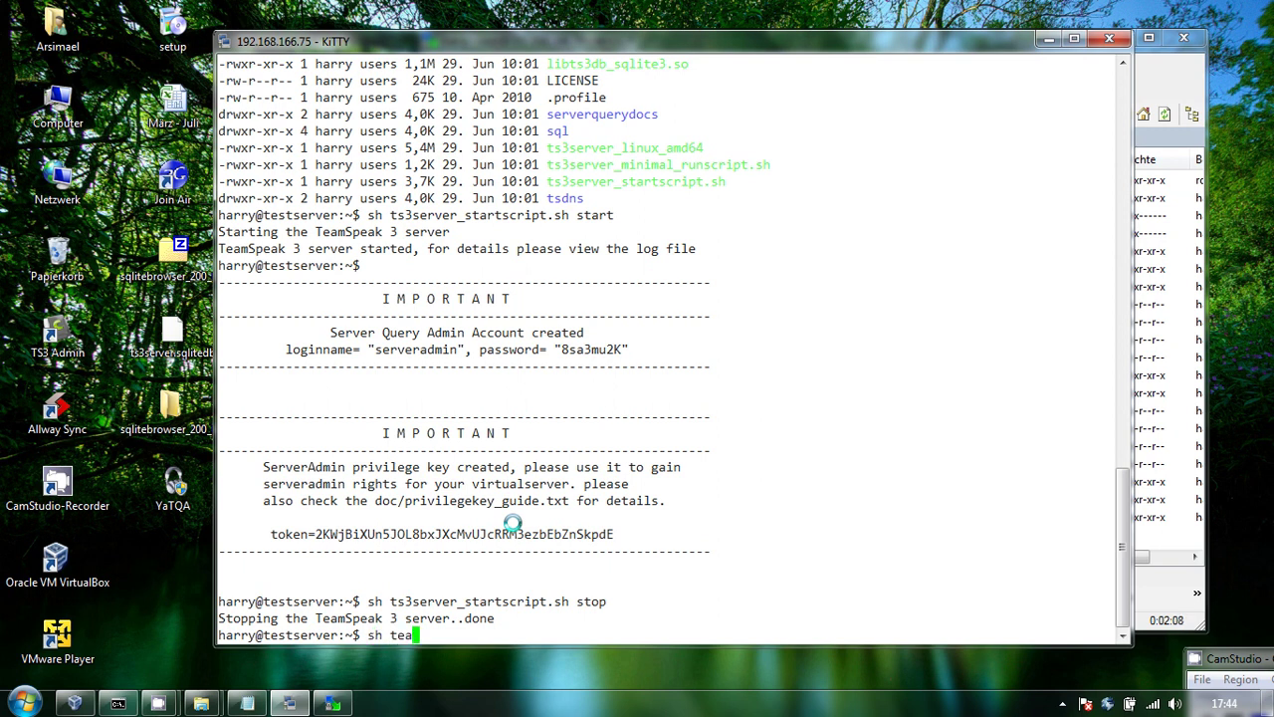
{"action": "type", "text": "sh ts3server_st"}
{"action": "key", "text": "Tab"}
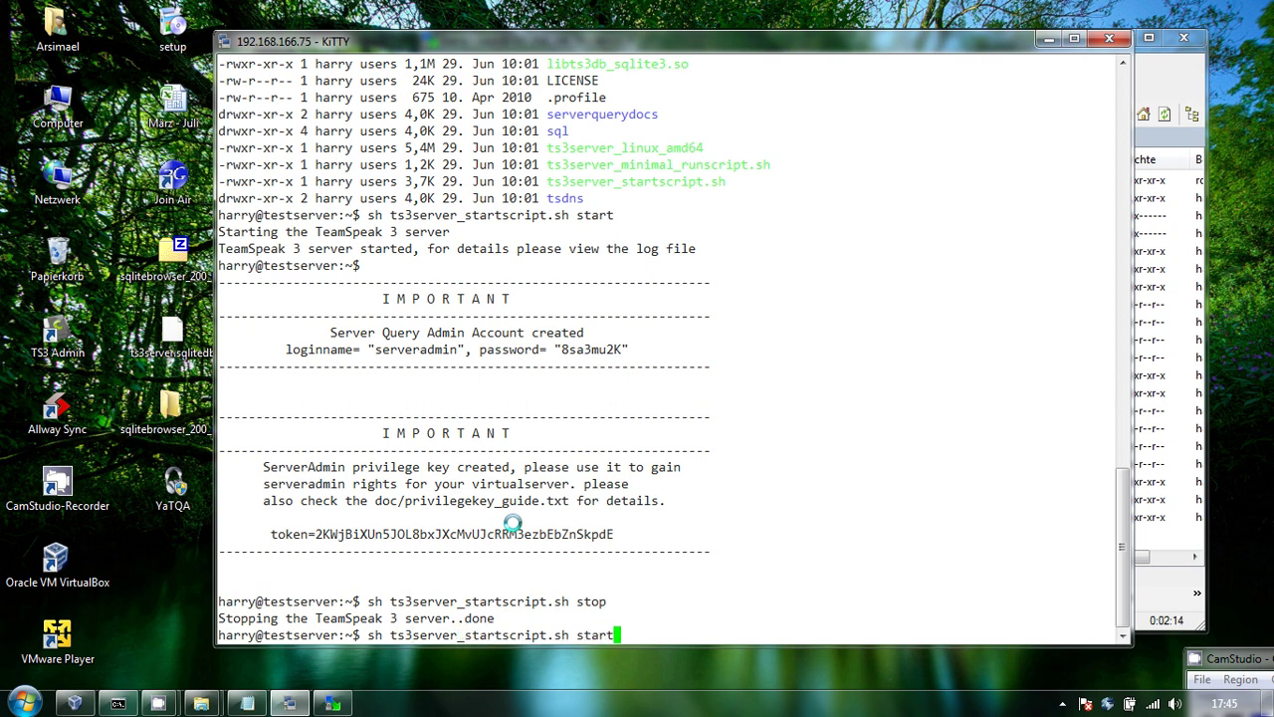
{"action": "key", "text": "Return"}
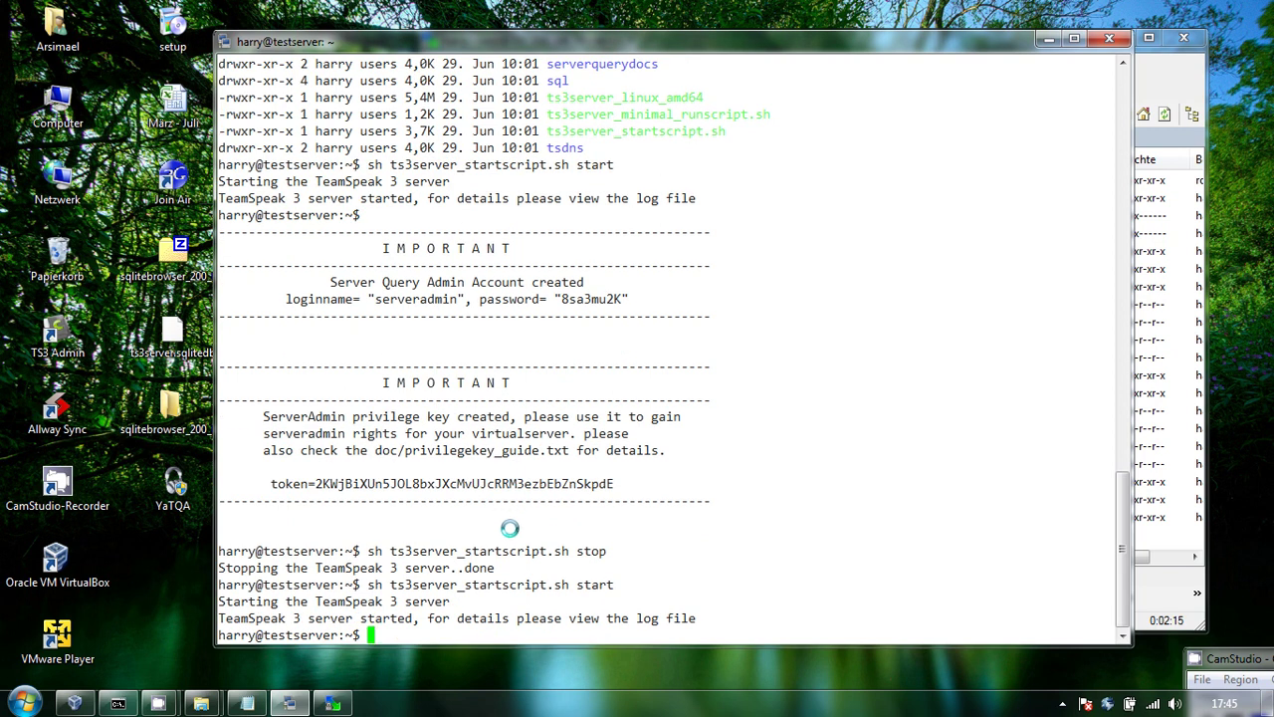
Step: Open the TeamSpeak 3 client and connect to the server at 192.168.166.75
{"action": "mouse_move", "coordinate": [224, 30]}
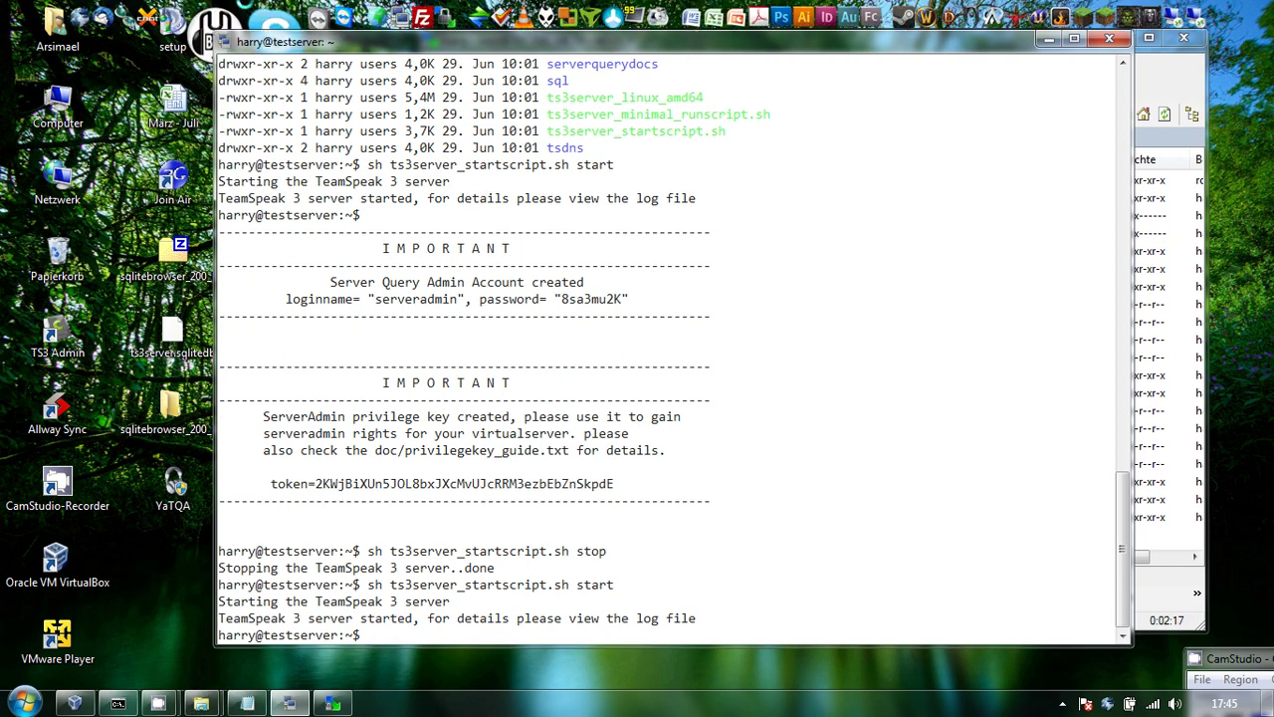
{"action": "left_click", "coordinate": [224, 30]}
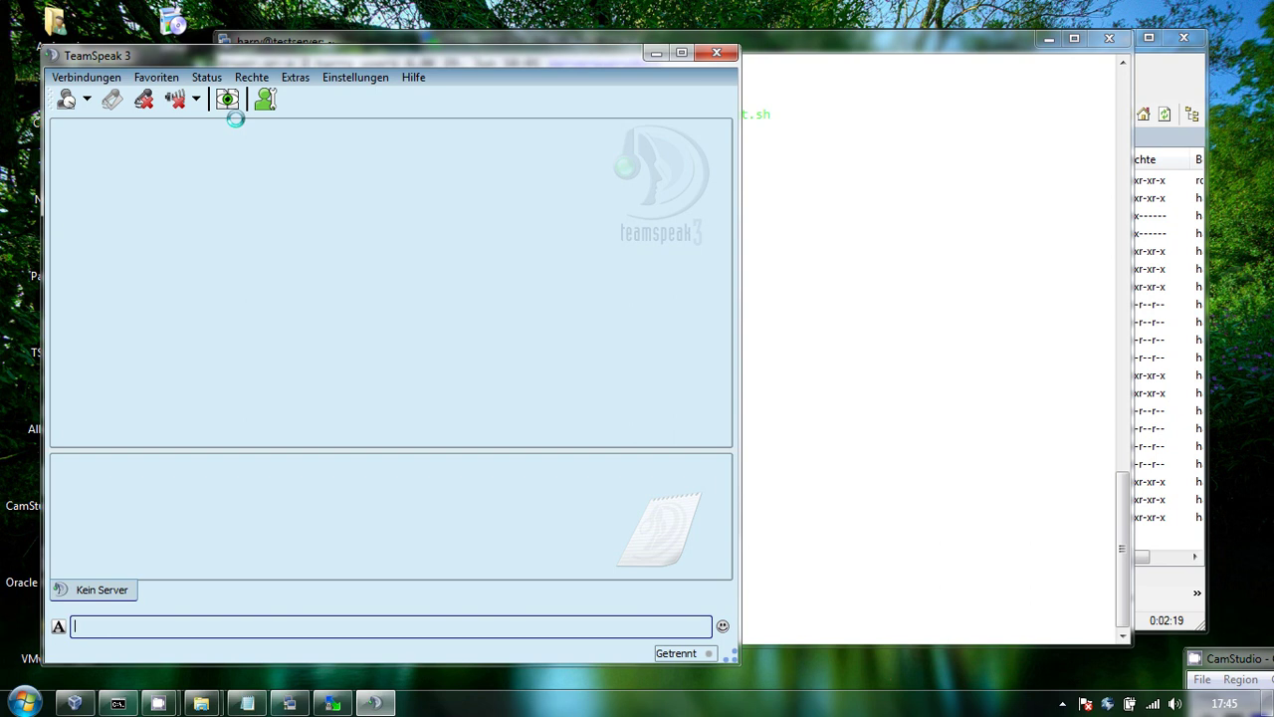
{"action": "left_click", "coordinate": [75, 77]}
{"action": "left_click", "coordinate": [86, 94]}
{"action": "left_click", "coordinate": [346, 410]}
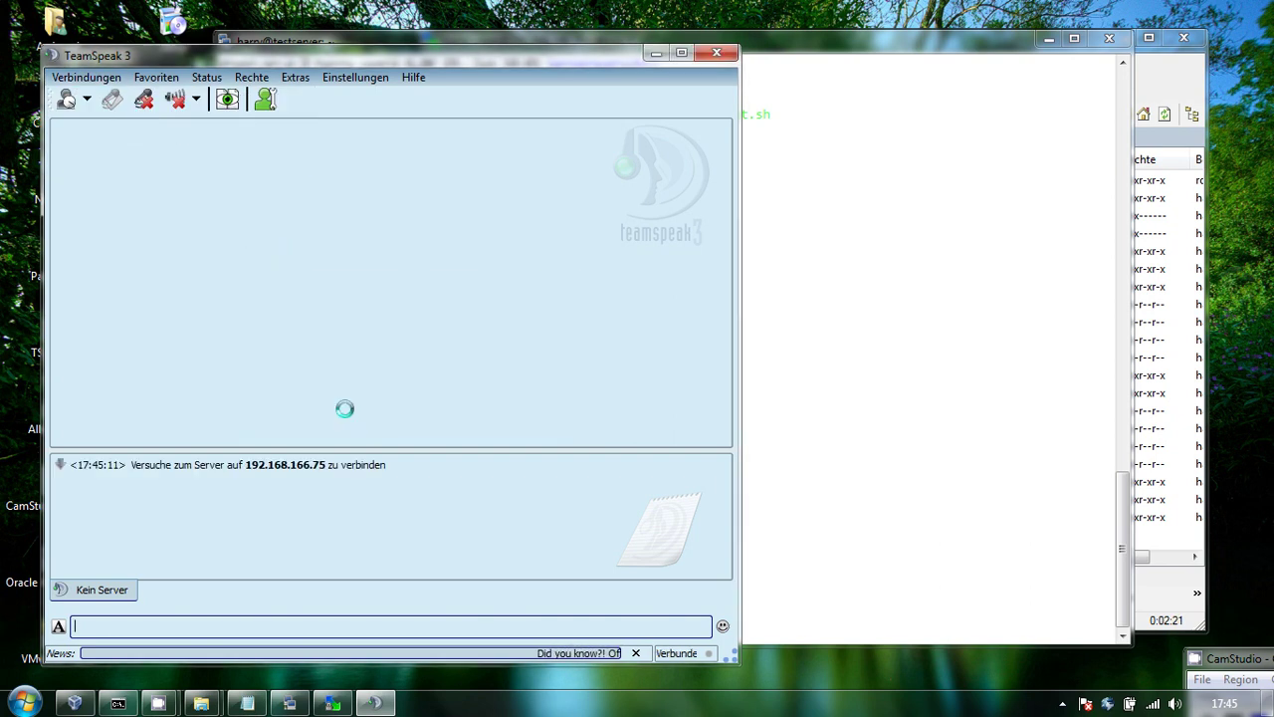
Step: Try to connect the TeamSpeak client to 192.168.166.30, and minimize the client
{"action": "left_click", "coordinate": [85, 78]}
{"action": "left_click", "coordinate": [86, 96]}
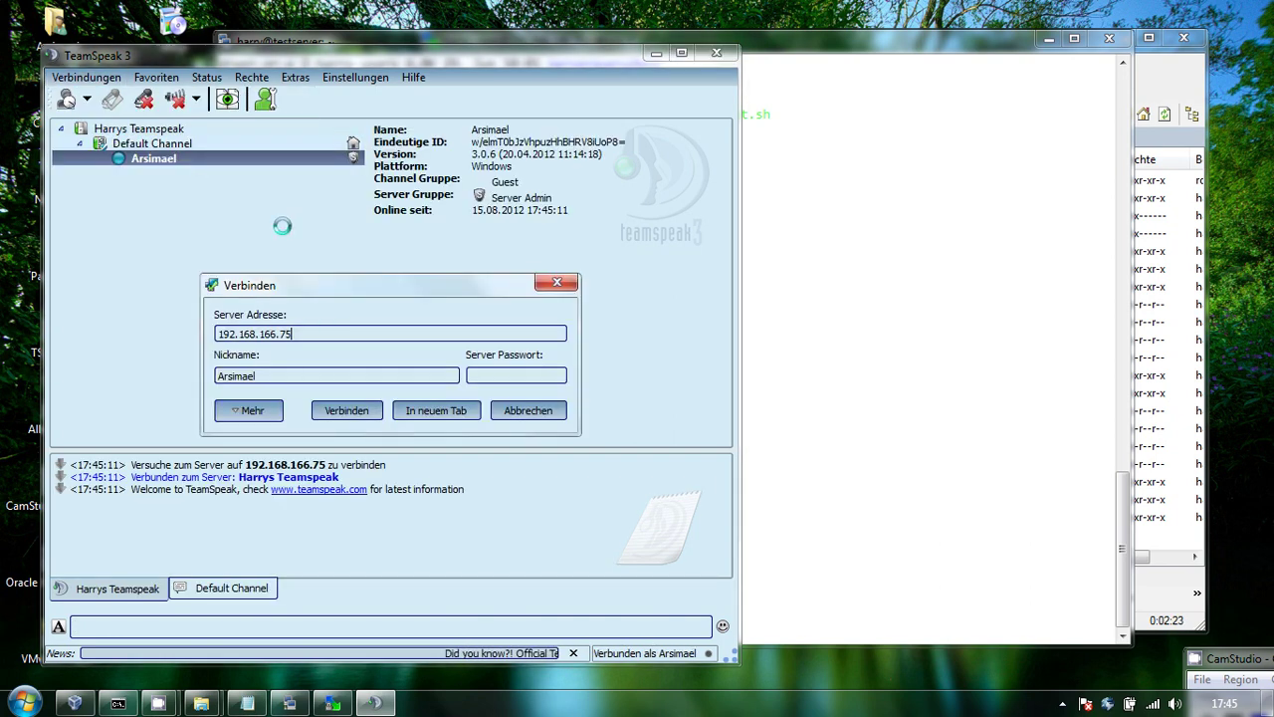
{"action": "type", "text": "30"}
{"action": "key", "text": "Return"}
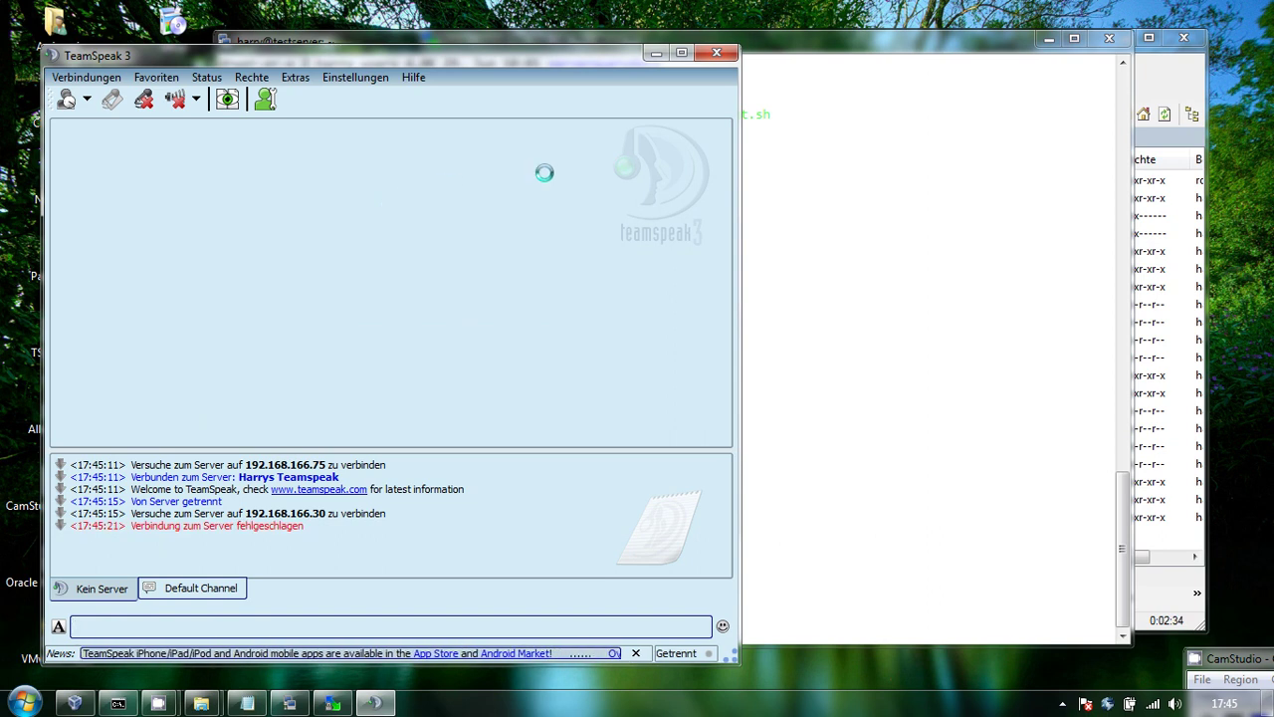
{"action": "left_click", "coordinate": [656, 52]}
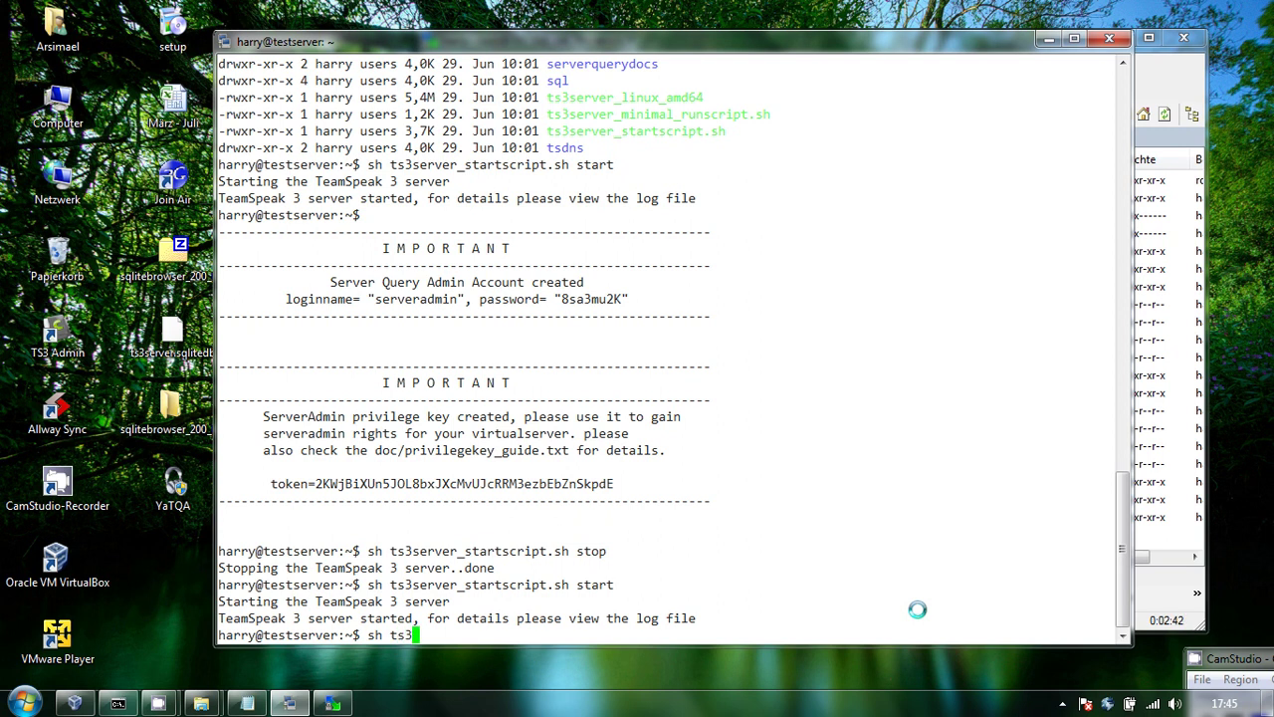
Step: Stop harry's TeamSpeak server with sh ts3server_startscript.sh stop in the terminal
{"action": "type", "text": "erver_s"}
{"action": "key", "text": "Tab"}
{"action": "key", "text": "Return"}
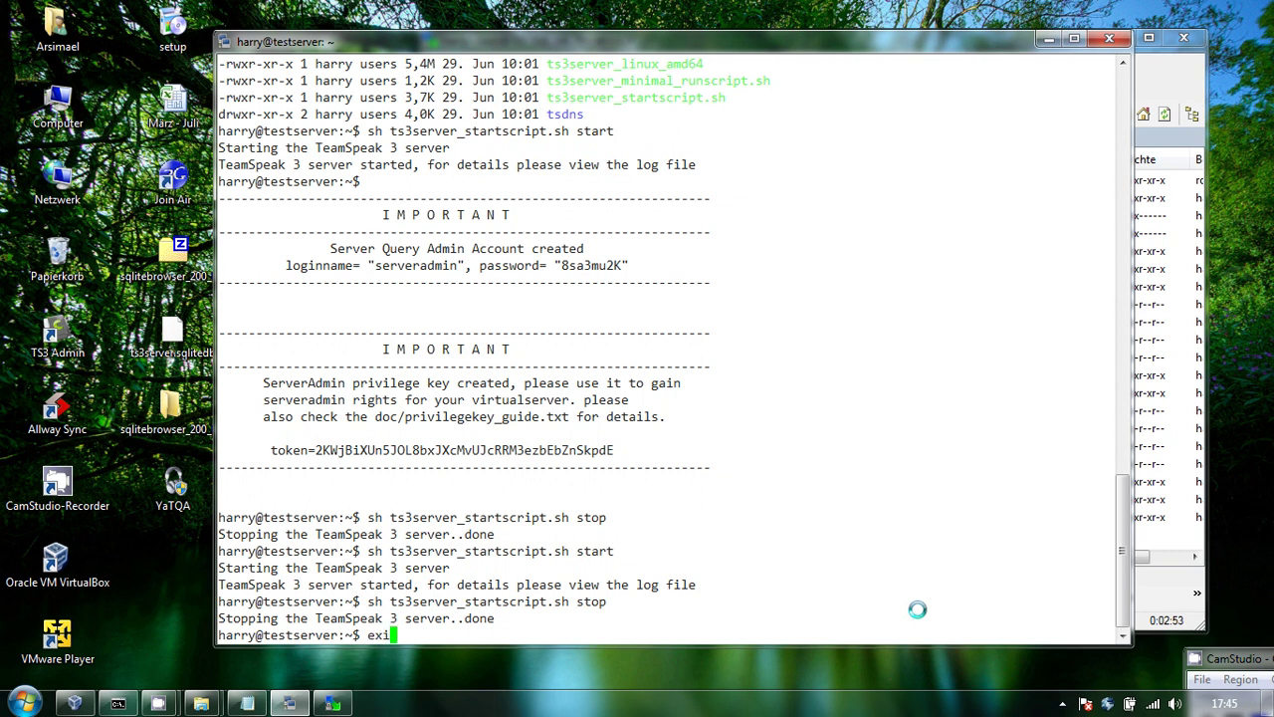
Step: Exit harry's shell, switch to the joe account with su joe, and change to its home directory with cd
{"action": "key", "text": "Return"}
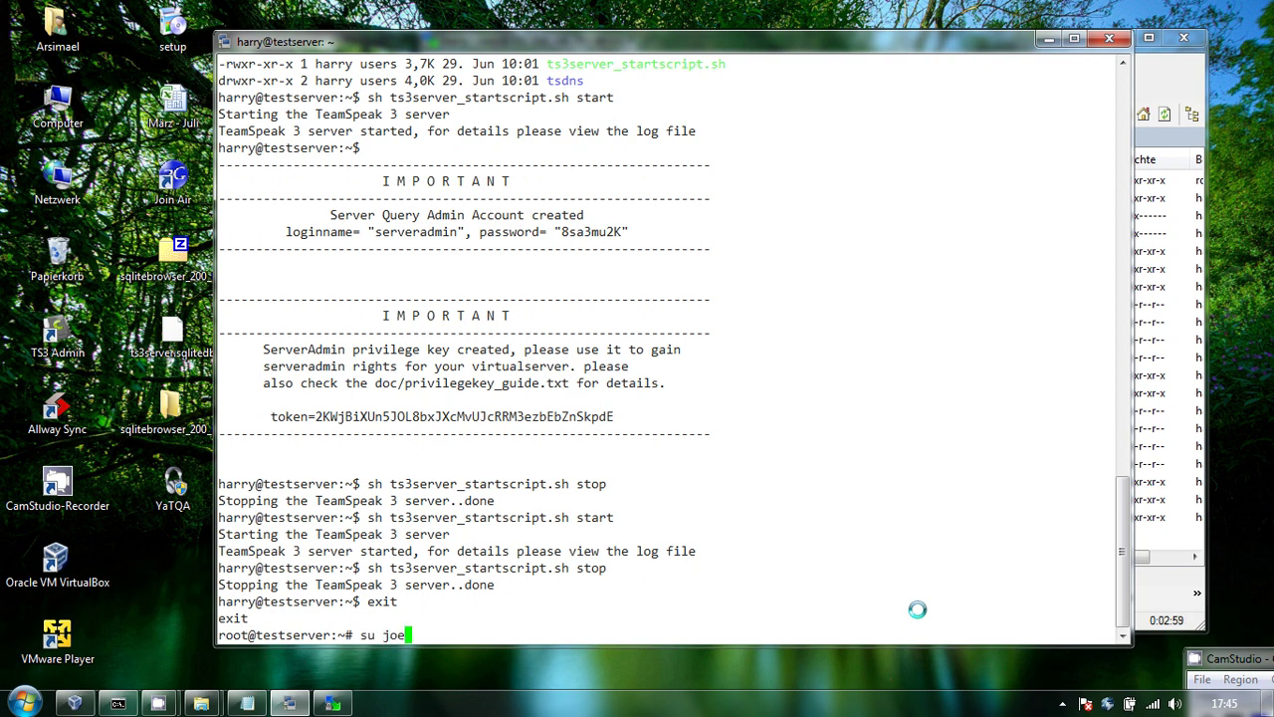
{"action": "key", "text": "Return"}
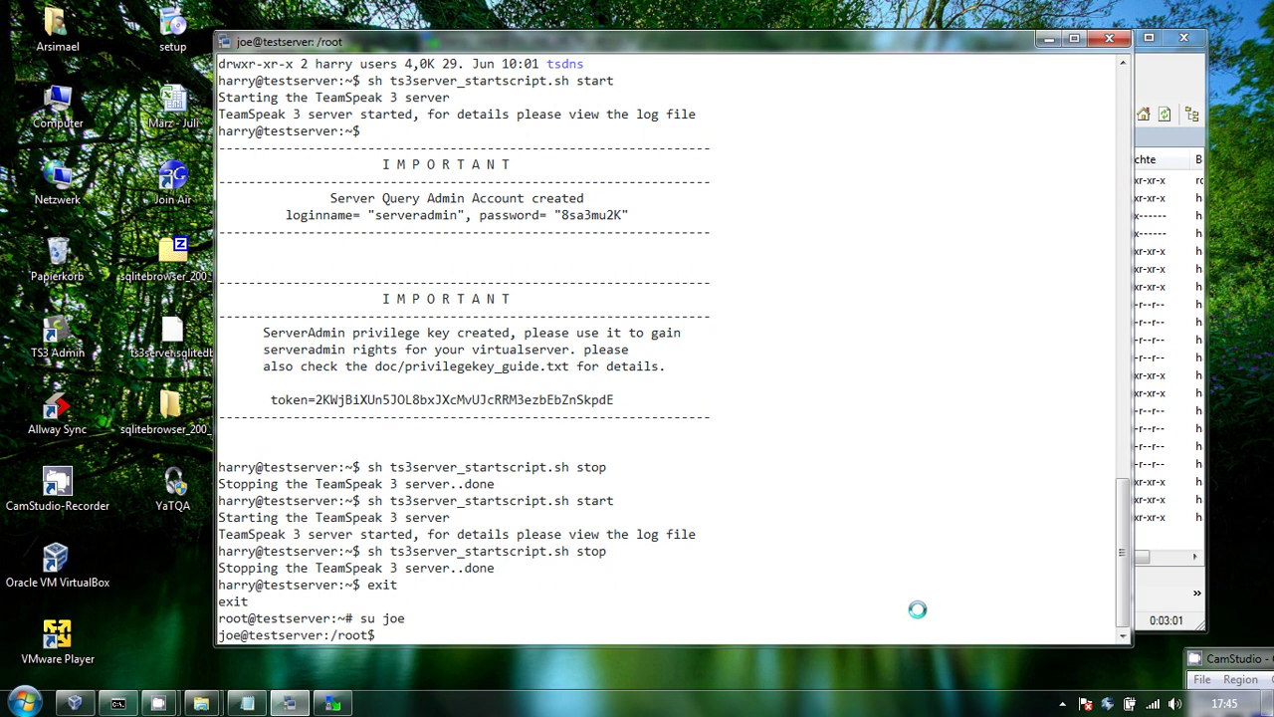
{"action": "key", "text": "Return"}
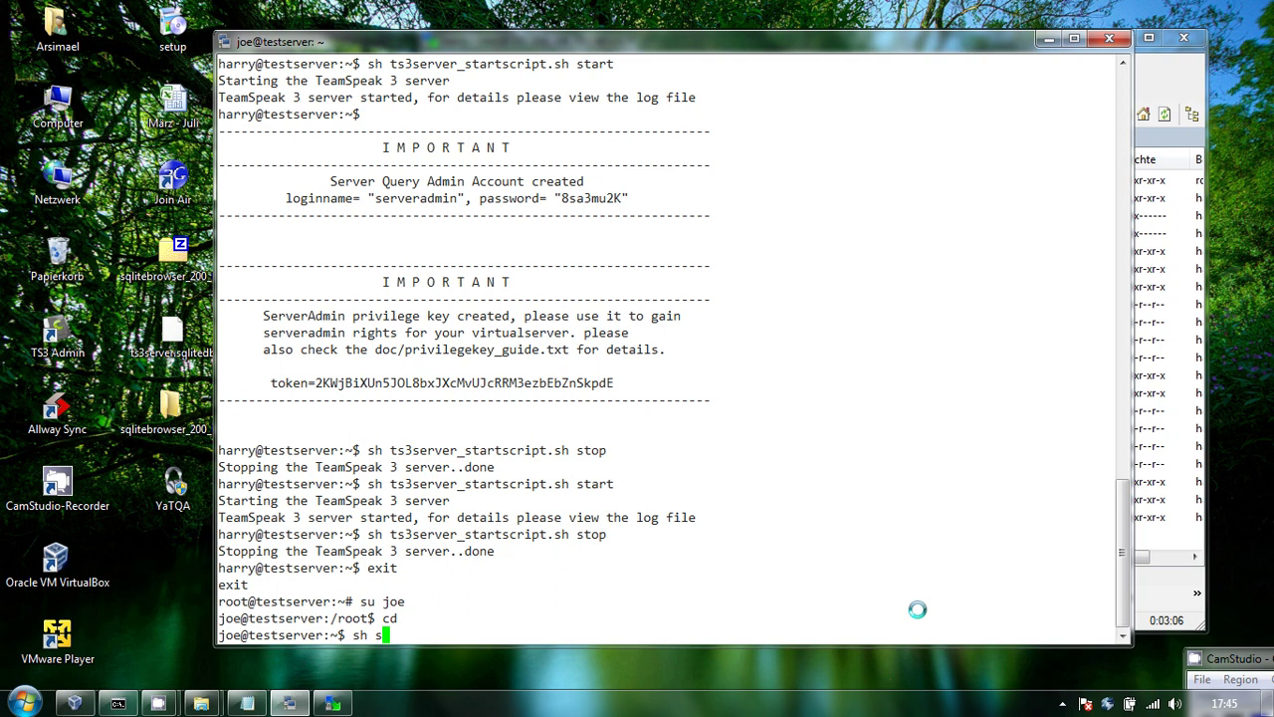
Step: Start joe's TeamSpeak server with sh ts3server_startscript.sh start
{"action": "type", "text": "sh ts3"}
{"action": "key", "text": "Tab"}
{"action": "type", "text": "s"}
{"action": "key", "text": "Tab"}
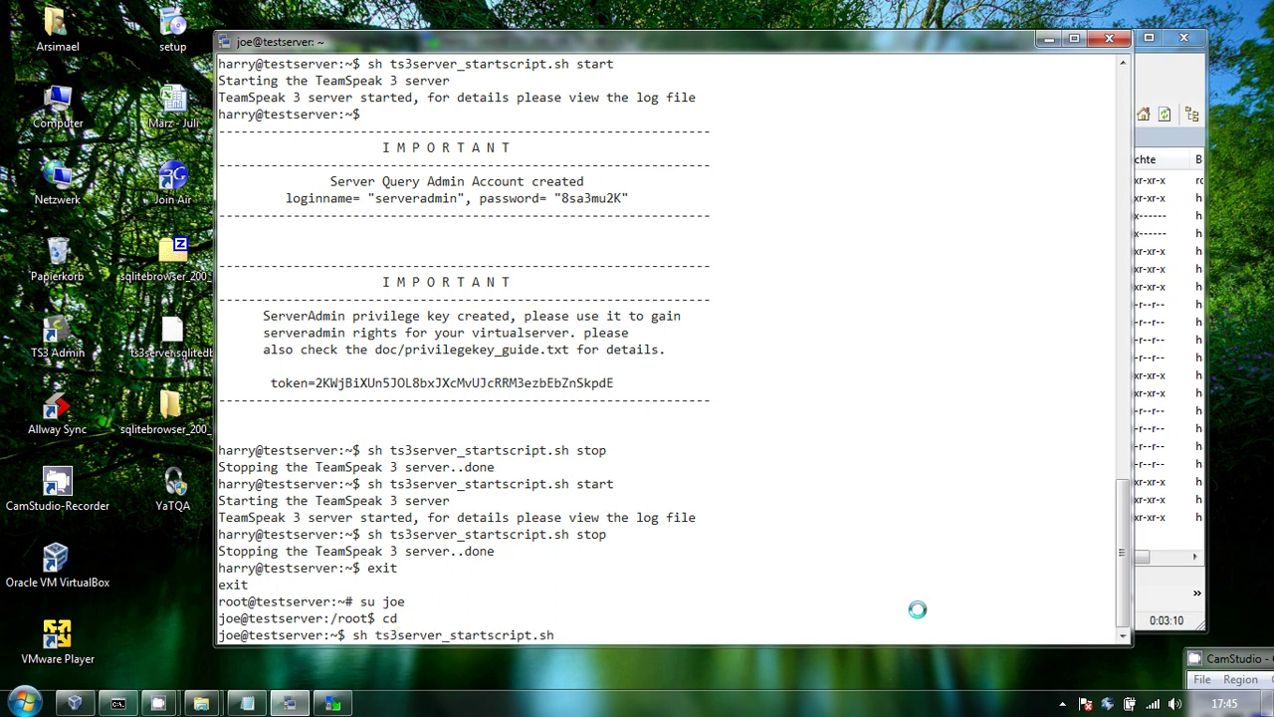
{"action": "type", "text": "start"}
{"action": "key", "text": "Return"}
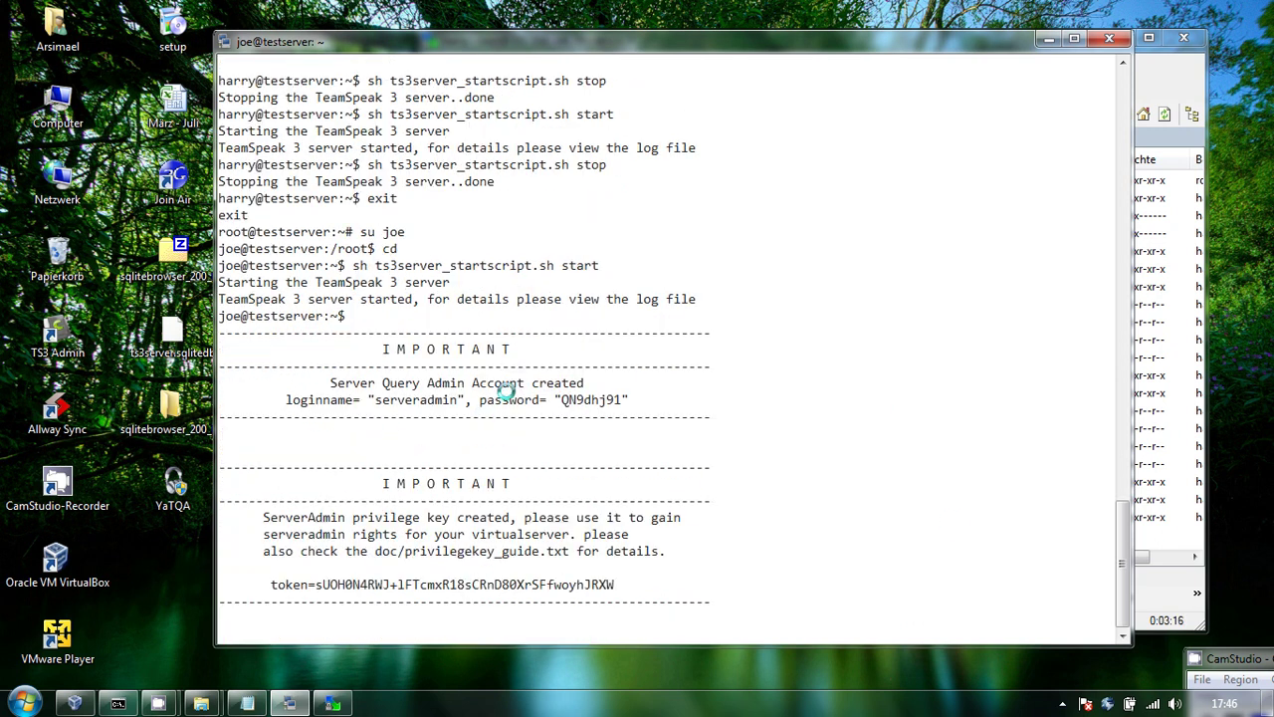
Step: Copy the generated server query login and privilege key from the terminal into the open text note below harry's data, under the heading "Joe:"
{"action": "left_click_drag", "start_coordinate": [749, 623], "coordinate": [726, 603]}
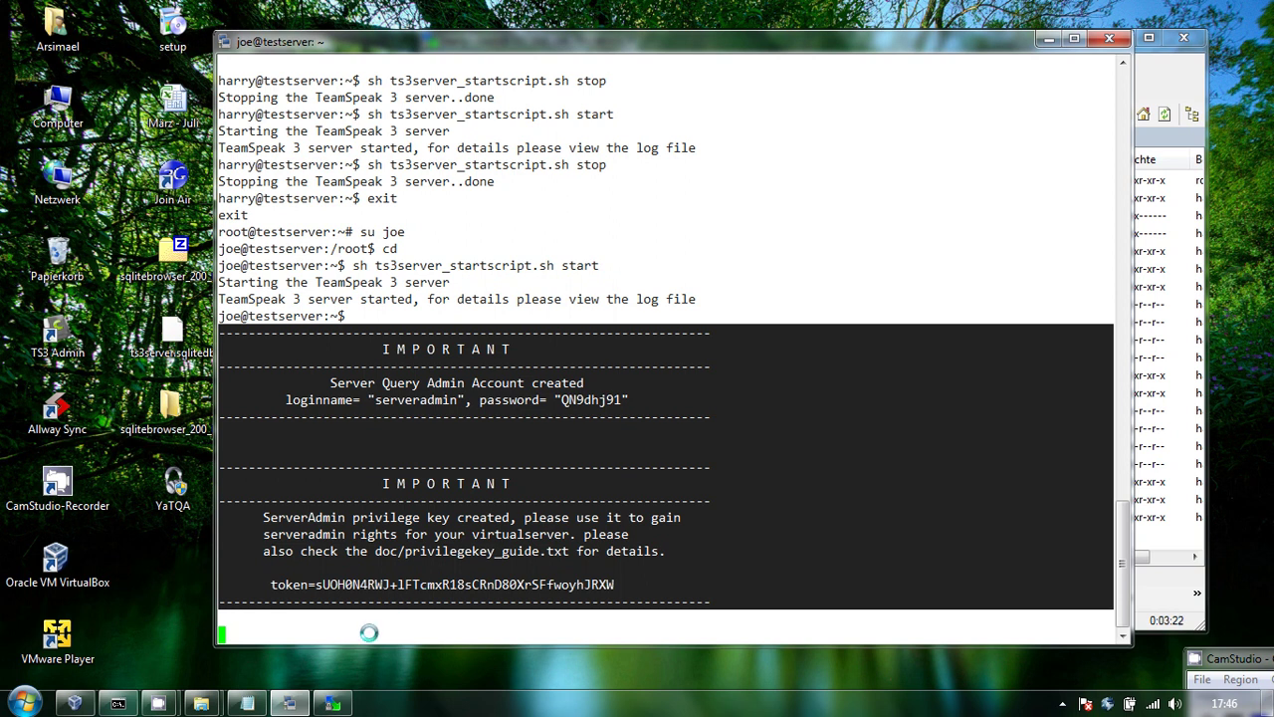
{"action": "left_click", "coordinate": [247, 704]}
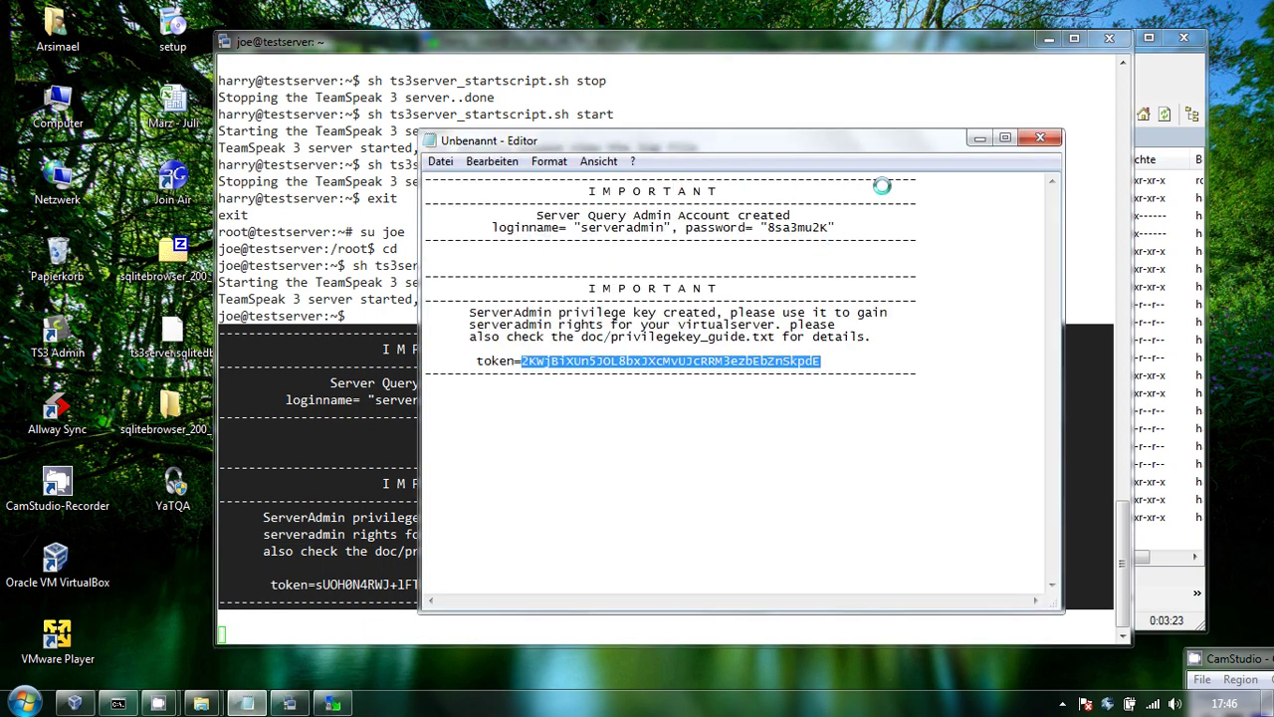
{"action": "left_click", "coordinate": [983, 387]}
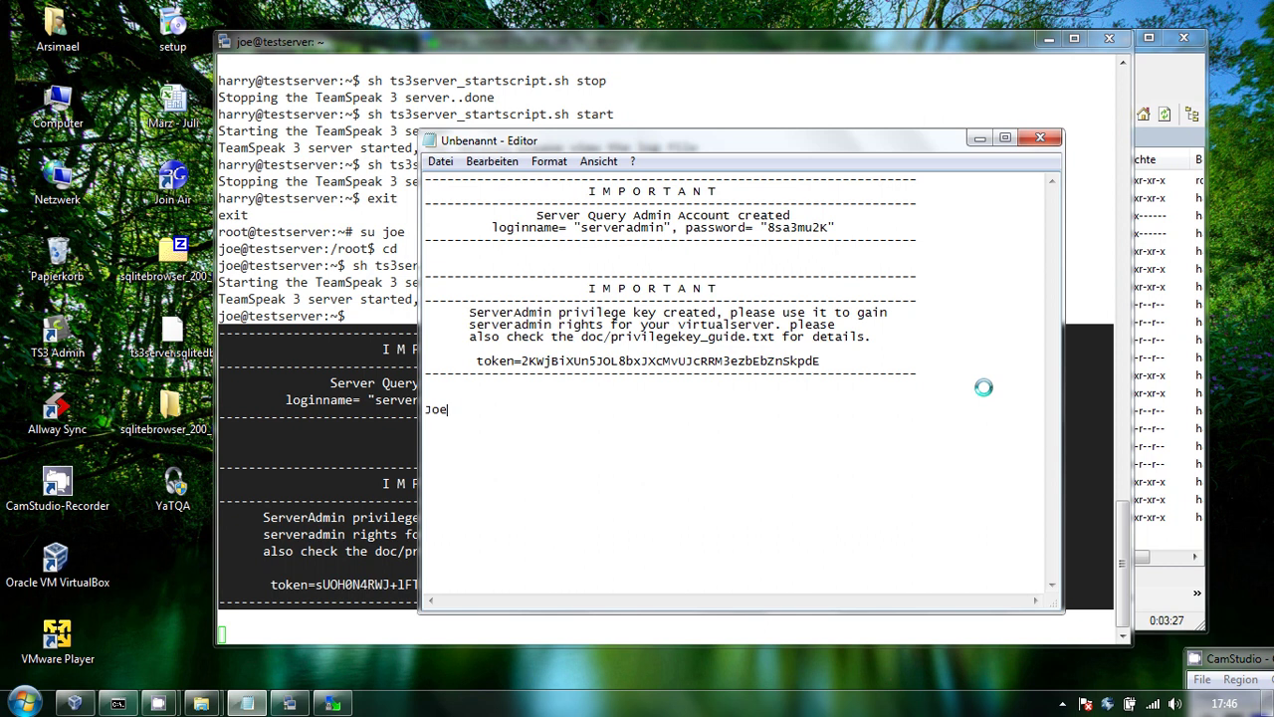
{"action": "type", "text": "Joe:"}
{"action": "key", "text": "ctrl+v"}
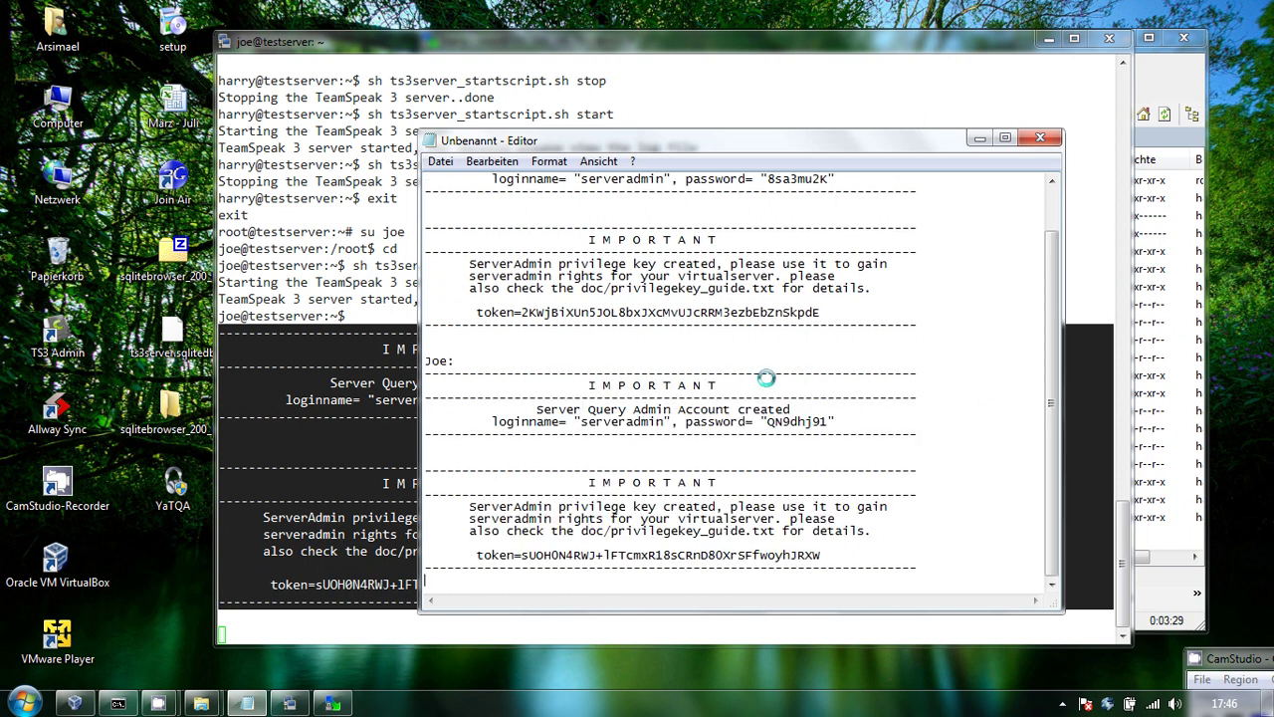
{"action": "left_click", "coordinate": [979, 136]}
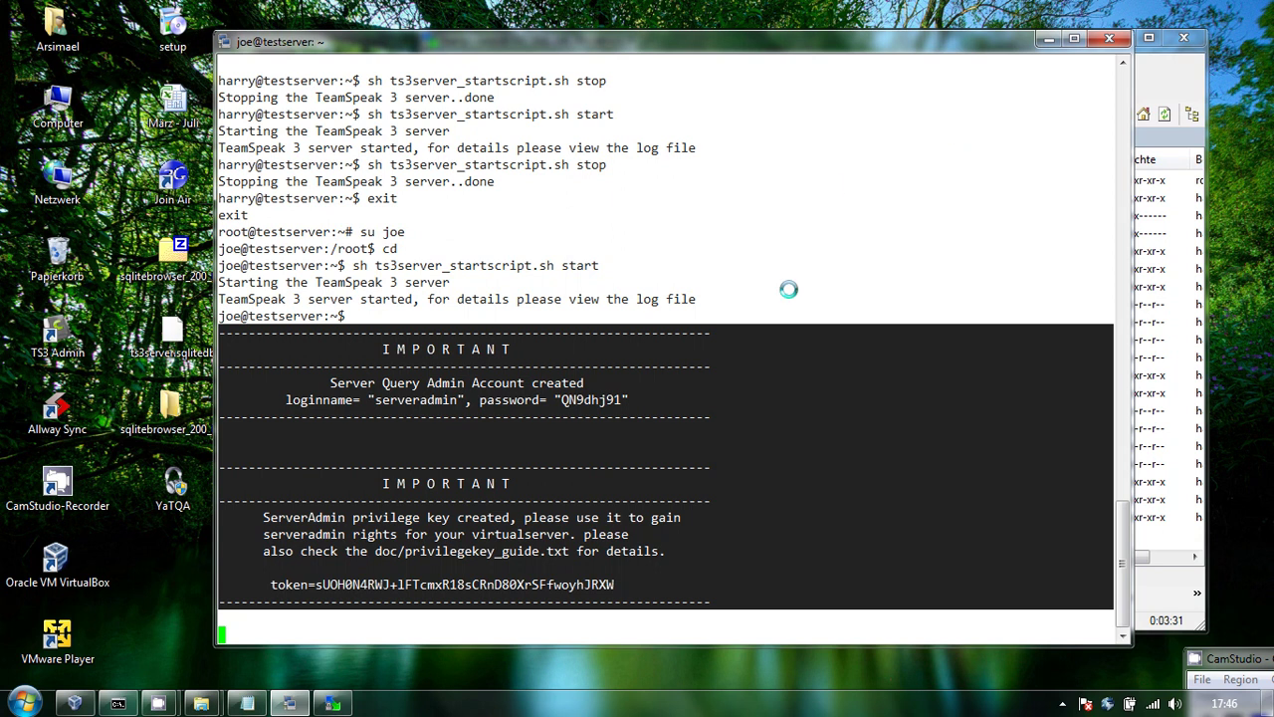
Step: Return to the TeamSpeak client and connect it to joe's server at 192.168.166.30
{"action": "key", "text": "Return"}
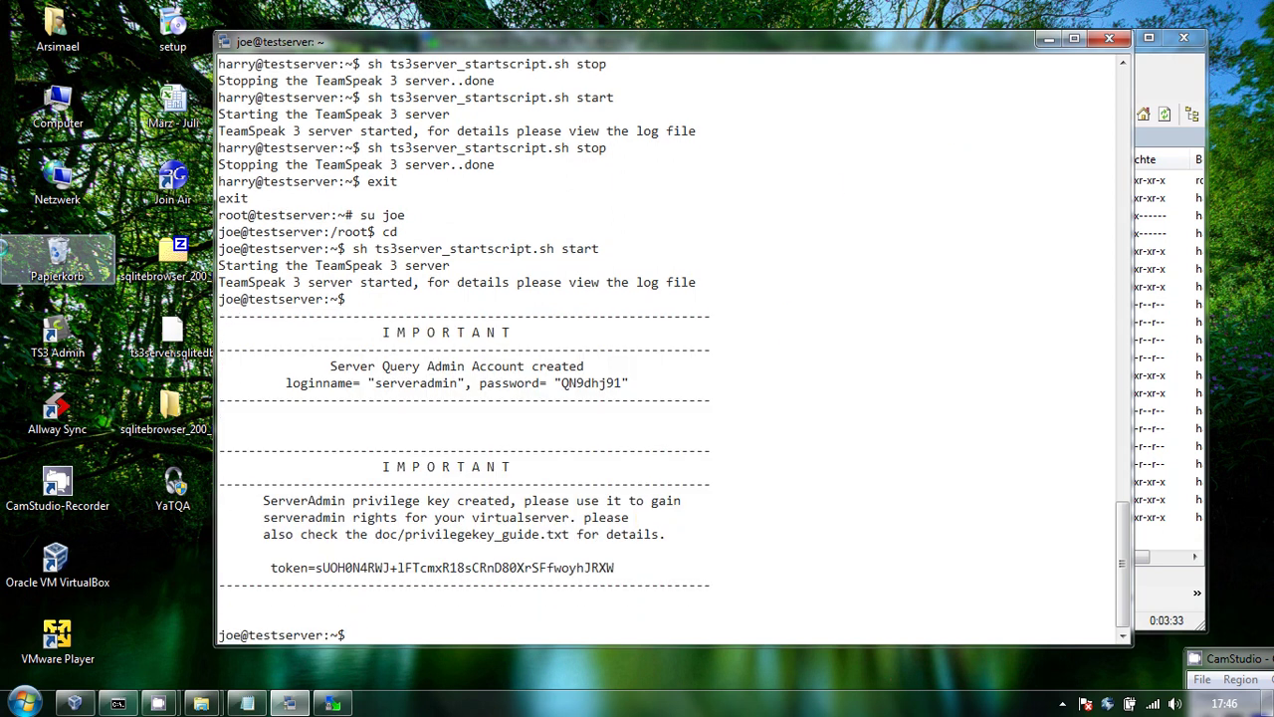
{"action": "left_click", "coordinate": [209, 30]}
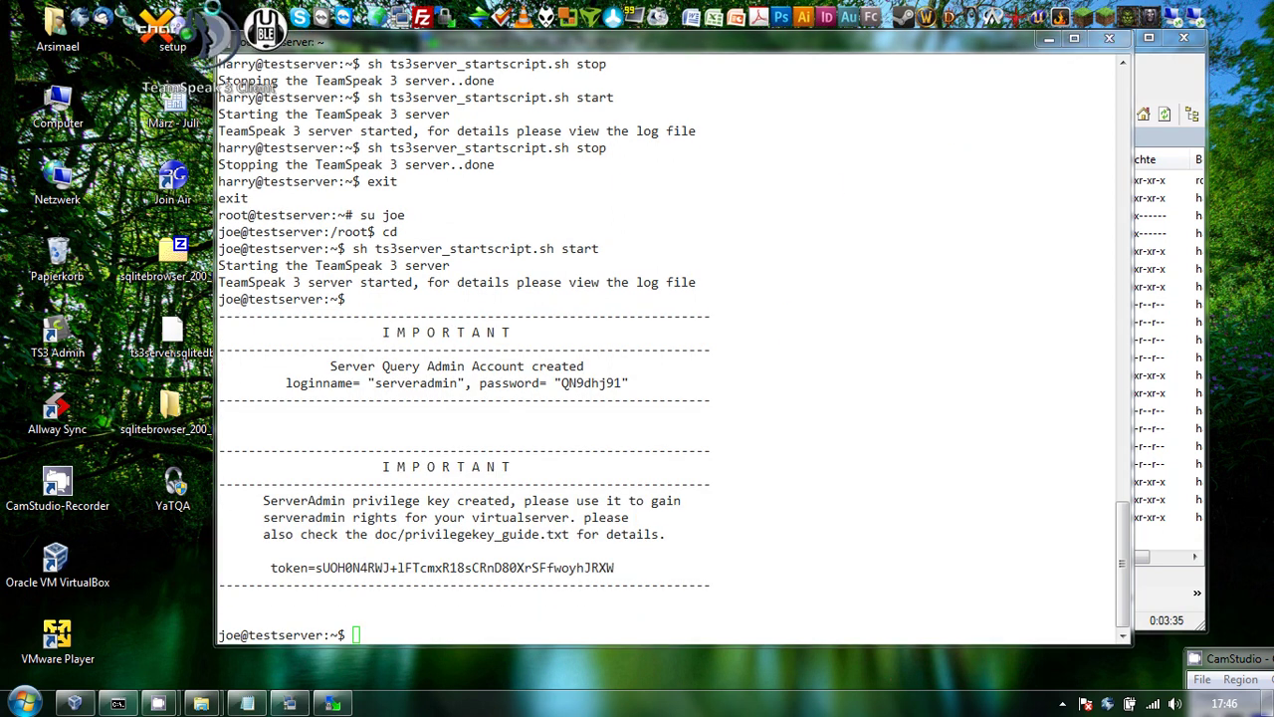
{"action": "left_click", "coordinate": [87, 77]}
{"action": "left_click", "coordinate": [95, 94]}
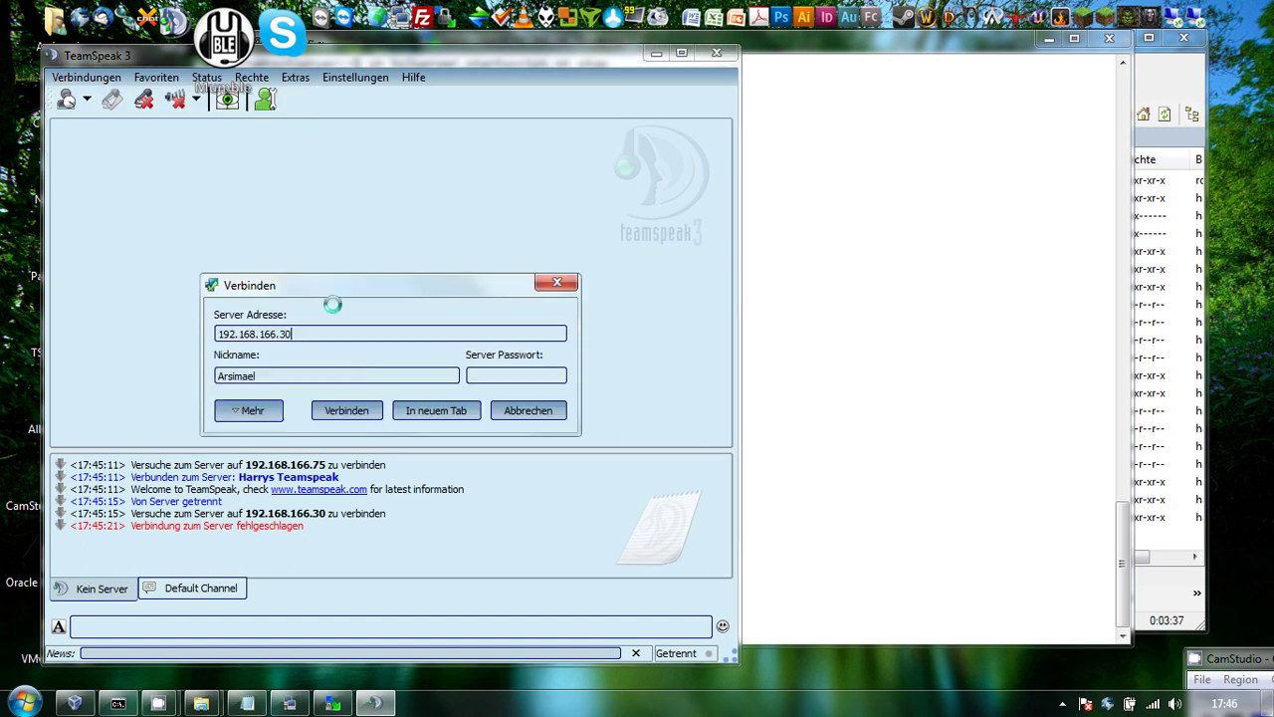
{"action": "left_click", "coordinate": [349, 412]}
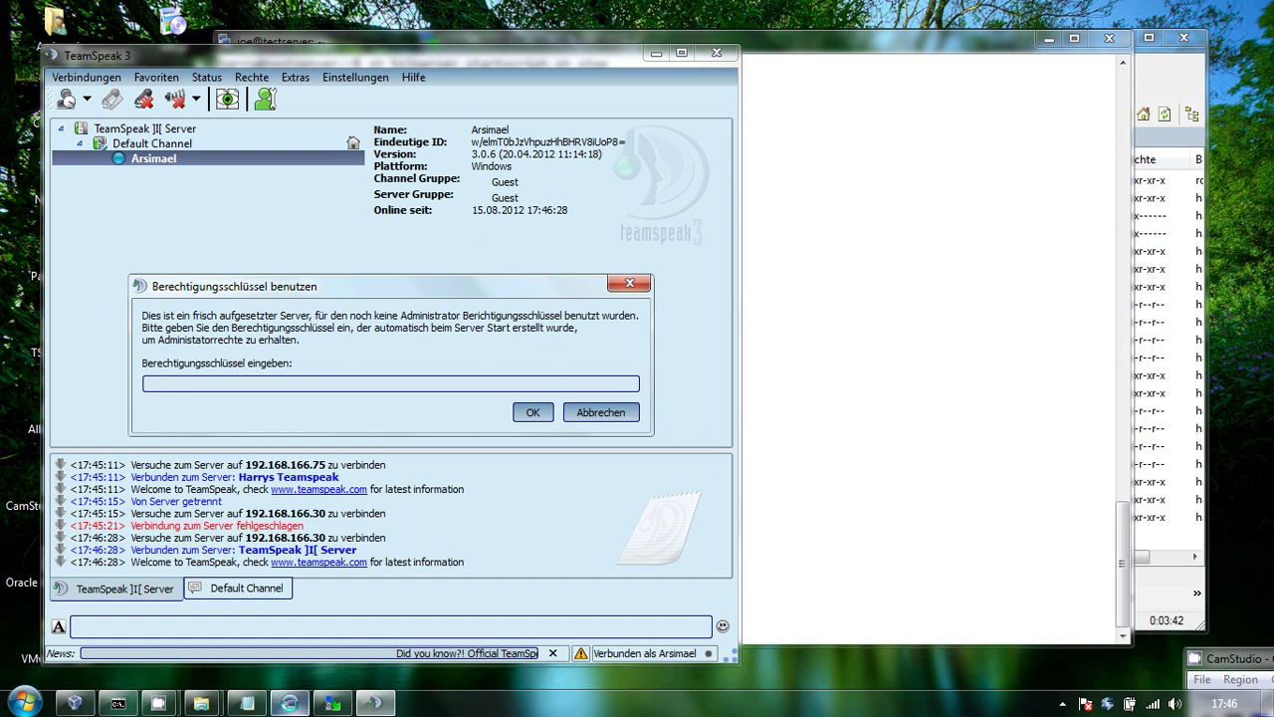
Step: Copy joe's privilege key from the text note, paste it into the TeamSpeak privilege key prompt, and submit it to obtain admin rights
{"action": "left_click", "coordinate": [247, 703]}
{"action": "left_click_drag", "start_coordinate": [818, 555], "coordinate": [521, 556]}
{"action": "key", "text": "ctrl+c"}
{"action": "left_click", "coordinate": [310, 391]}
{"action": "key", "text": "ctrl+v"}
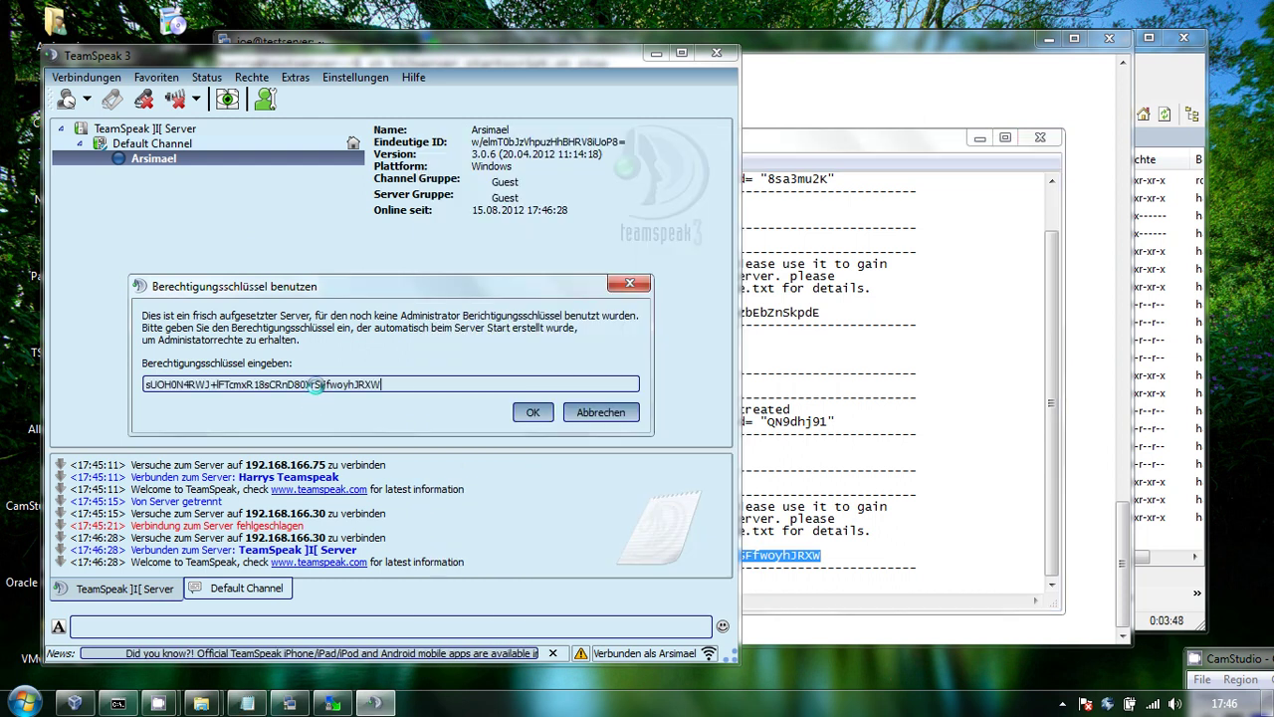
{"action": "left_click", "coordinate": [531, 410]}
{"action": "left_click", "coordinate": [384, 388]}
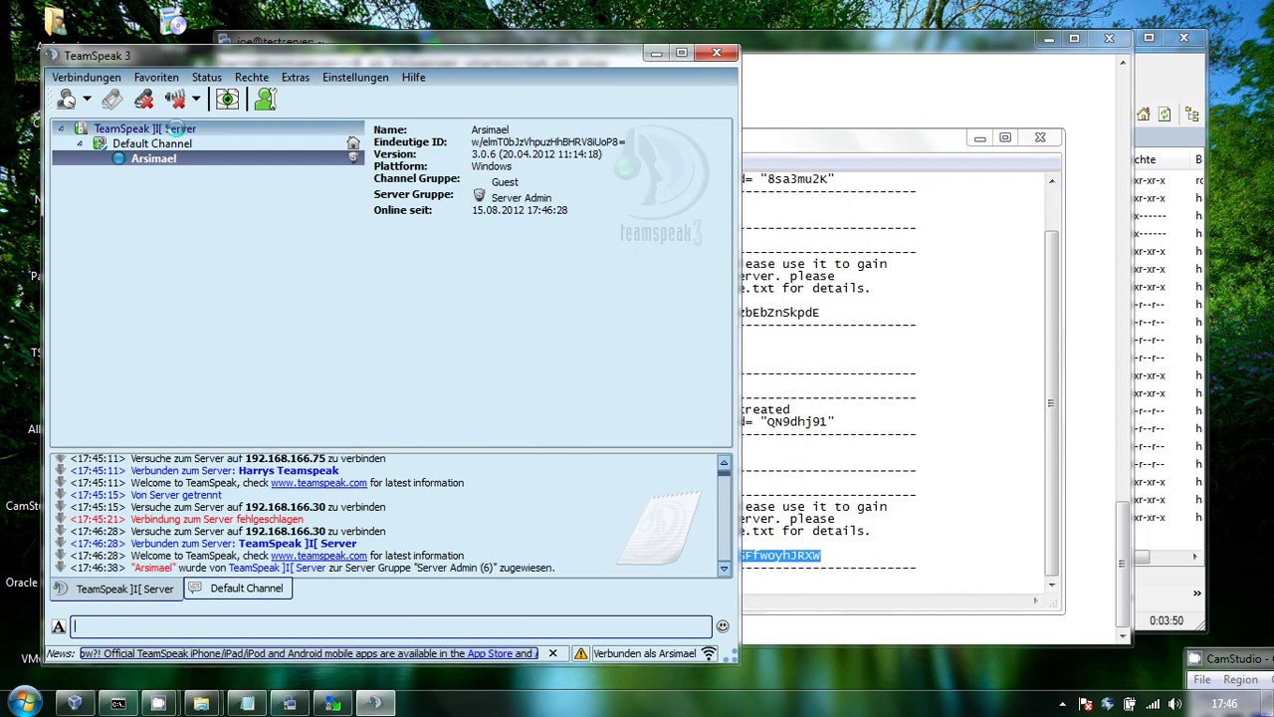
Step: Rename the connected virtual server to Joes Teamspeak and apply the change
{"action": "right_click", "coordinate": [167, 128]}
{"action": "left_click", "coordinate": [258, 189]}
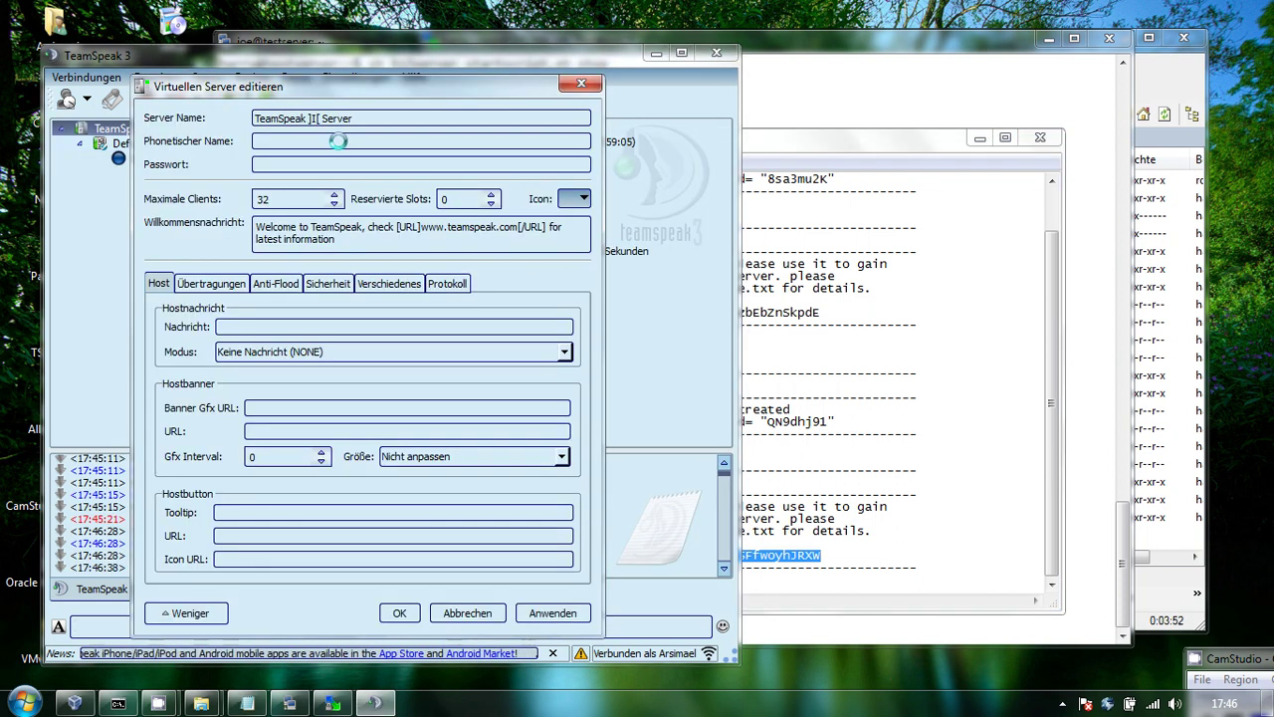
{"action": "left_click_drag", "start_coordinate": [356, 118], "coordinate": [252, 118]}
{"action": "type", "text": "Joe"}
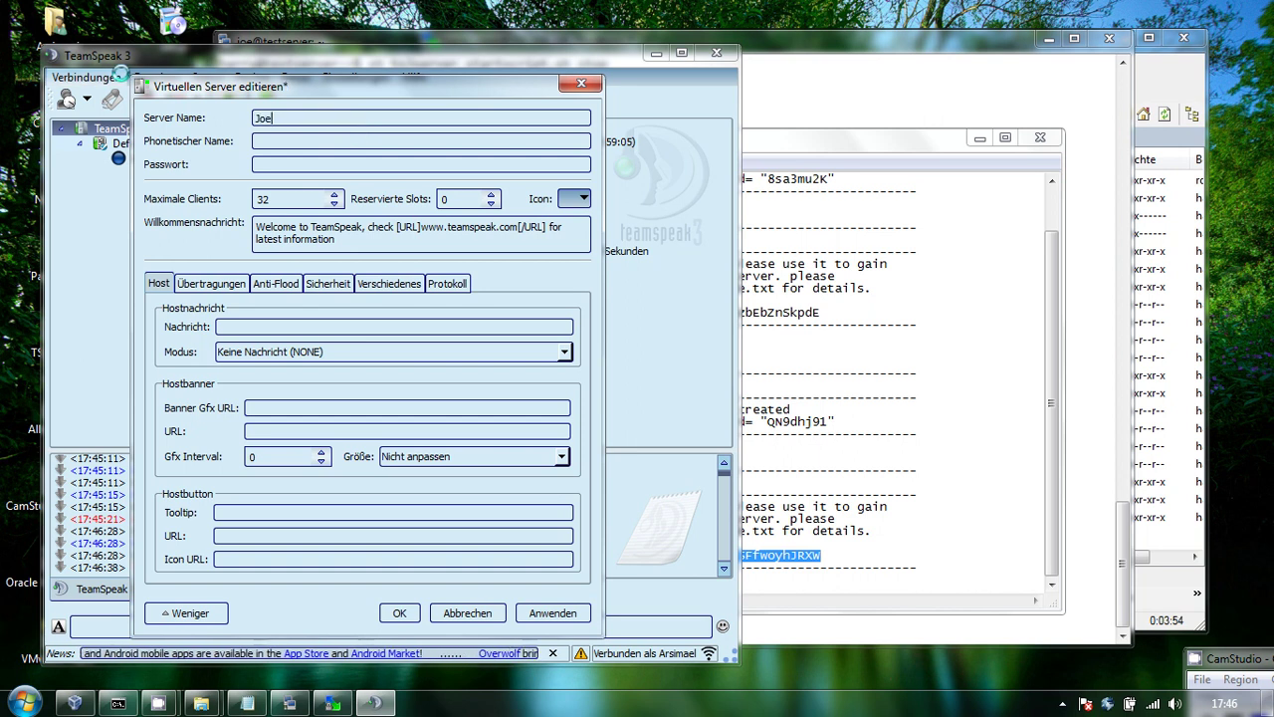
{"action": "type", "text": "s Teamspeak"}
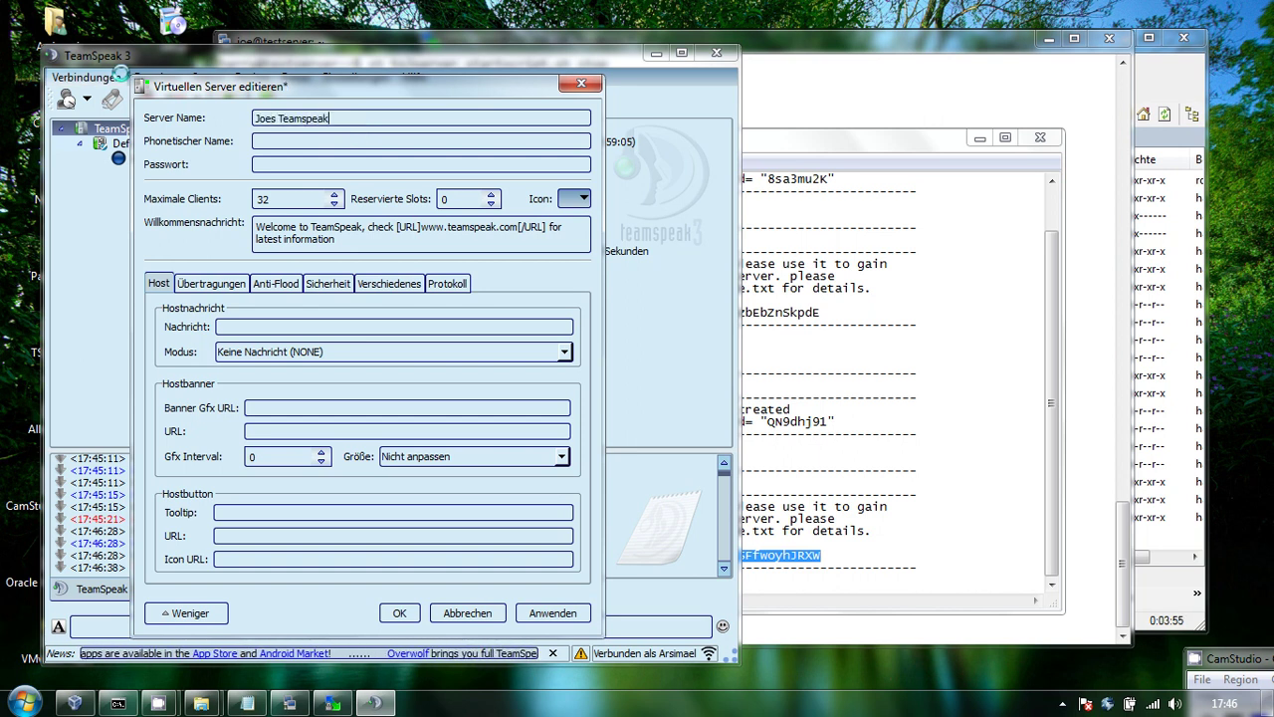
{"action": "left_click", "coordinate": [401, 610]}
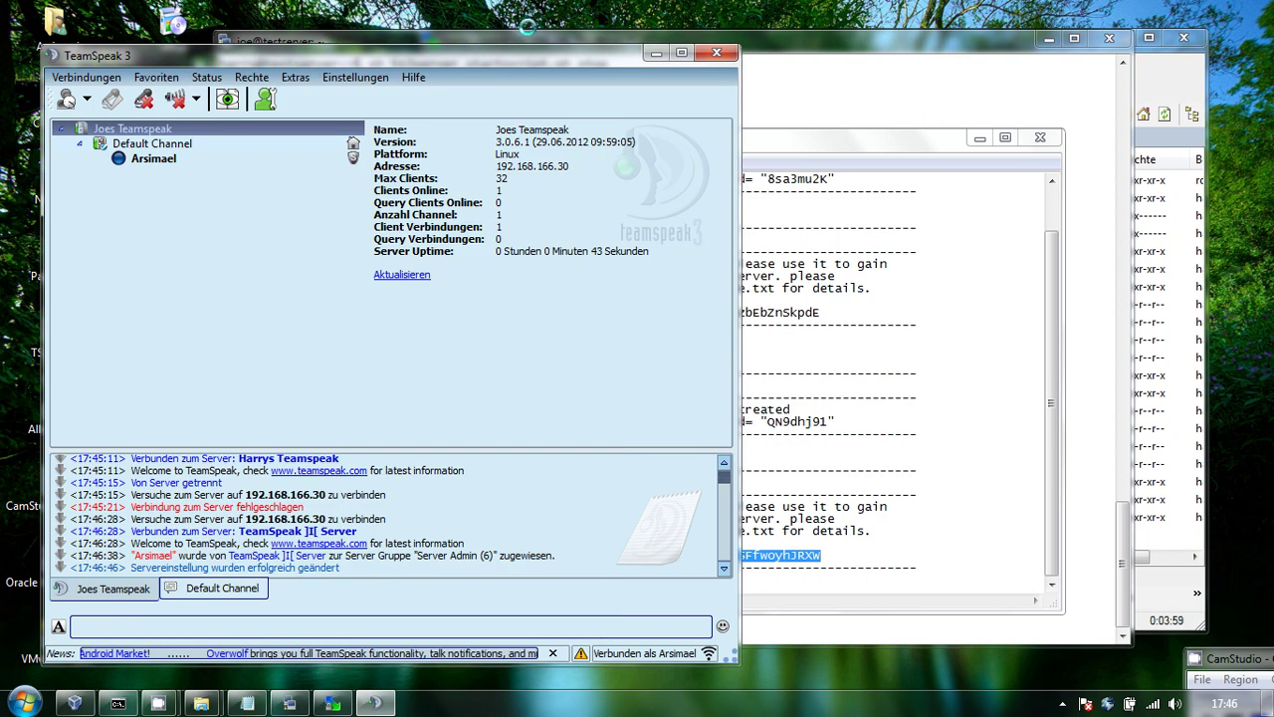
Step: Close the TeamSpeak client, put the text note away, and stop joe's TeamSpeak server with ts3server_startscript.sh
{"action": "left_click", "coordinate": [717, 52]}
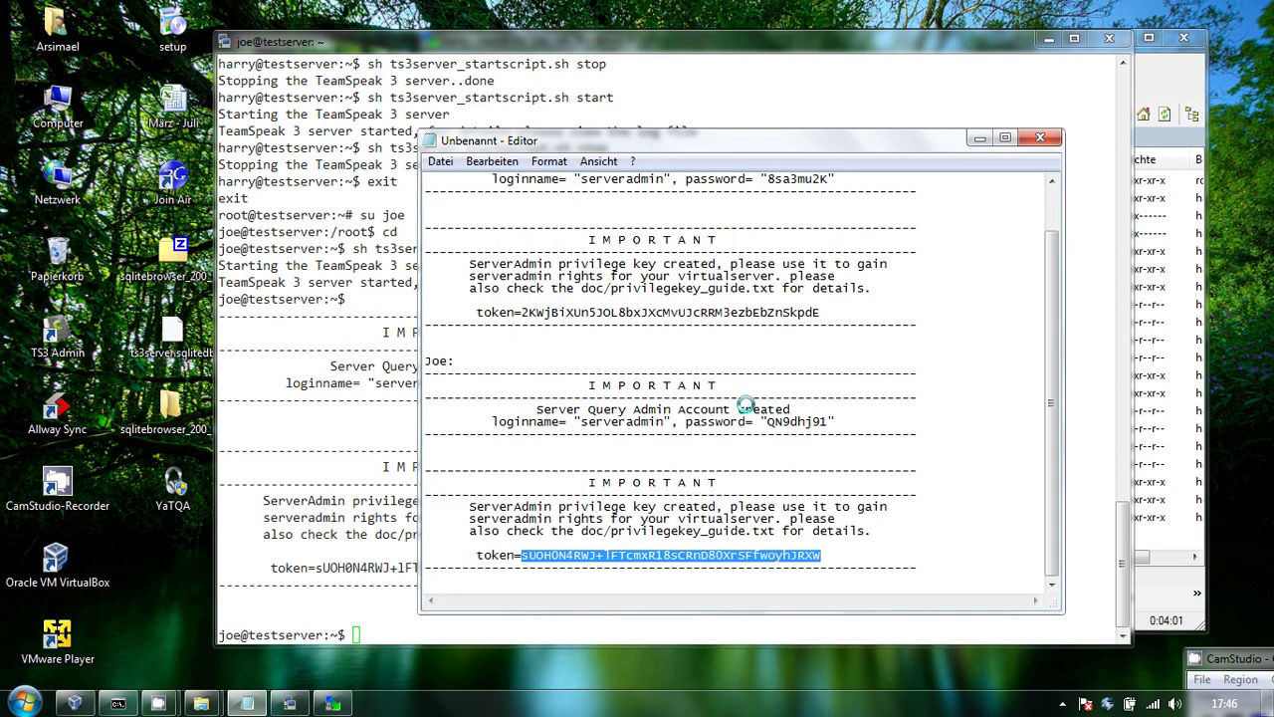
{"action": "left_click", "coordinate": [980, 139]}
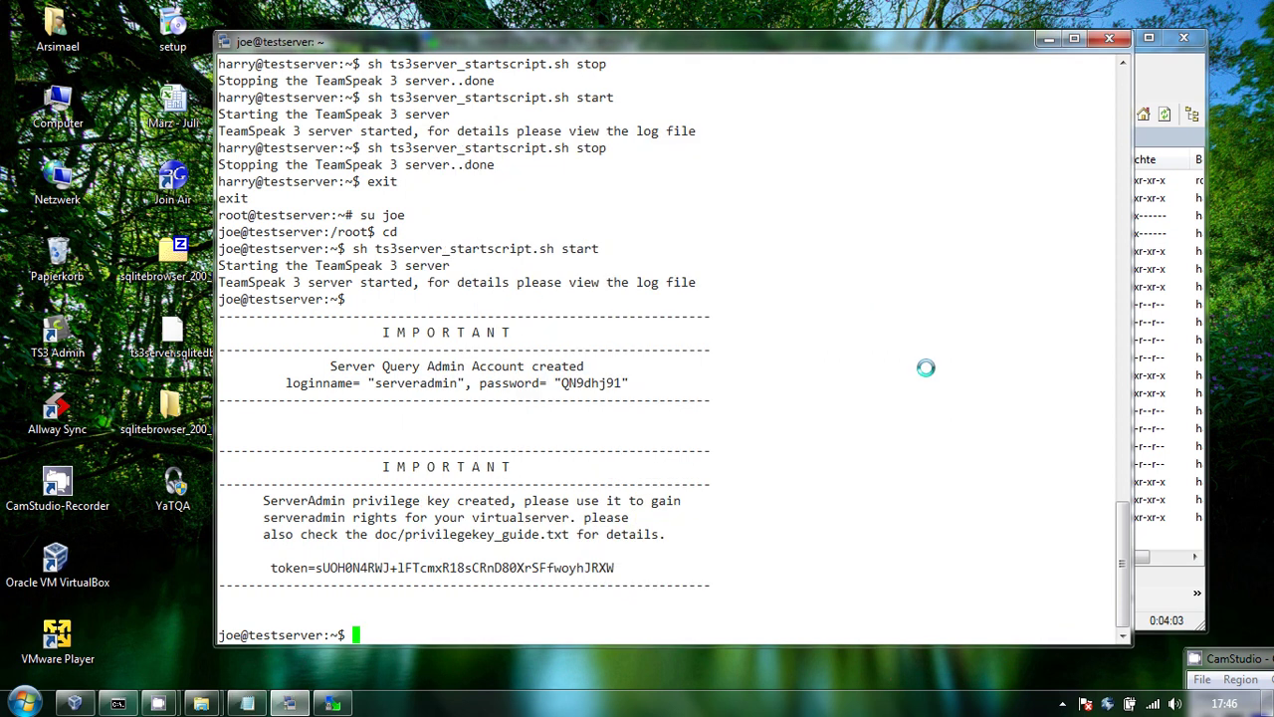
{"action": "key", "text": "Up"}
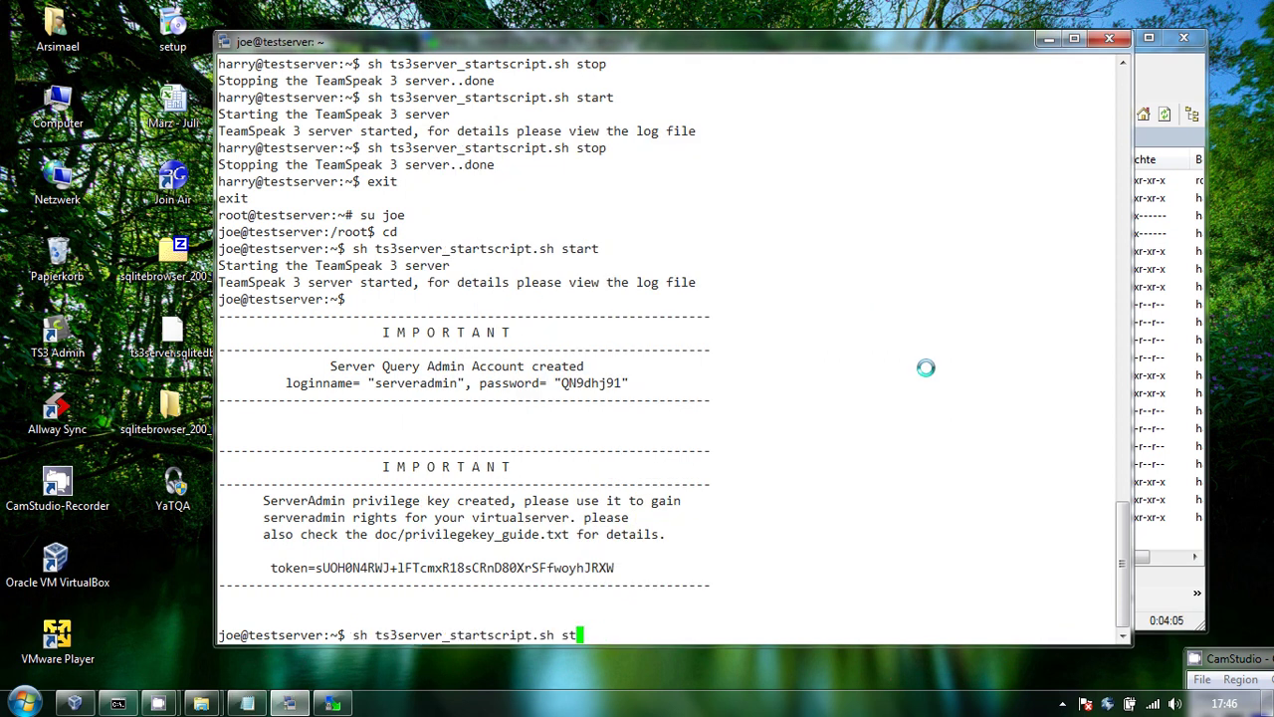
{"action": "key", "text": "Return"}
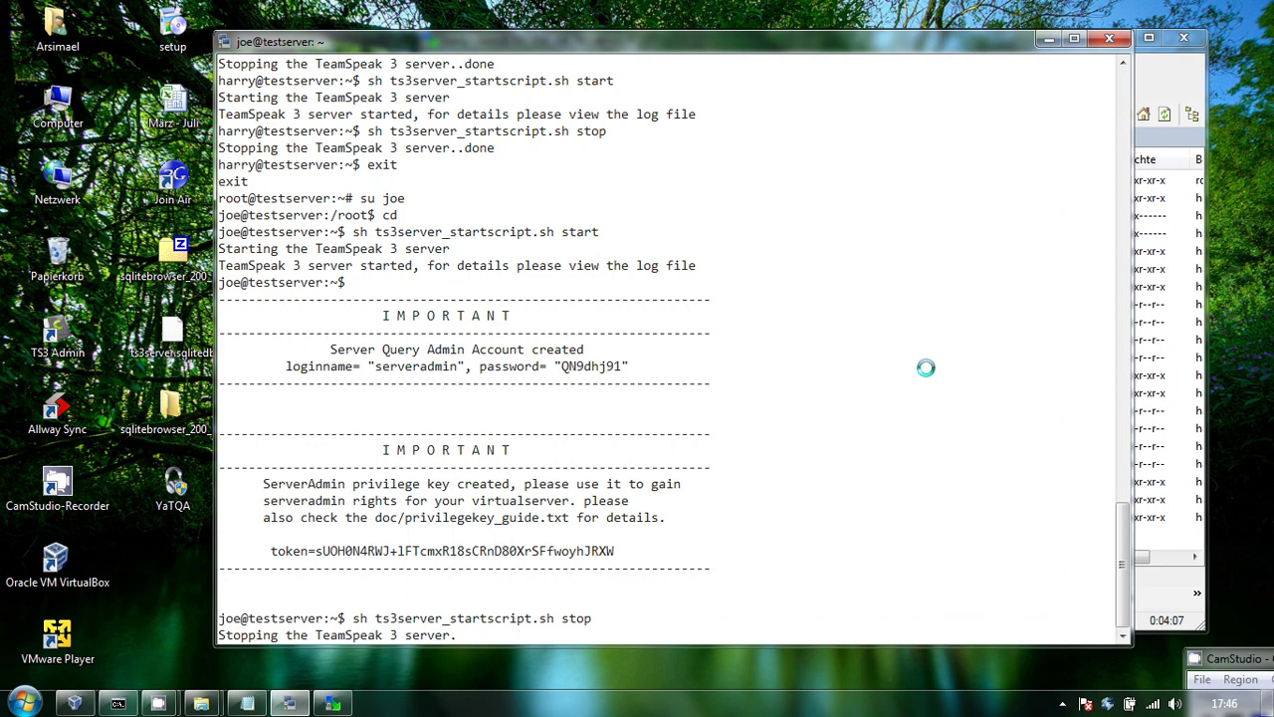
Step: In WinSCP, download ts3server.sqlitedb from /home/joe to the local desktop, overwriting the existing copy
{"action": "left_click", "coordinate": [1047, 39]}
{"action": "double_click", "coordinate": [841, 179]}
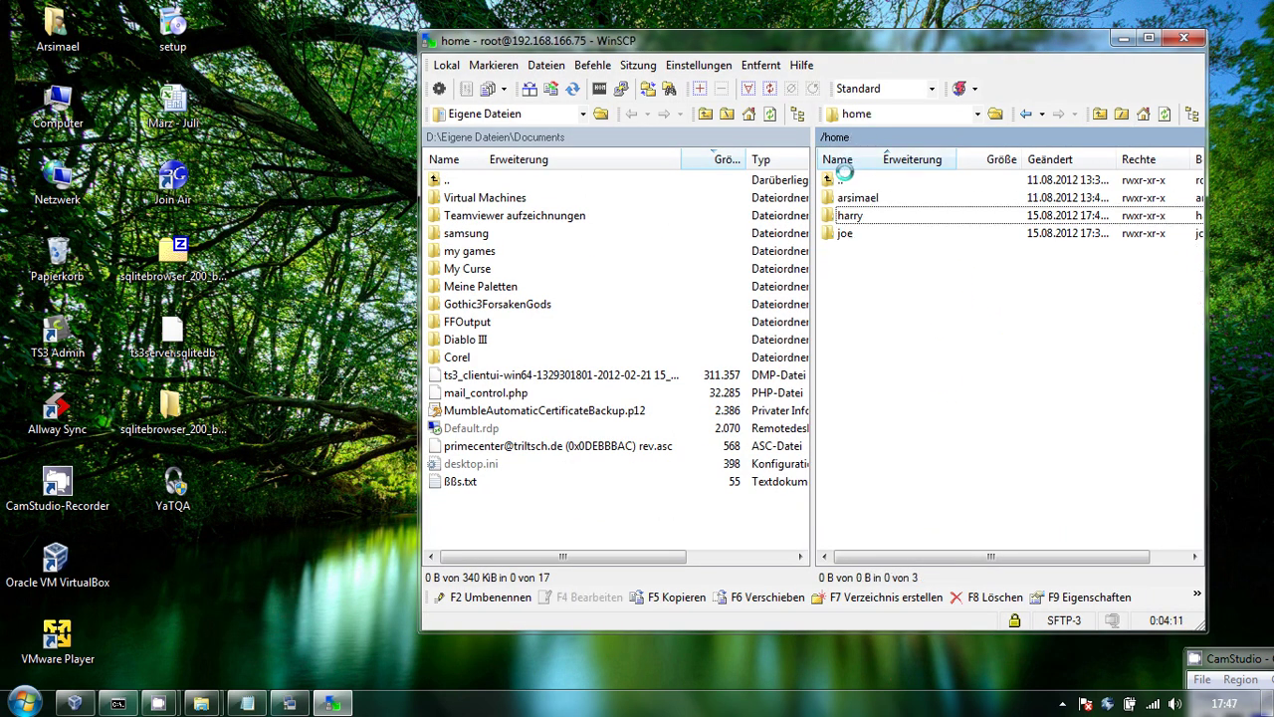
{"action": "double_click", "coordinate": [854, 235]}
{"action": "left_click_drag", "start_coordinate": [894, 463], "coordinate": [195, 352]}
{"action": "left_click", "coordinate": [822, 412]}
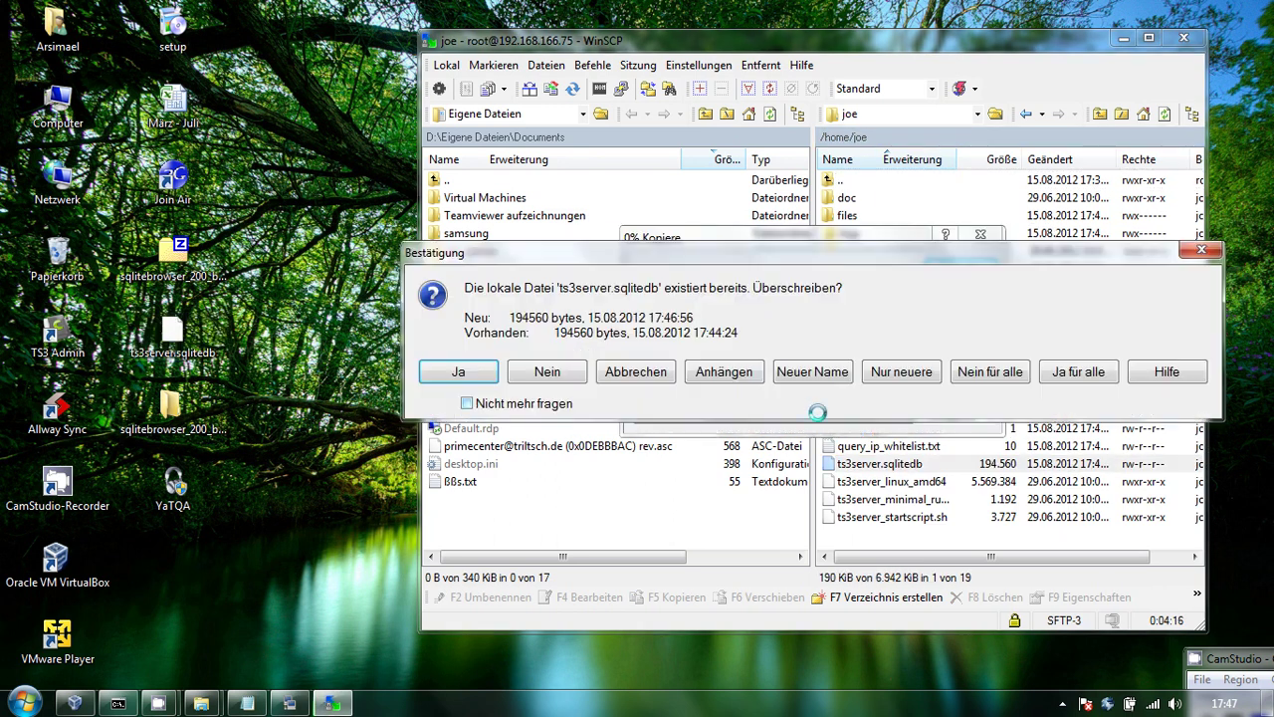
{"action": "left_click", "coordinate": [464, 370]}
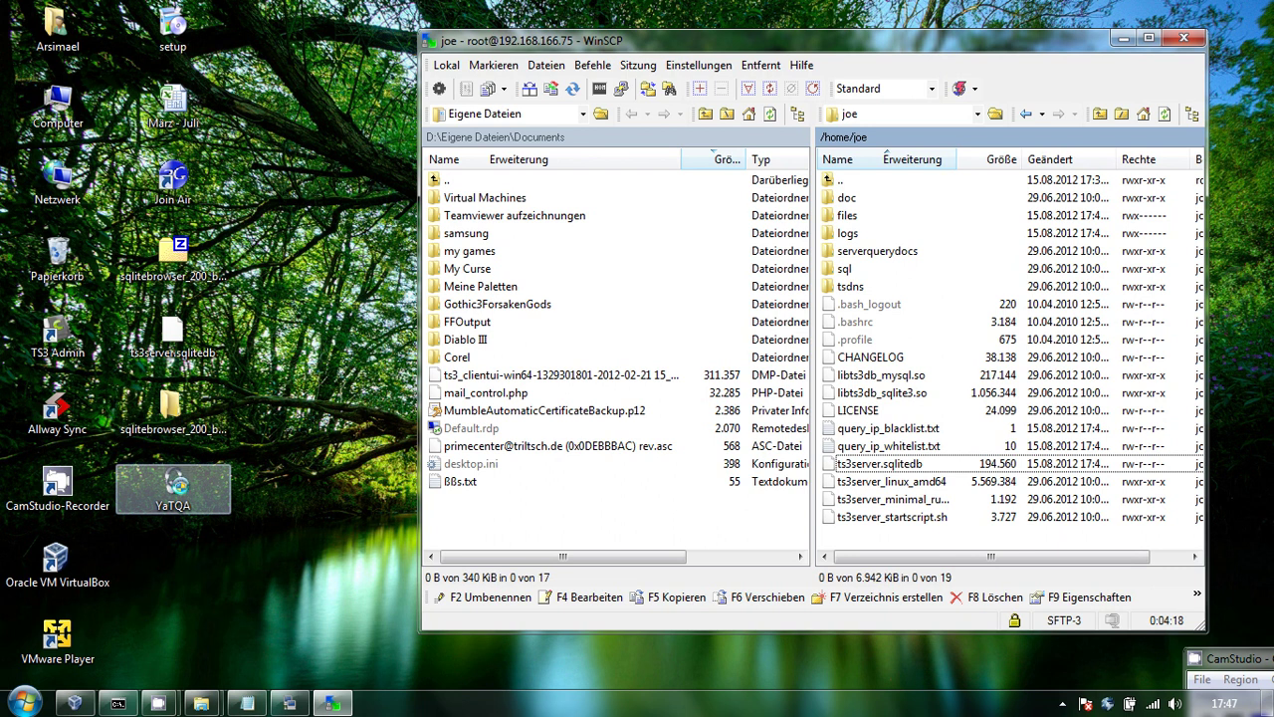
Step: Open the downloaded ts3server.sqlitedb in SQLite Database Browser and display the data of the bindings table
{"action": "double_click", "coordinate": [172, 408]}
{"action": "double_click", "coordinate": [637, 285]}
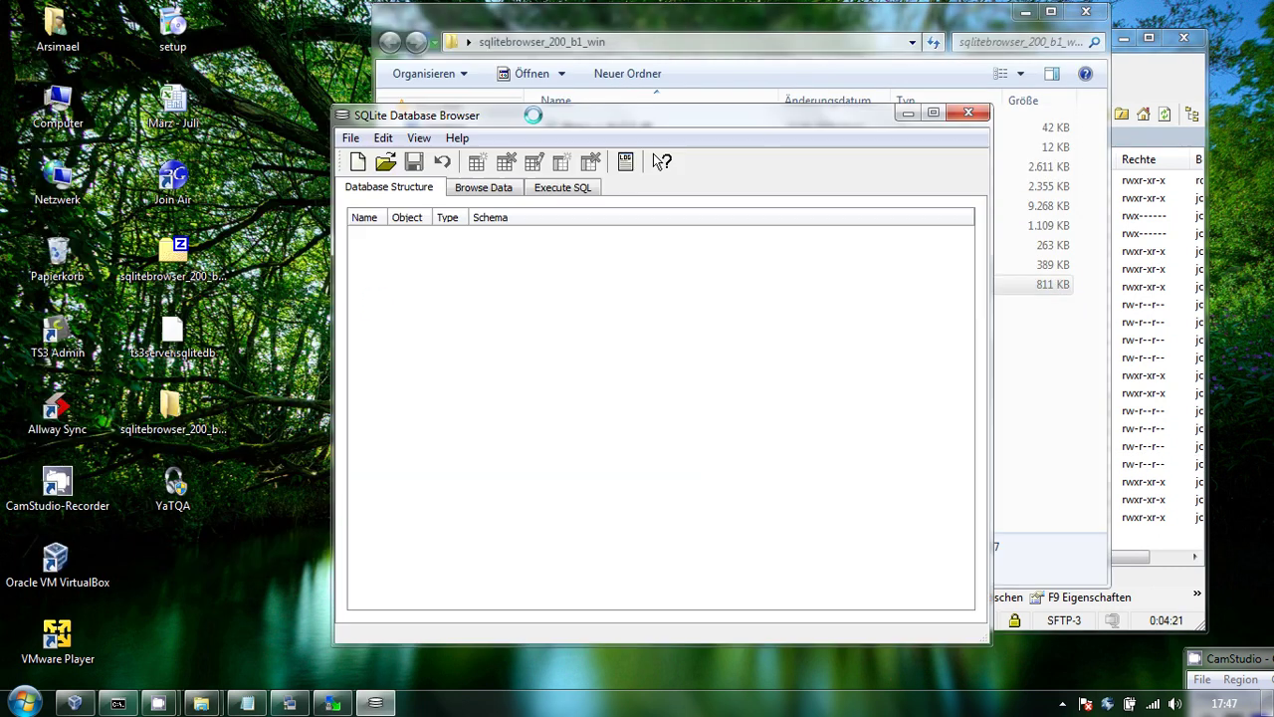
{"action": "left_click_drag", "start_coordinate": [173, 334], "coordinate": [487, 366]}
{"action": "left_click", "coordinate": [484, 187]}
{"action": "left_click", "coordinate": [443, 219]}
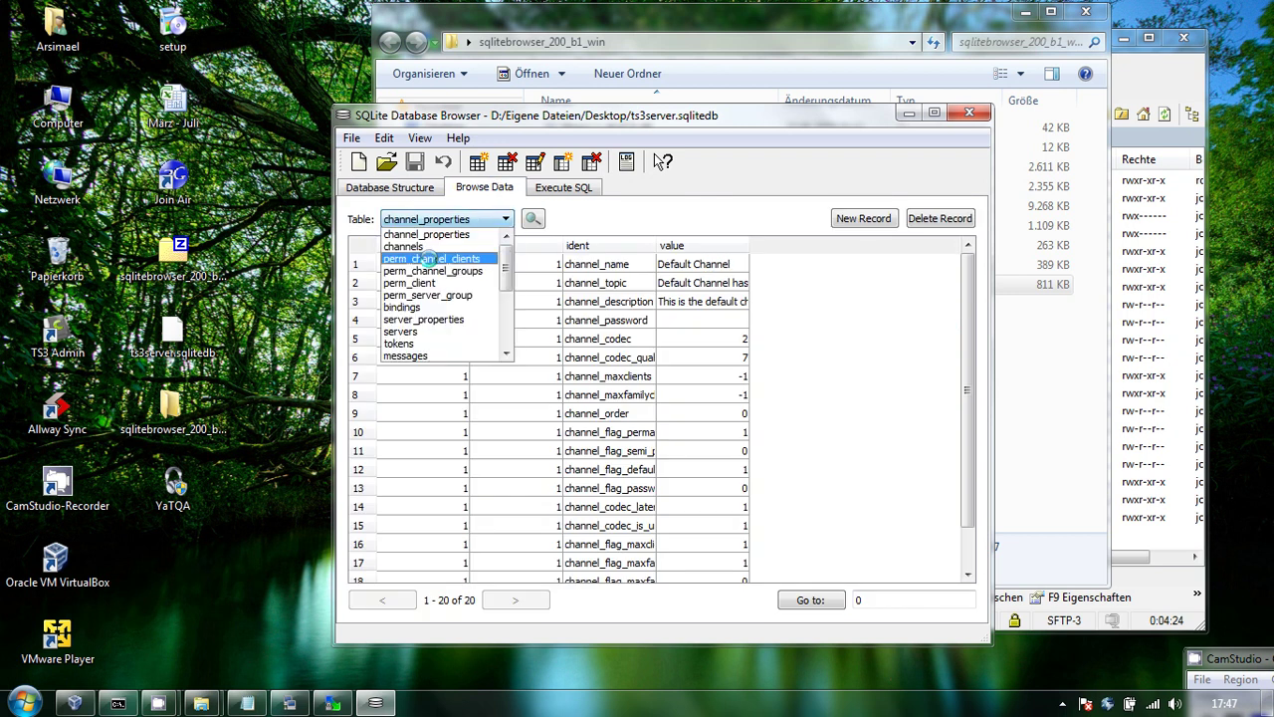
{"action": "left_click", "coordinate": [402, 306]}
Step: Set the ip of the first bindings record to 192.168.166.30, copy that address, and apply the change
{"action": "double_click", "coordinate": [541, 264]}
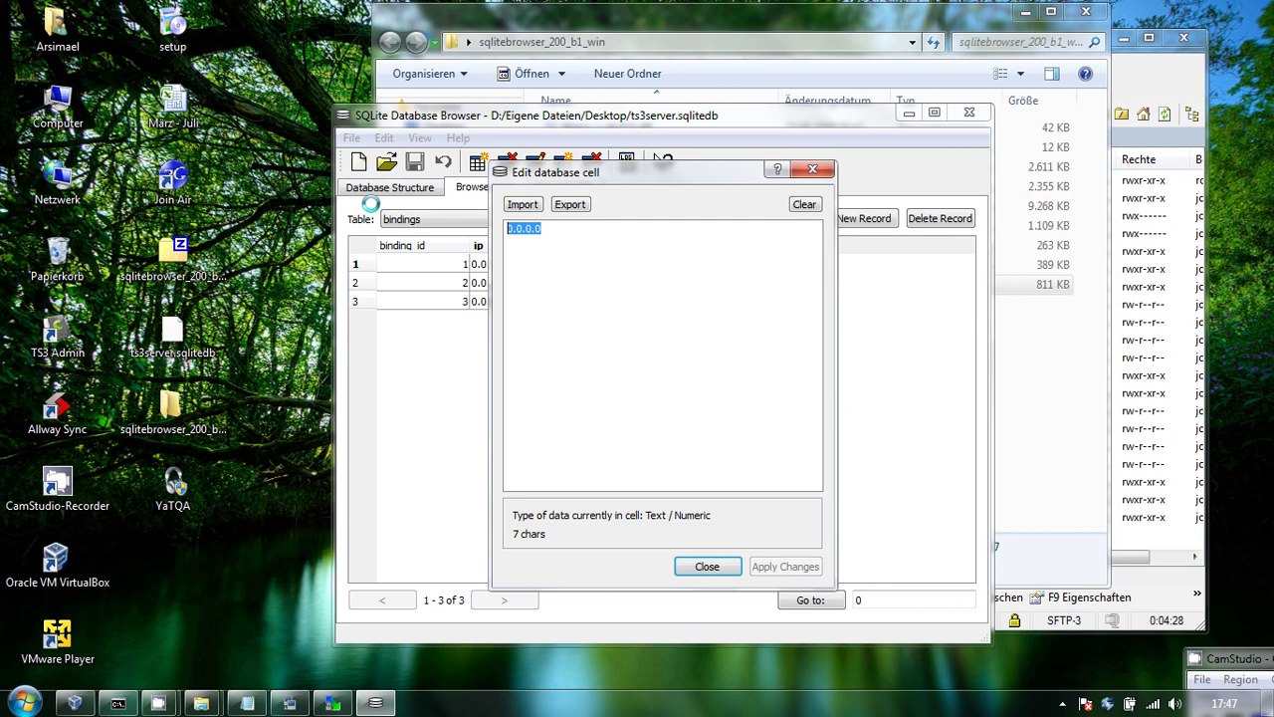
{"action": "type", "text": "192.168.166.30"}
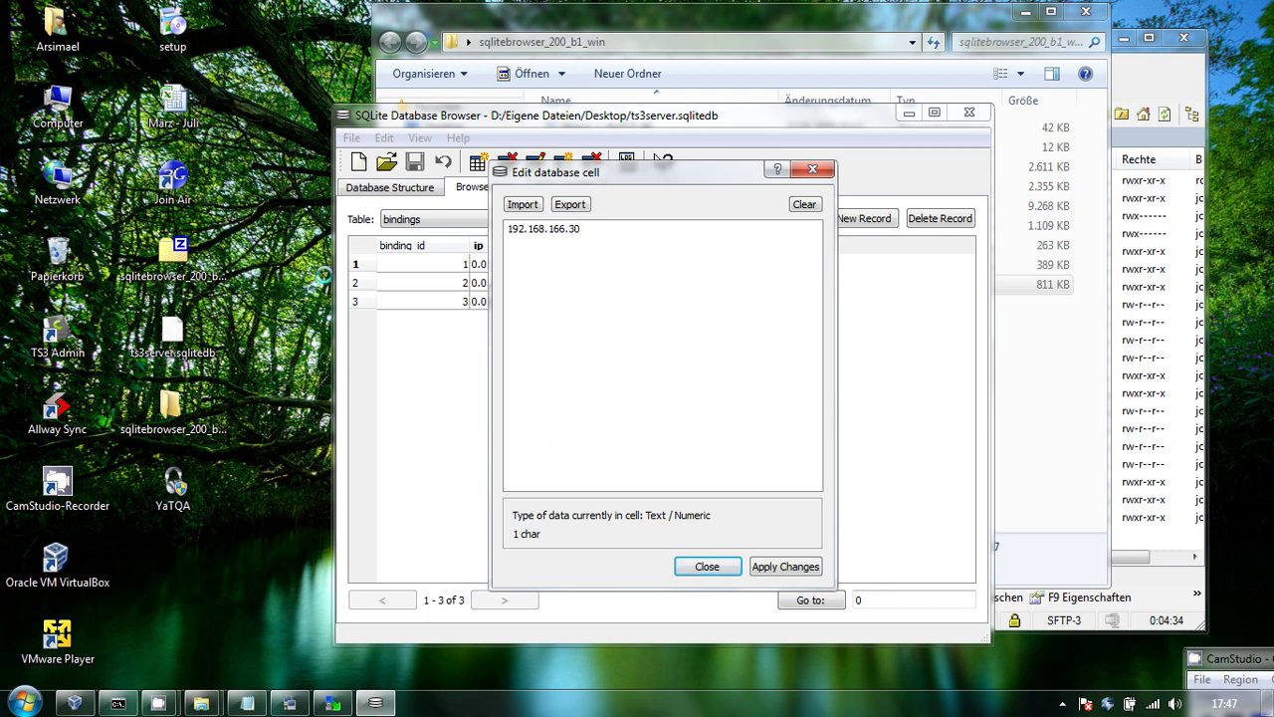
{"action": "left_click_drag", "start_coordinate": [591, 235], "coordinate": [319, 201]}
{"action": "key", "text": "ctrl+x"}
{"action": "key", "text": "ctrl+v"}
{"action": "left_click", "coordinate": [778, 566]}
Step: Set the ip of the second and third bindings records to 192.168.166.30 as well, and close the database browser
{"action": "left_click", "coordinate": [508, 282]}
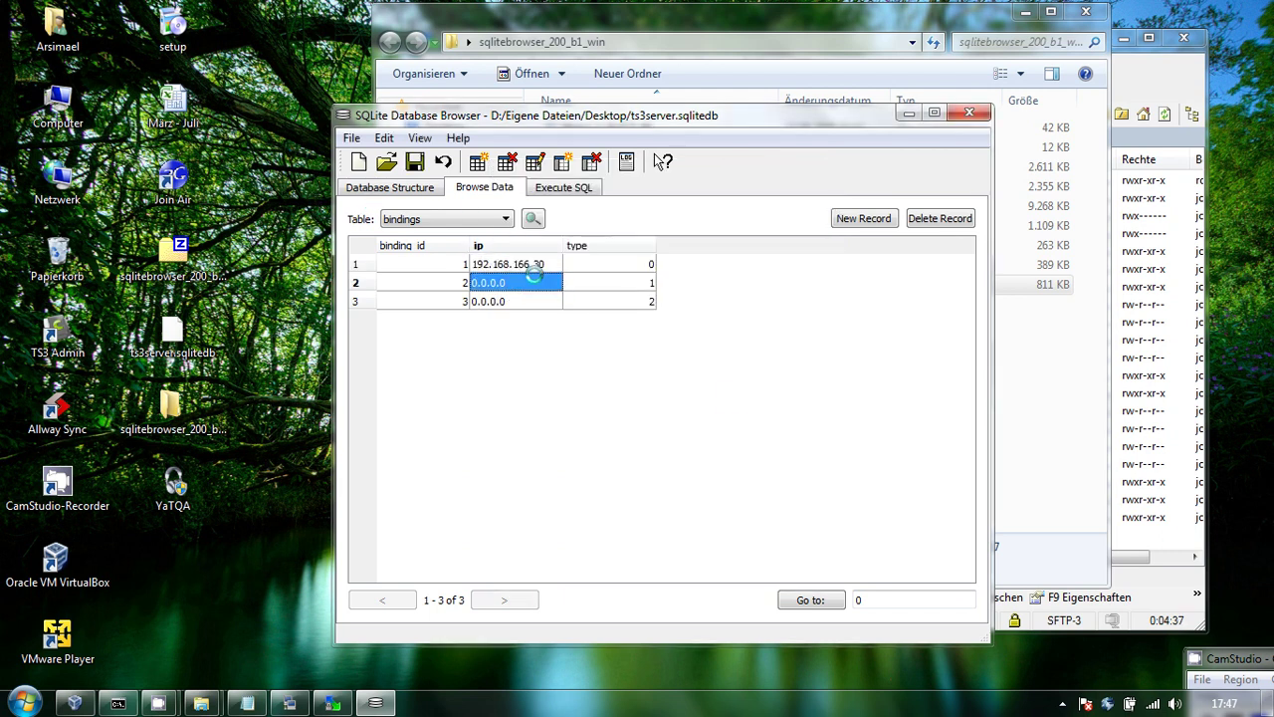
{"action": "double_click", "coordinate": [508, 283]}
{"action": "key", "text": "ctrl+v"}
{"action": "left_click", "coordinate": [785, 566]}
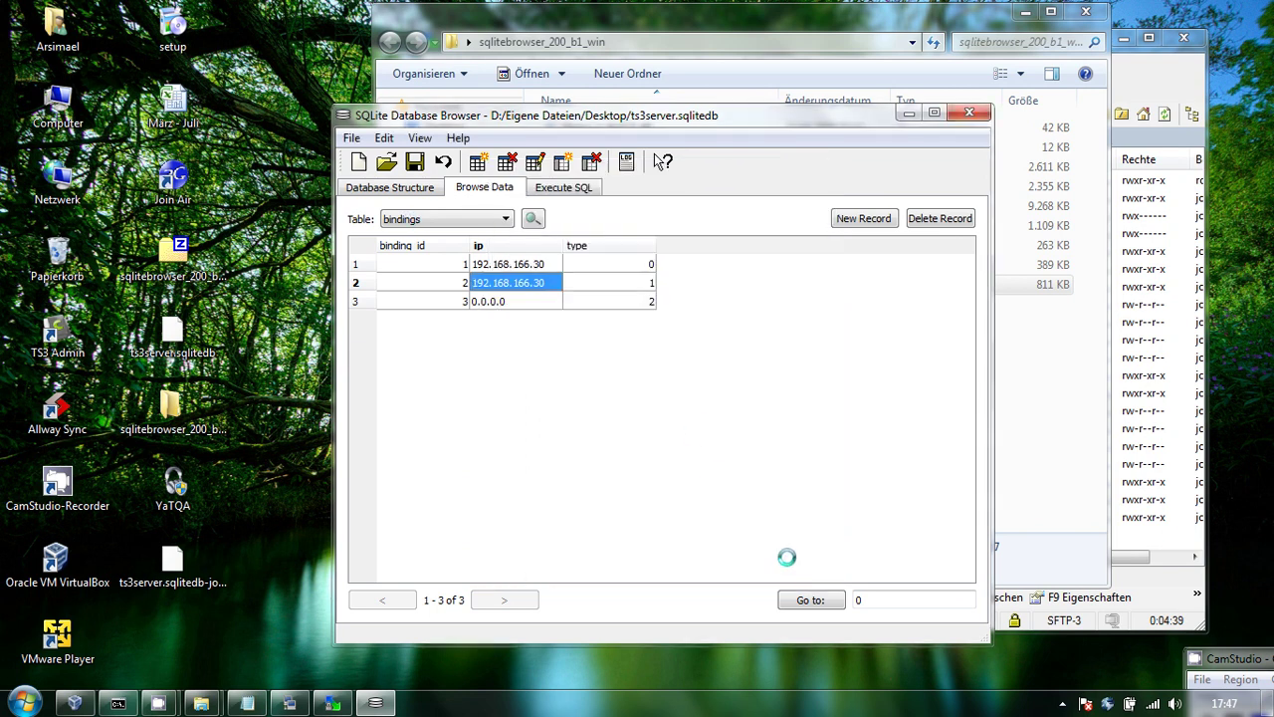
{"action": "left_click", "coordinate": [526, 298]}
{"action": "double_click", "coordinate": [526, 299]}
{"action": "key", "text": "ctrl+v"}
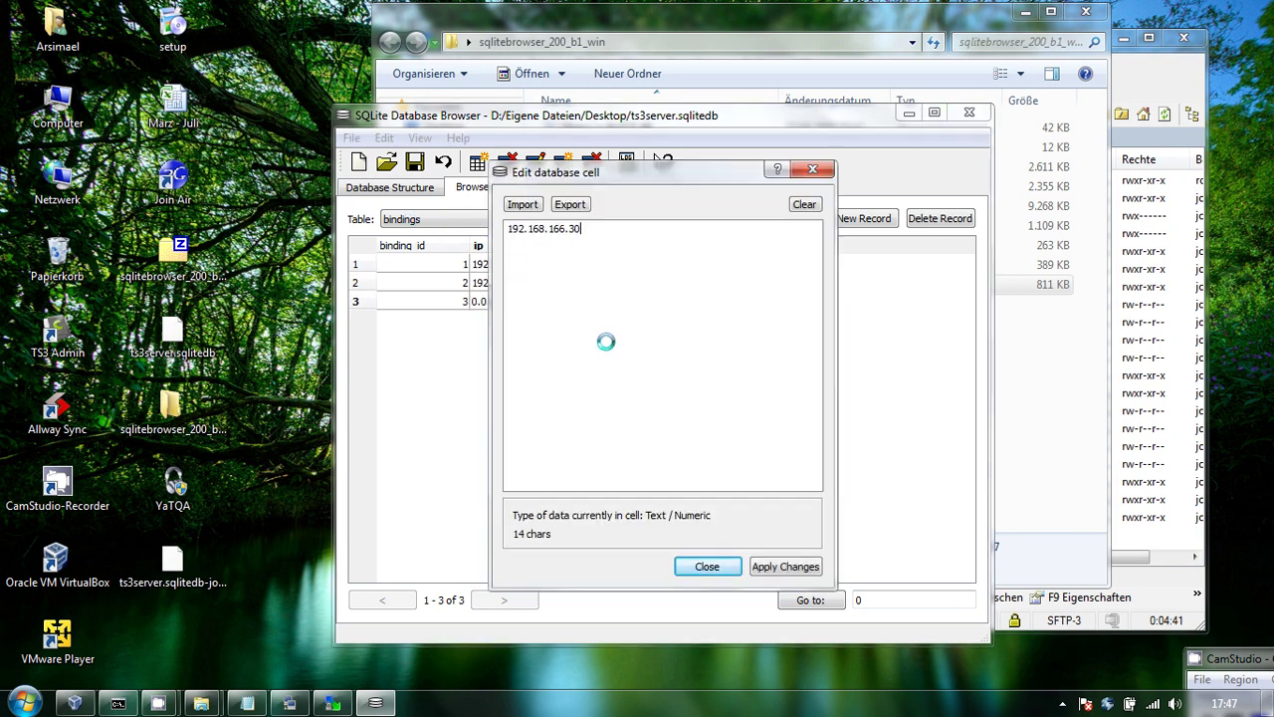
{"action": "left_click", "coordinate": [771, 566]}
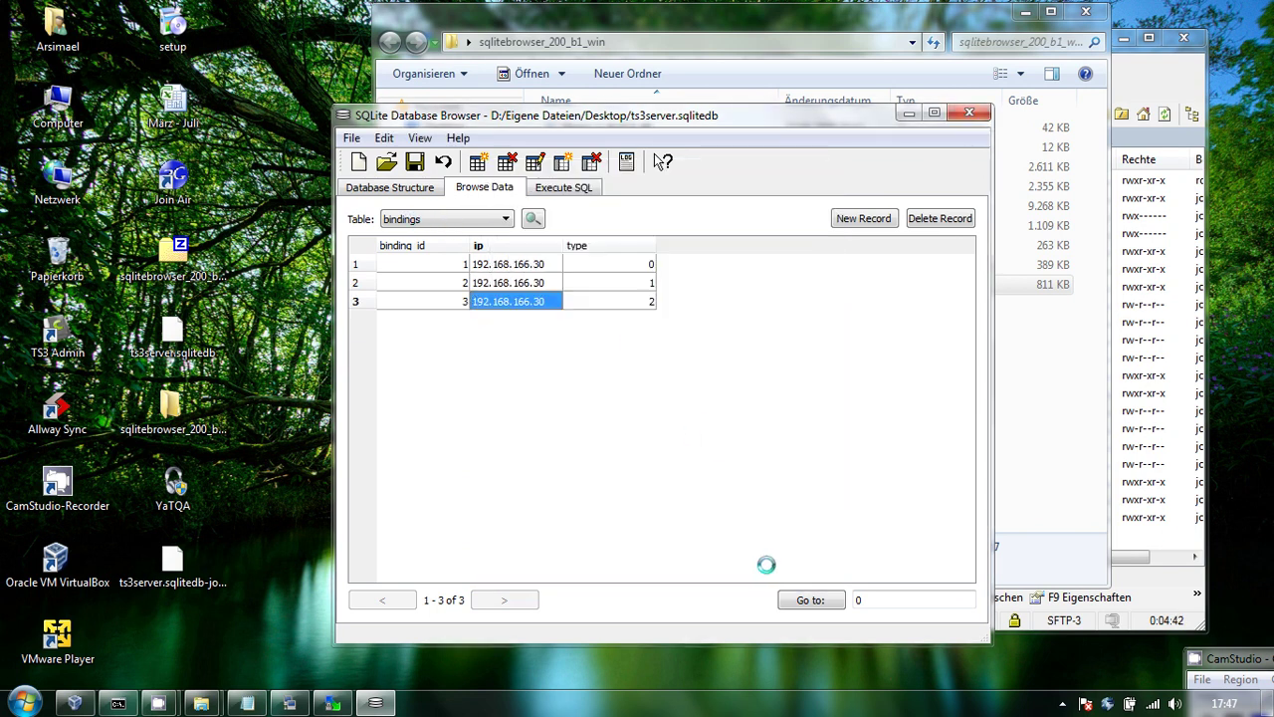
{"action": "left_click", "coordinate": [965, 111]}
Step: Upload the edited ts3server.sqlitedb from the desktop to /home/joe, overwriting the file on the server
{"action": "left_click_drag", "start_coordinate": [171, 334], "coordinate": [1004, 444]}
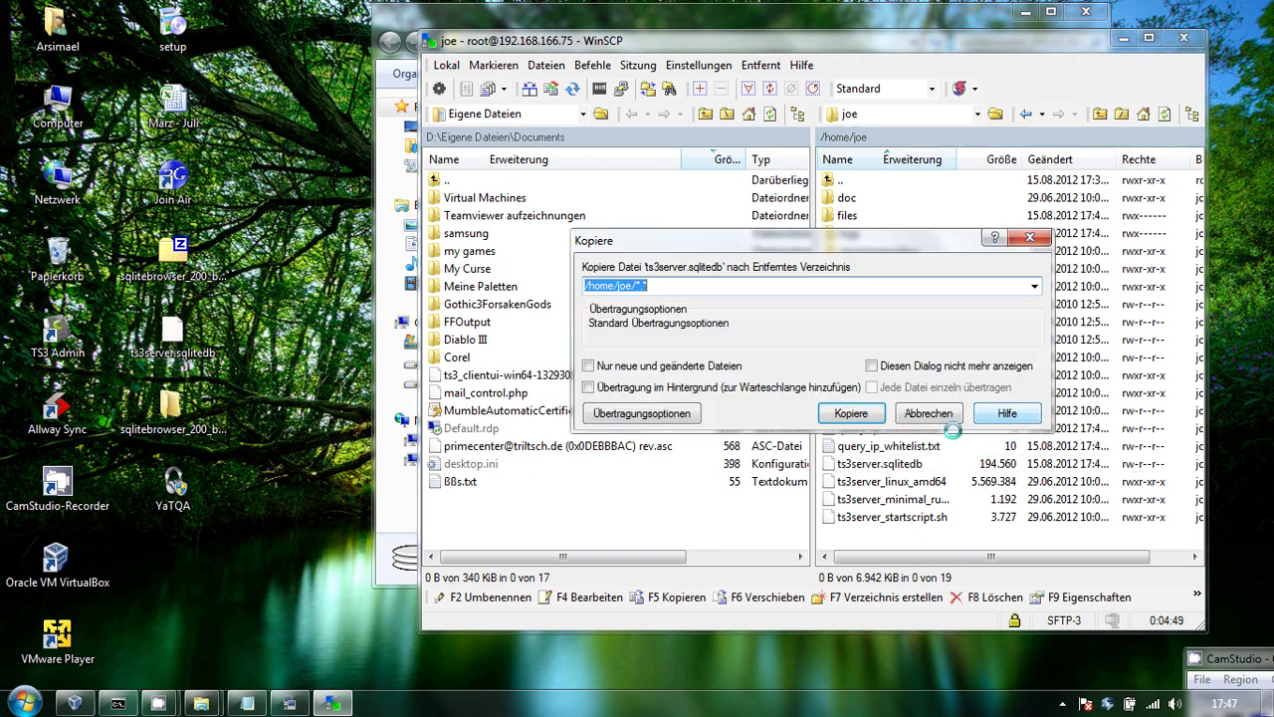
{"action": "left_click", "coordinate": [822, 408]}
{"action": "left_click", "coordinate": [458, 371]}
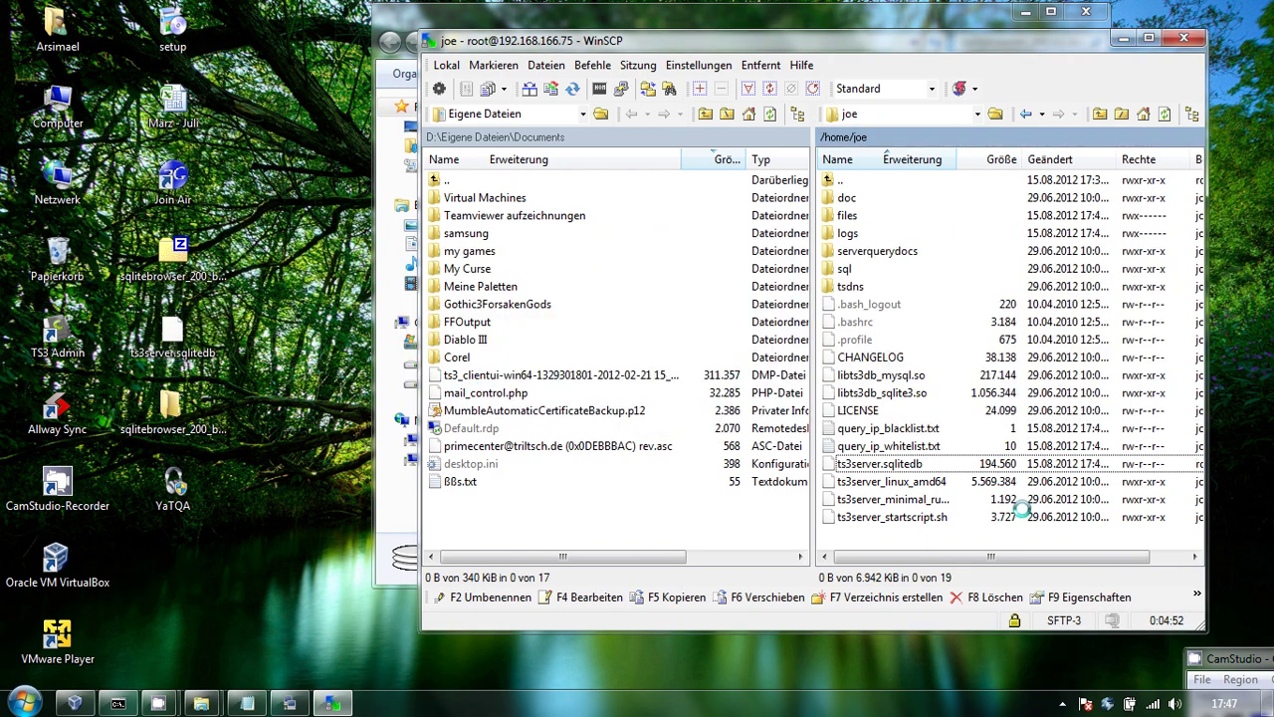
Step: Change both the group and the owner of the uploaded ts3server.sqlitedb to joe
{"action": "right_click", "coordinate": [880, 466]}
{"action": "left_click", "coordinate": [921, 453]}
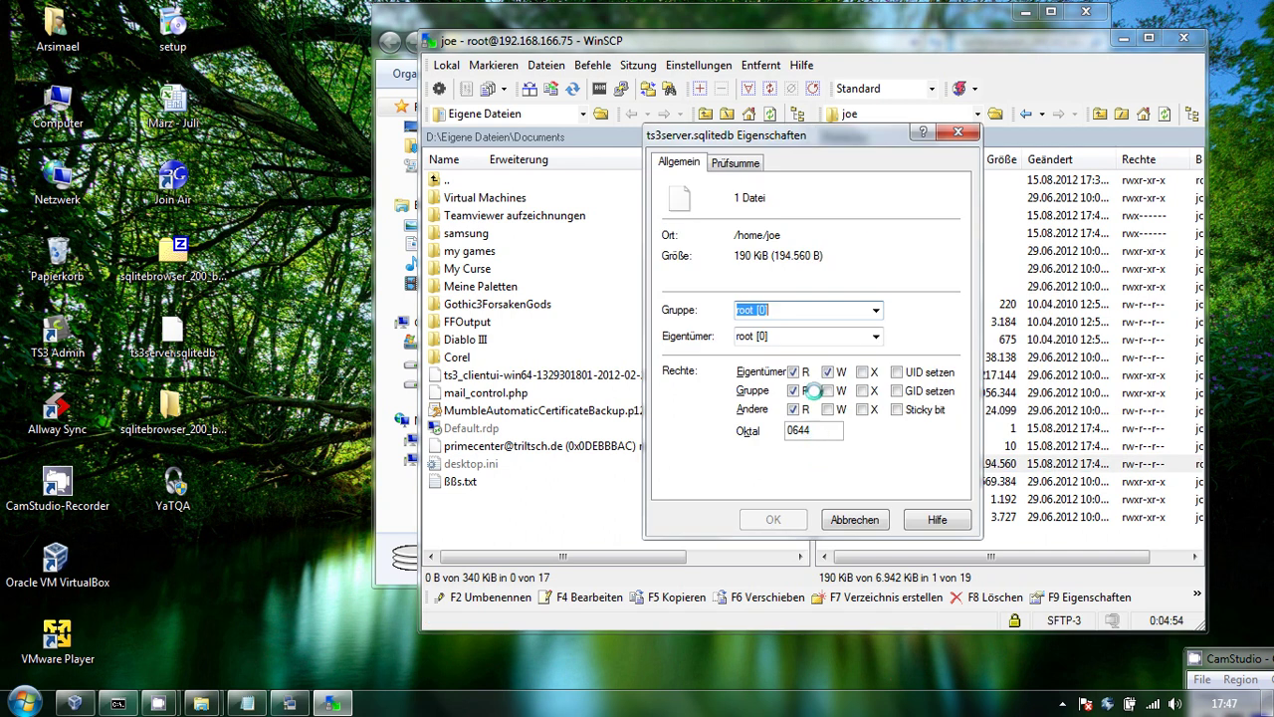
{"action": "left_click", "coordinate": [875, 309]}
{"action": "left_click", "coordinate": [845, 351]}
{"action": "left_click", "coordinate": [874, 337]}
{"action": "left_click", "coordinate": [830, 366]}
{"action": "left_click", "coordinate": [781, 520]}
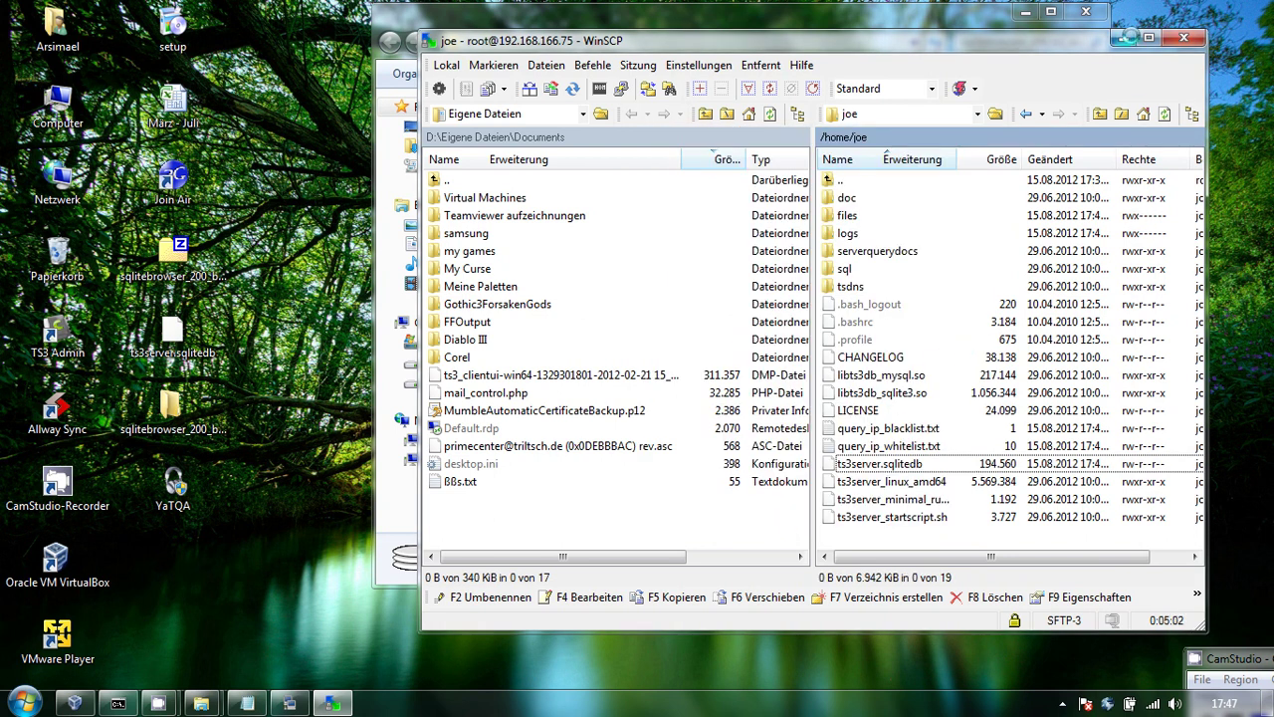
Step: Return to the terminal and start joe's TeamSpeak server with ts3server_startscript.sh
{"action": "left_click", "coordinate": [1123, 40]}
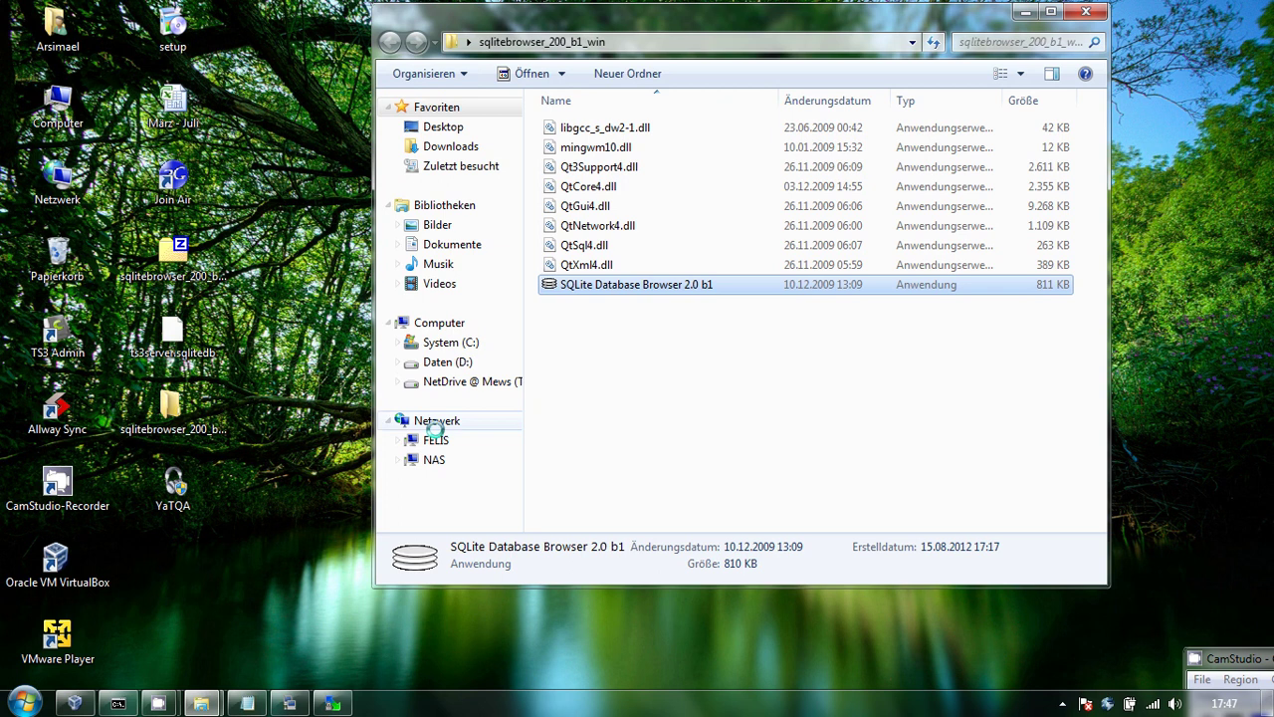
{"action": "left_click", "coordinate": [290, 703]}
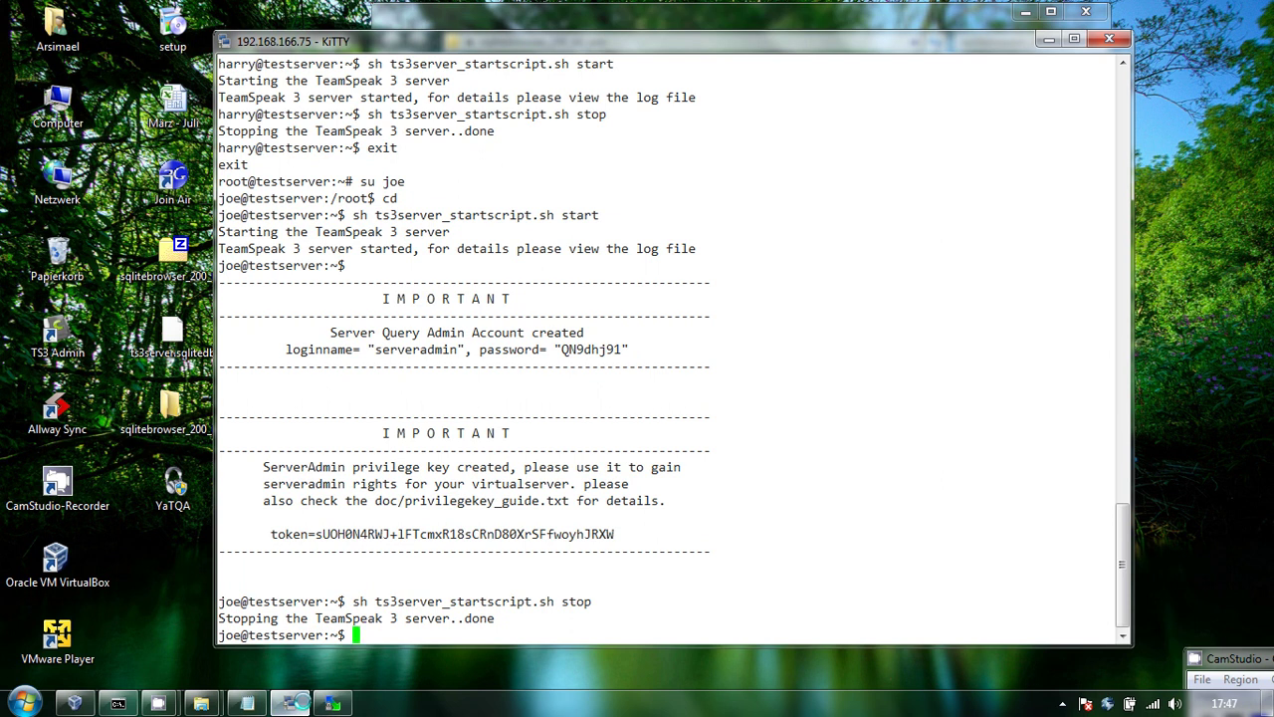
{"action": "key", "text": "Up"}
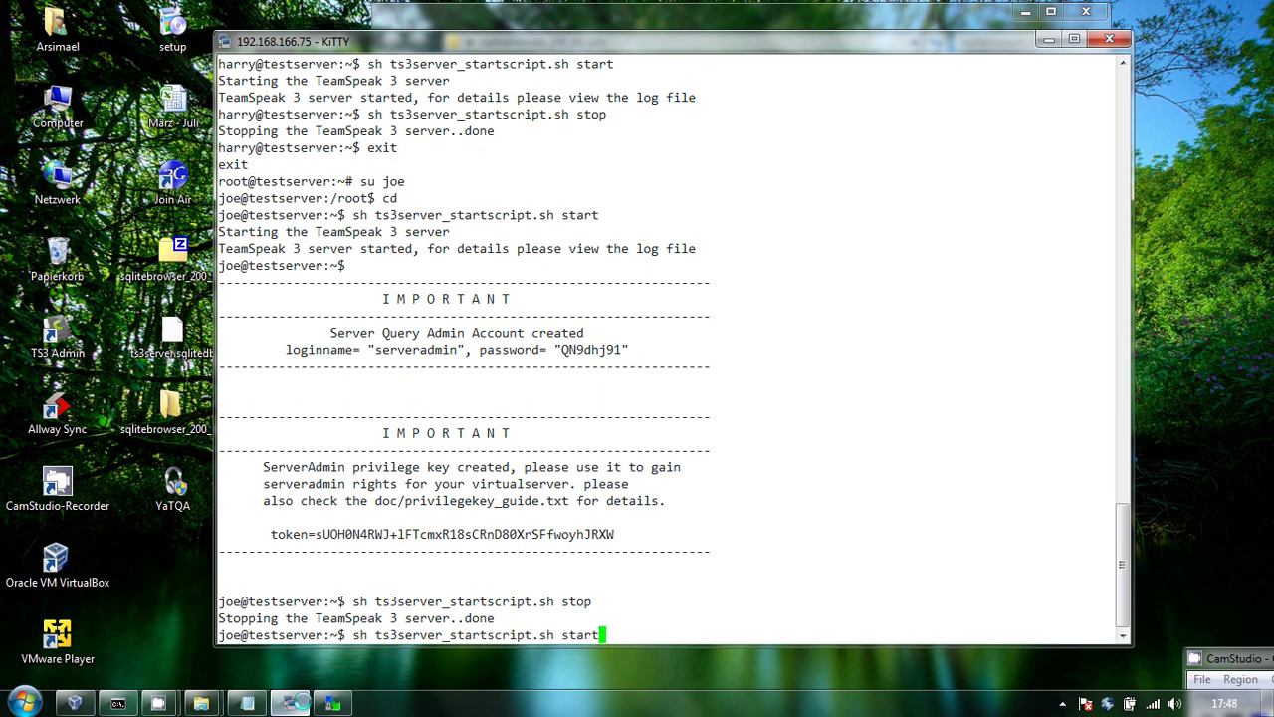
{"action": "key", "text": "Return"}
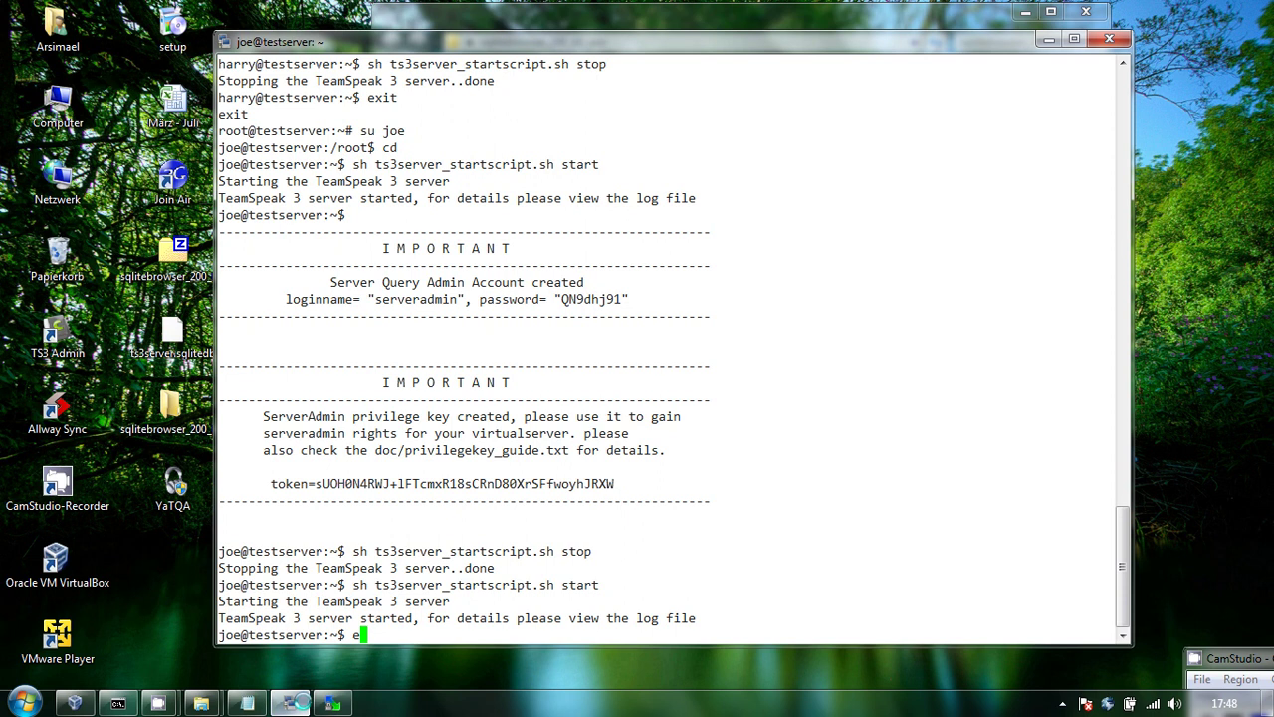
Step: Leave joe's shell, switch to user harry in his home directory, and start his TeamSpeak server with ts3server_startscript.sh
{"action": "key", "text": "Return"}
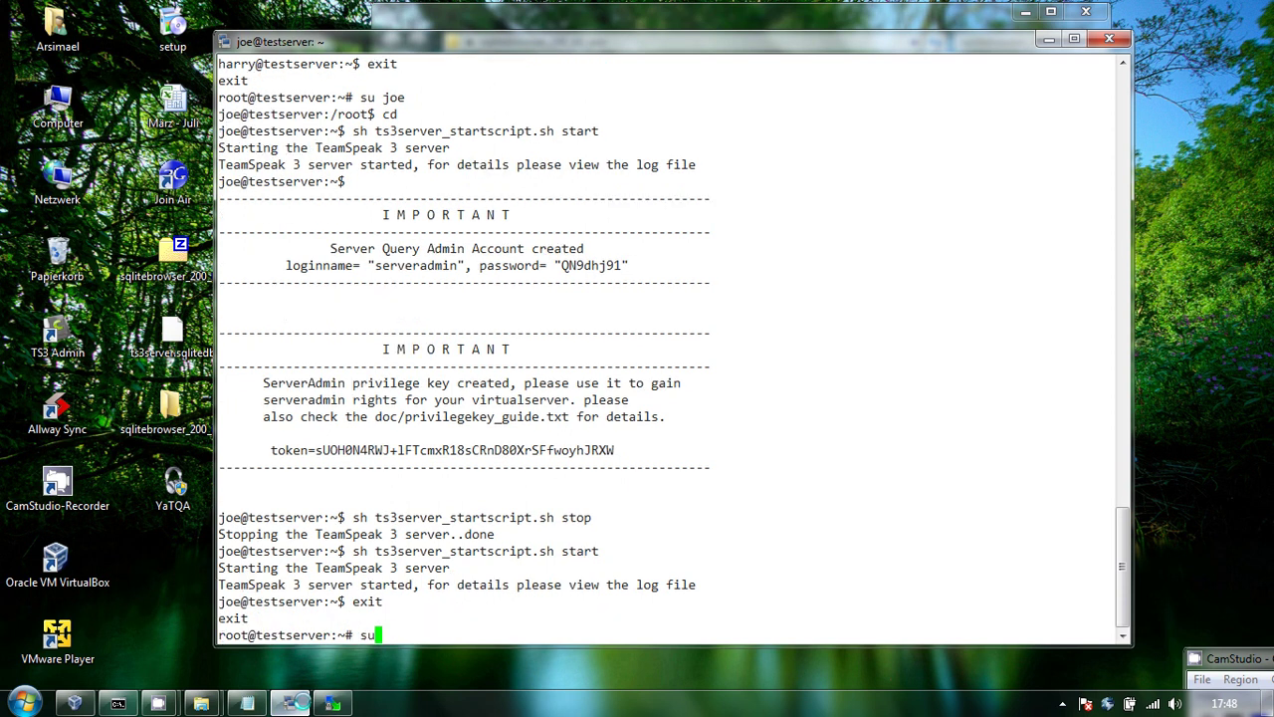
{"action": "type", "text": "su harry"}
{"action": "key", "text": "Return"}
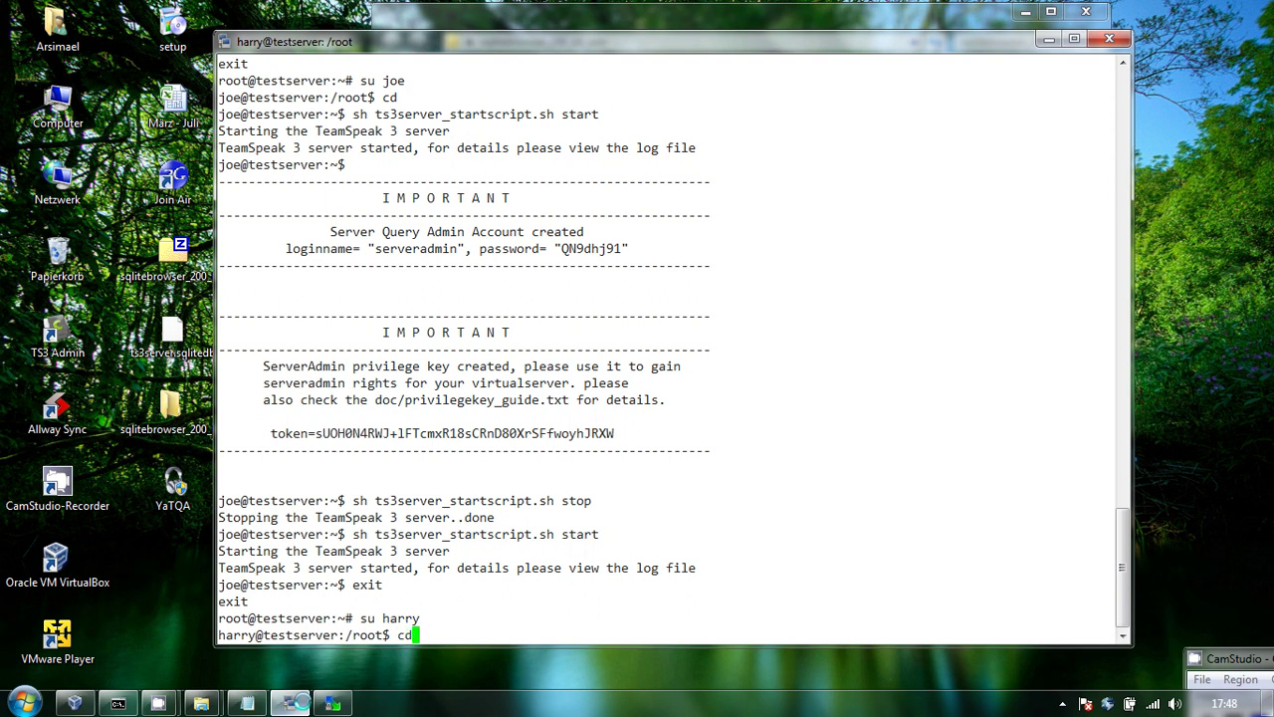
{"action": "type", "text": "cd"}
{"action": "key", "text": "Return"}
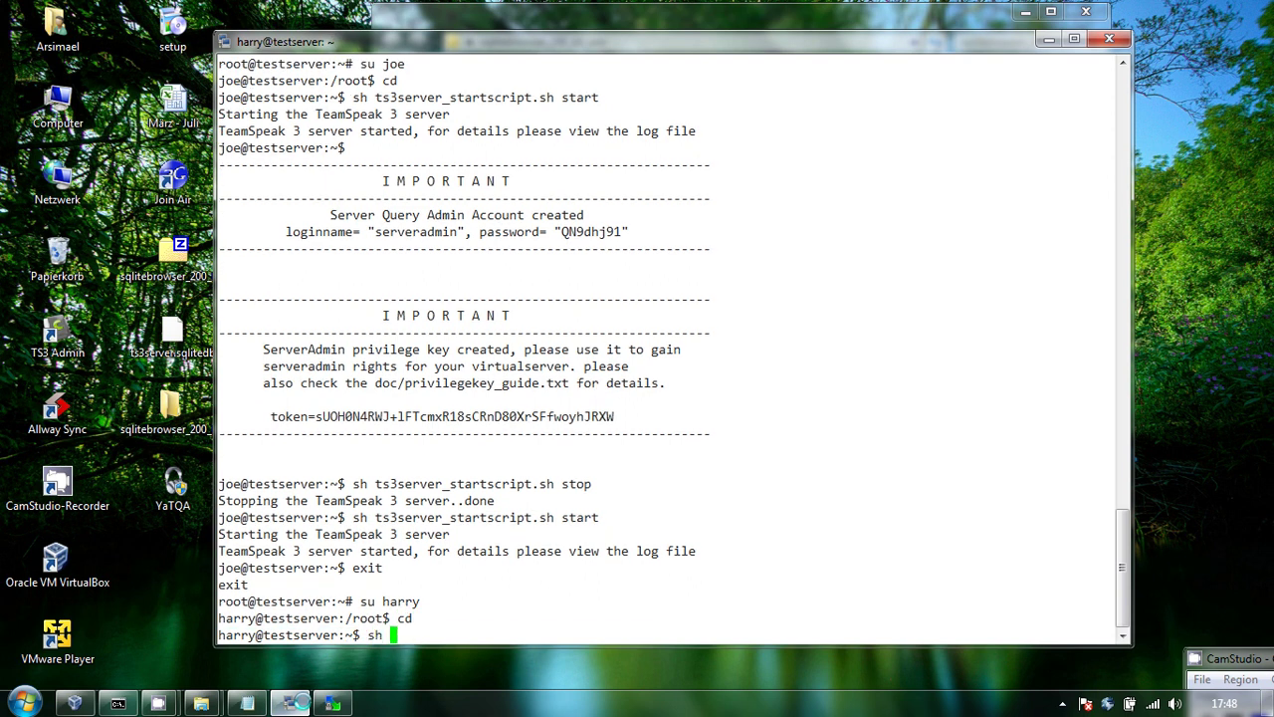
{"action": "key", "text": "Up"}
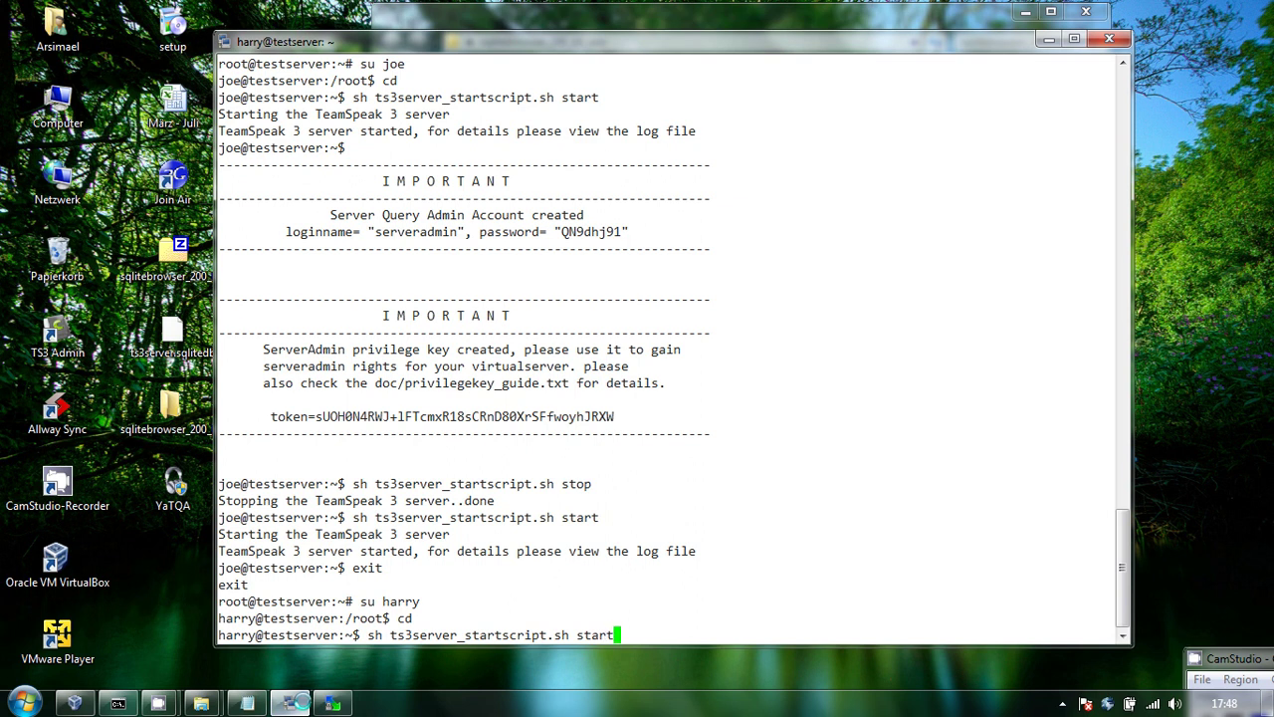
{"action": "key", "text": "Return"}
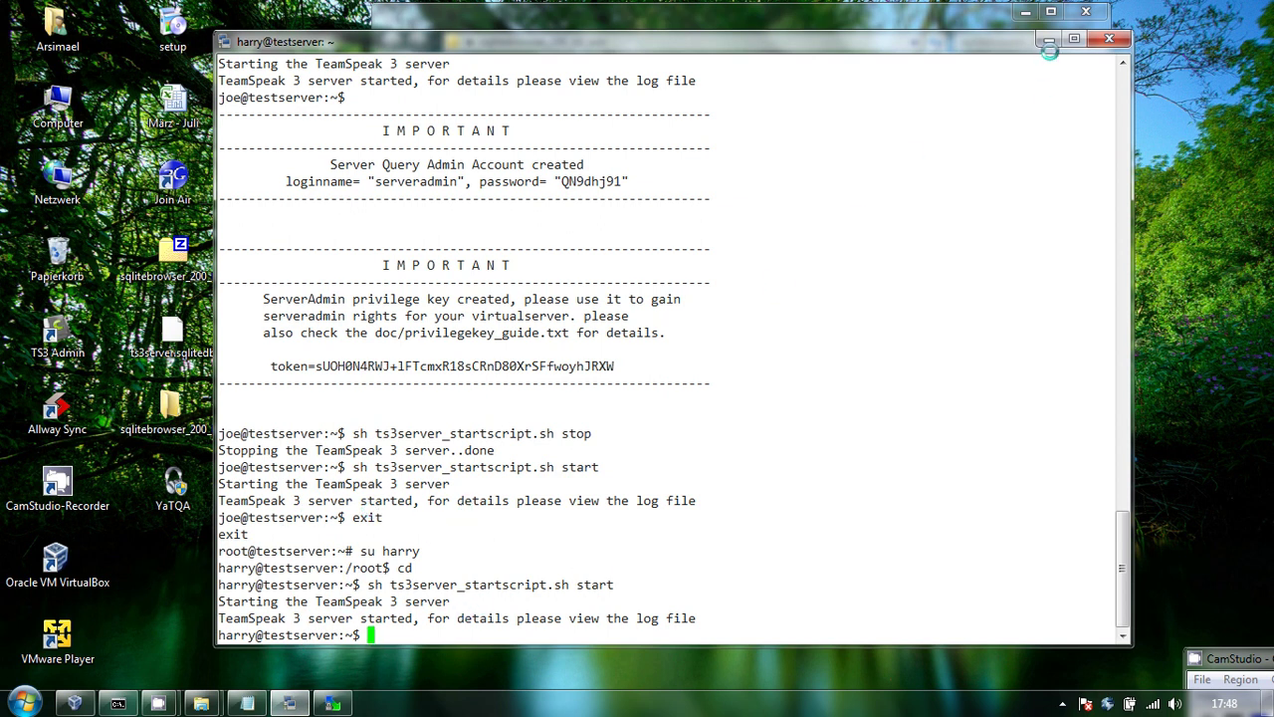
Step: Clear the open windows, launch the TeamSpeak client, connect it to 192.168.166.30, and select the virtual server to view its details
{"action": "left_click", "coordinate": [1049, 39]}
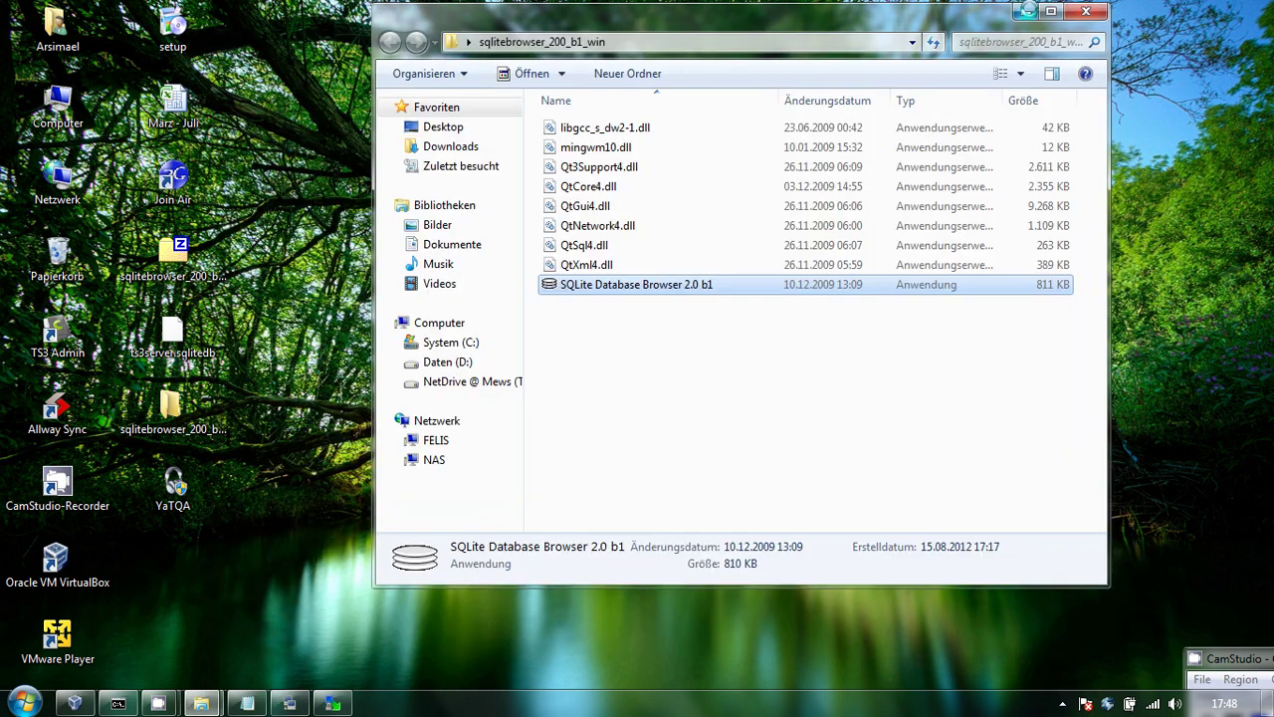
{"action": "left_click", "coordinate": [1045, 11]}
{"action": "mouse_move", "coordinate": [313, 10]}
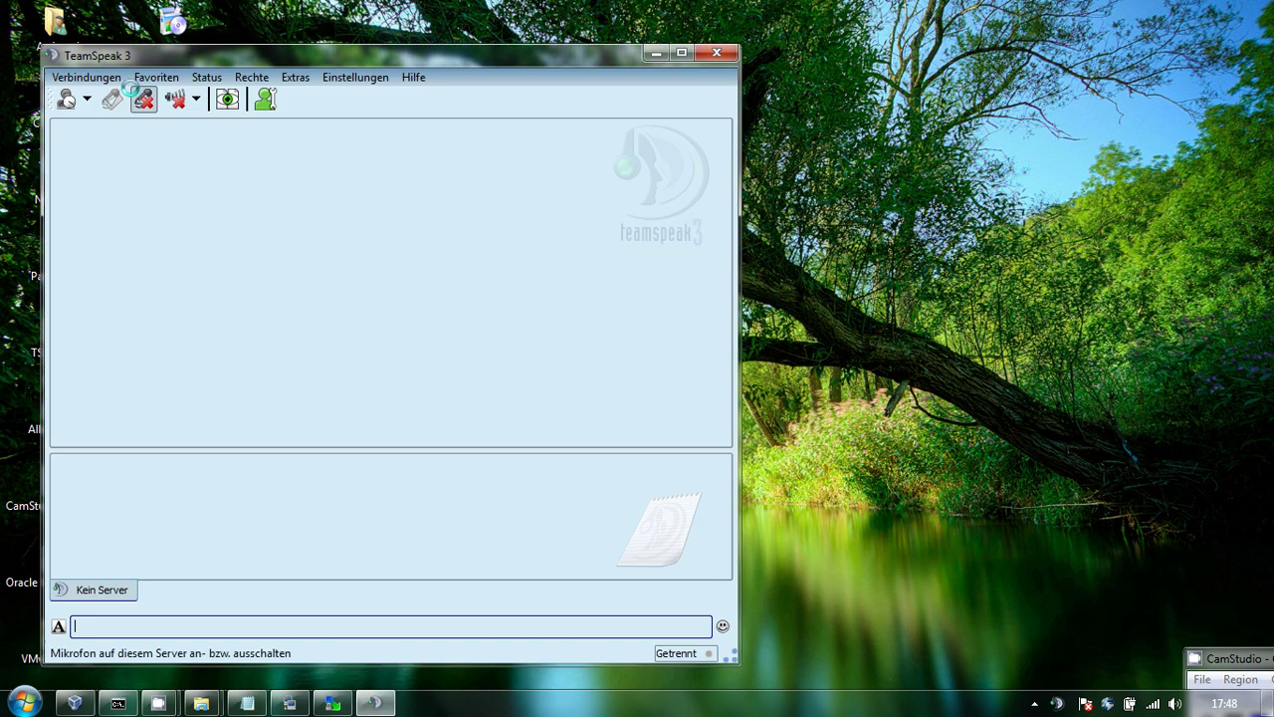
{"action": "left_click", "coordinate": [87, 77]}
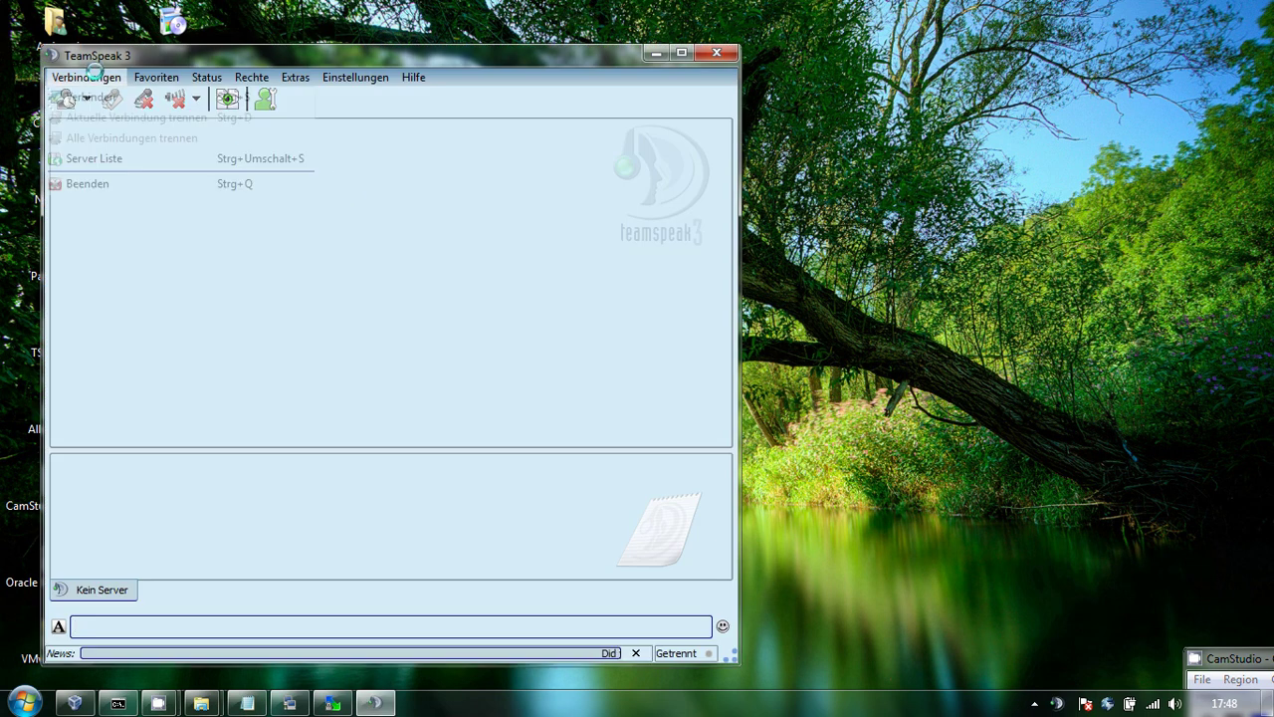
{"action": "left_click", "coordinate": [139, 119]}
{"action": "double_click", "coordinate": [285, 334]}
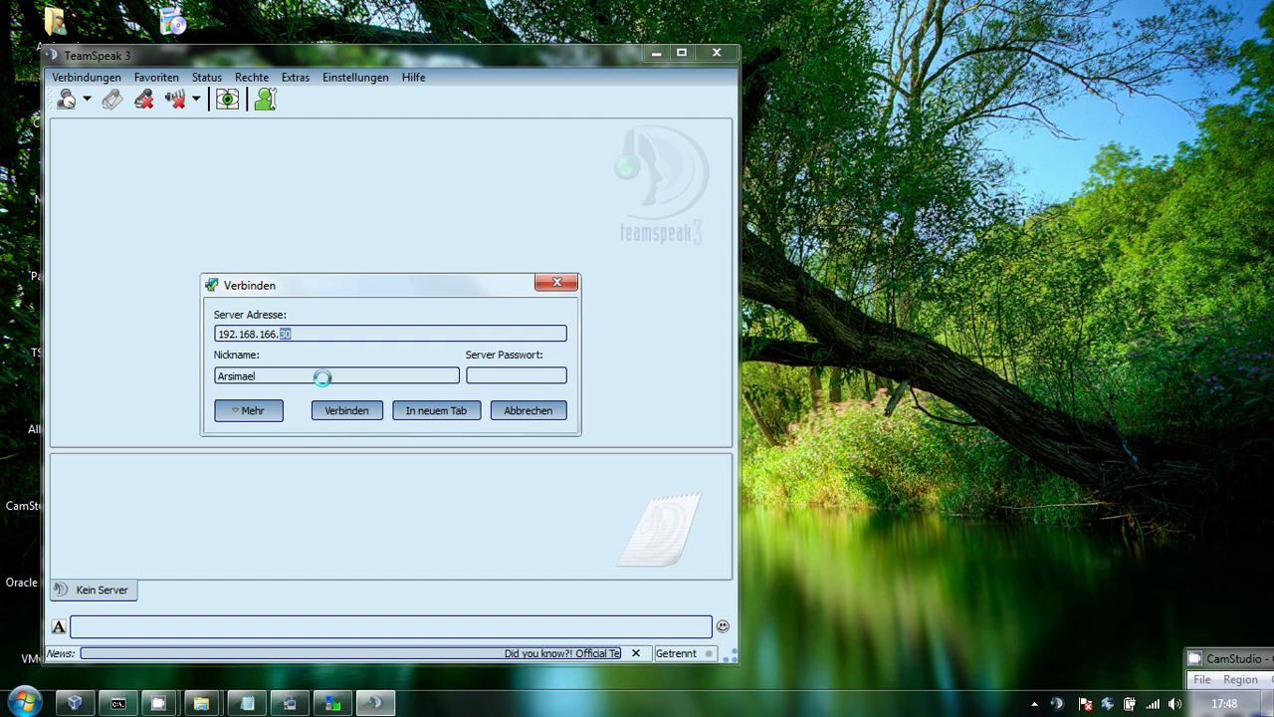
{"action": "left_click", "coordinate": [347, 411]}
{"action": "left_click", "coordinate": [125, 130]}
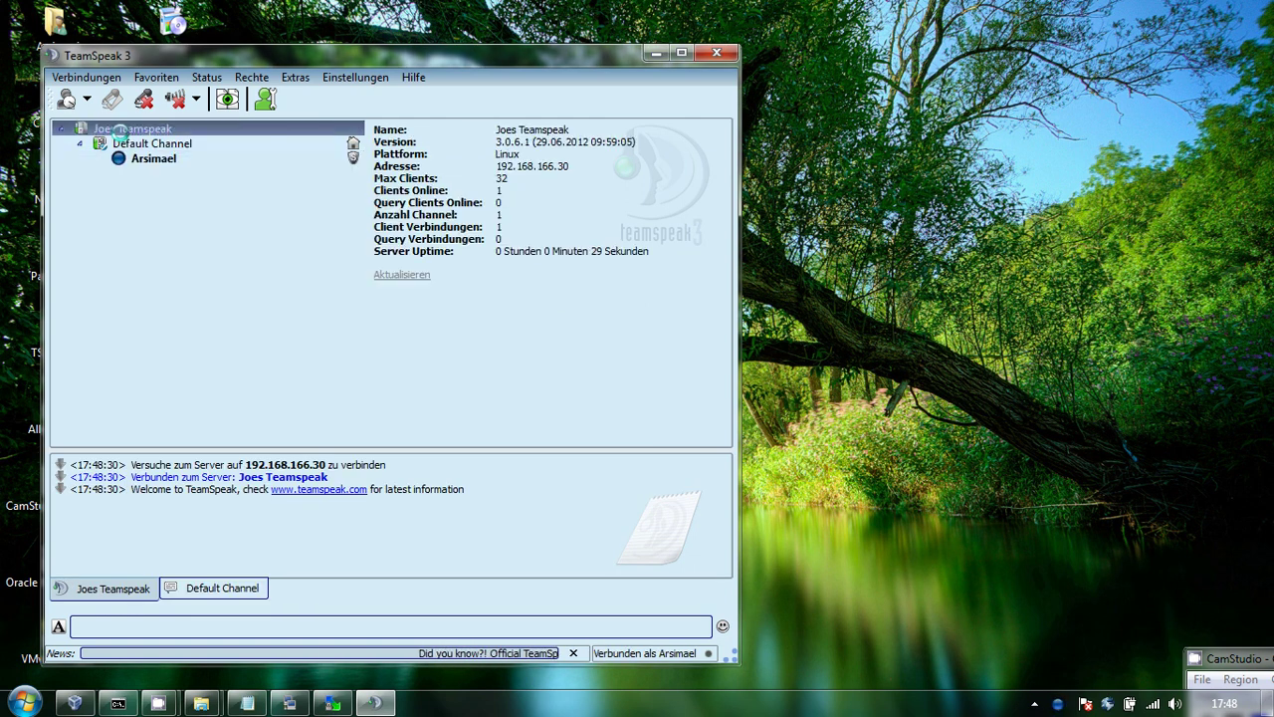
Step: Try to connect to harry's server at 192.168.166.75 in a new tab of the TeamSpeak client
{"action": "left_click", "coordinate": [87, 77]}
{"action": "left_click", "coordinate": [94, 94]}
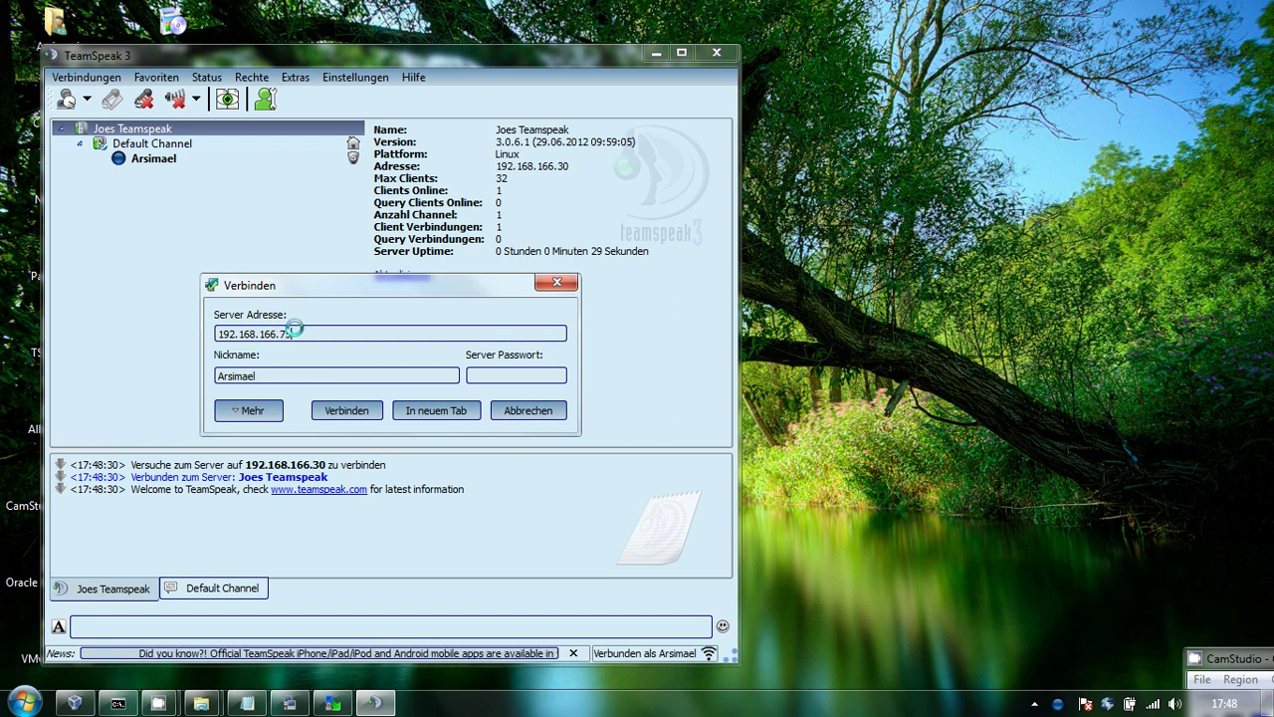
{"action": "left_click", "coordinate": [418, 411]}
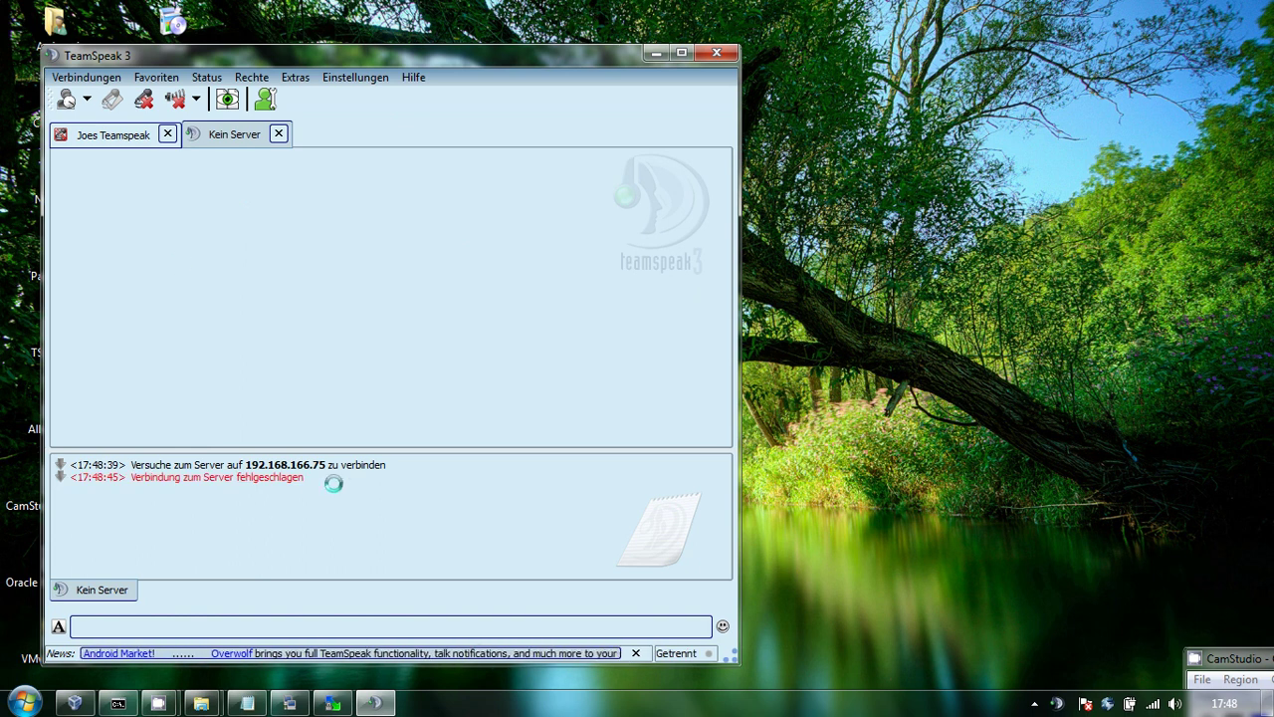
Step: Return to the terminal, list harry's home directory, and list the log files in his logs folder
{"action": "left_click", "coordinate": [296, 704]}
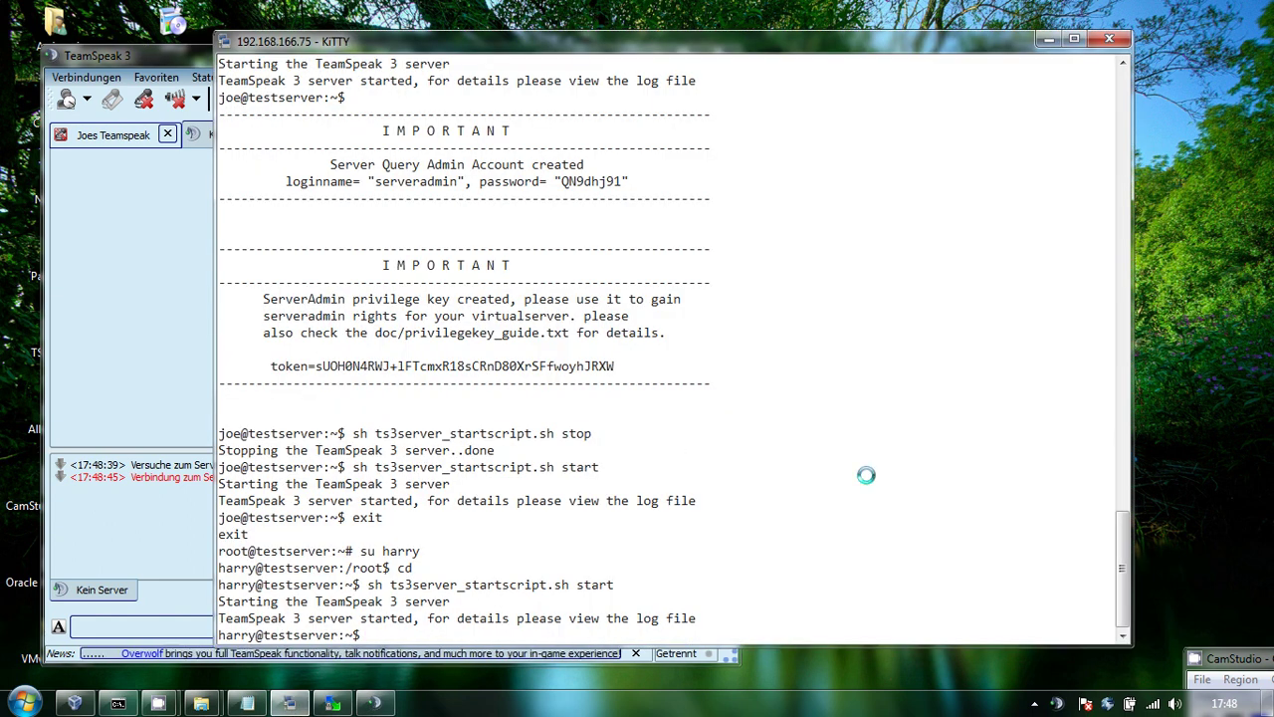
{"action": "type", "text": "ls"}
{"action": "key", "text": "Return"}
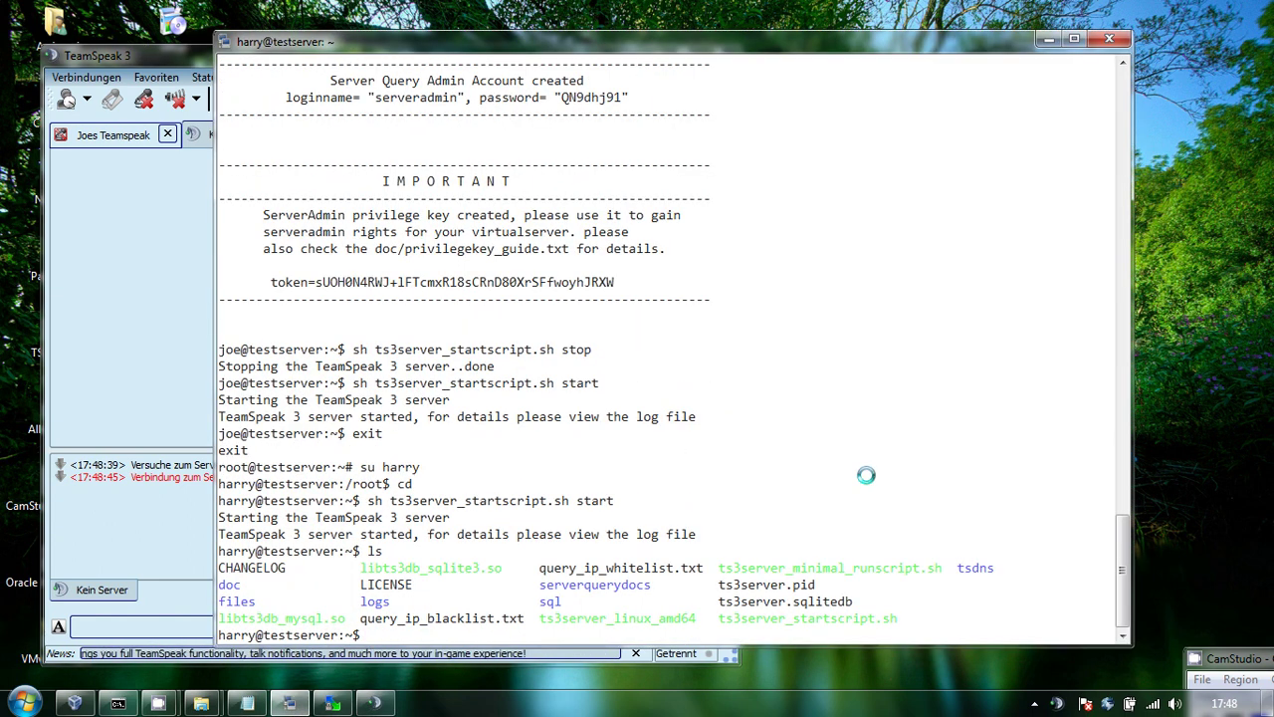
{"action": "type", "text": "cd logs/"}
{"action": "key", "text": "Return"}
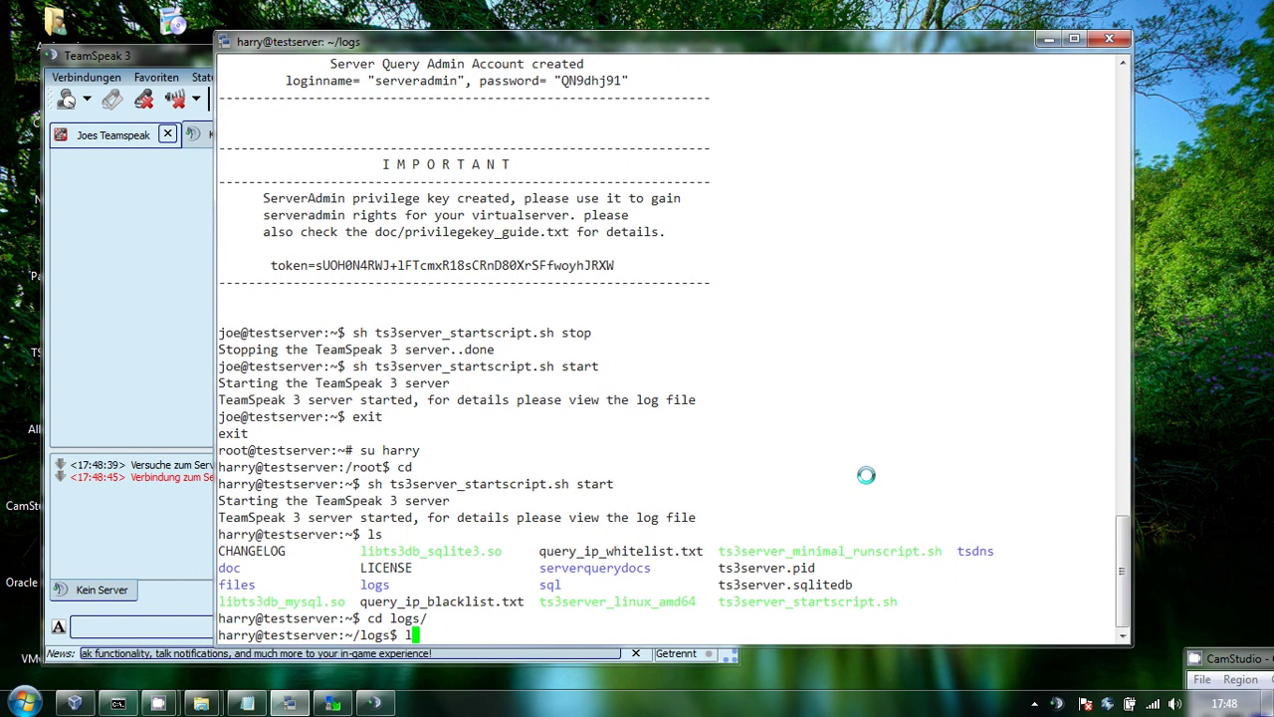
{"action": "type", "text": "ls"}
{"action": "key", "text": "Return"}
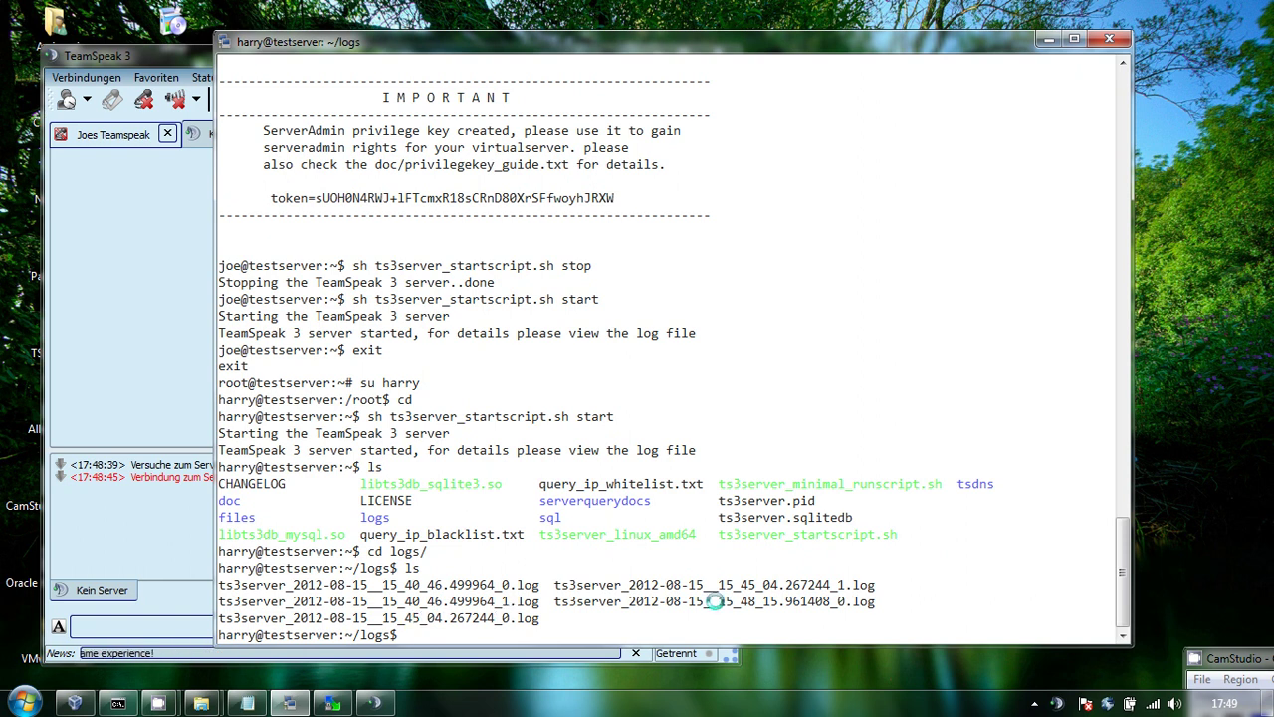
Step: Open the log ts3server_2012-08-15__15_48_15.961408_0.log in nano
{"action": "left_click_drag", "start_coordinate": [555, 603], "coordinate": [869, 602]}
{"action": "key", "text": "ctrl+c"}
{"action": "type", "text": "o"}
{"action": "right_click", "coordinate": [1089, 584]}
{"action": "key", "text": "Return"}
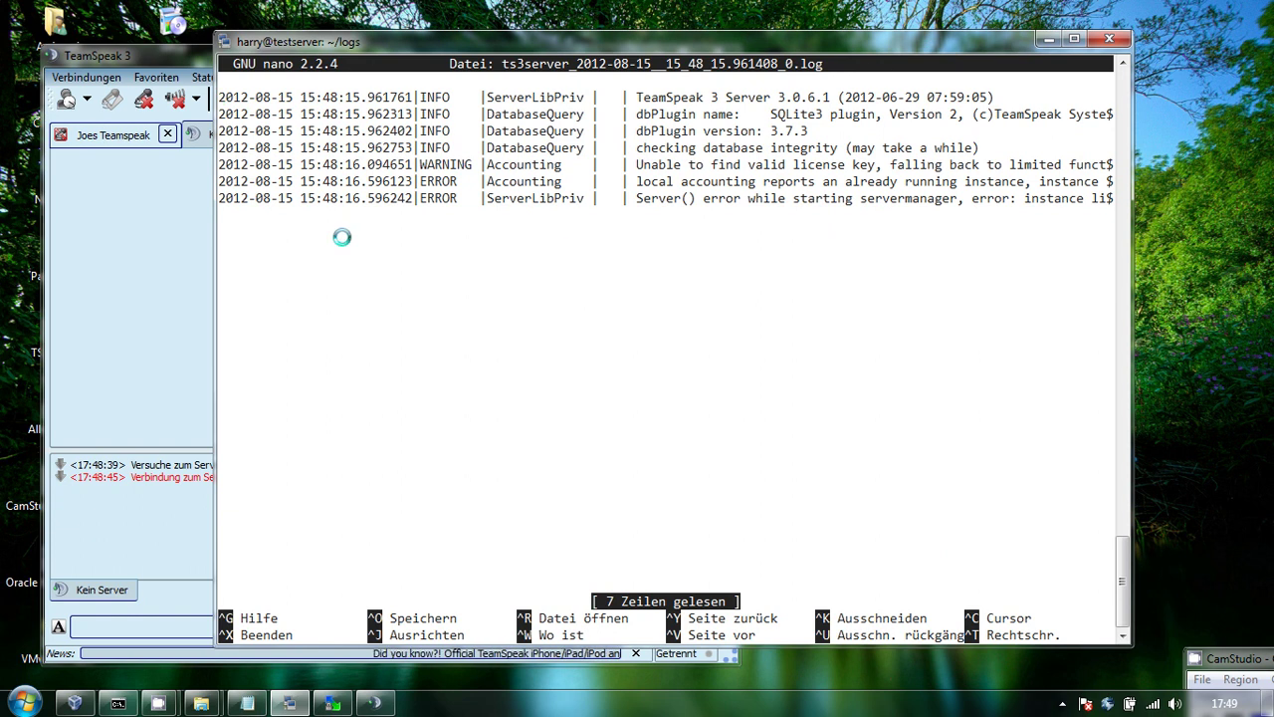
Step: Enlarge the terminal to full screen, reopen the log in nano, highlight the licence key warning line, and close the file
{"action": "left_click_drag", "start_coordinate": [216, 209], "coordinate": [64, 209]}
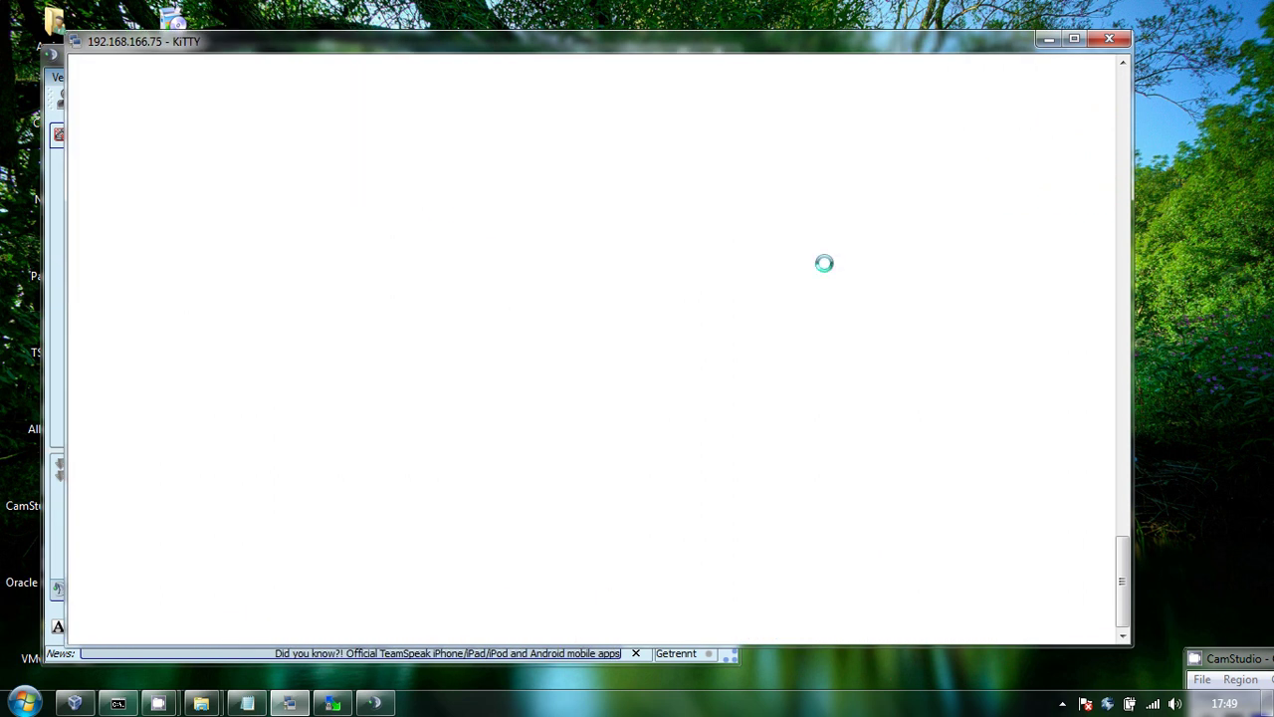
{"action": "left_click", "coordinate": [1074, 40]}
{"action": "key", "text": "Up"}
{"action": "key", "text": "Return"}
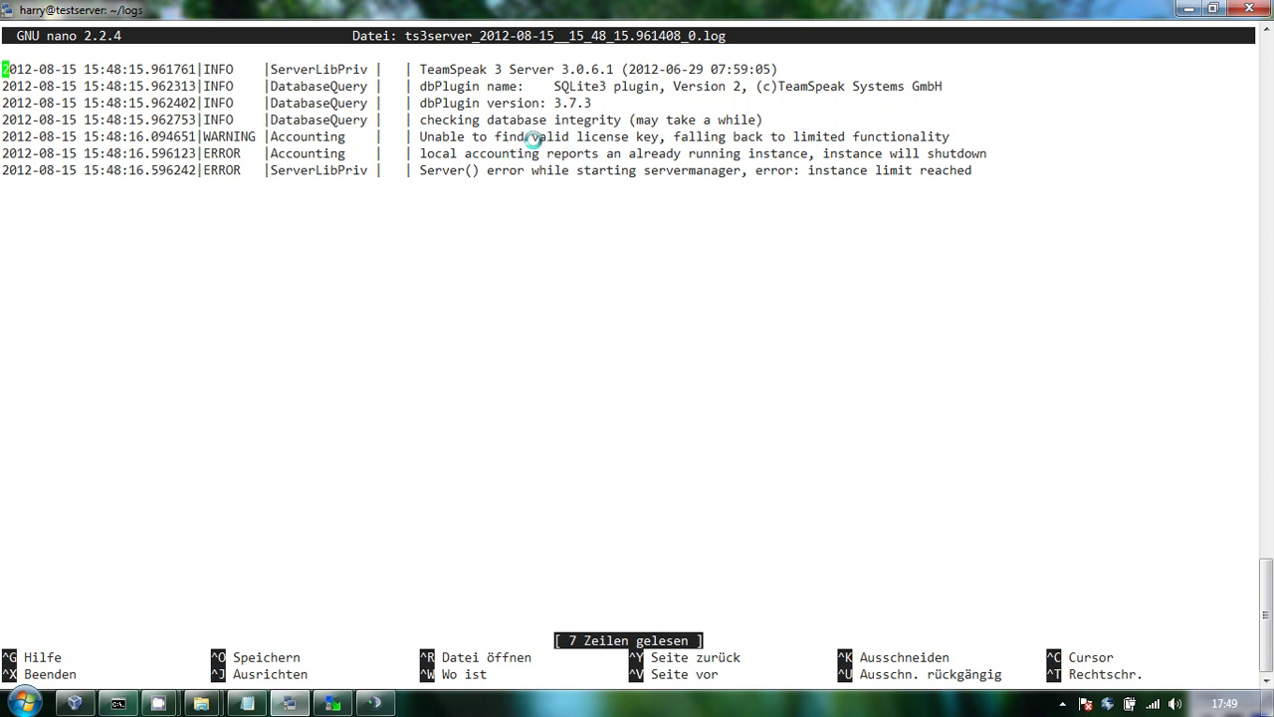
{"action": "left_click_drag", "start_coordinate": [428, 135], "coordinate": [913, 96]}
{"action": "mouse_move", "coordinate": [957, 120]}
{"action": "left_mouse_down"}
{"action": "mouse_move", "coordinate": [957, 134]}
{"action": "mouse_move", "coordinate": [980, 131]}
{"action": "mouse_move", "coordinate": [968, 132]}
{"action": "left_mouse_up"}
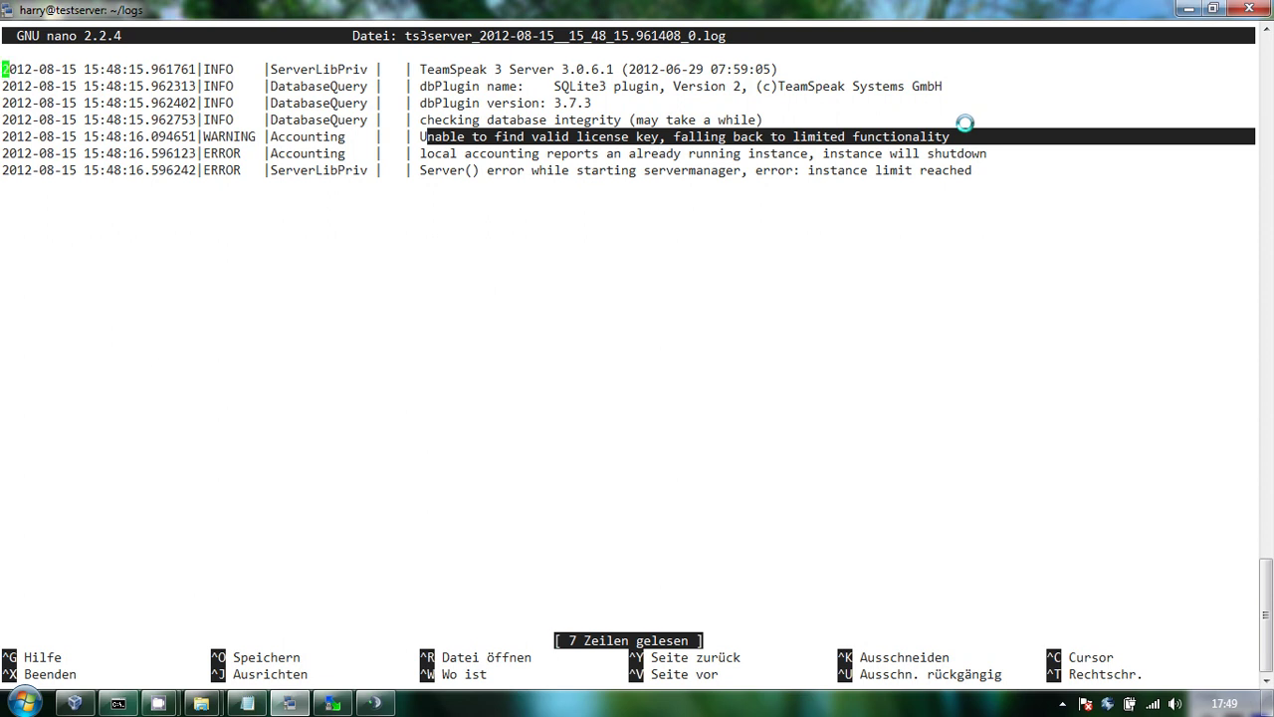
{"action": "key", "text": "ctrl+x"}
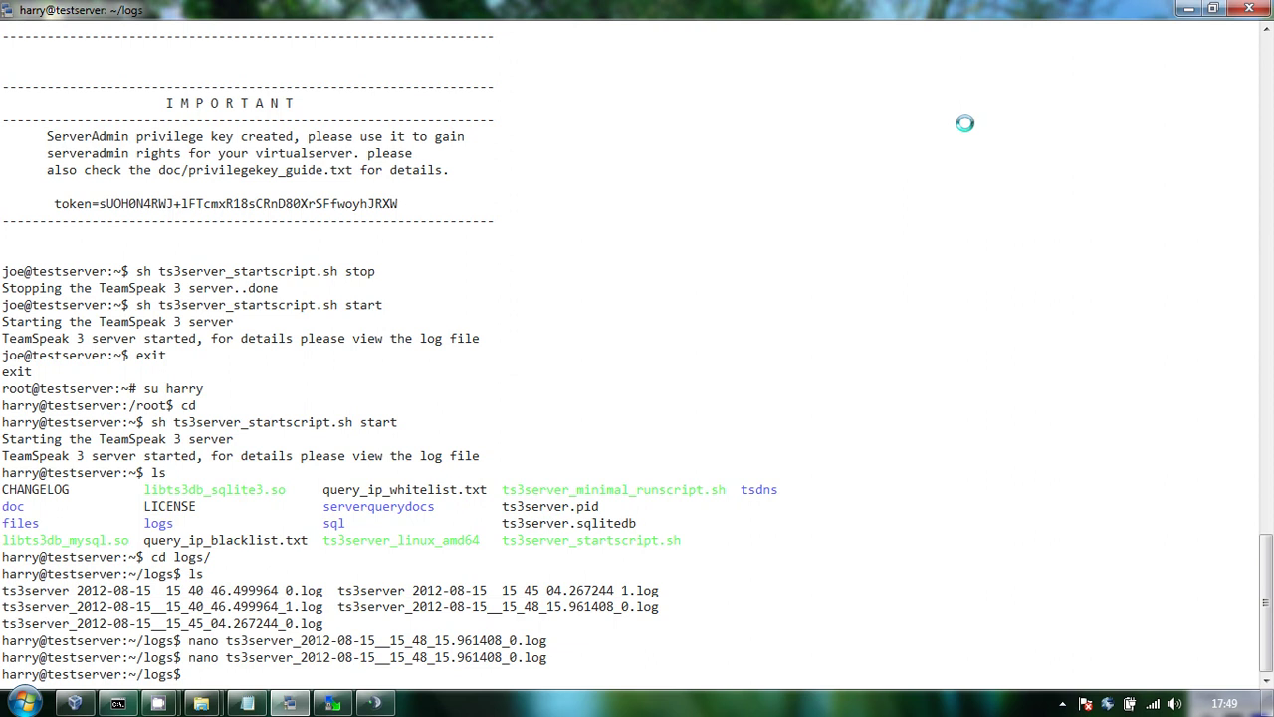
Step: Go back to harry's home directory, list its contents, and leave his shell to return to root
{"action": "type", "text": "cd .."}
{"action": "key", "text": "Return"}
{"action": "type", "text": "ls"}
{"action": "key", "text": "Return"}
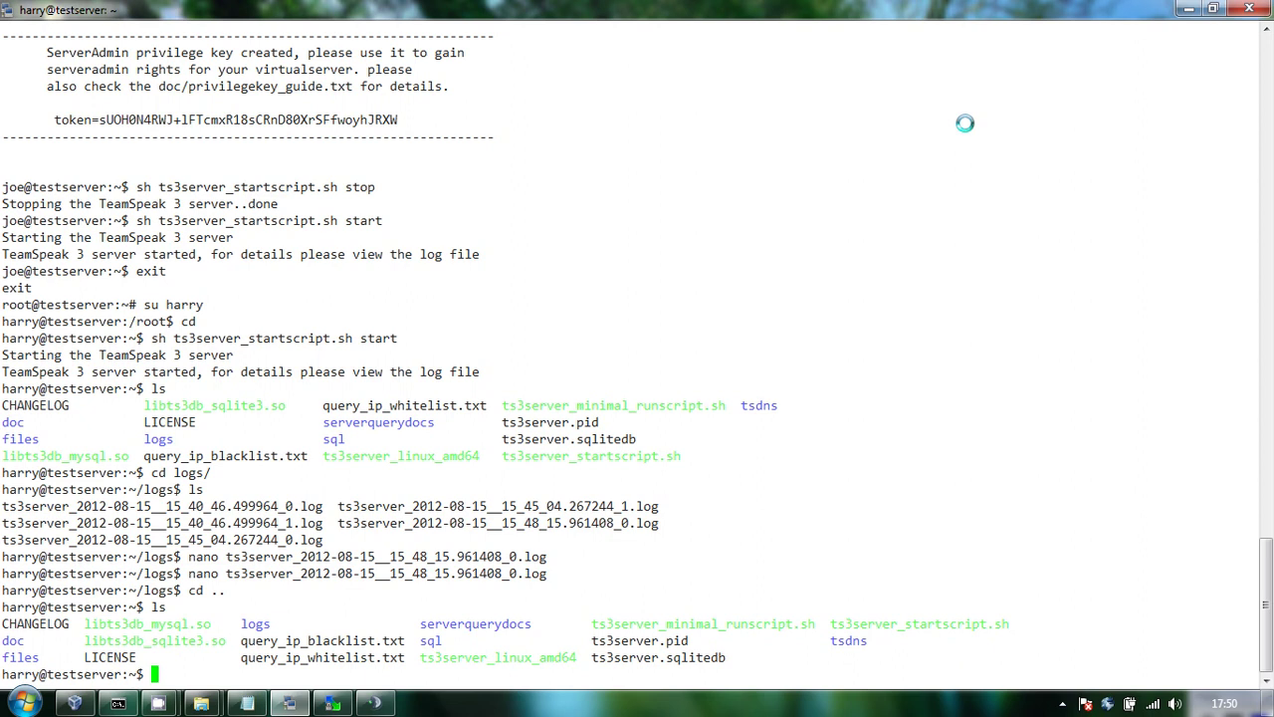
{"action": "type", "text": "exit"}
{"action": "key", "text": "Return"}
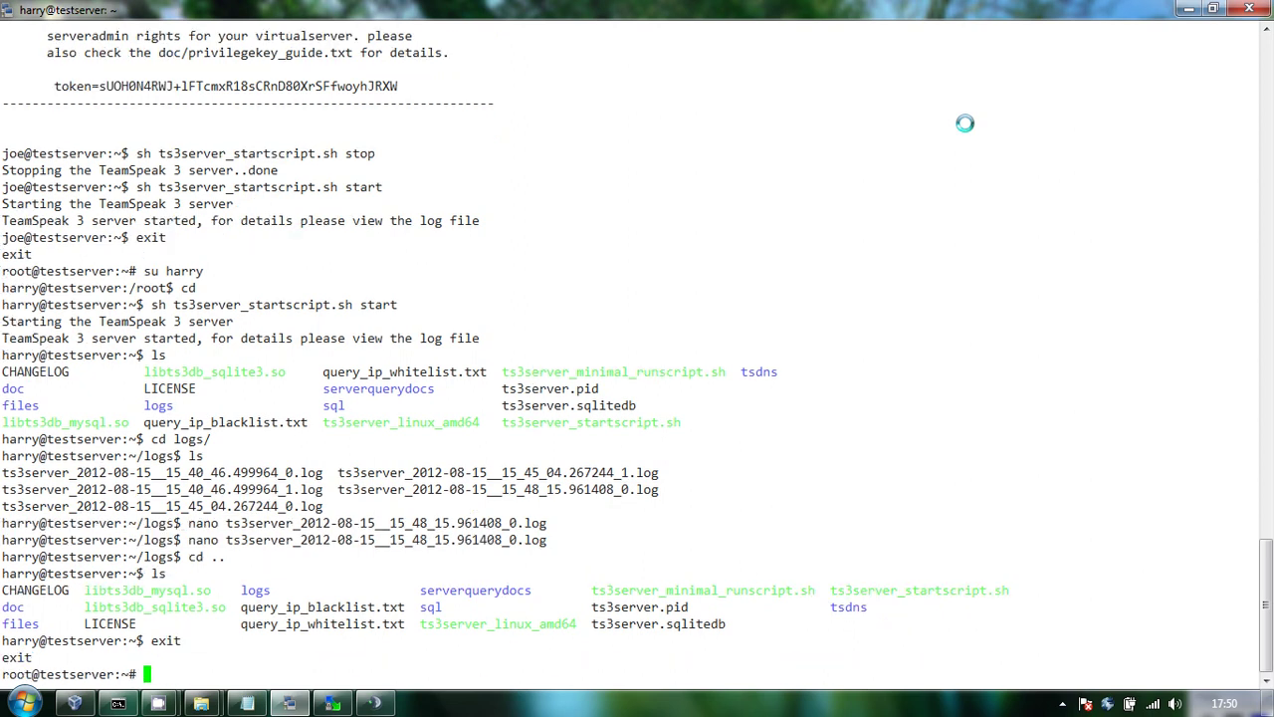
Step: Switch to WinSCP and copy ts3server.sqlitedb from /home/harry to the desktop, overwriting the existing file
{"action": "left_click", "coordinate": [1189, 9]}
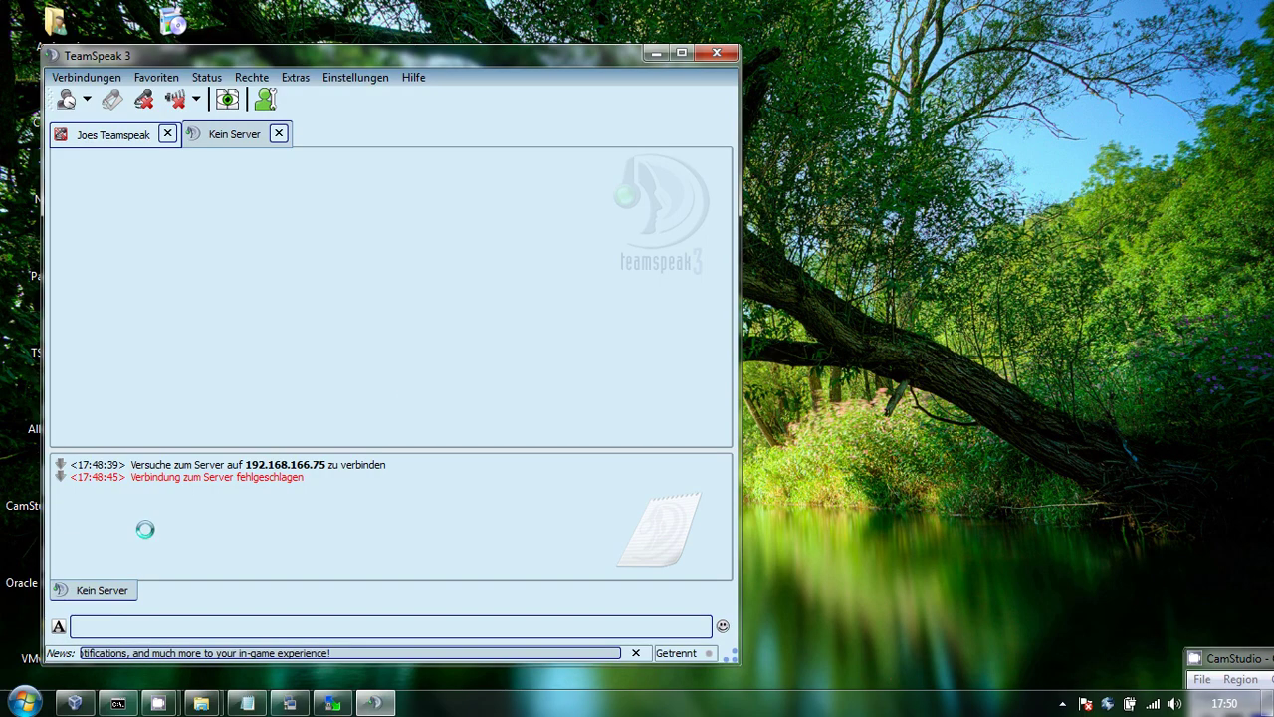
{"action": "left_click", "coordinate": [653, 50]}
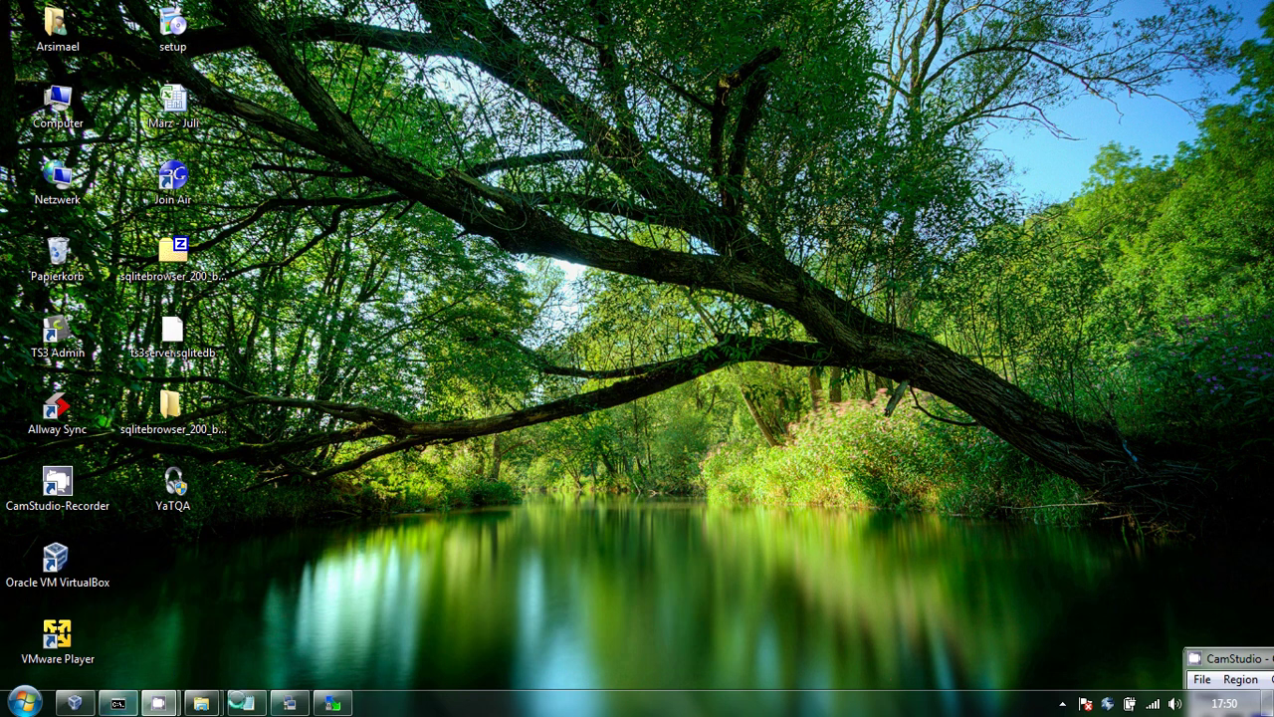
{"action": "left_click", "coordinate": [336, 701]}
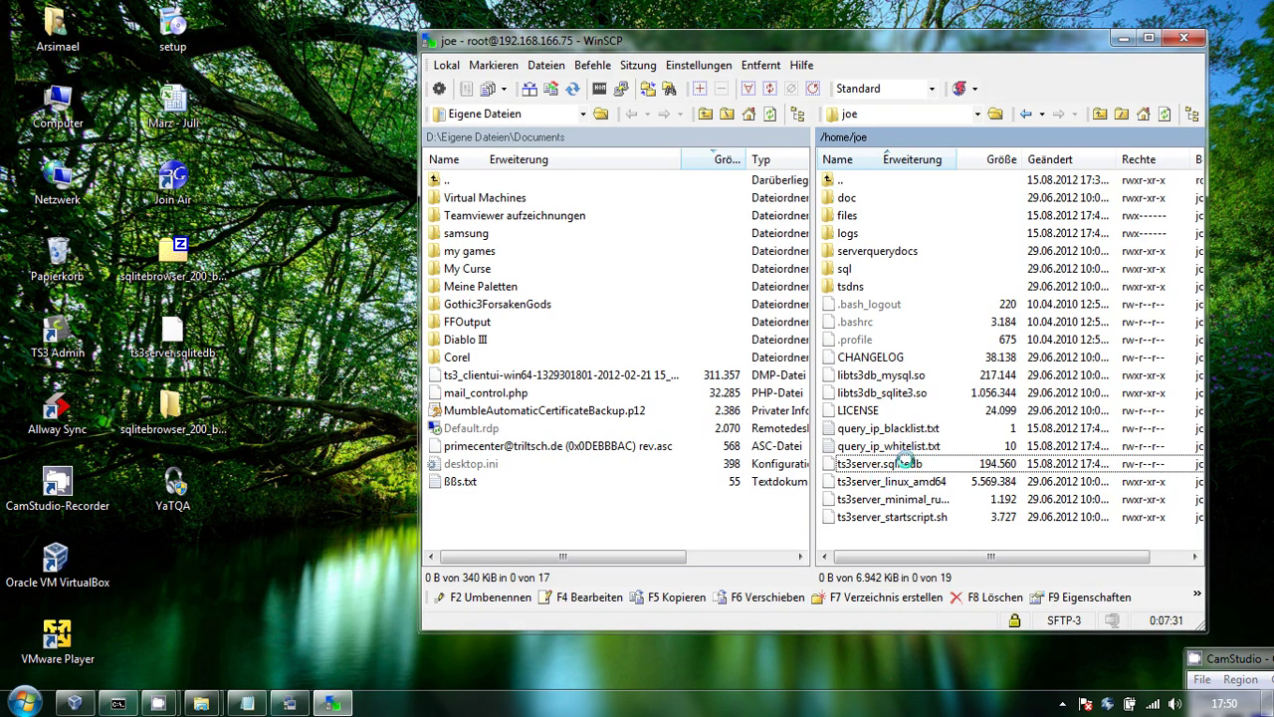
{"action": "left_click", "coordinate": [834, 137]}
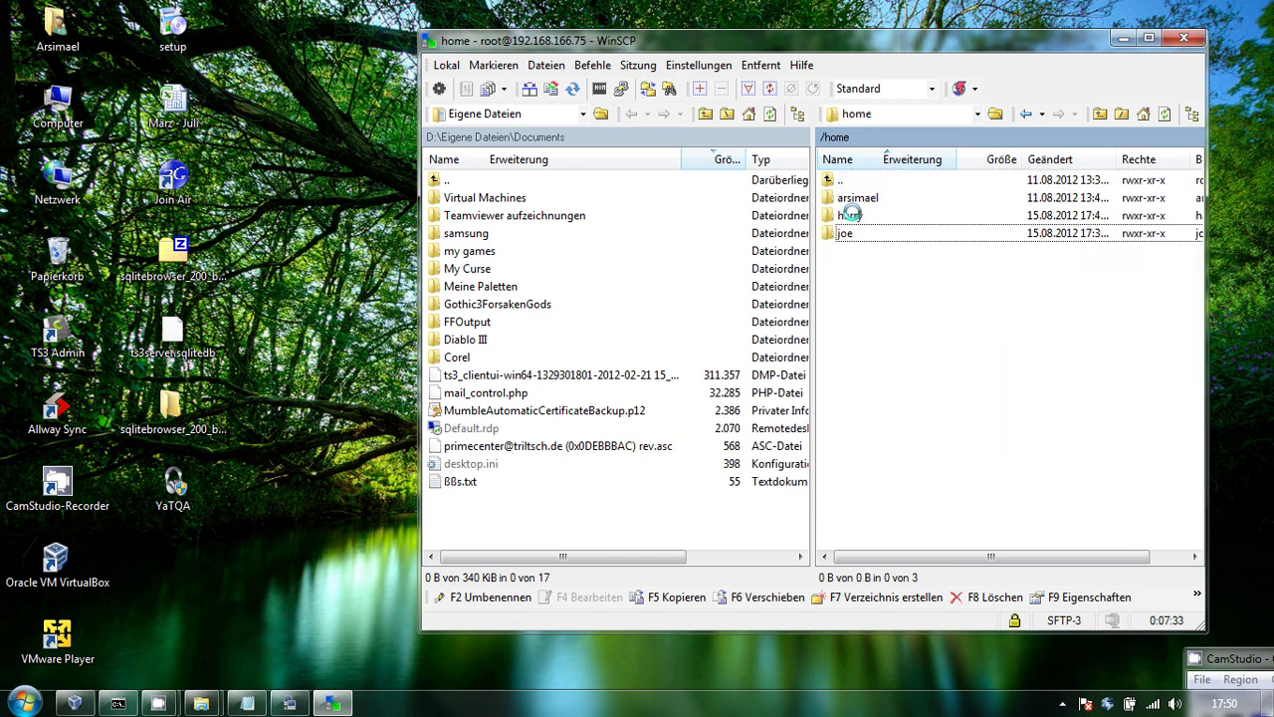
{"action": "double_click", "coordinate": [848, 201]}
{"action": "left_click_drag", "start_coordinate": [876, 464], "coordinate": [335, 440]}
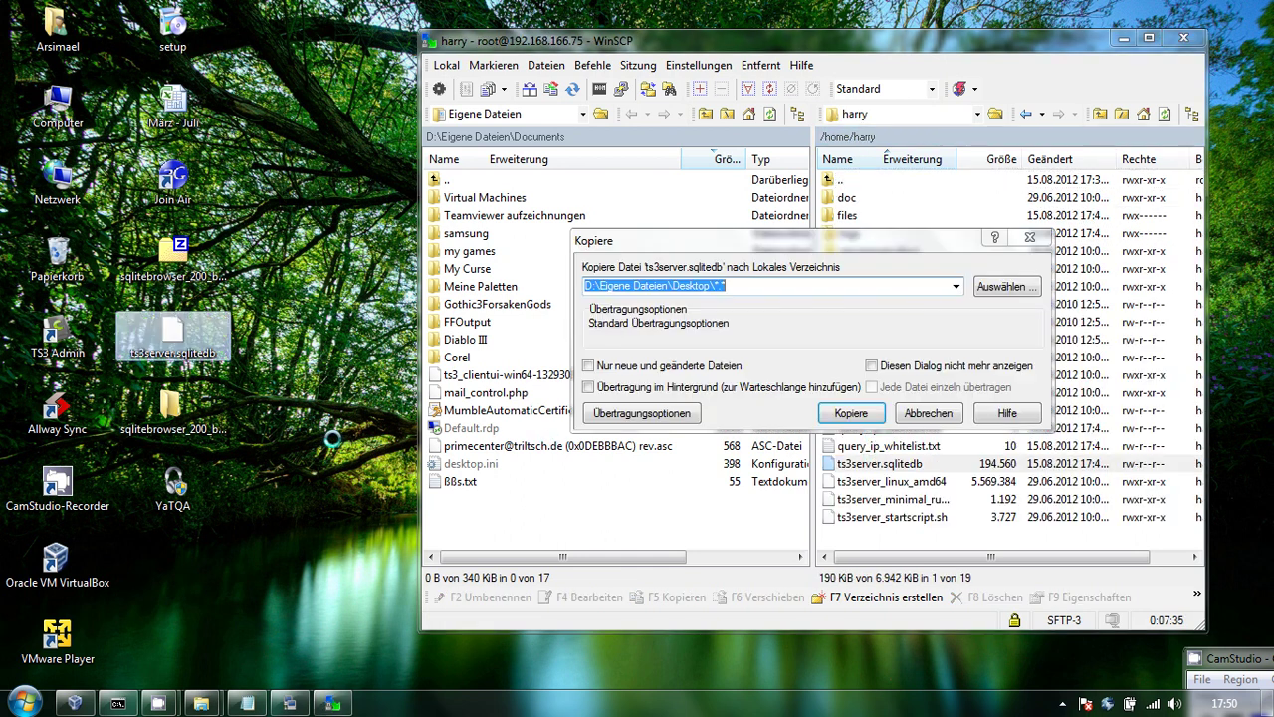
{"action": "left_click", "coordinate": [828, 413]}
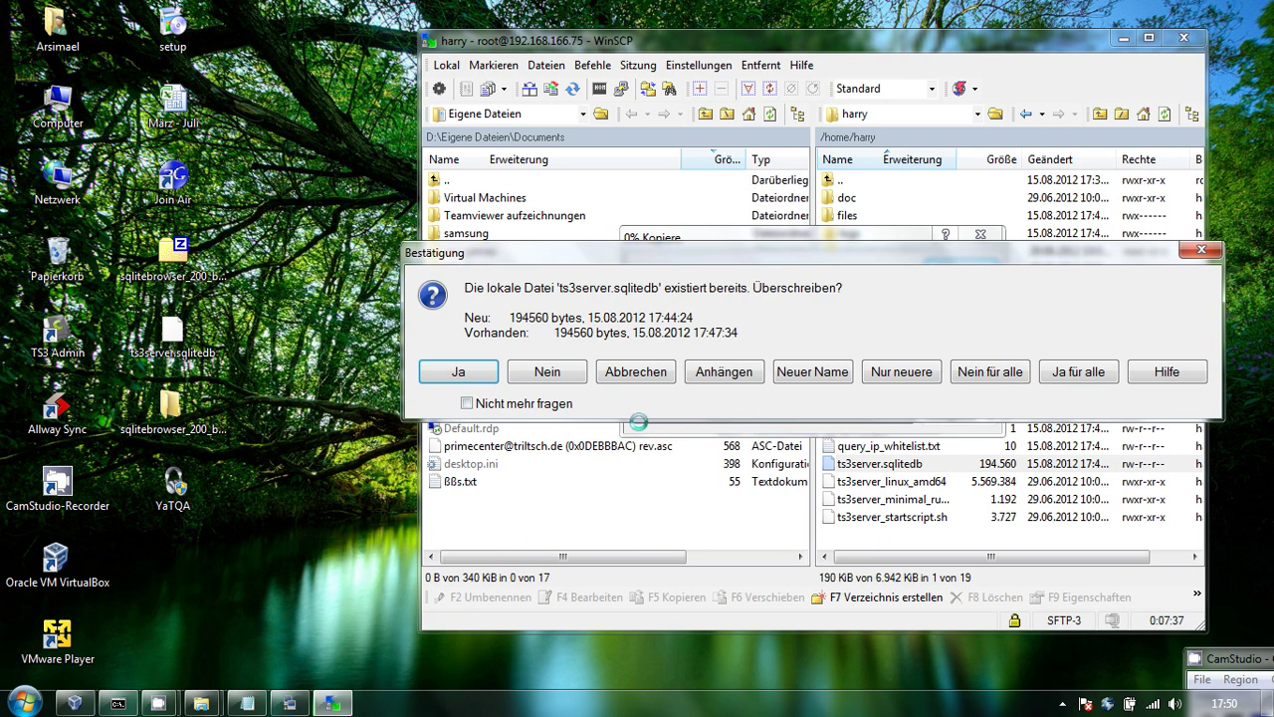
{"action": "left_click", "coordinate": [466, 370]}
Step: Load the desktop's ts3server.sqlitedb into SQLite Database Browser, inspect its bindings table, and close the browser
{"action": "double_click", "coordinate": [209, 400]}
{"action": "double_click", "coordinate": [575, 288]}
{"action": "left_click_drag", "start_coordinate": [141, 338], "coordinate": [577, 105]}
{"action": "left_click", "coordinate": [399, 174]}
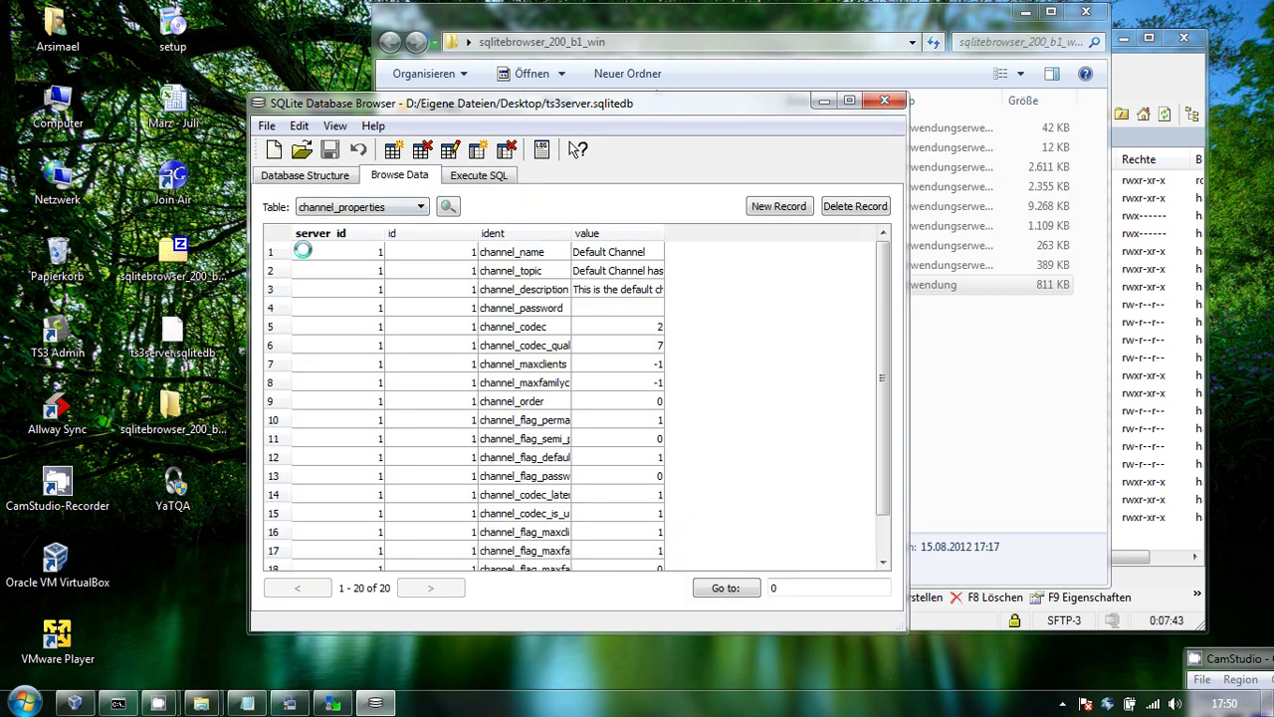
{"action": "left_click", "coordinate": [342, 206]}
{"action": "left_click", "coordinate": [317, 295]}
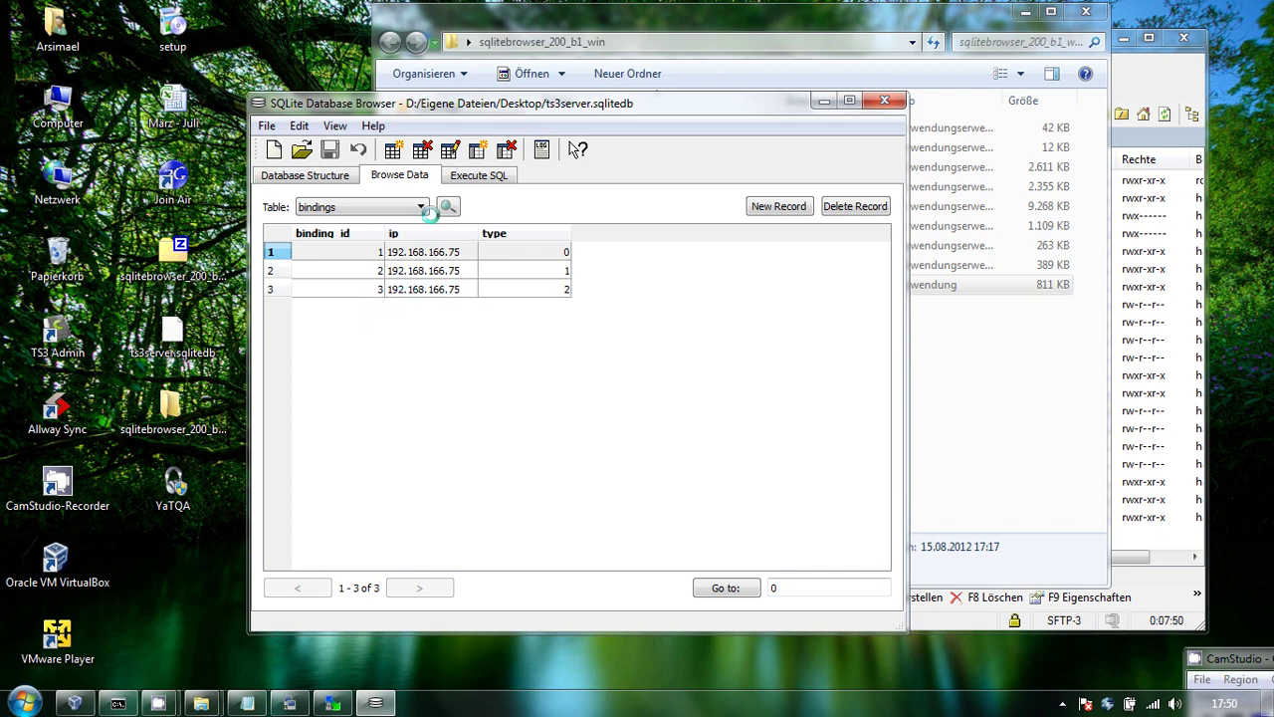
{"action": "left_click", "coordinate": [479, 174]}
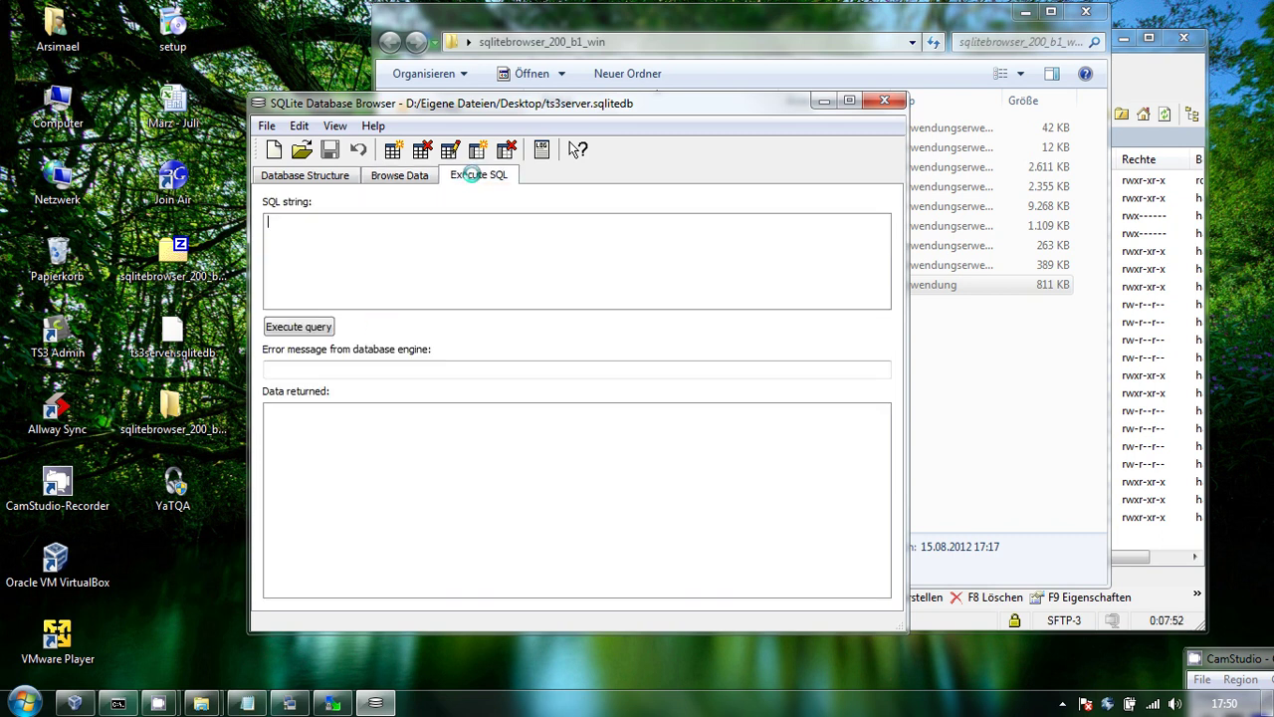
{"action": "left_click", "coordinate": [327, 171]}
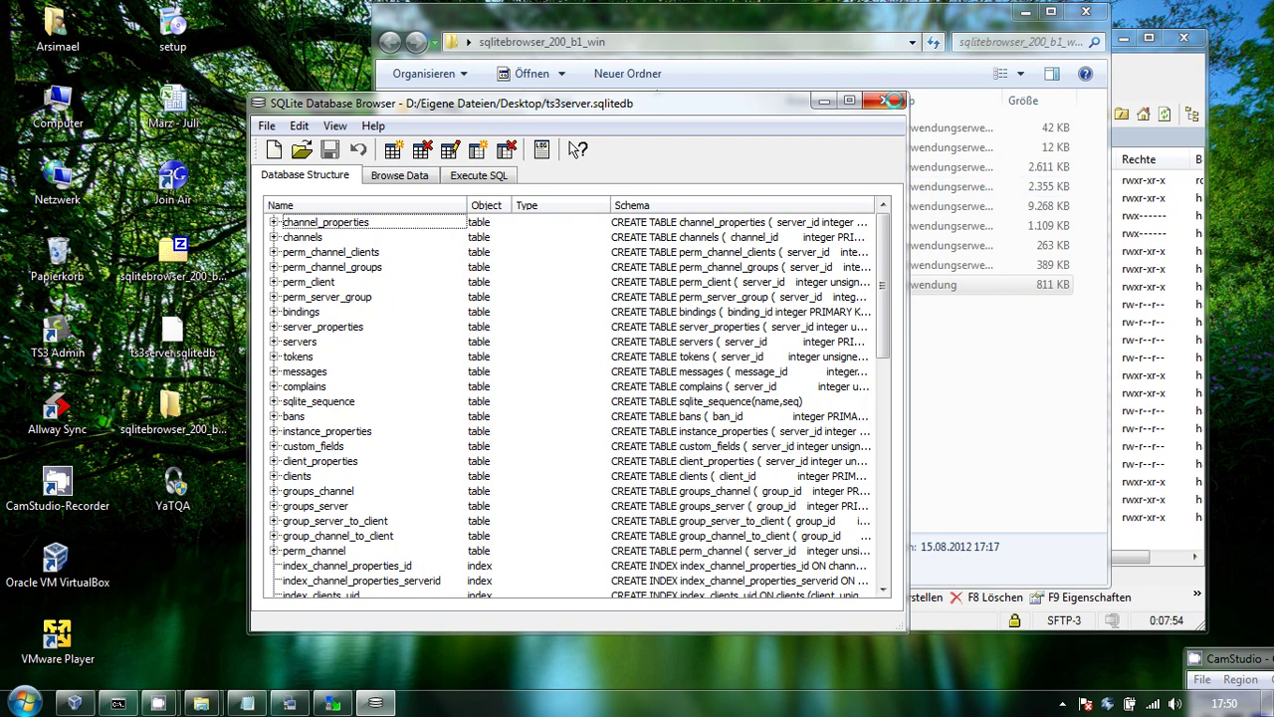
{"action": "left_click", "coordinate": [884, 101]}
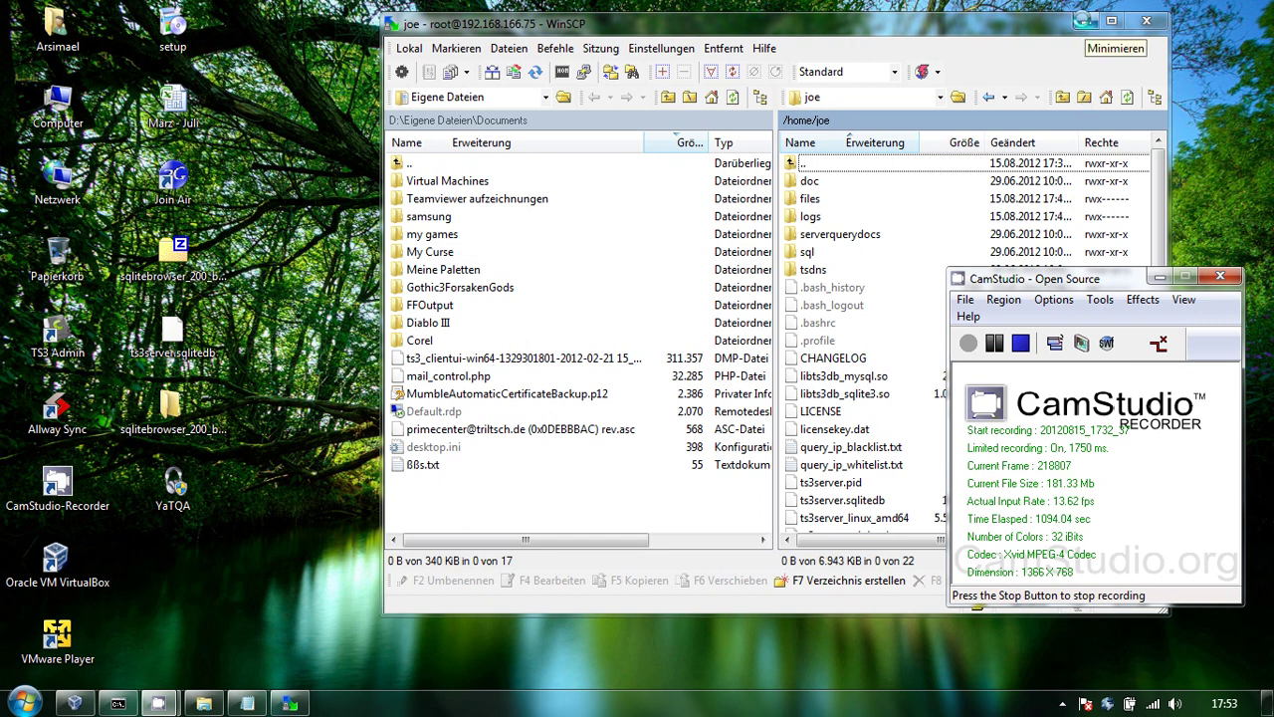
Step: Clear WinSCP from the screen, open the saved KiTTY session for 192.168.166.75, and switch to user joe in his home directory
{"action": "left_click", "coordinate": [1086, 20]}
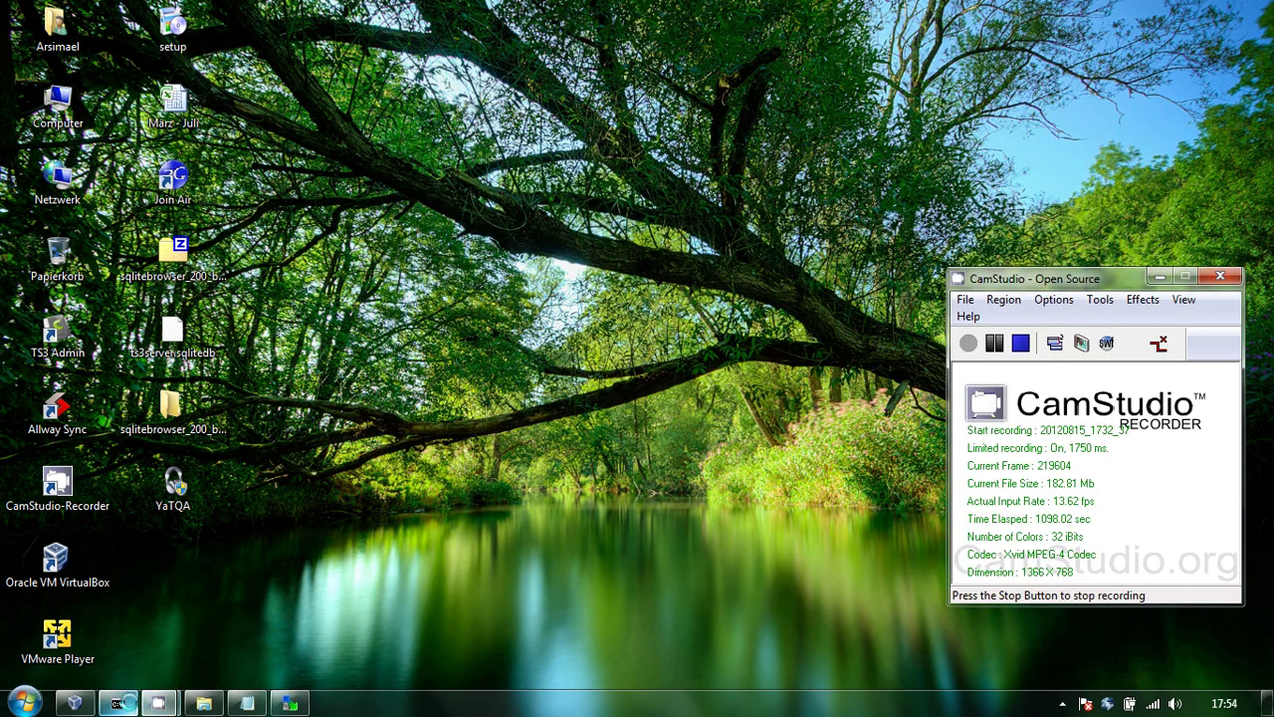
{"action": "mouse_move", "coordinate": [610, 35]}
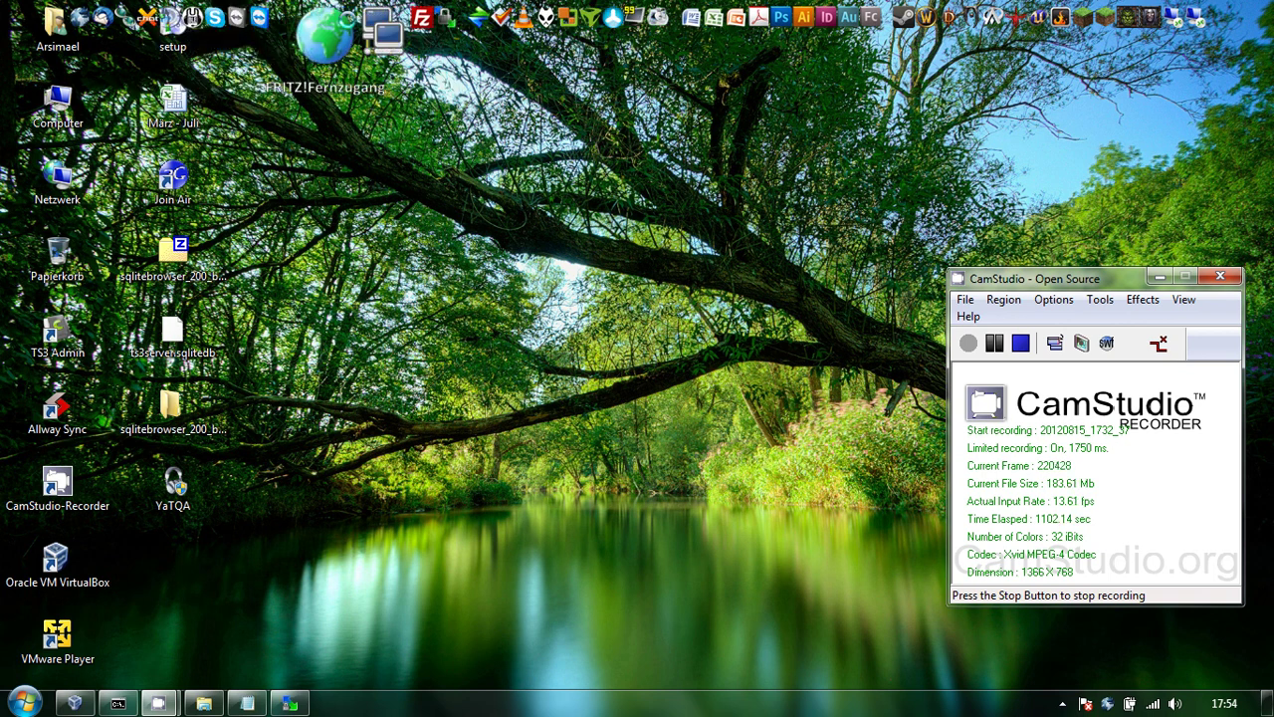
{"action": "left_click", "coordinate": [383, 32]}
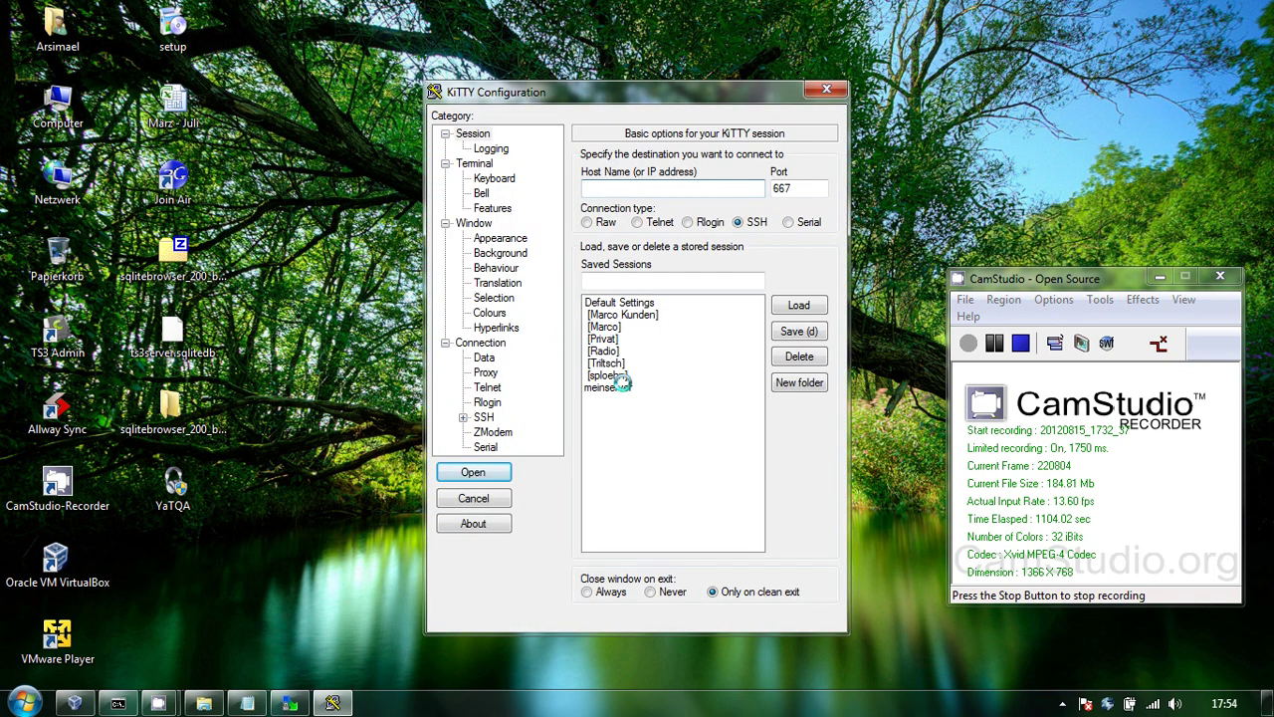
{"action": "double_click", "coordinate": [617, 387]}
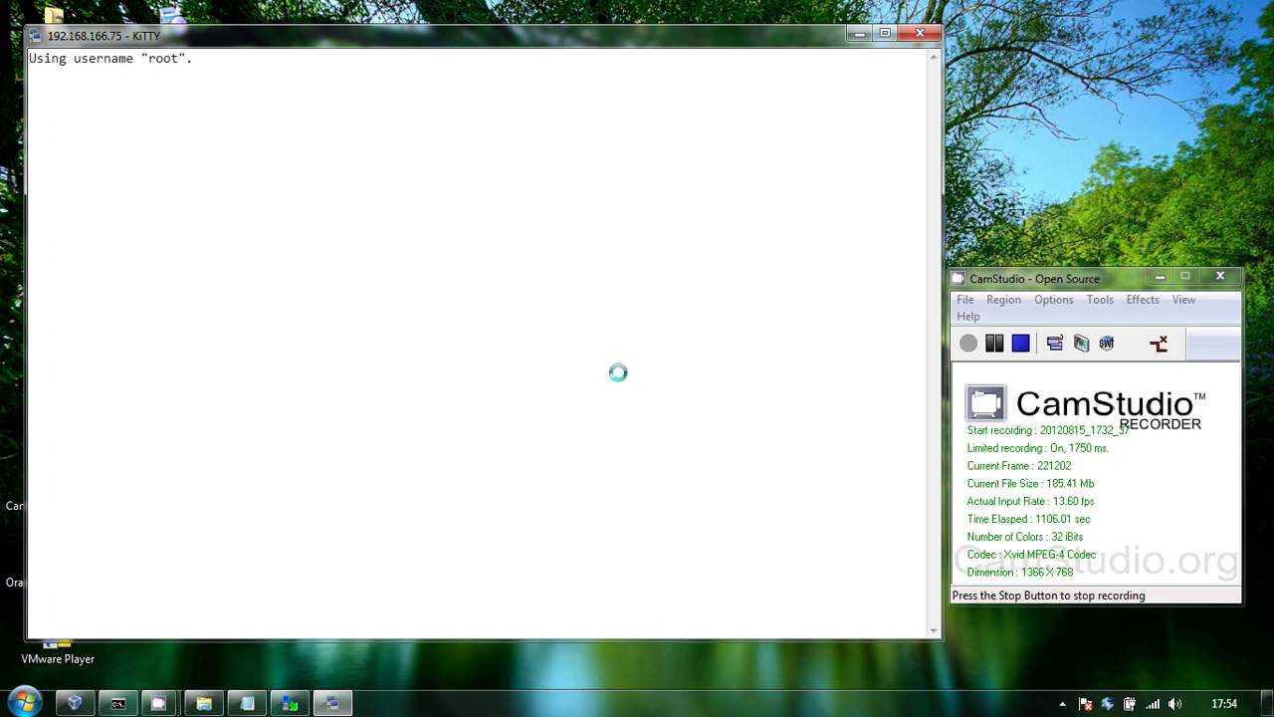
{"action": "type", "text": "su "}
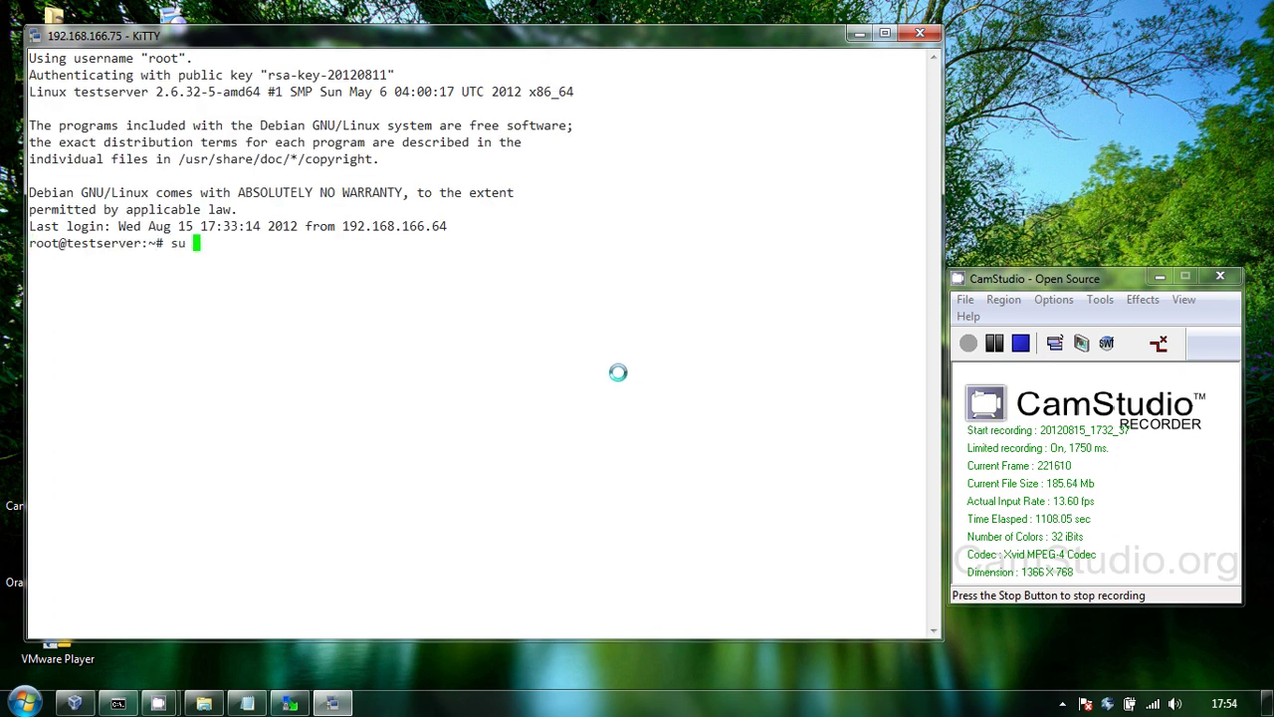
{"action": "type", "text": "joe"}
{"action": "key", "text": "Return"}
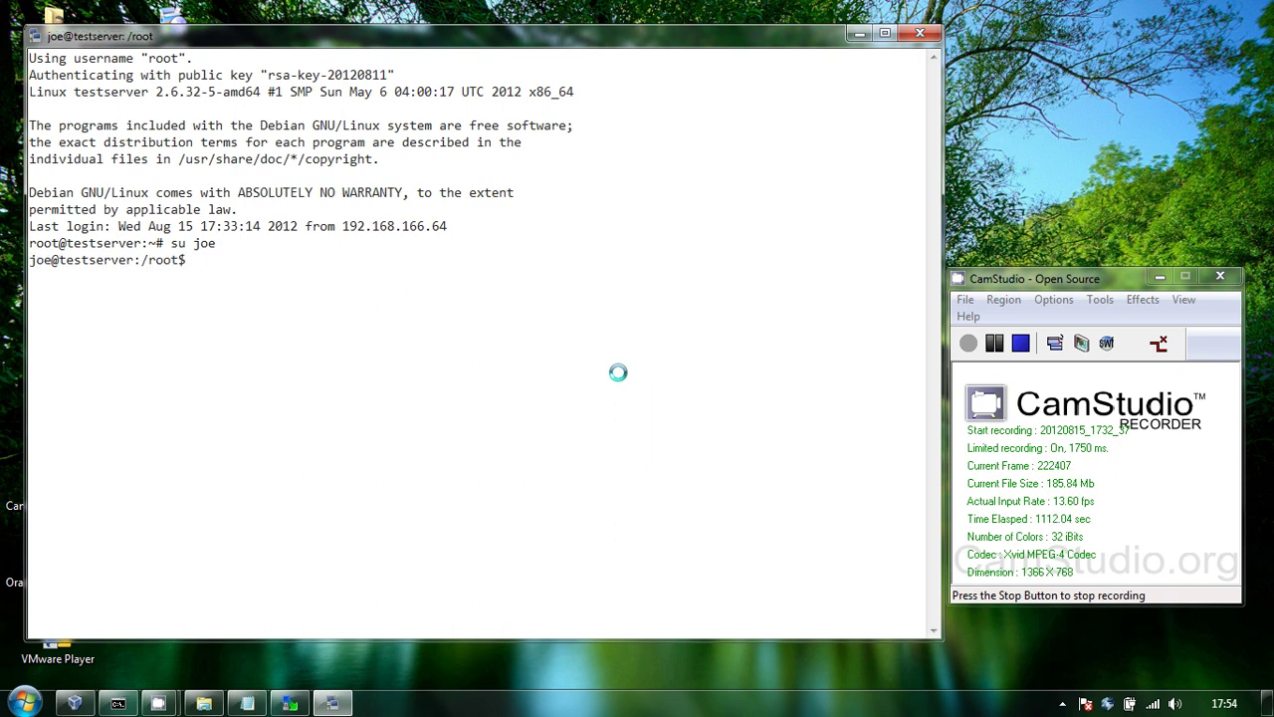
{"action": "type", "text": "cd"}
{"action": "key", "text": "Return"}
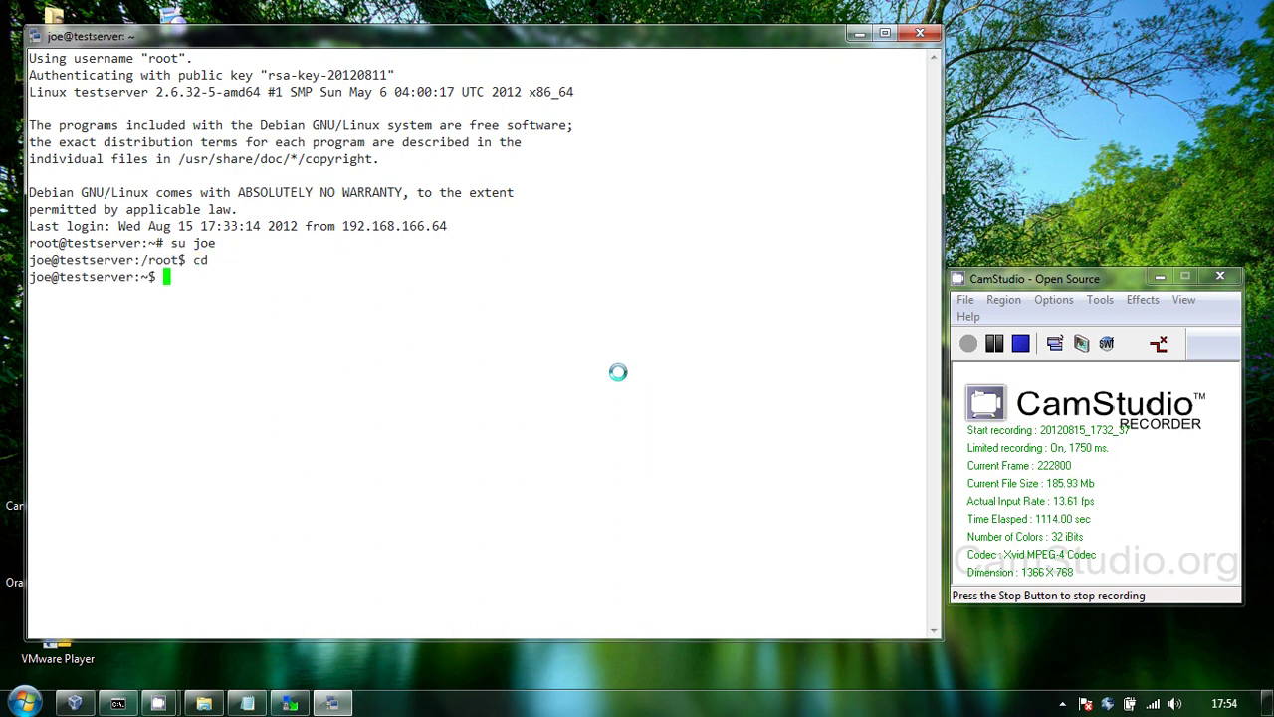
Step: Try to restart joe's TeamSpeak server by running ts3server_startscript.sh restart with sh
{"action": "type", "text": "sh tea"}
{"action": "key", "text": "BackSpace"}
{"action": "type", "text": "s"}
{"action": "key", "text": "Tab"}
{"action": "type", "text": "_"}
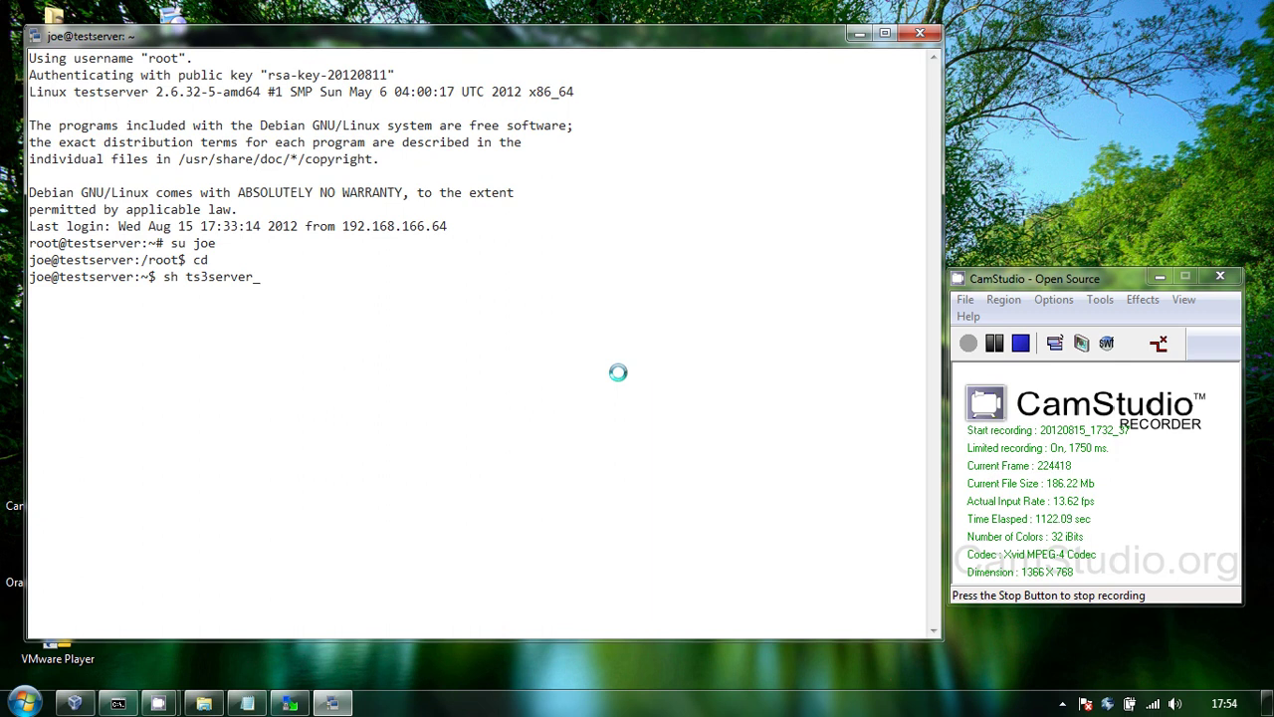
{"action": "type", "text": "starts"}
{"action": "key", "text": "Tab"}
{"action": "type", "text": "restart"}
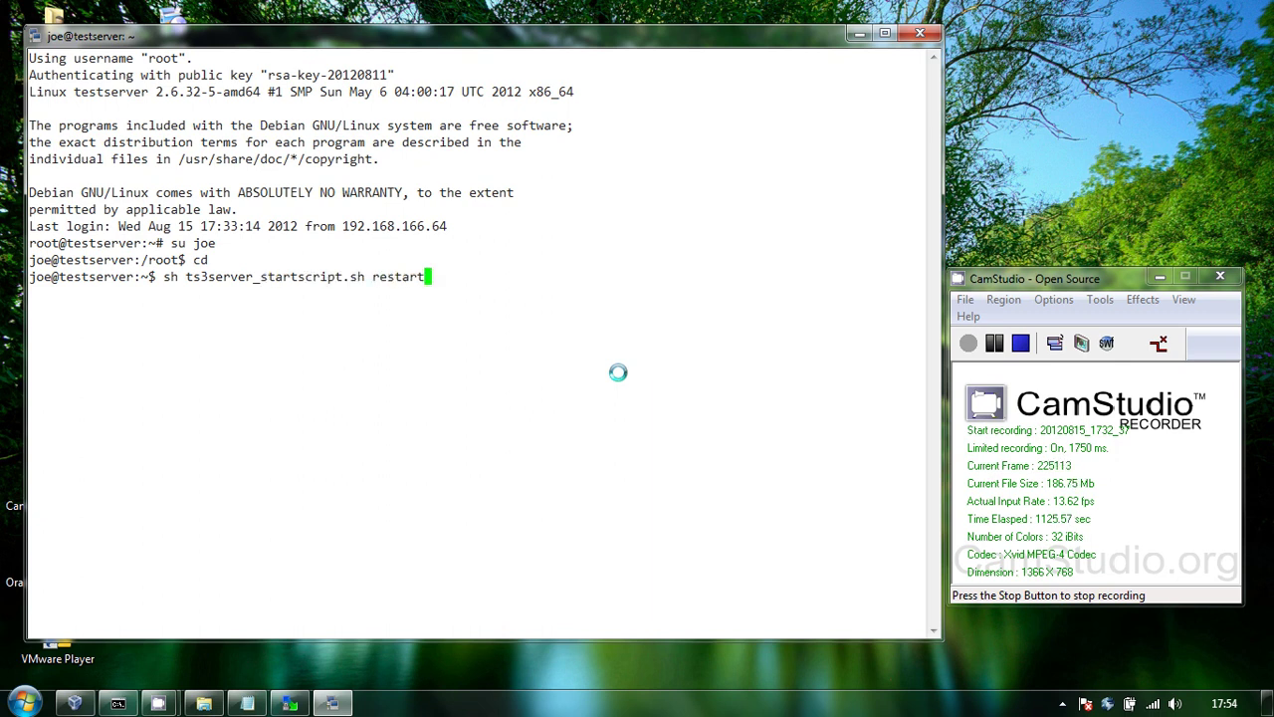
{"action": "key", "text": "Return"}
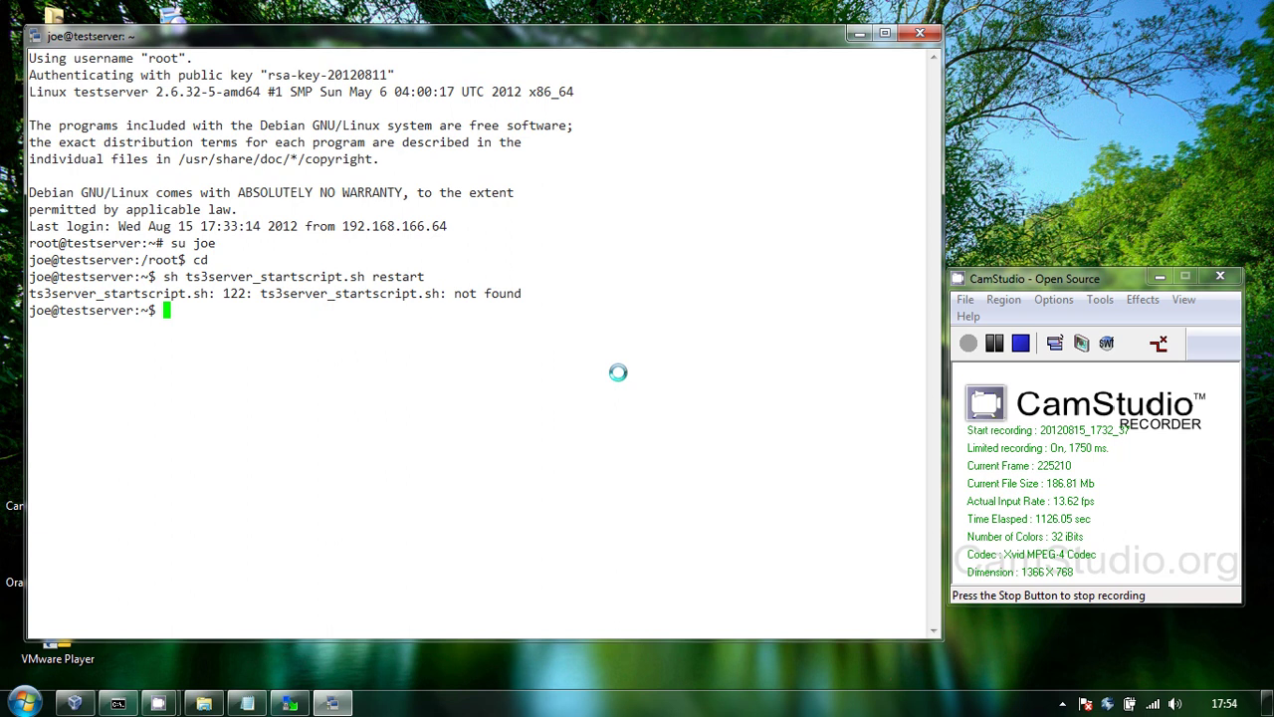
Step: Recall the sh restart command, re-enter its restart argument, and try running it again
{"action": "key", "text": "Up"}
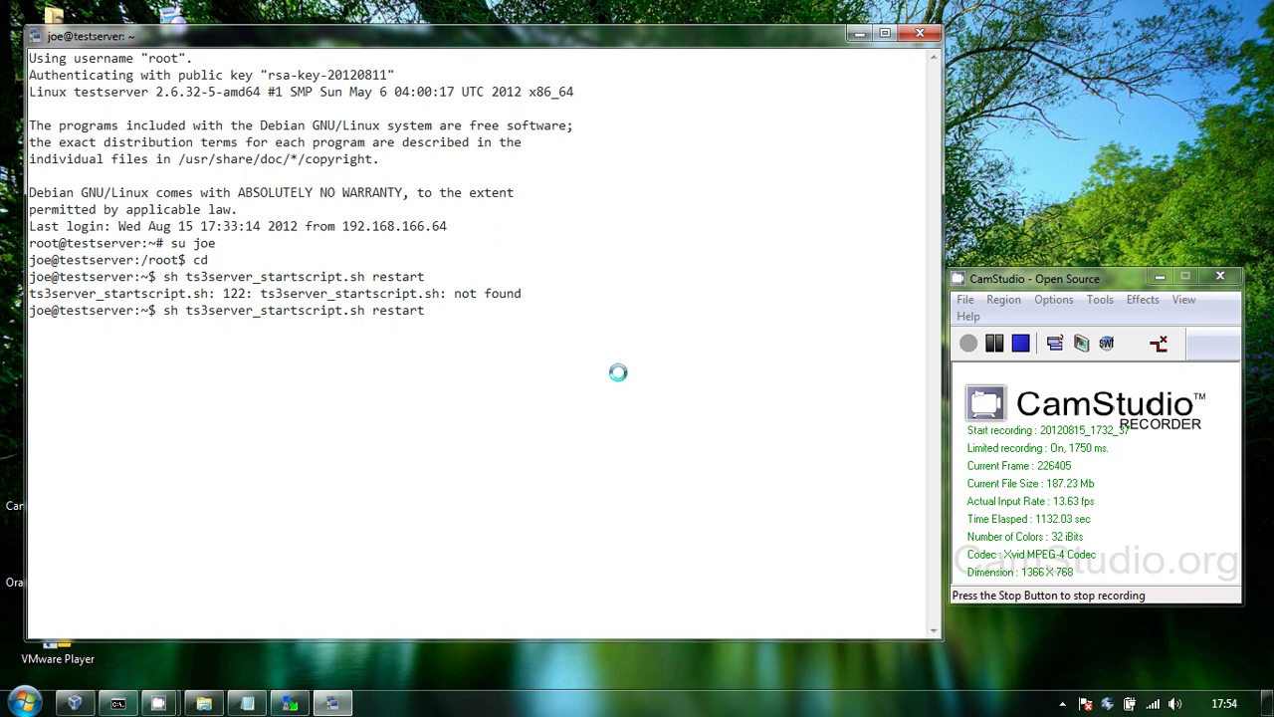
{"action": "key", "text": "BackSpace"}
{"action": "key", "text": "BackSpace"}
{"action": "key", "text": "BackSpace"}
{"action": "key", "text": "BackSpace"}
{"action": "key", "text": "BackSpace"}
{"action": "key", "text": "BackSpace"}
{"action": "key", "text": "Left"}
{"action": "key", "text": "Left"}
{"action": "key", "text": "Left"}
{"action": "key", "text": "Left"}
{"action": "key", "text": "Left"}
{"action": "key", "text": "Left"}
{"action": "key", "text": "End"}
{"action": "type", "text": "restart"}
{"action": "key", "text": "Return"}
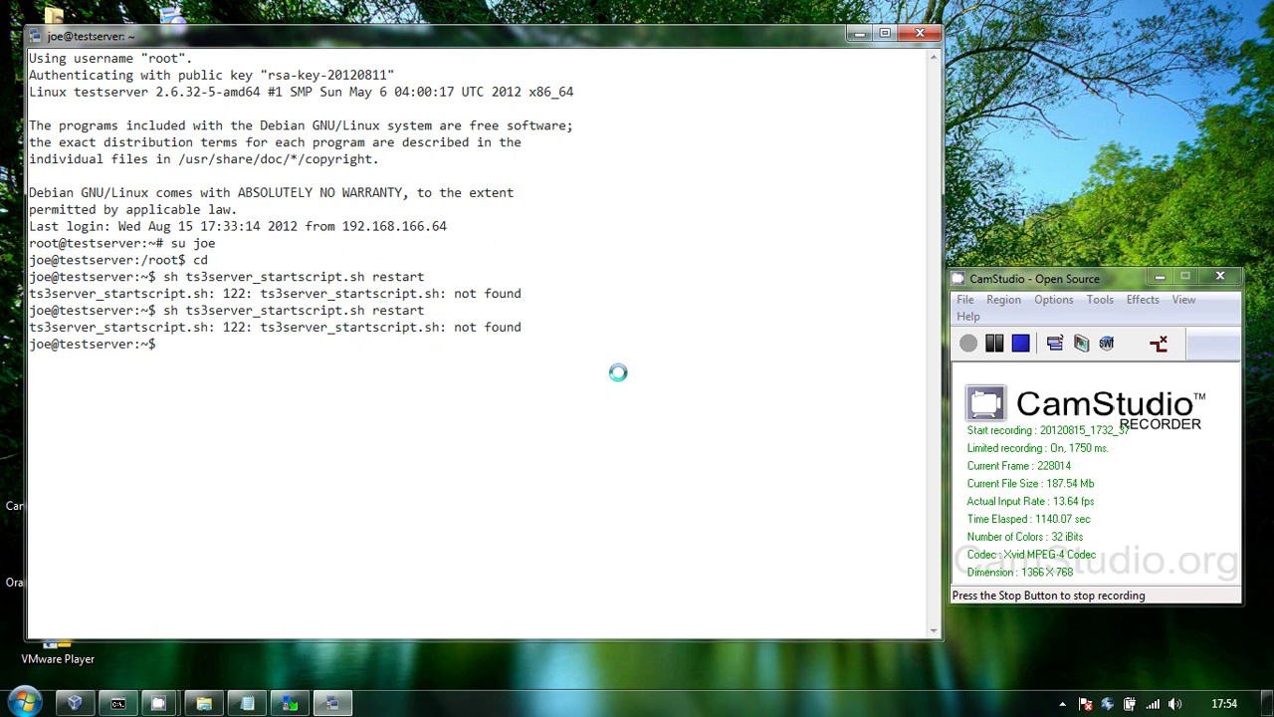
Step: Stop joe's TeamSpeak server by executing ./ts3server_startscript.sh stop in his home directory
{"action": "type", "text": "./tsr"}
{"action": "key", "text": "Tab"}
{"action": "type", "text": "s"}
{"action": "key", "text": "Tab"}
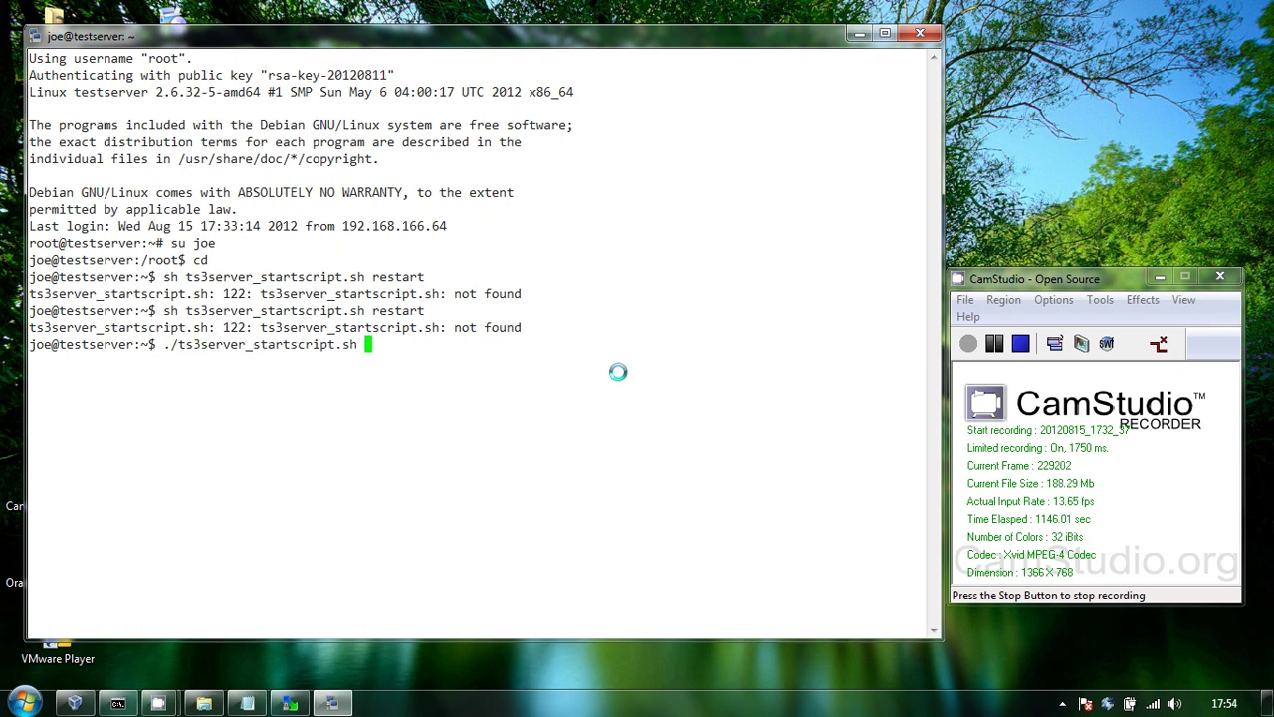
{"action": "type", "text": "stop"}
{"action": "key", "text": "Return"}
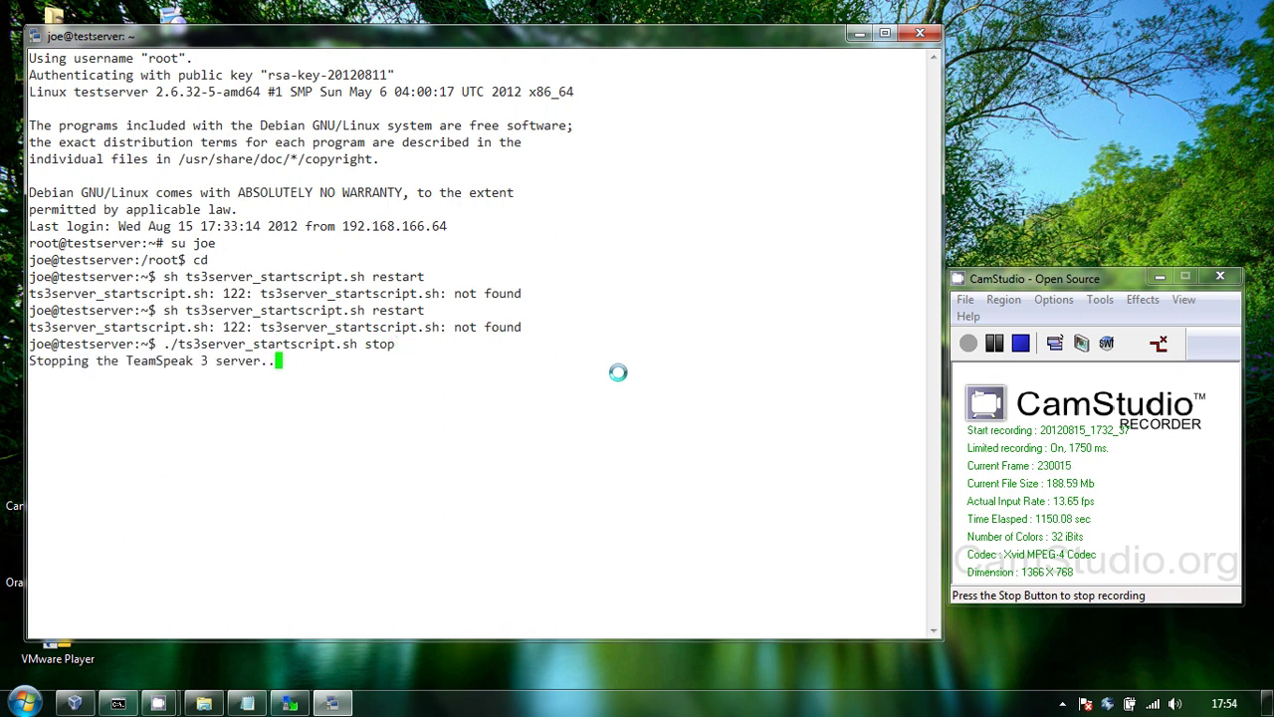
Step: Start joe's TeamSpeak server again with ./ts3server_startscript.sh start
{"action": "key", "text": "Up"}
{"action": "key", "text": "BackSpace"}
{"action": "key", "text": "BackSpace"}
{"action": "type", "text": "art"}
{"action": "key", "text": "Return"}
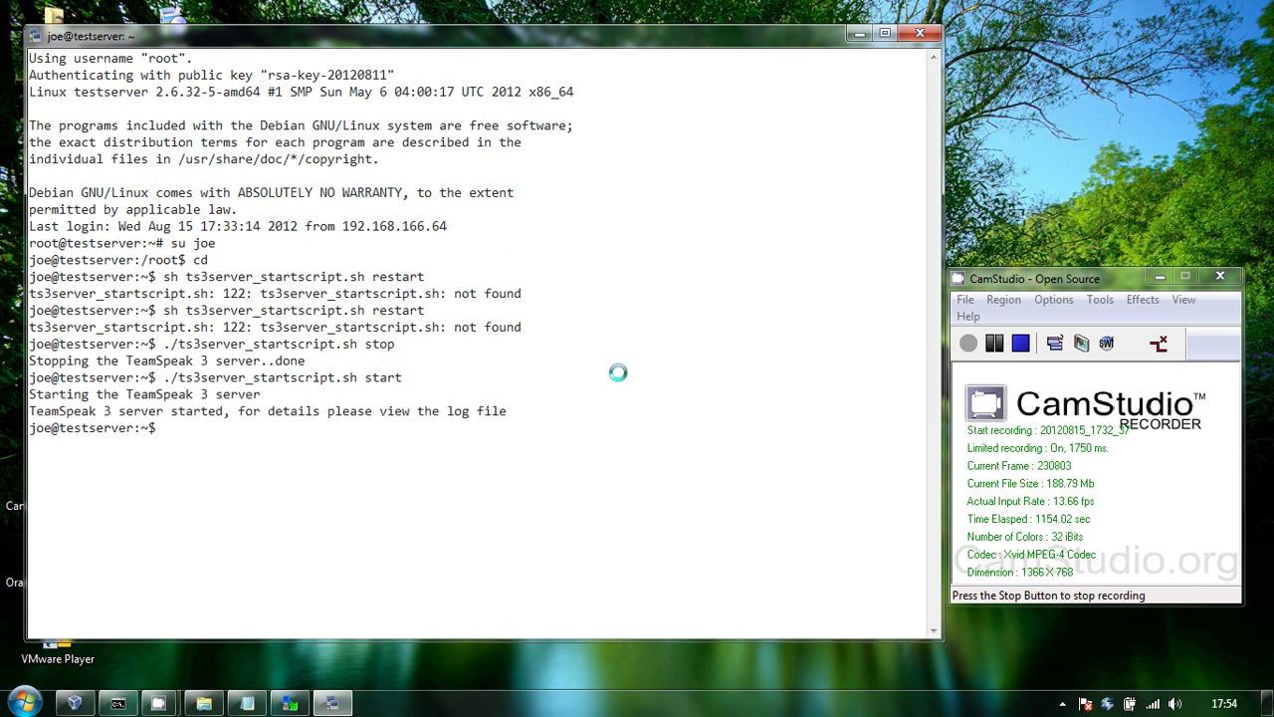
Step: Leave joe's shell, switch from root to user harry, and change to his home directory
{"action": "type", "text": "exit"}
{"action": "key", "text": "Return"}
{"action": "type", "text": "su"}
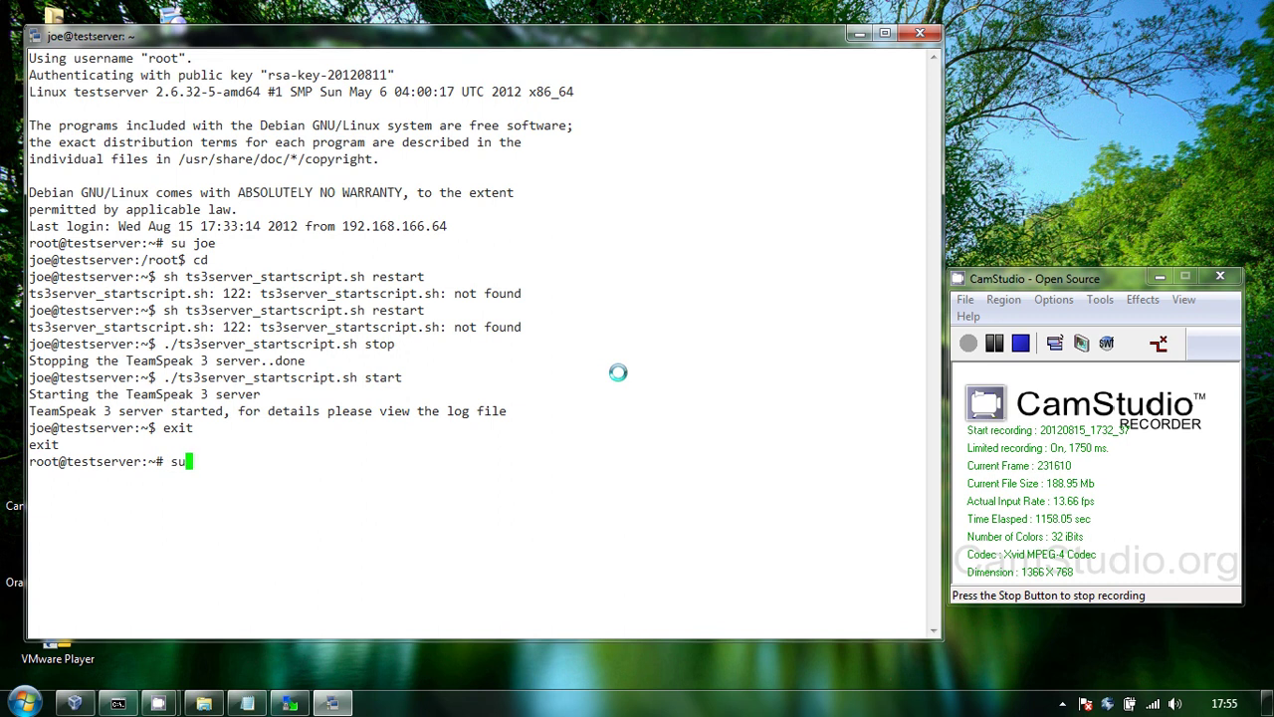
{"action": "type", "text": " harry"}
{"action": "key", "text": "Return"}
{"action": "type", "text": "cd"}
{"action": "key", "text": "Return"}
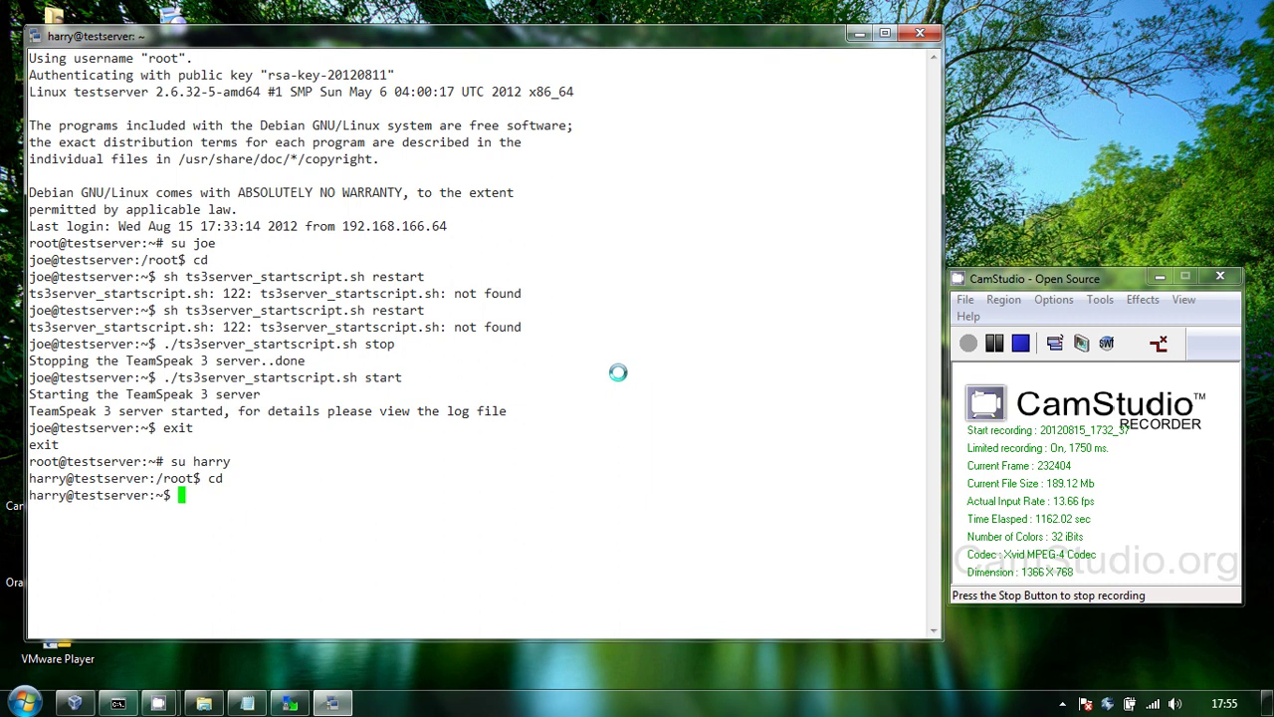
Step: Start harry's TeamSpeak server with ./ts3server_startscript.sh start
{"action": "type", "text": "./ts3server_startscript.sh start"}
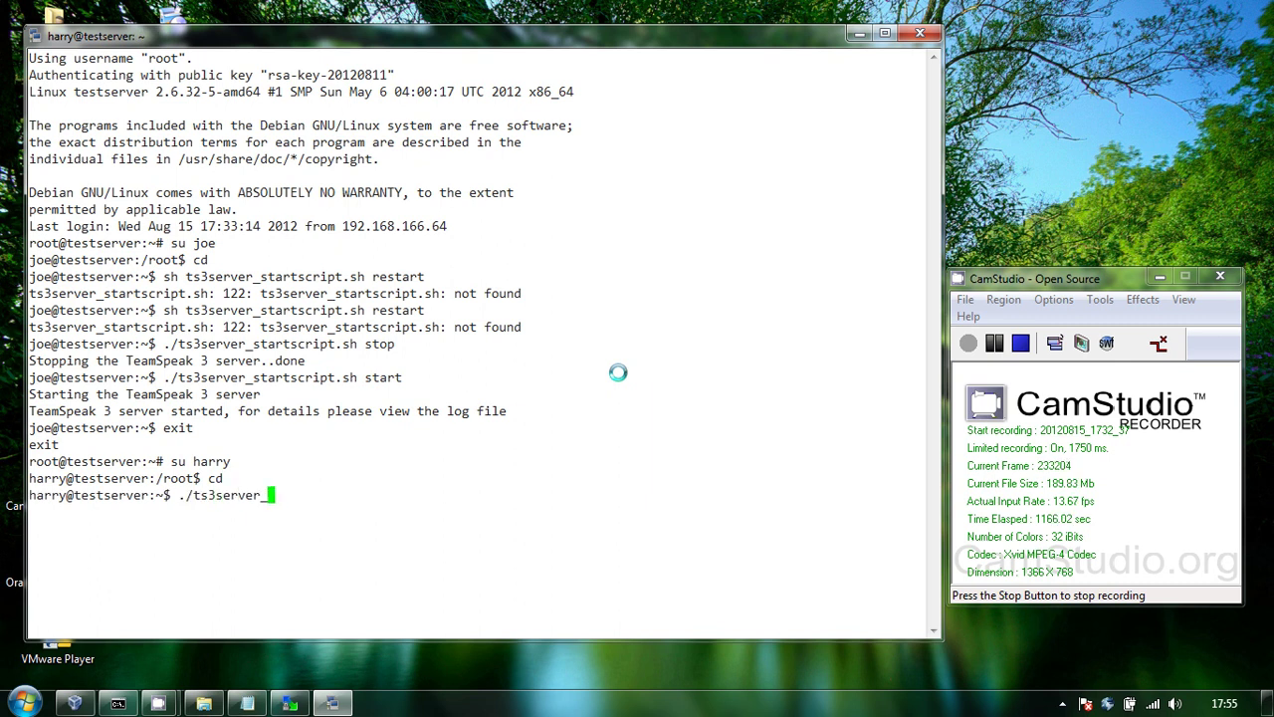
{"action": "key", "text": "Tab"}
{"action": "type", "text": "start"}
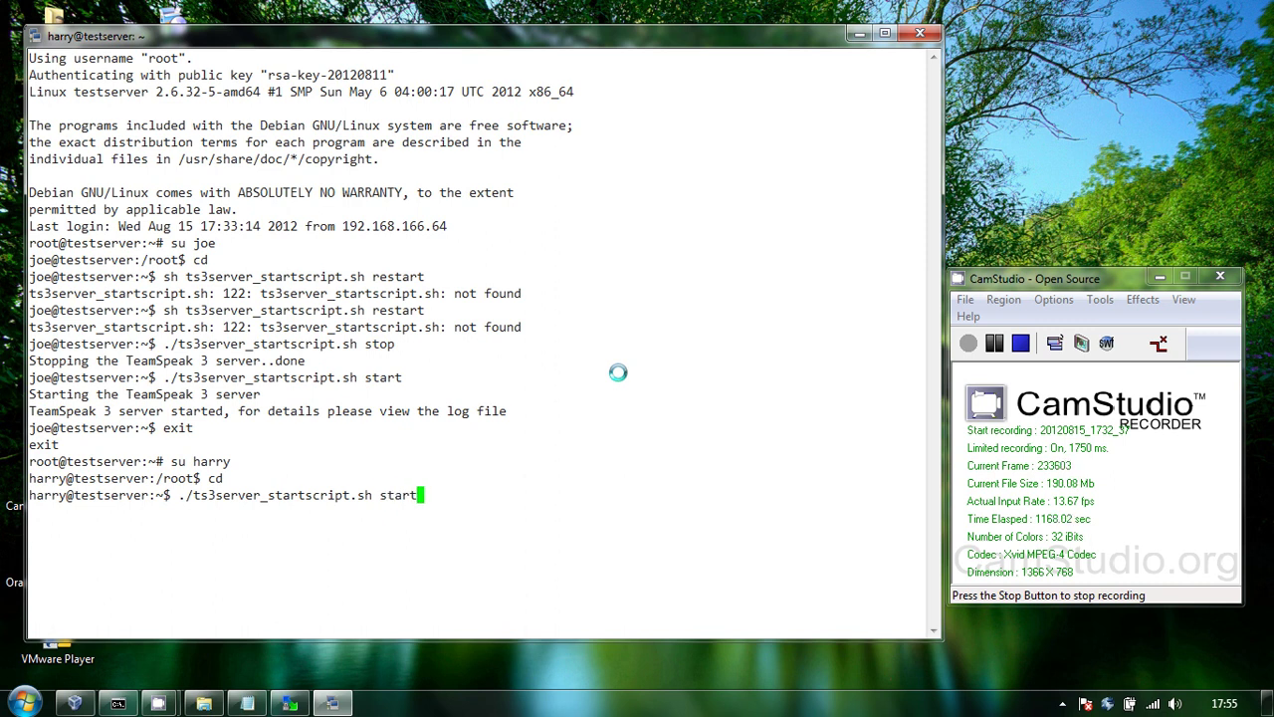
{"action": "key", "text": "Return"}
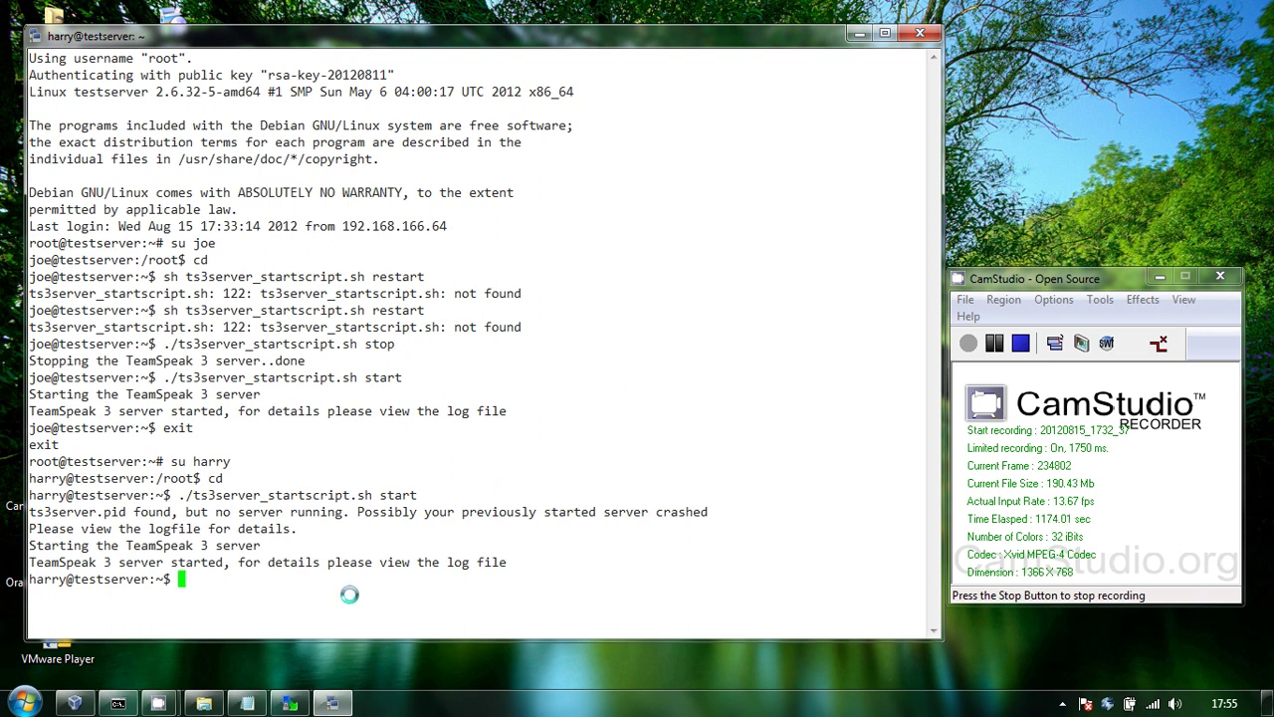
Step: Change into harry's logs directory and list the log files
{"action": "type", "text": "cd logs/"}
{"action": "key", "text": "Return"}
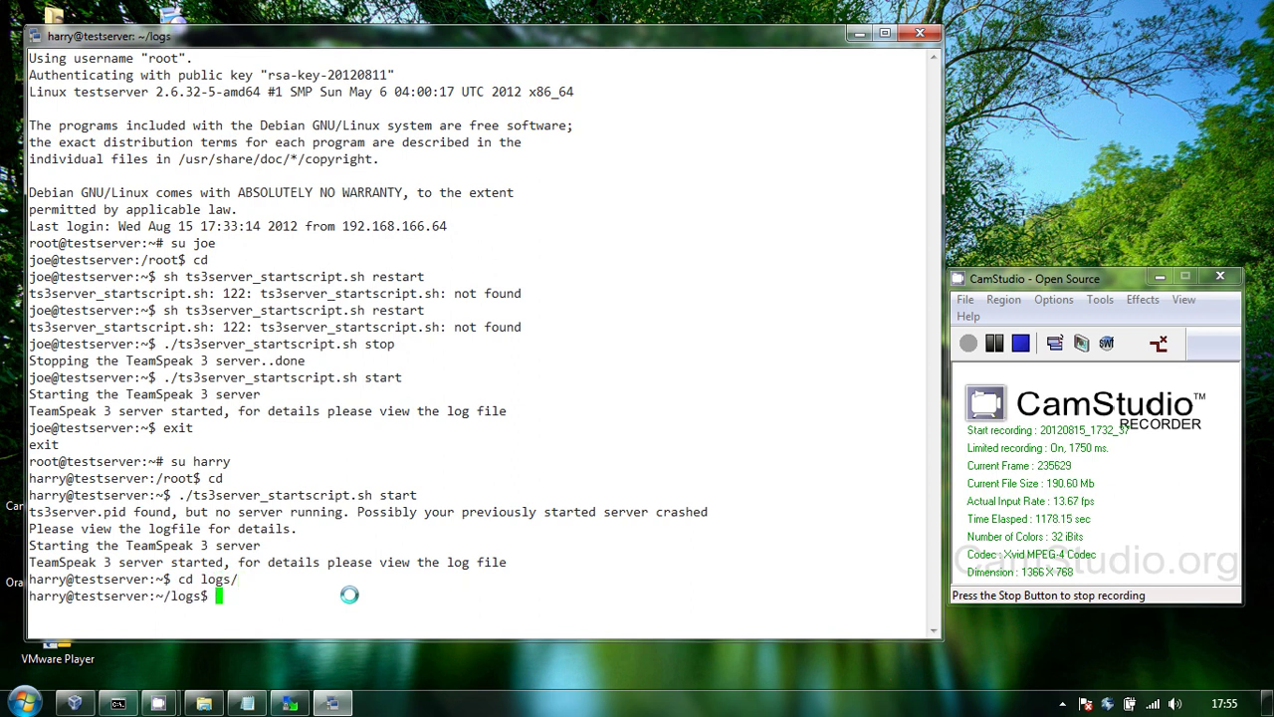
{"action": "type", "text": "ls"}
{"action": "key", "text": "Return"}
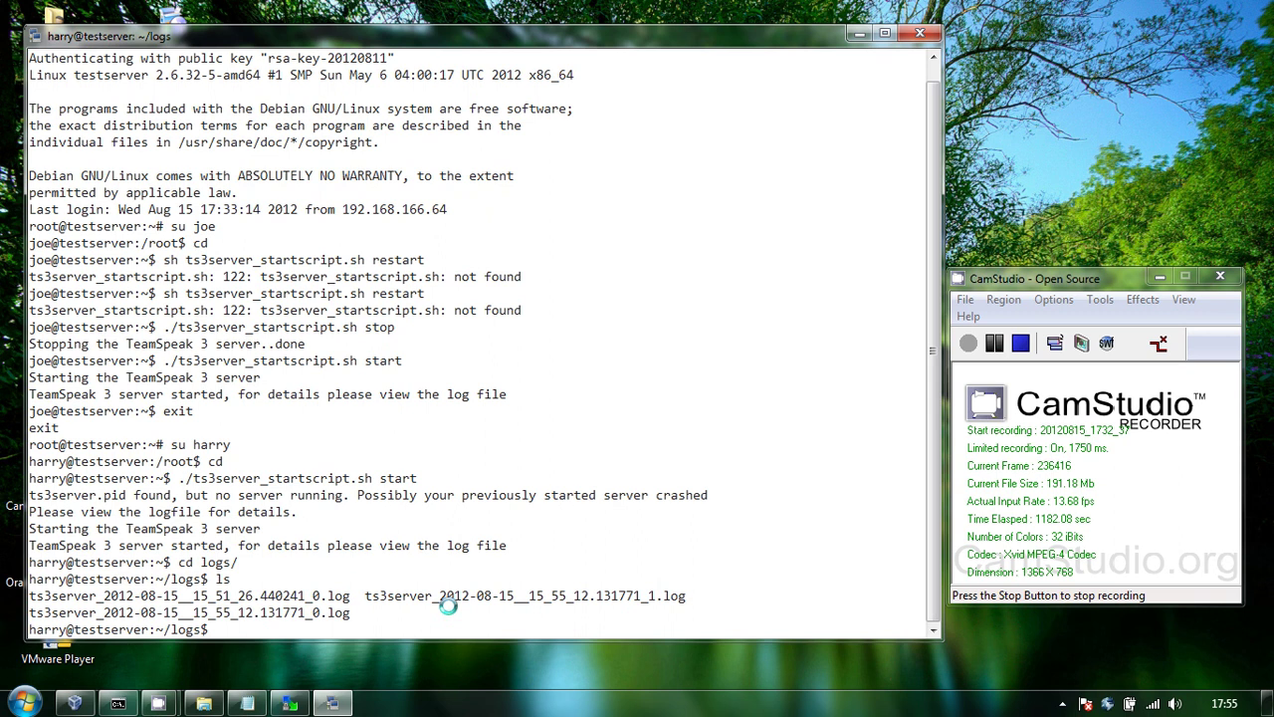
Step: Open ts3server_2012-08-15__15_55_12.131771_1.log in nano to check the virtual server's listening address, then exit the editor
{"action": "left_click_drag", "start_coordinate": [363, 595], "coordinate": [680, 597]}
{"action": "key", "text": "ctrl+c"}
{"action": "type", "text": "nano"}
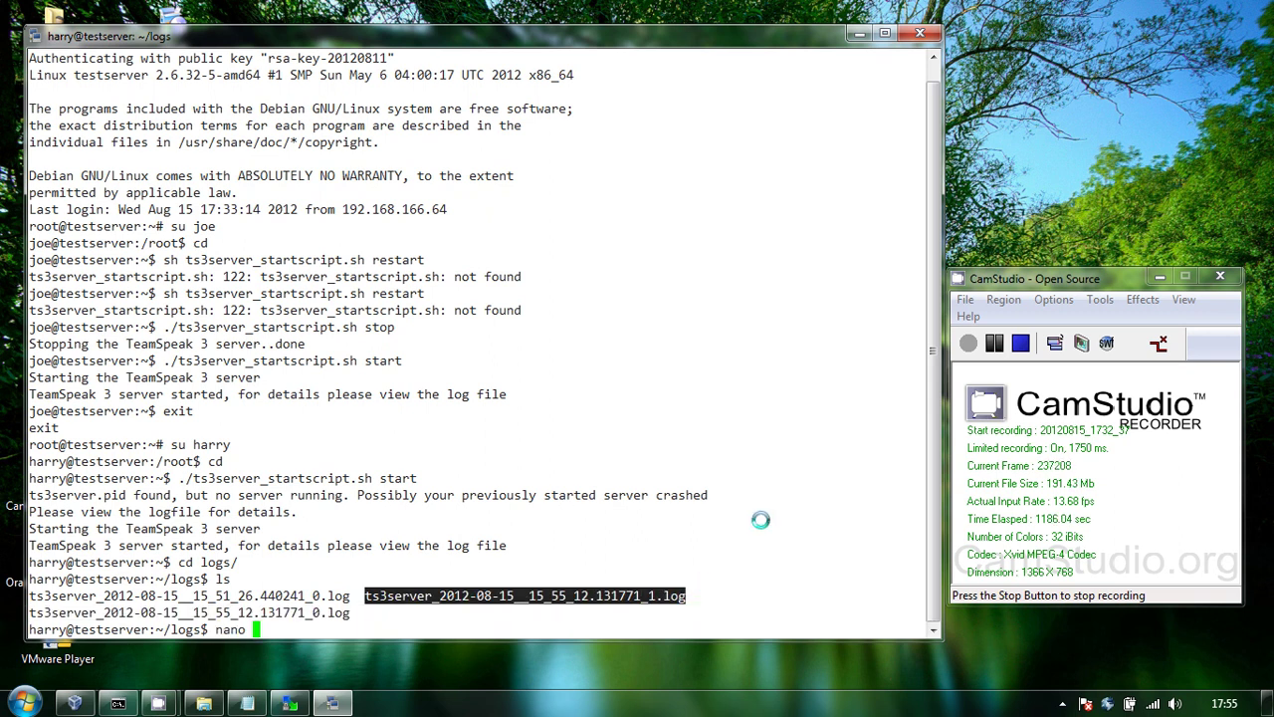
{"action": "right_click", "coordinate": [760, 520]}
{"action": "key", "text": "Return"}
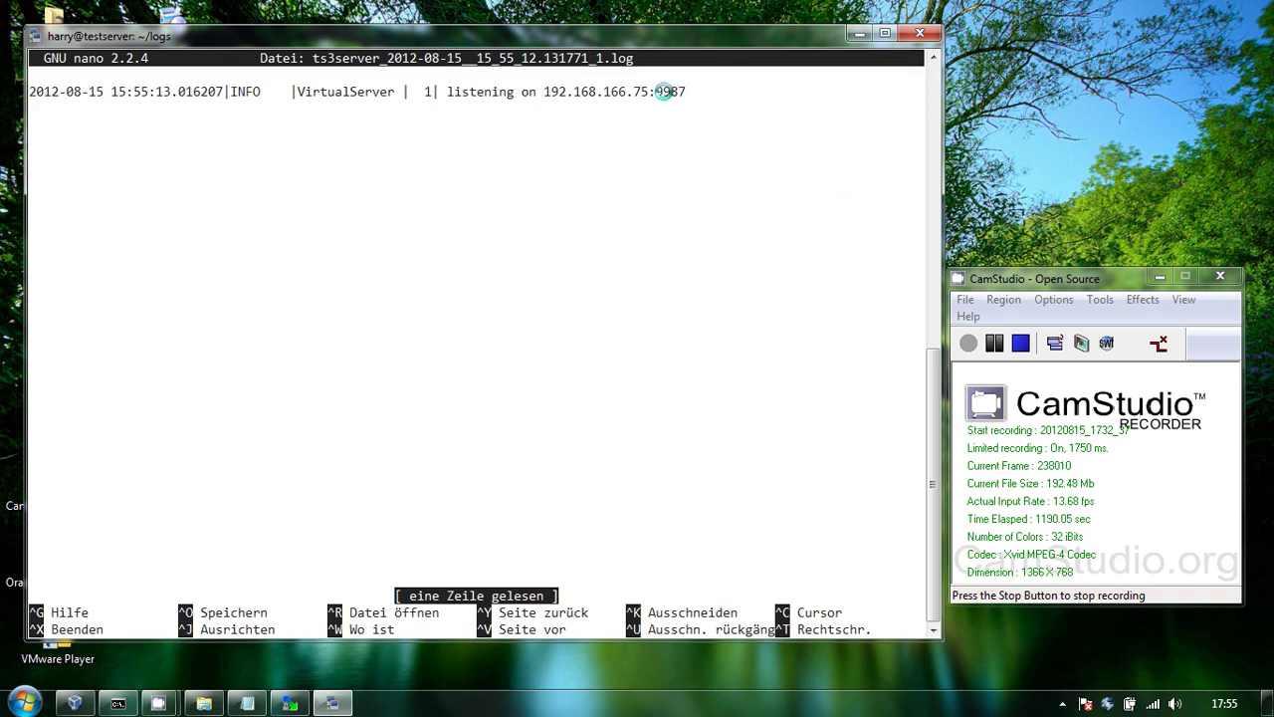
{"action": "key", "text": "ctrl+x"}
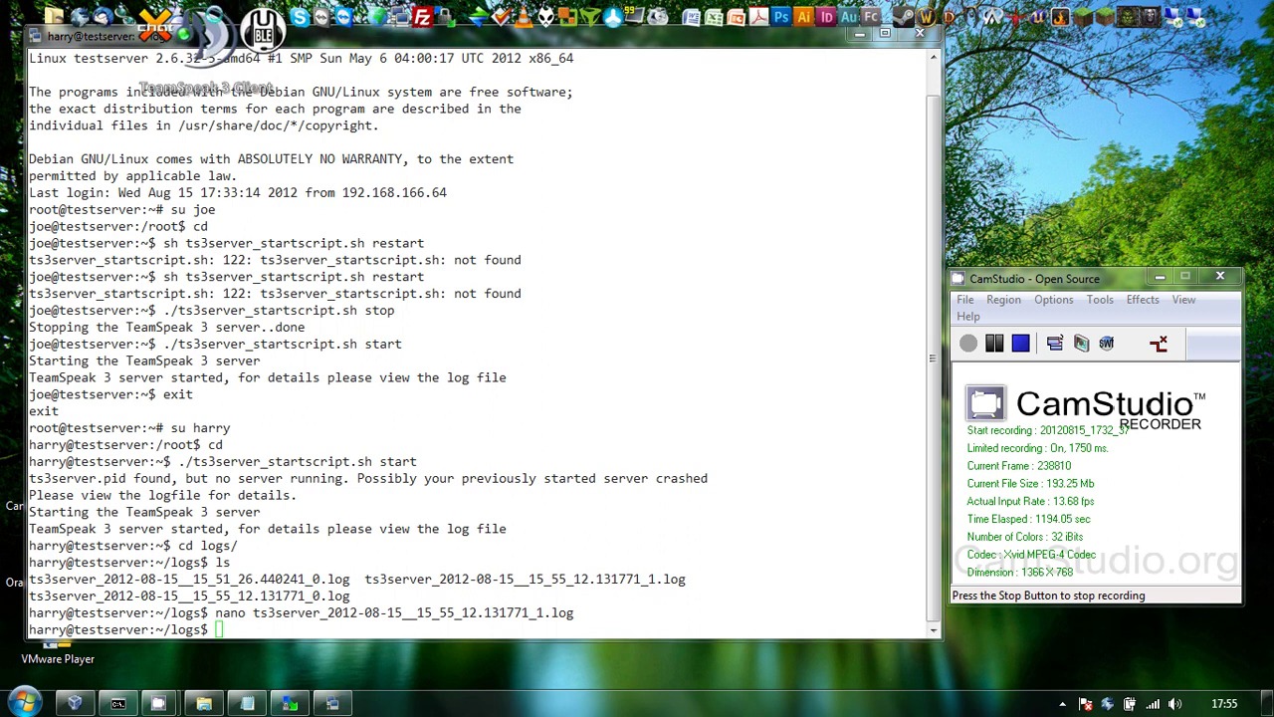
Step: Switch to the TeamSpeak 3 client, view the Joes Teamspeak server details, and connect the unused server tab to 192.168.166.75
{"action": "left_click", "coordinate": [189, 30]}
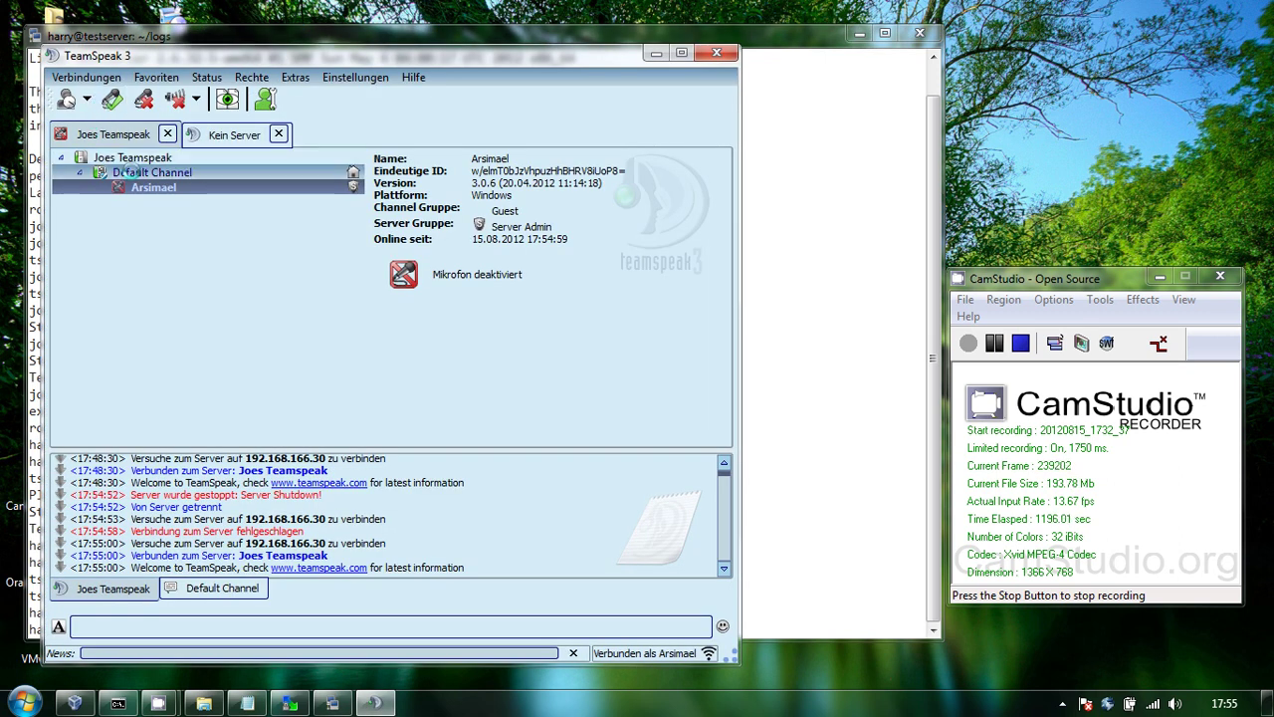
{"action": "left_click", "coordinate": [147, 157]}
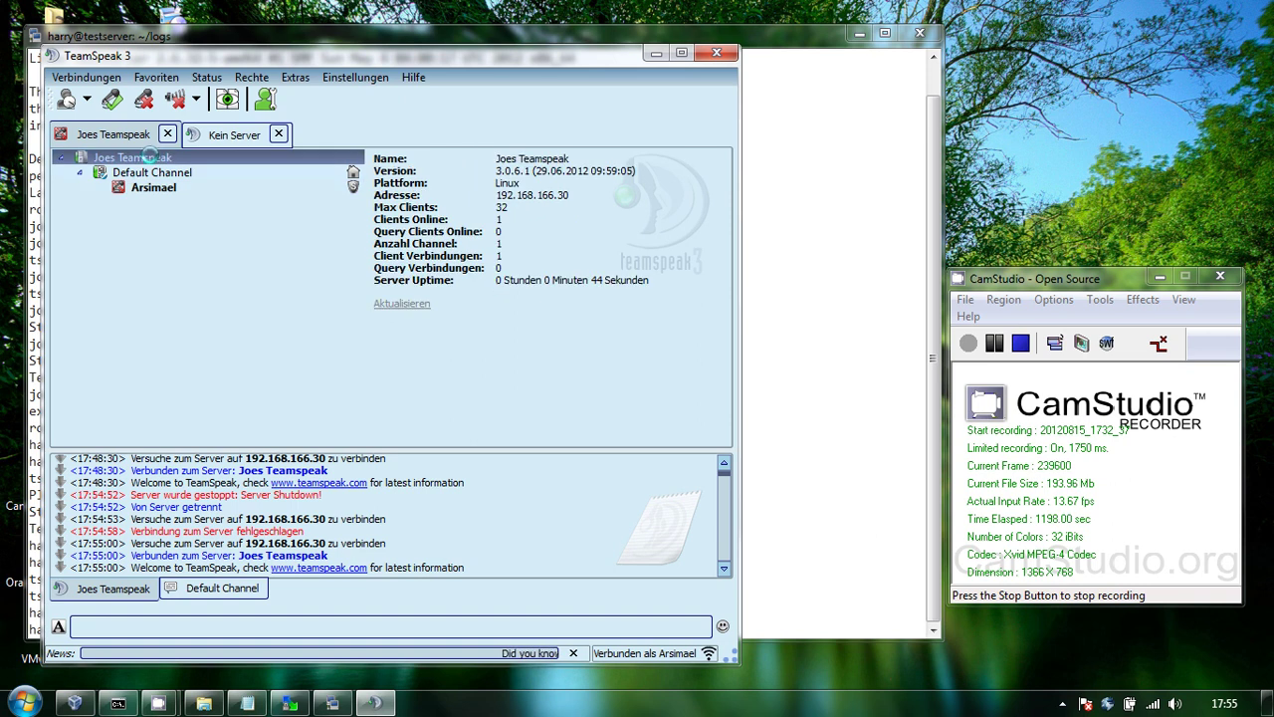
{"action": "left_click", "coordinate": [230, 134]}
{"action": "left_click", "coordinate": [82, 76]}
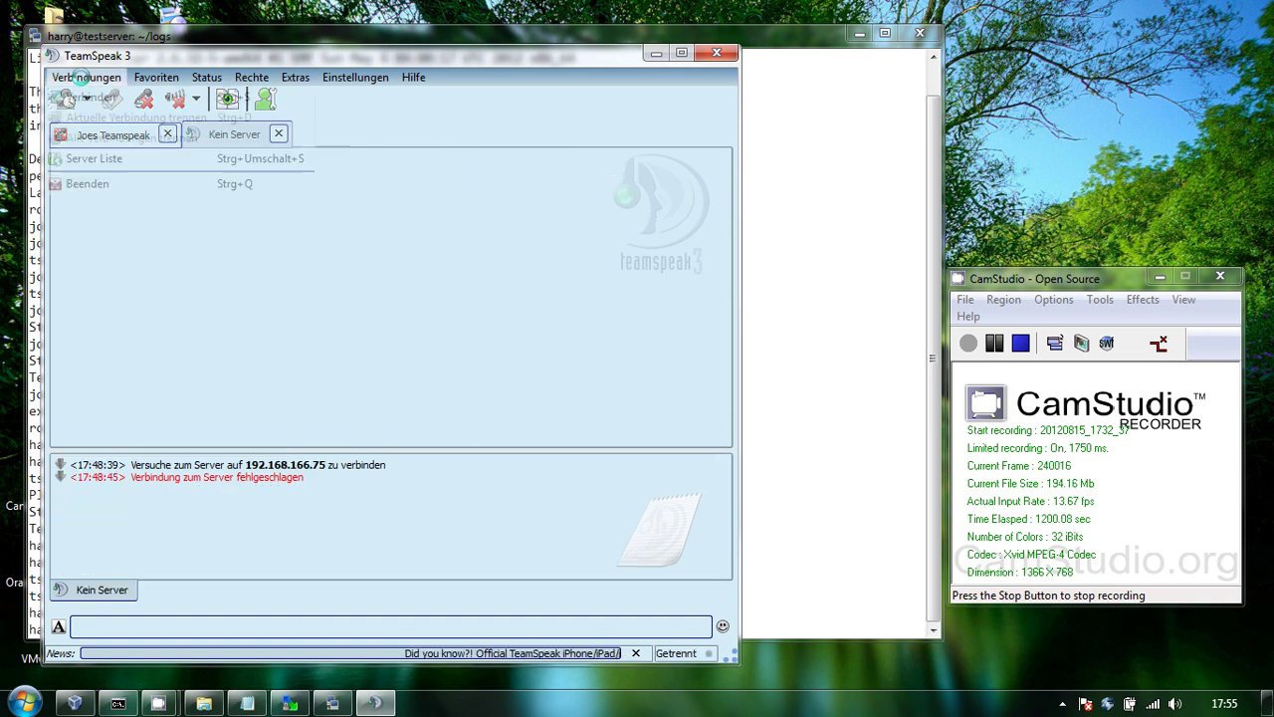
{"action": "left_click", "coordinate": [88, 97]}
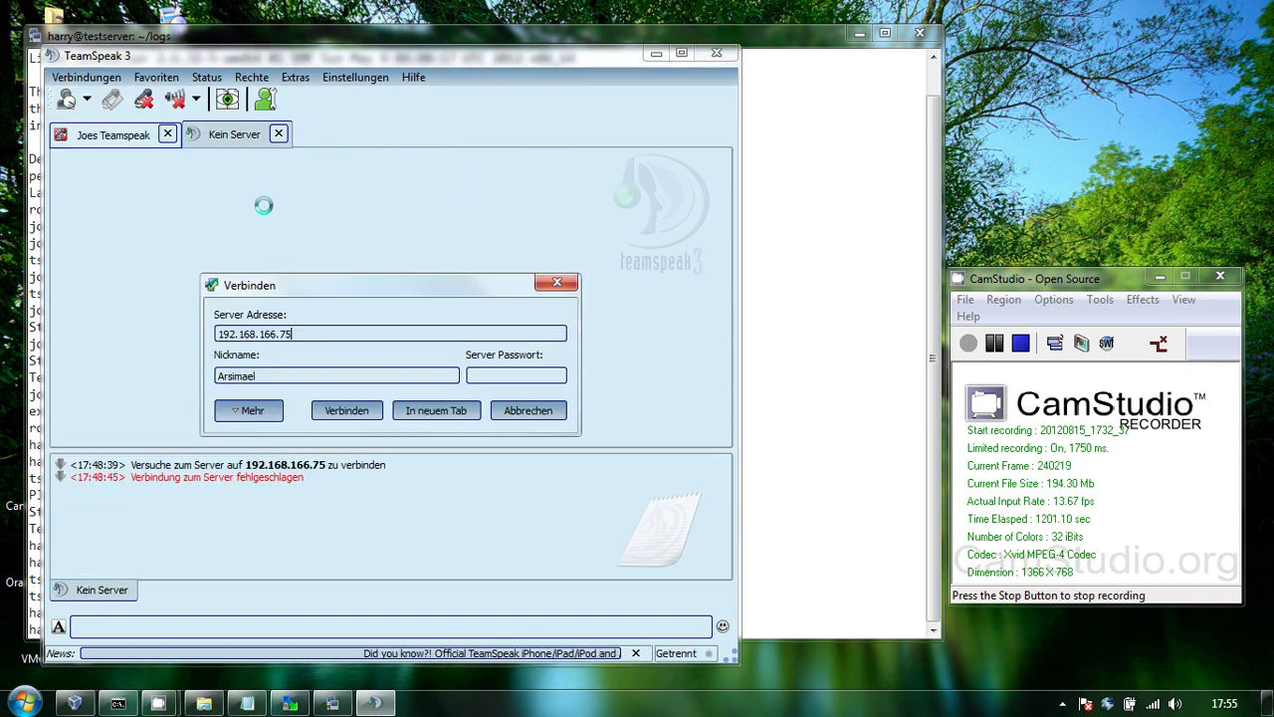
{"action": "left_click", "coordinate": [347, 409]}
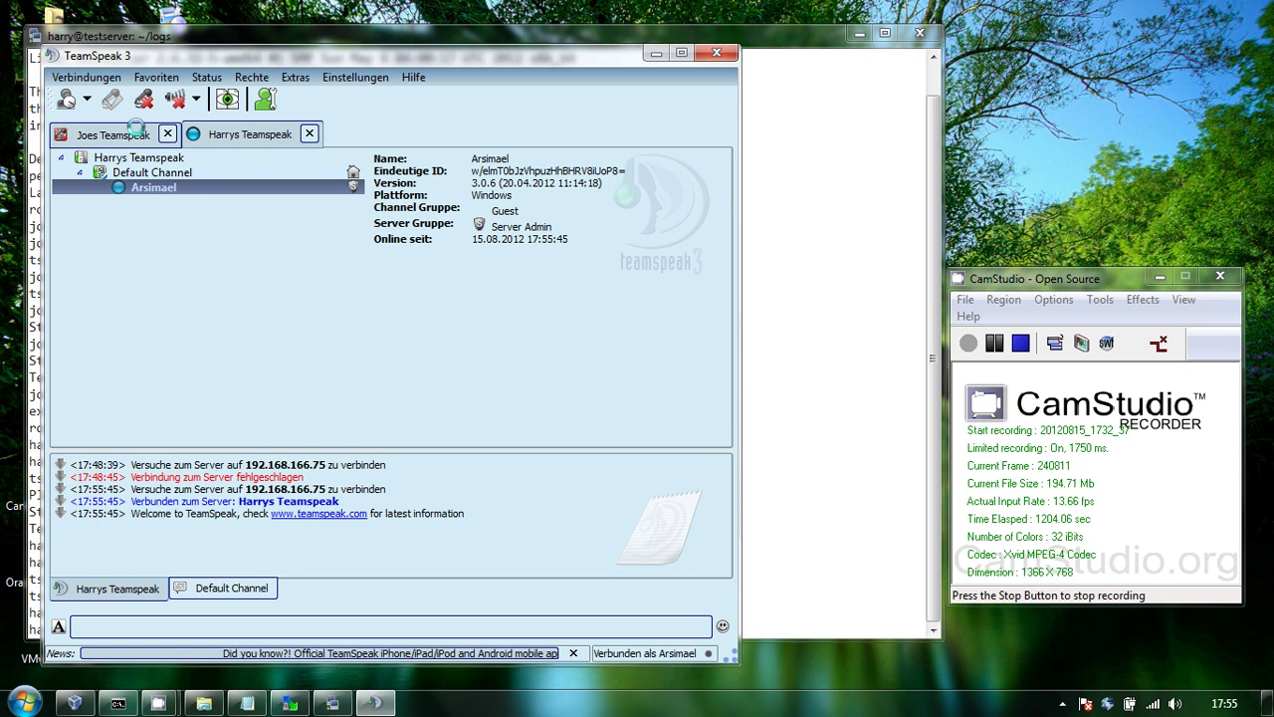
Step: Alternate between the Joes Teamspeak and Harrys Teamspeak connections to compare both running servers
{"action": "left_click", "coordinate": [136, 130]}
{"action": "left_click", "coordinate": [211, 134]}
{"action": "left_click", "coordinate": [113, 135]}
{"action": "left_click", "coordinate": [248, 135]}
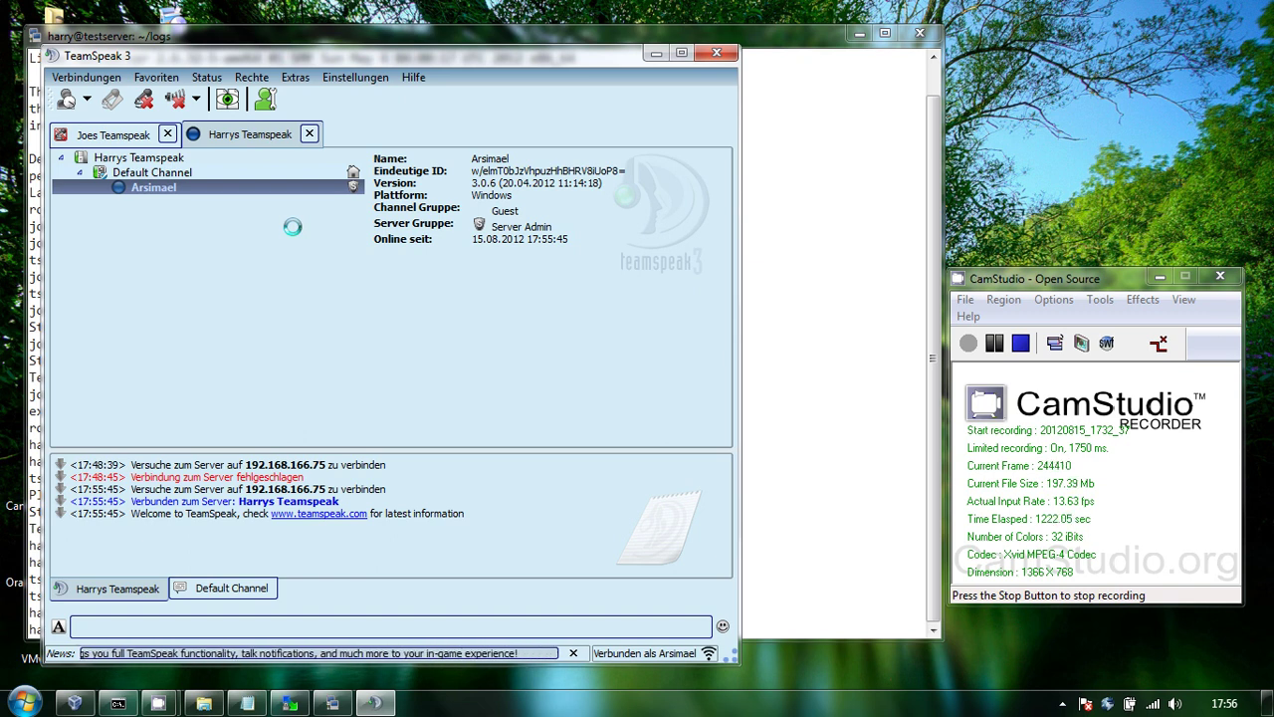
Step: Disconnect from Harrys Teamspeak, confirm closing its connection, and close the TeamSpeak client window
{"action": "left_click", "coordinate": [309, 133]}
{"action": "left_click", "coordinate": [421, 391]}
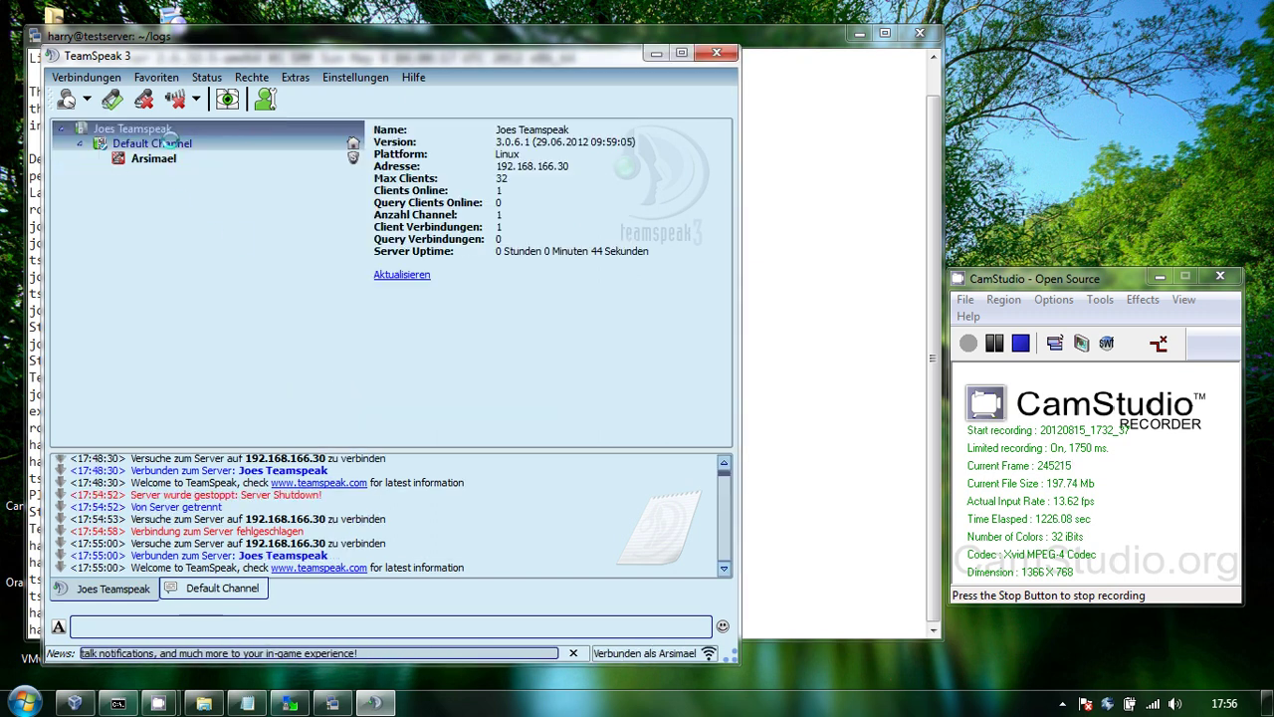
{"action": "left_click", "coordinate": [721, 55]}
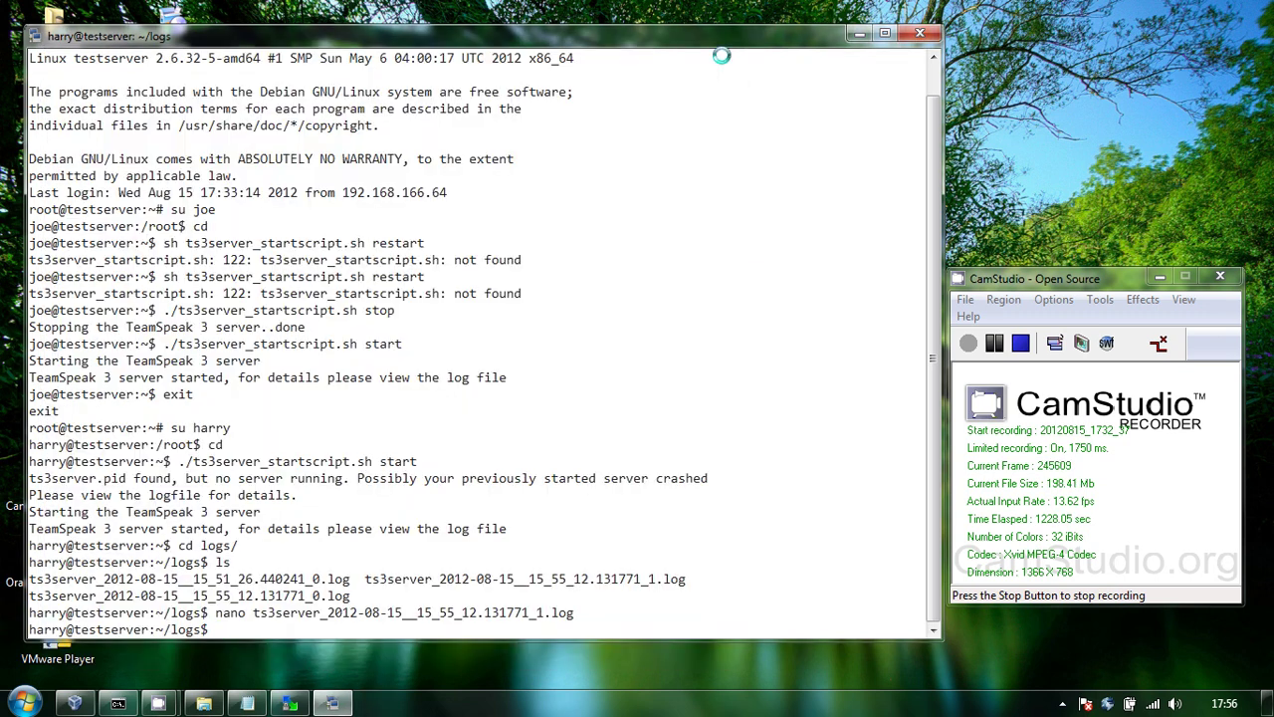